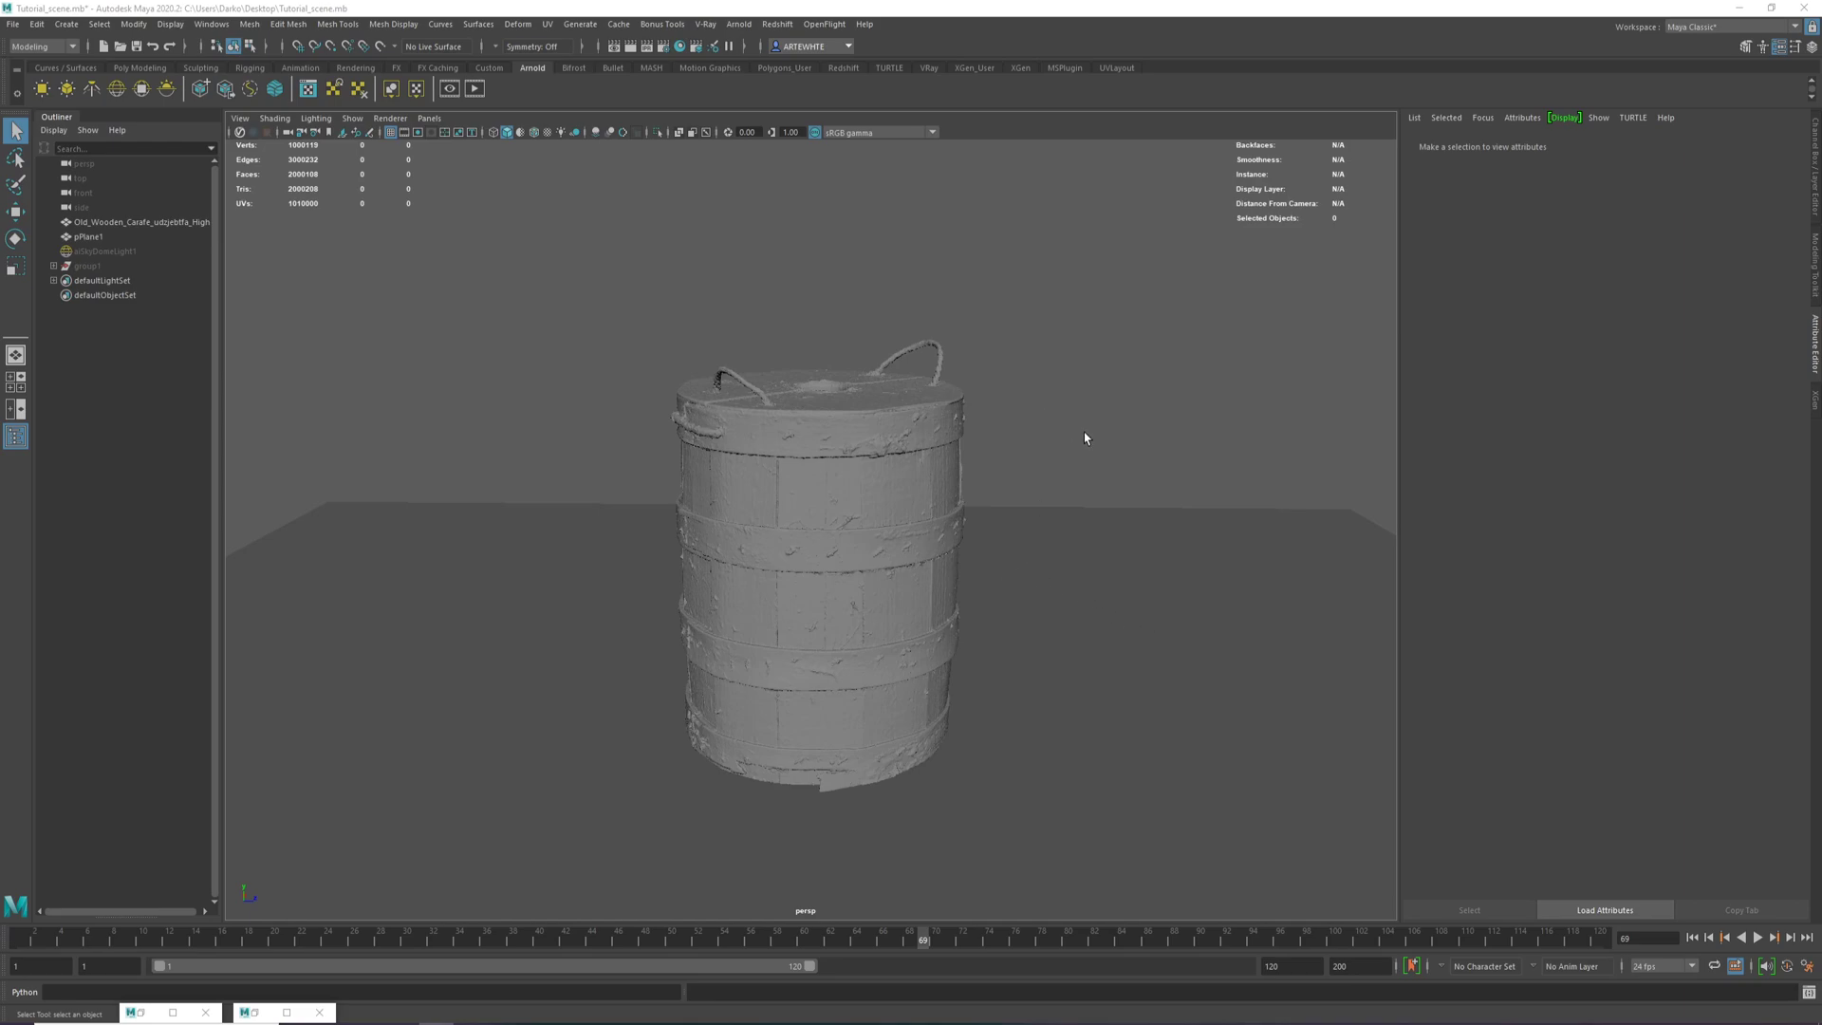
Orbit around the barrel and look through the Megascans asset library.
{"action": "mouse_move", "coordinate": [1086, 439]}
{"action": "left_mouse_down", "text": "alt"}
{"action": "mouse_move", "coordinate": [1057, 431]}
{"action": "mouse_move", "coordinate": [1090, 447]}
{"action": "mouse_move", "coordinate": [1102, 489]}
{"action": "mouse_move", "coordinate": [1091, 446]}
{"action": "mouse_move", "coordinate": [1100, 458]}
{"action": "left_mouse_up", "text": "alt"}
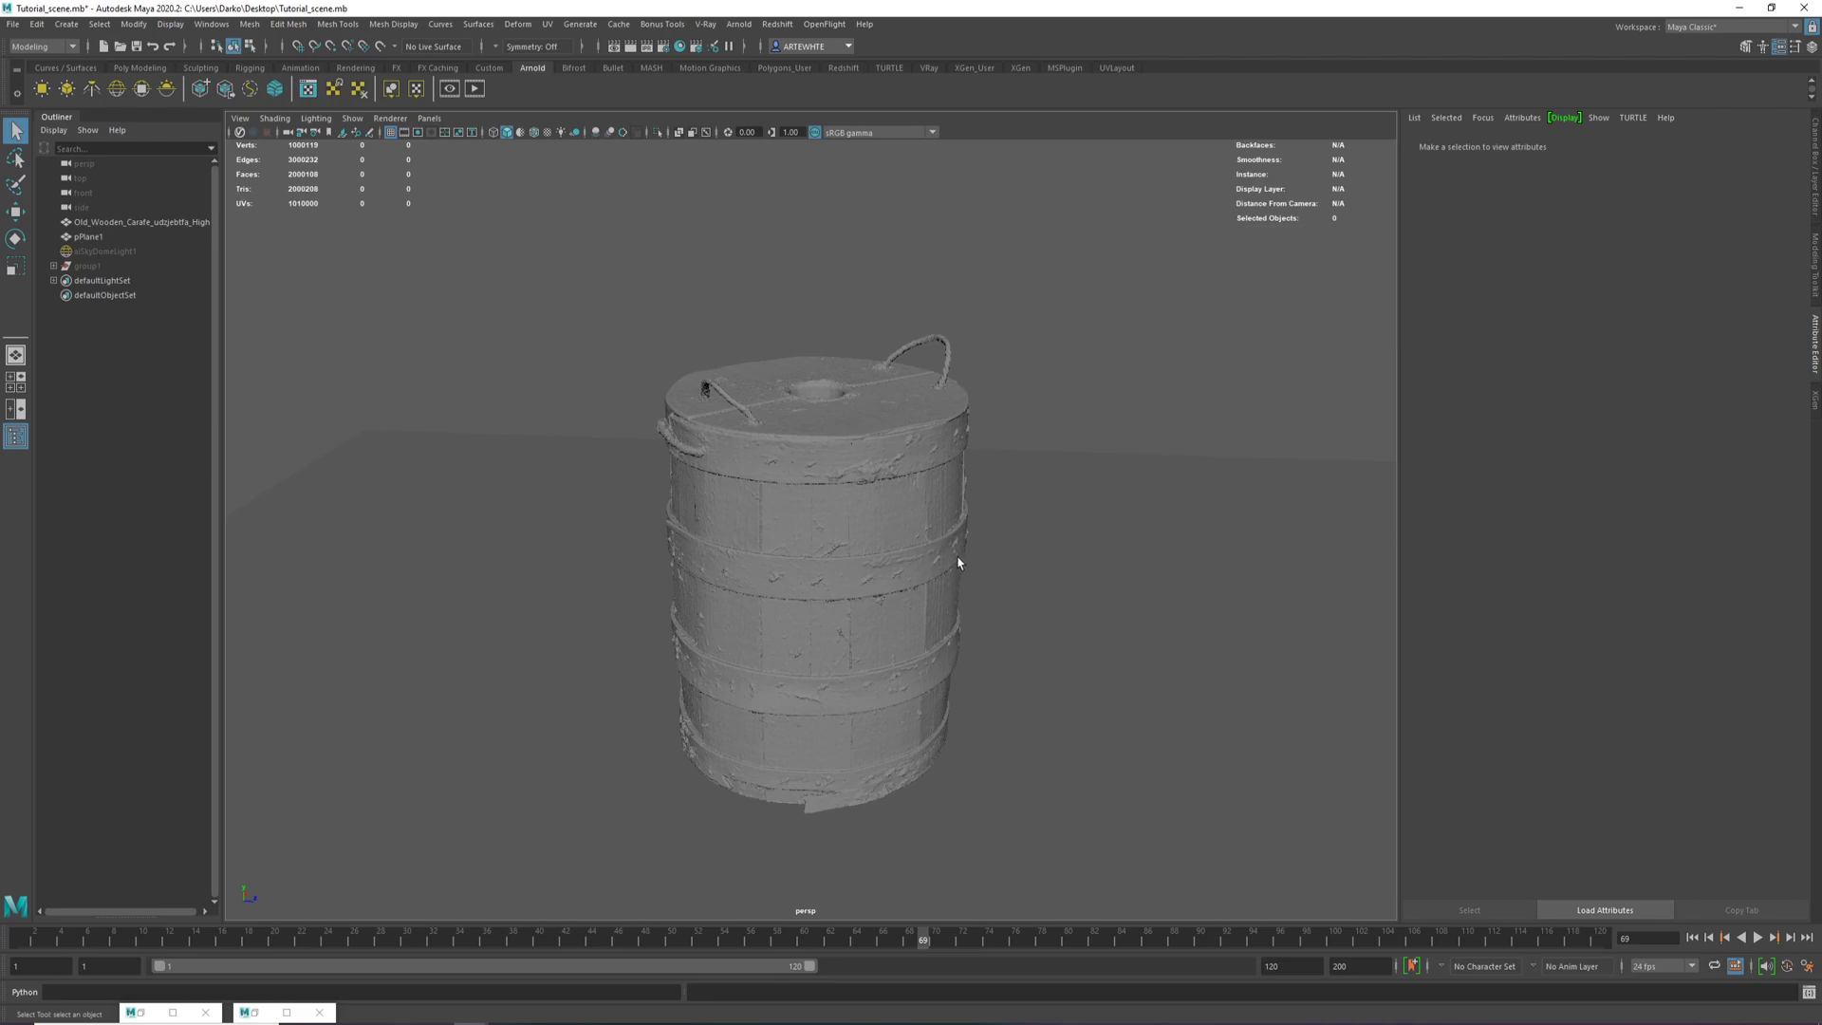
{"action": "left_click_drag", "start_coordinate": [957, 565], "coordinate": [901, 534], "text": "alt"}
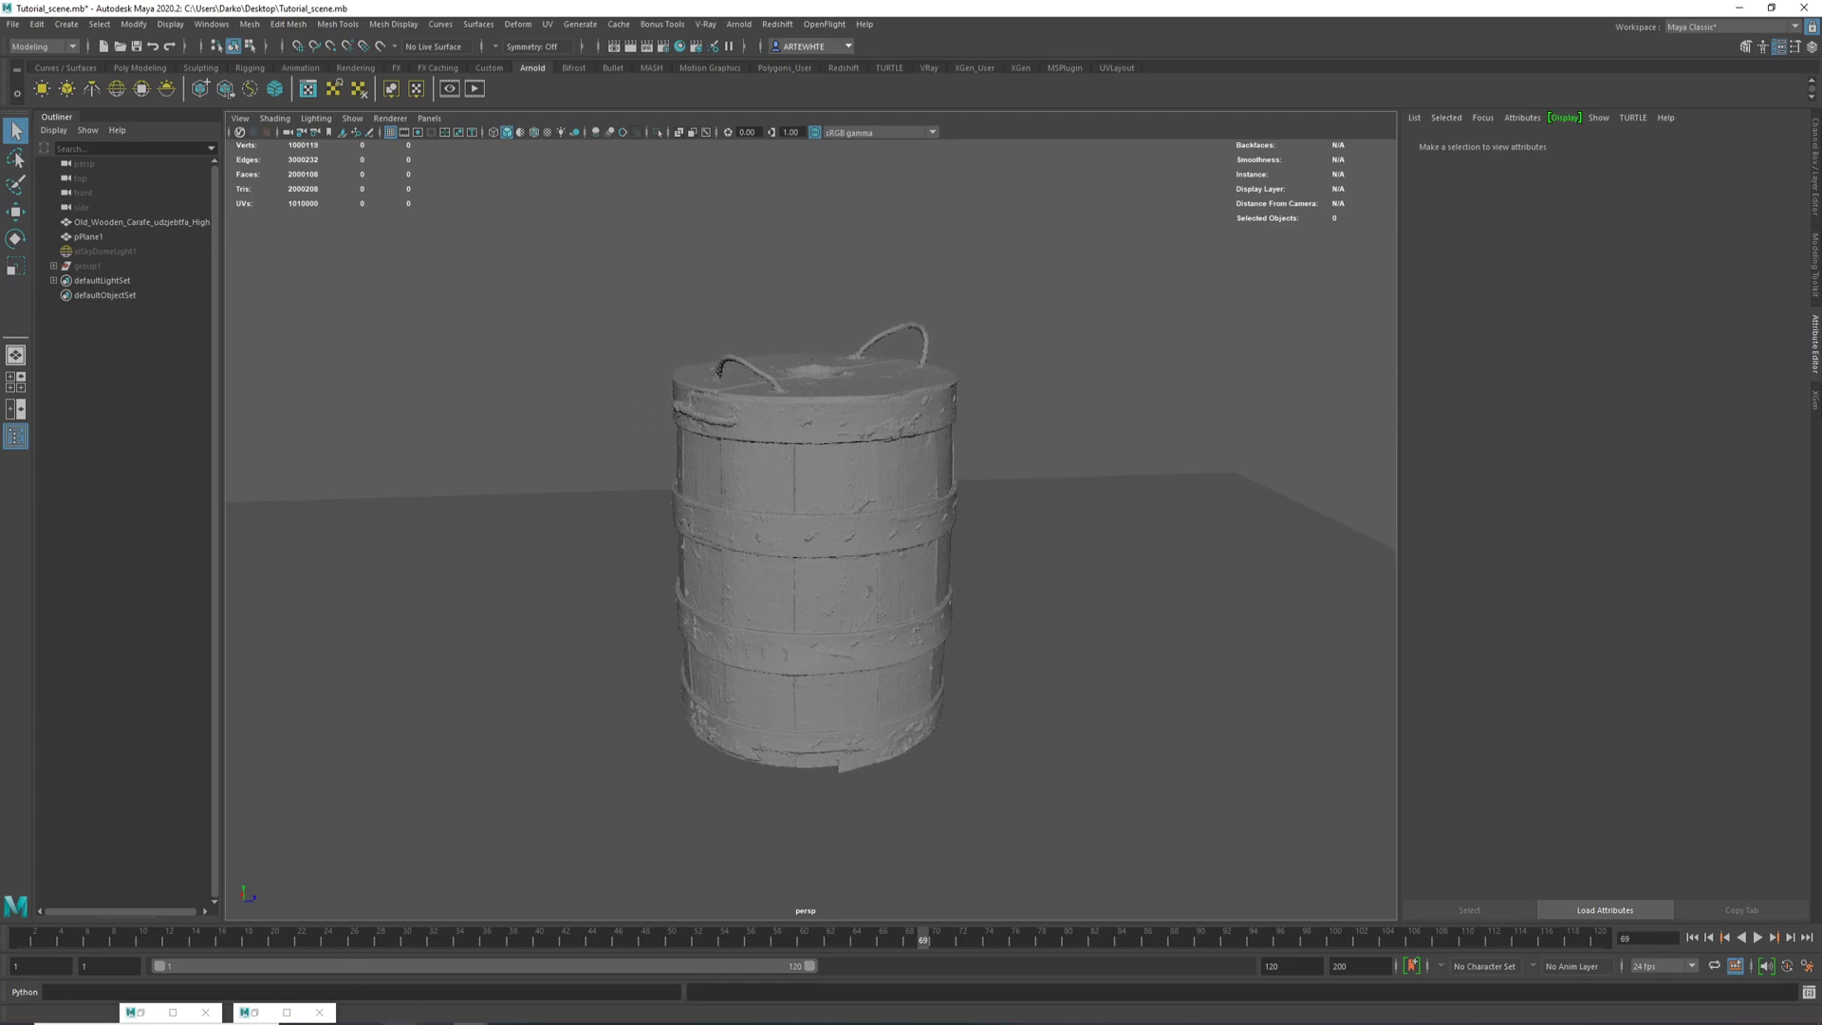
{"action": "left_click", "coordinate": [405, 1017]}
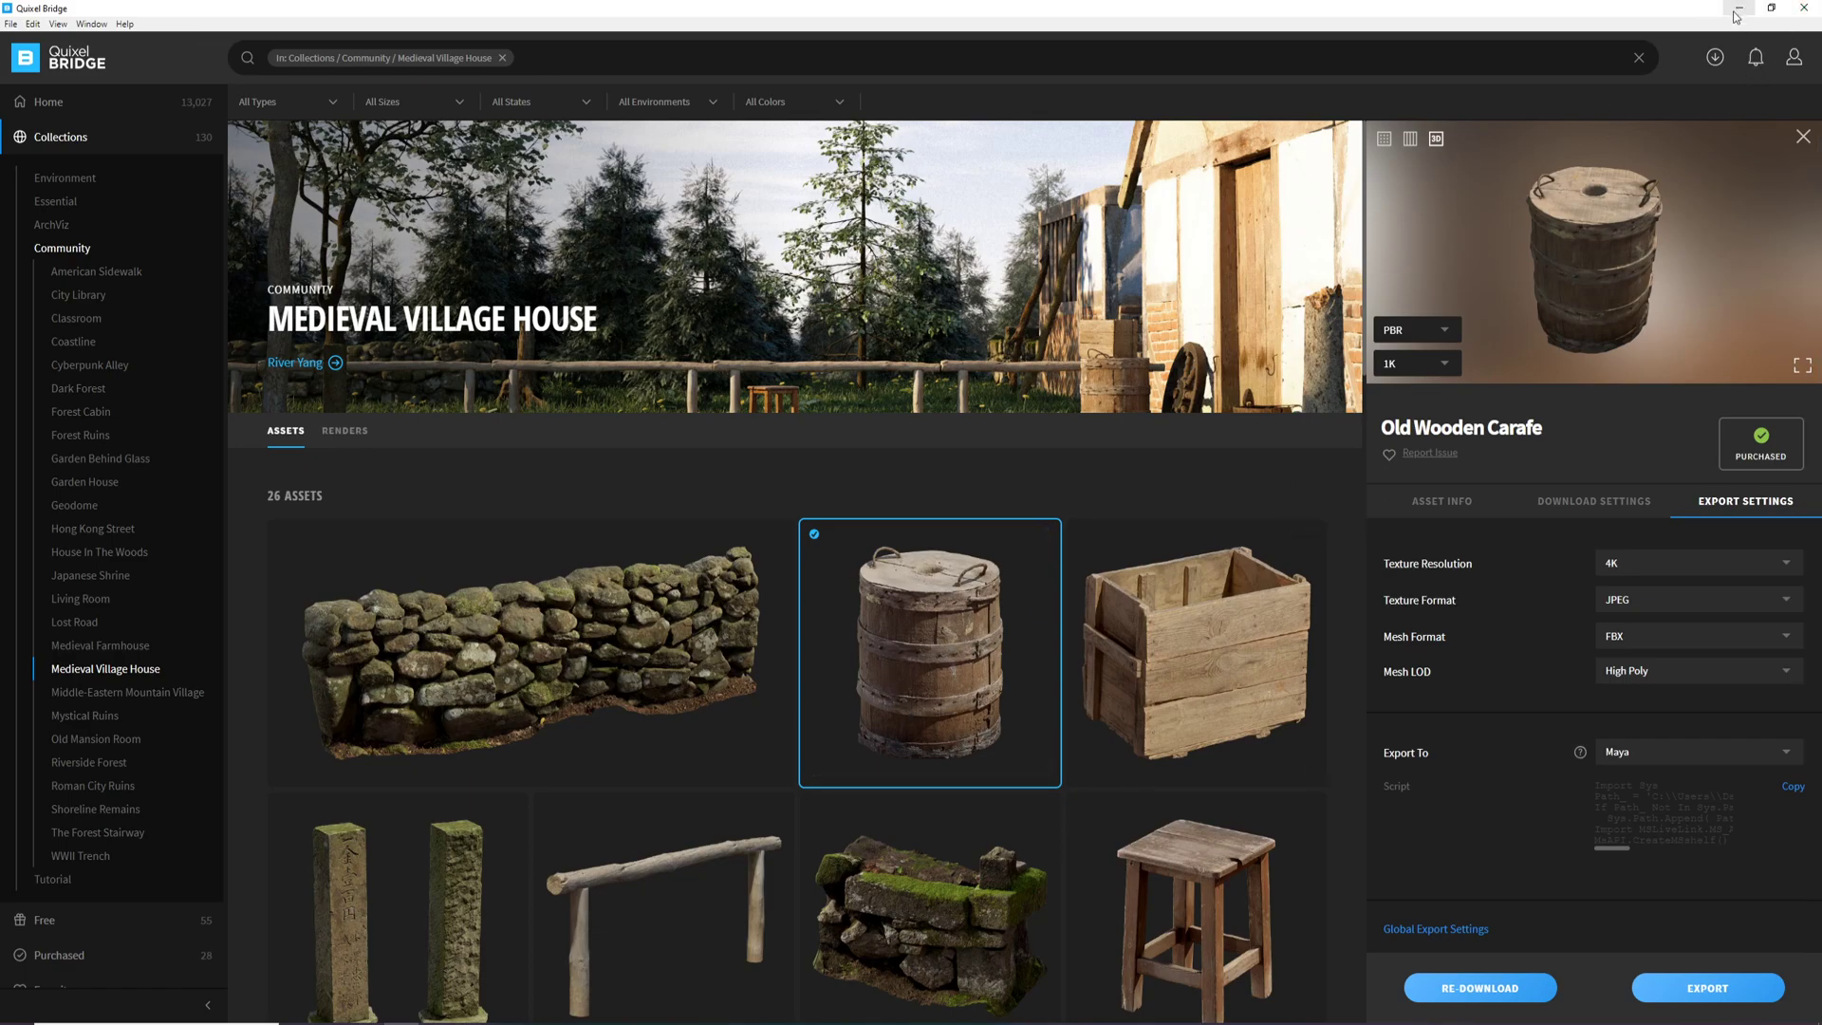
{"action": "scroll", "coordinate": [845, 734], "scroll_direction": "down", "scroll_amount": 4}
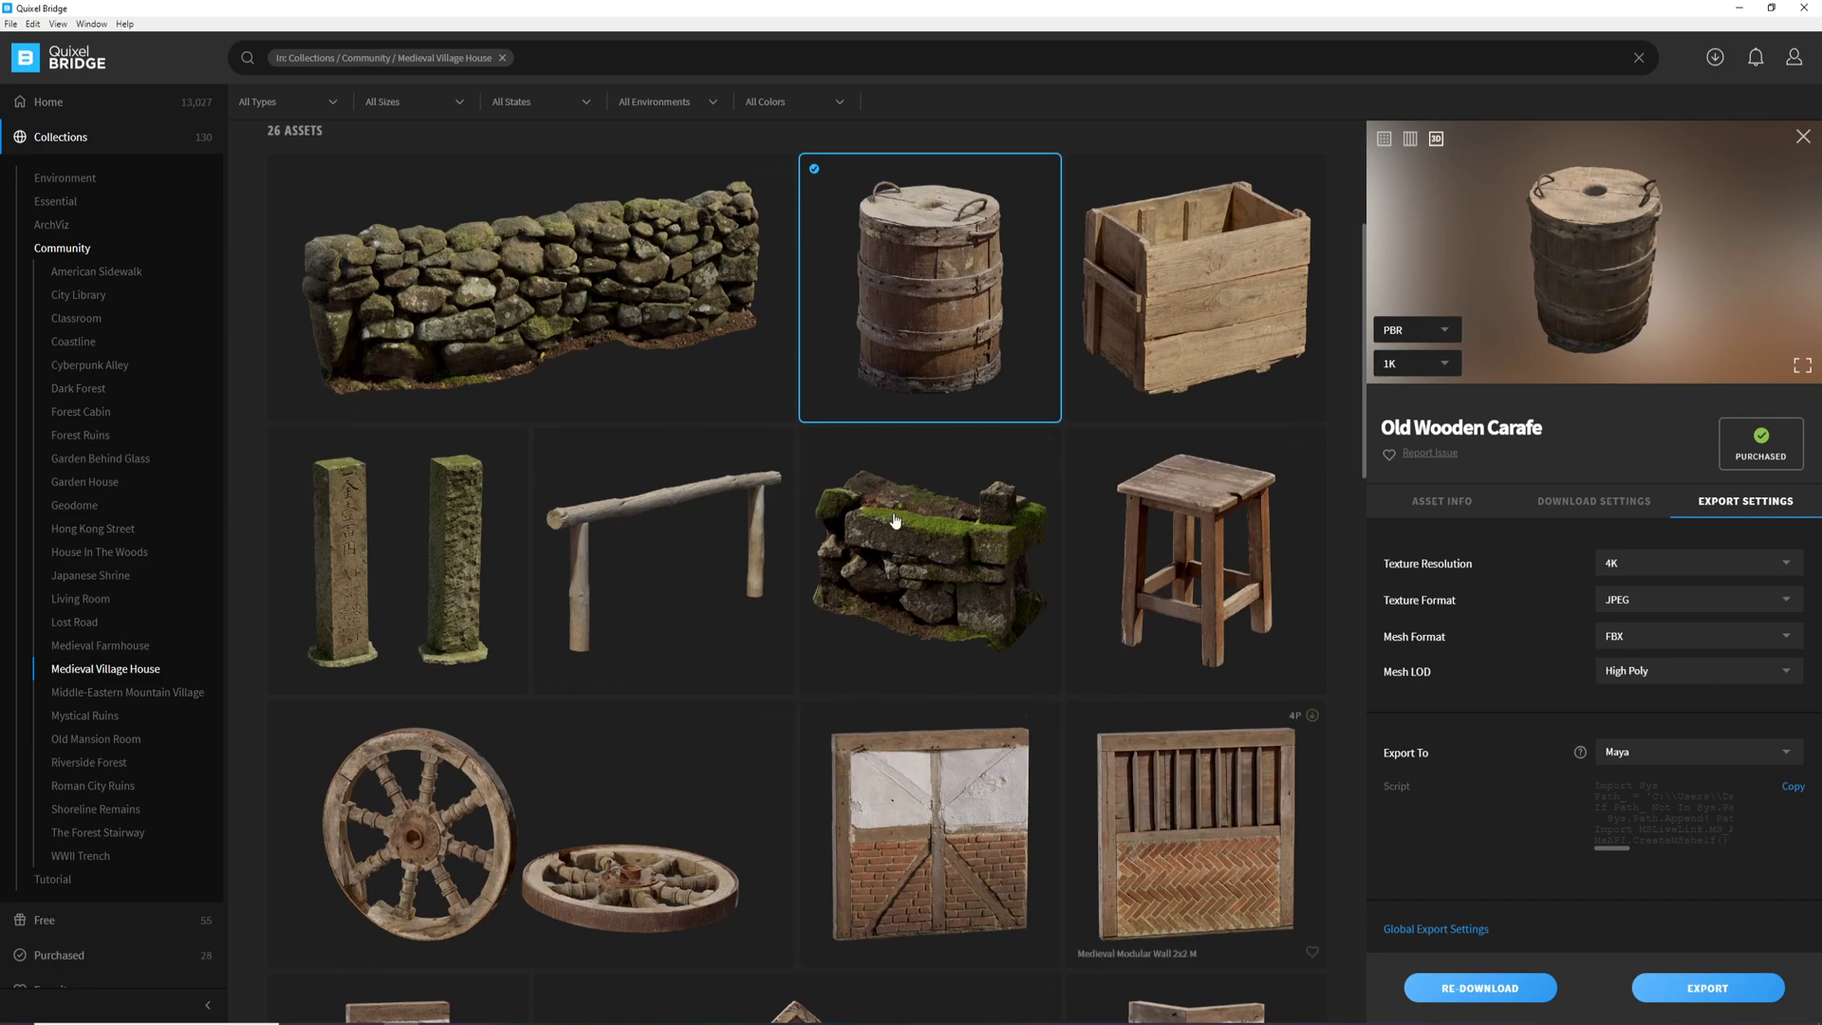
{"action": "scroll", "coordinate": [766, 503], "scroll_direction": "up", "scroll_amount": 4}
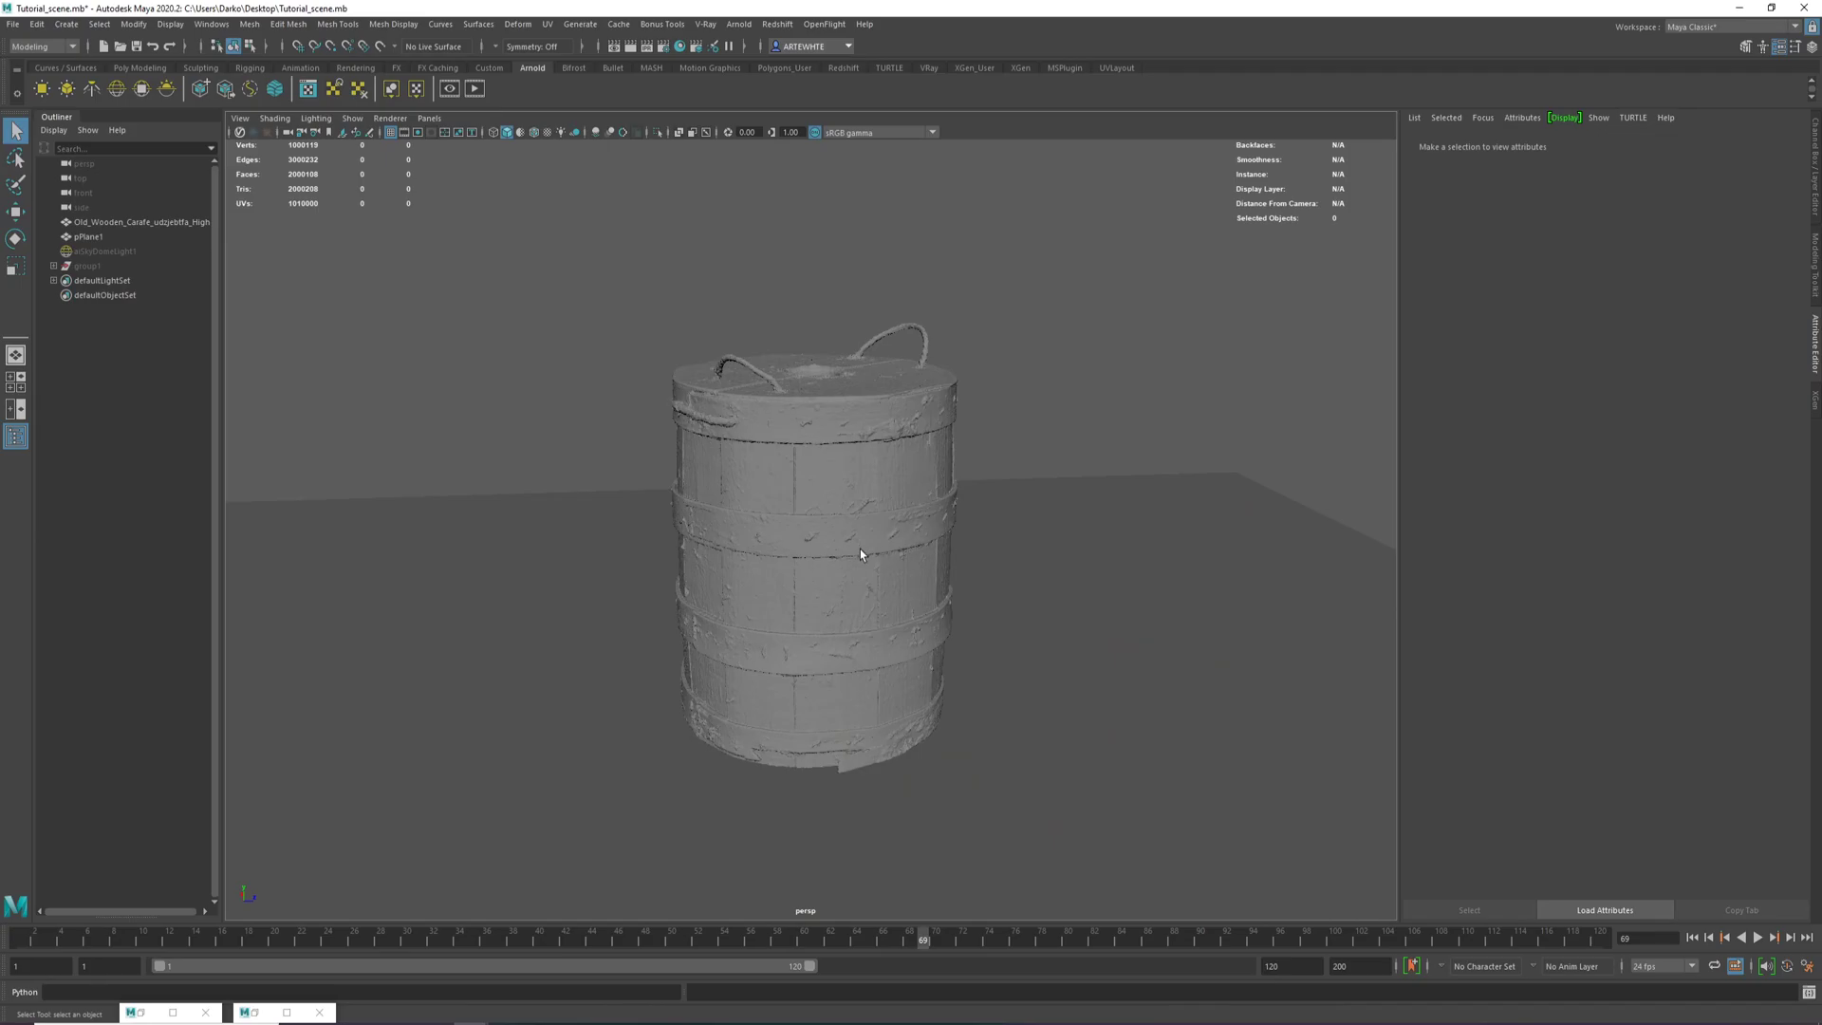
Select and deselect the barrel while zooming in and out to inspect it.
{"action": "left_click", "coordinate": [1020, 364]}
{"action": "left_click", "coordinate": [1002, 322]}
{"action": "left_click", "coordinate": [826, 508]}
{"action": "scroll", "coordinate": [1285, 732], "scroll_direction": "up", "scroll_amount": 10}
{"action": "scroll", "coordinate": [1198, 686], "scroll_direction": "down", "scroll_amount": 10}
{"action": "scroll", "coordinate": [943, 639], "scroll_direction": "up", "scroll_amount": 6}
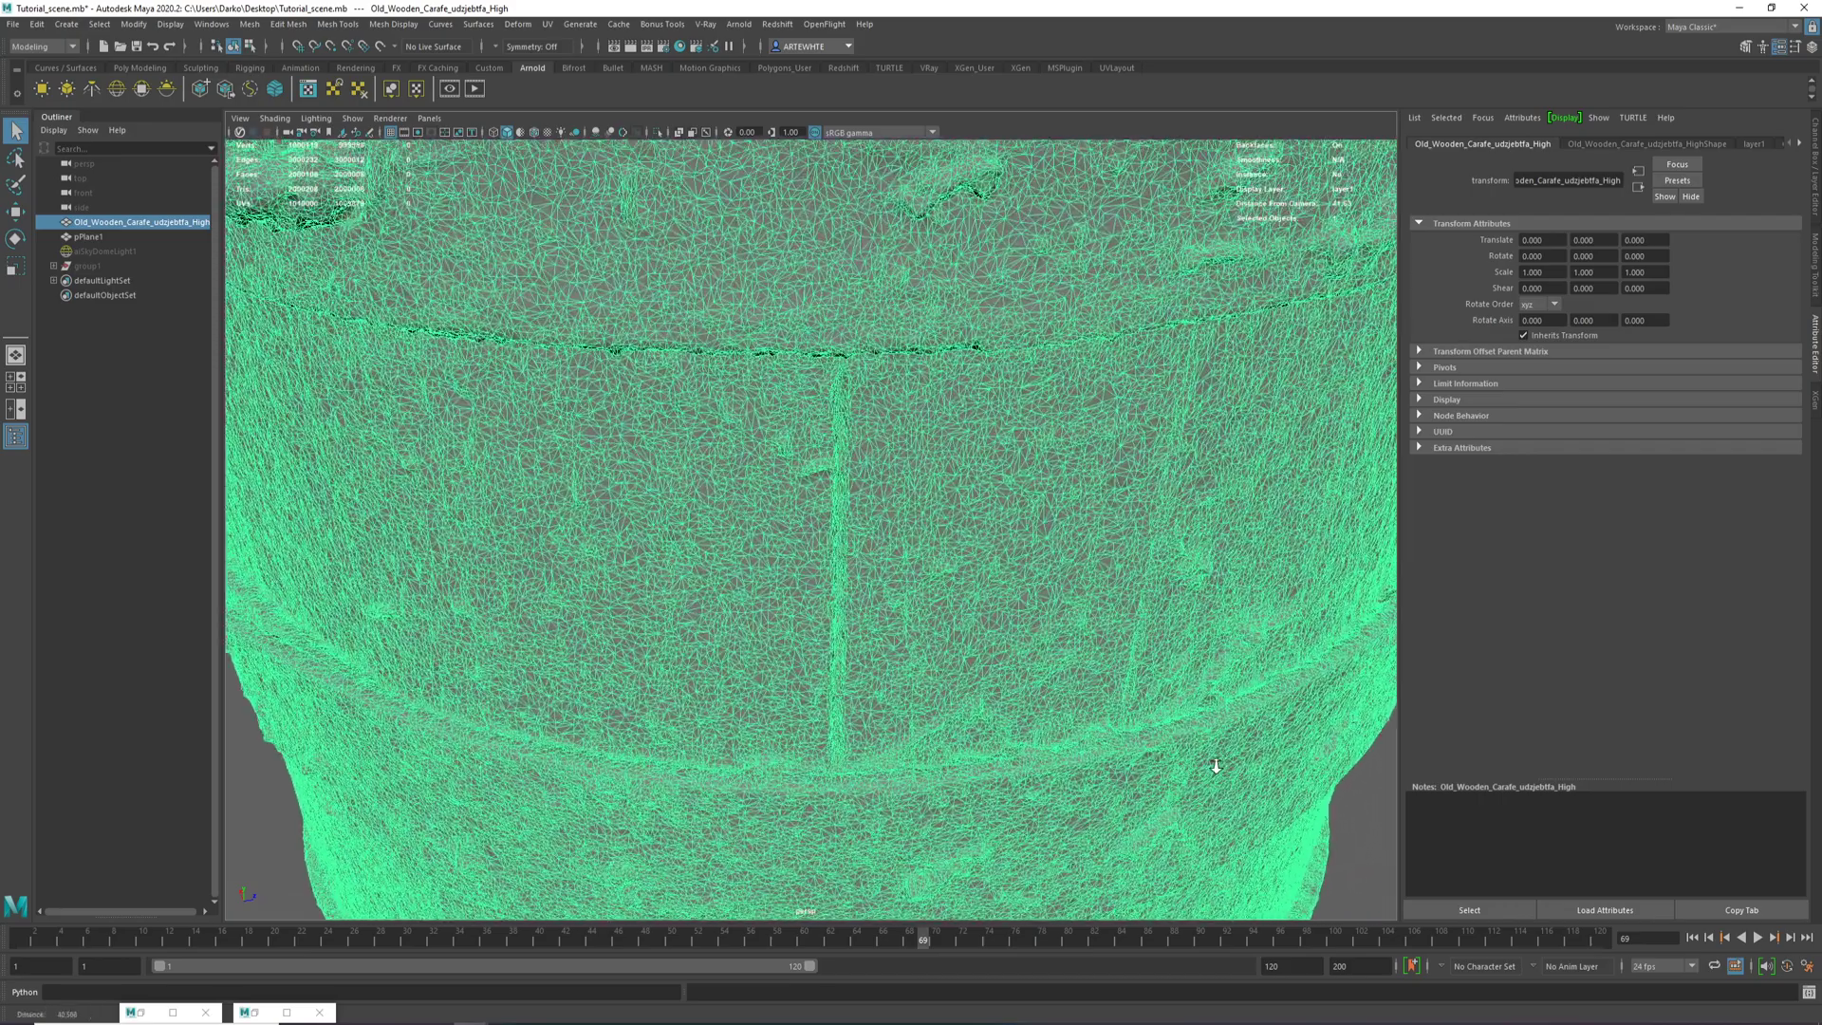
{"action": "scroll", "coordinate": [1208, 760], "scroll_direction": "down", "scroll_amount": 6}
{"action": "scroll", "coordinate": [897, 662], "scroll_direction": "down", "scroll_amount": 5}
{"action": "left_click", "coordinate": [1137, 192]}
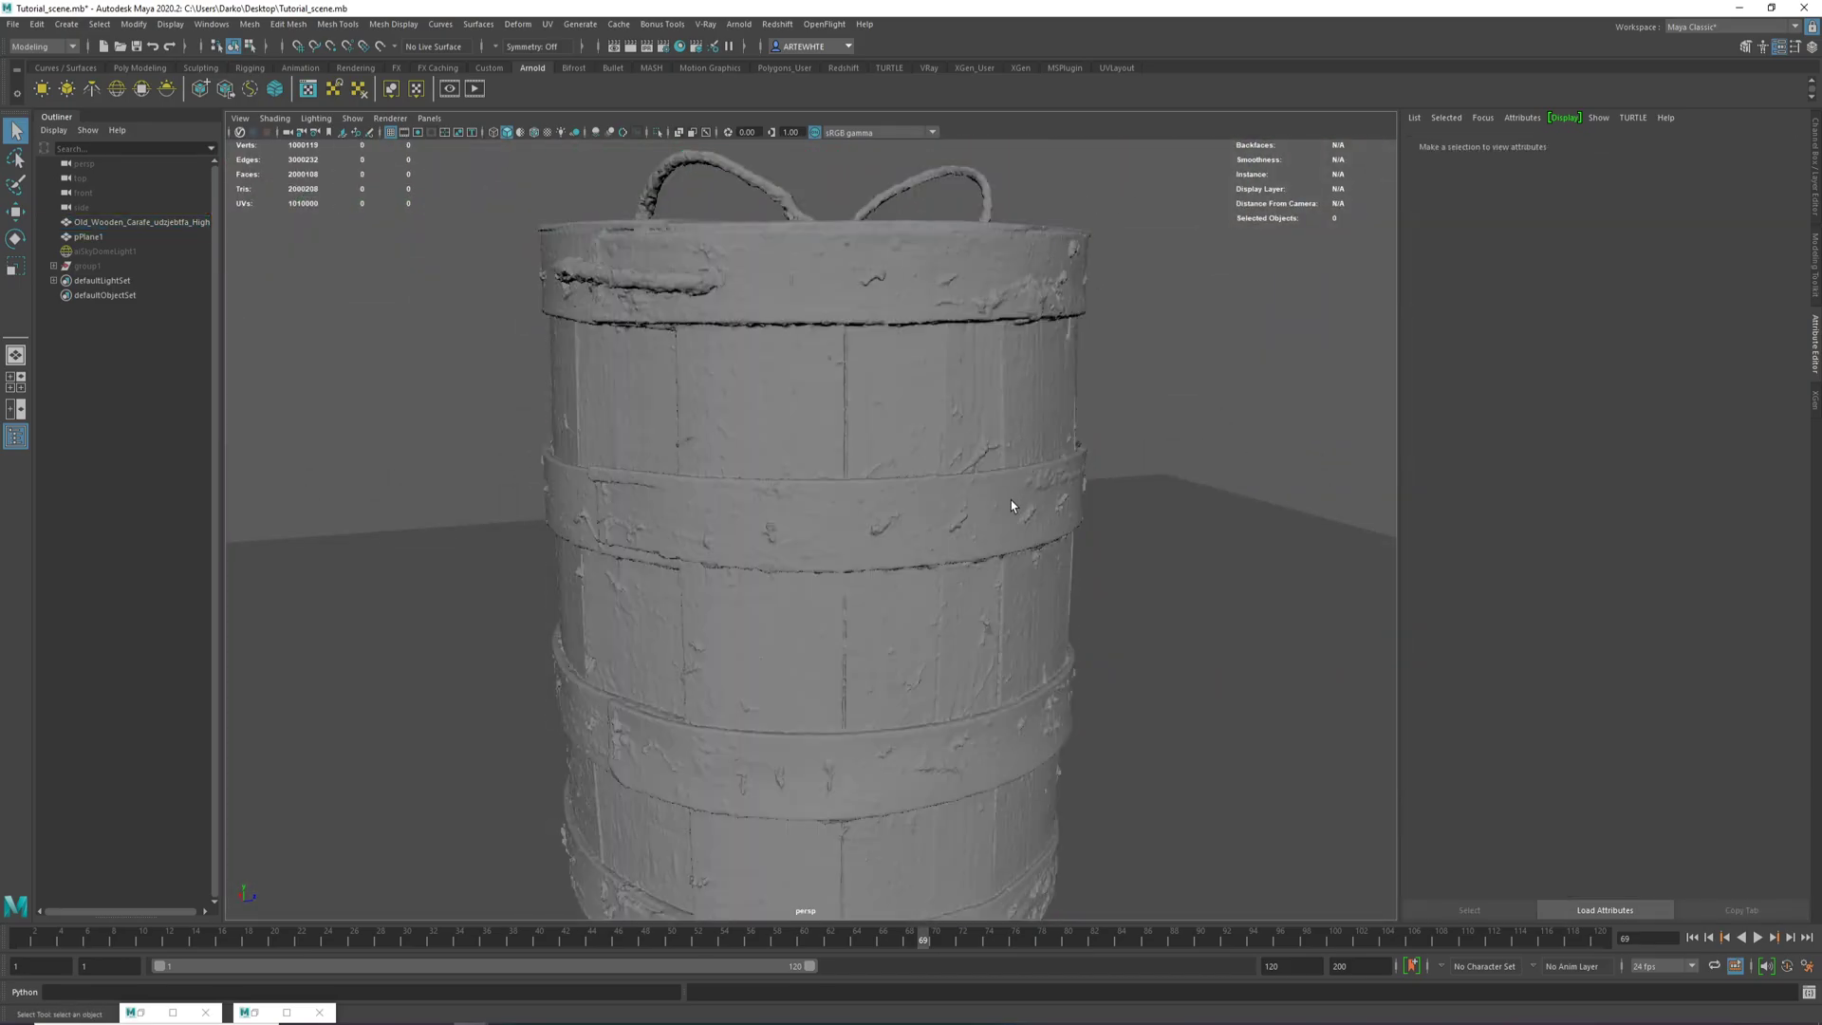
{"action": "scroll", "coordinate": [1006, 499], "scroll_direction": "down", "scroll_amount": 4}
Inspect the barrel from several angles in textured display mode (6).
{"action": "left_click_drag", "start_coordinate": [1002, 491], "coordinate": [905, 529], "text": "alt"}
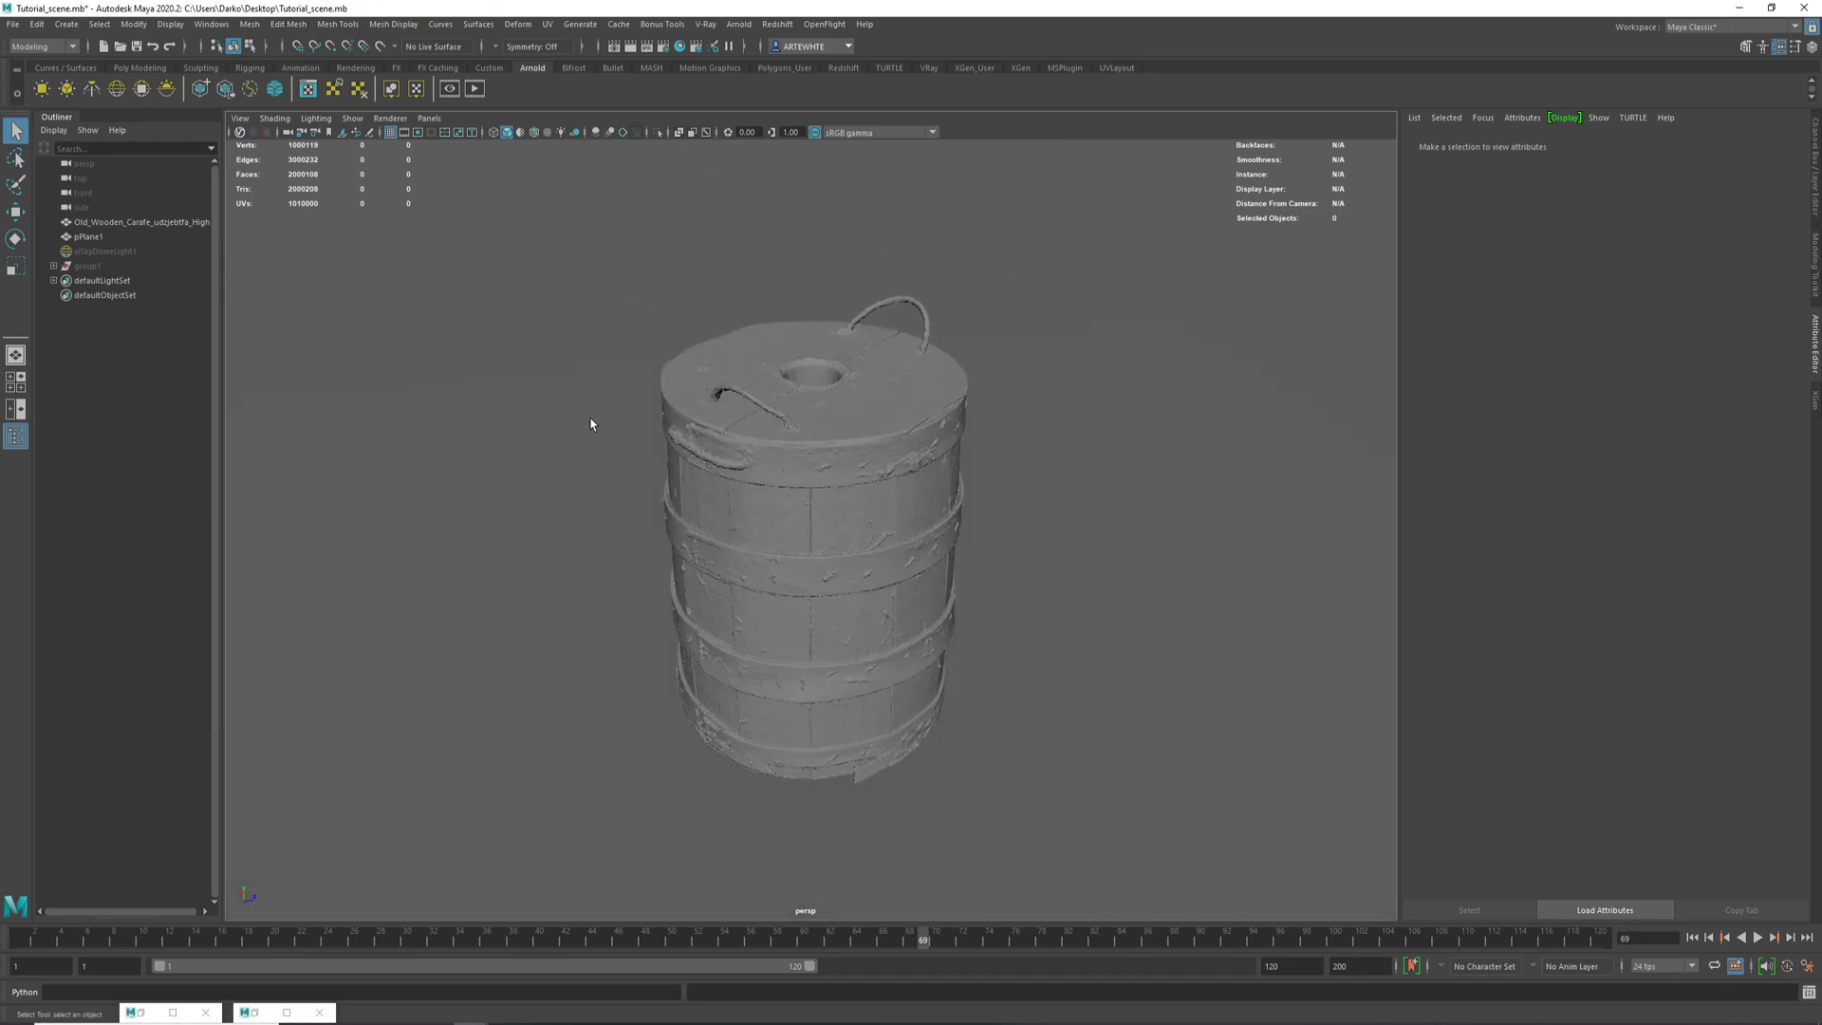
{"action": "left_click_drag", "start_coordinate": [599, 373], "coordinate": [991, 396], "text": "alt"}
{"action": "left_click_drag", "start_coordinate": [772, 444], "coordinate": [863, 508], "text": "alt"}
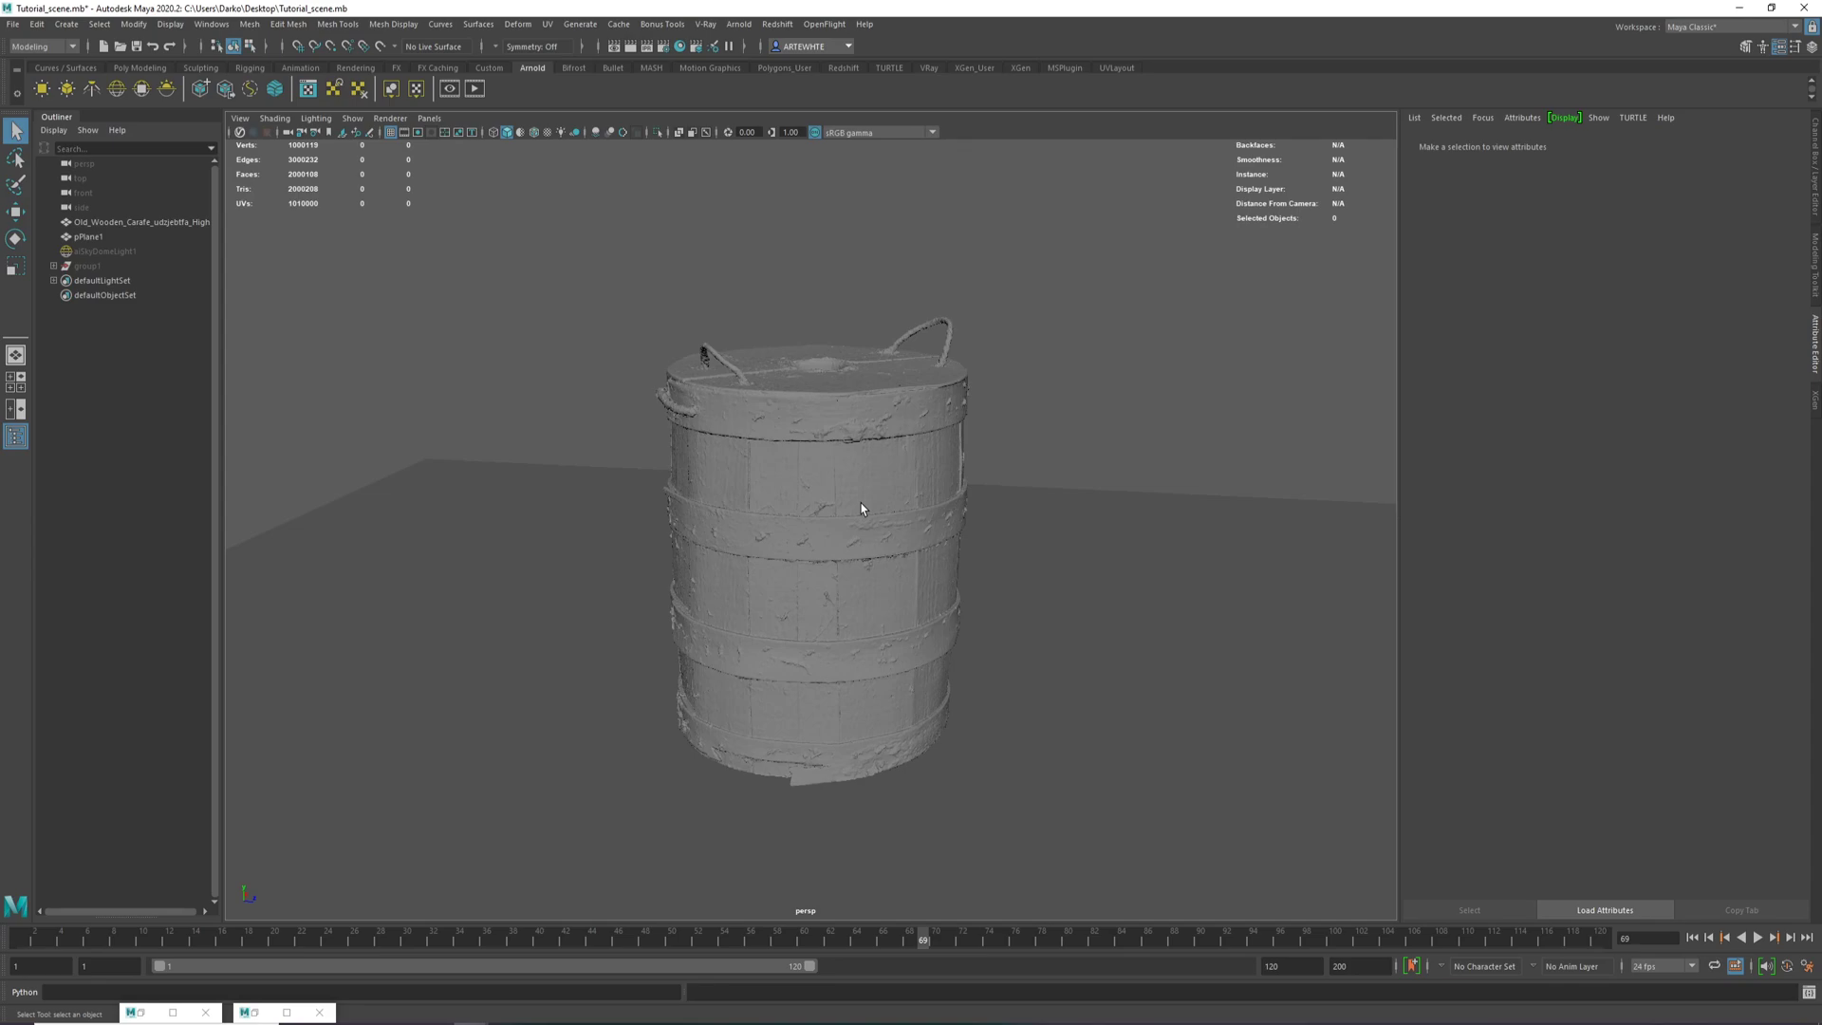
{"action": "key", "text": "6"}
{"action": "right_click_drag", "start_coordinate": [890, 509], "coordinate": [1088, 542], "text": "alt"}
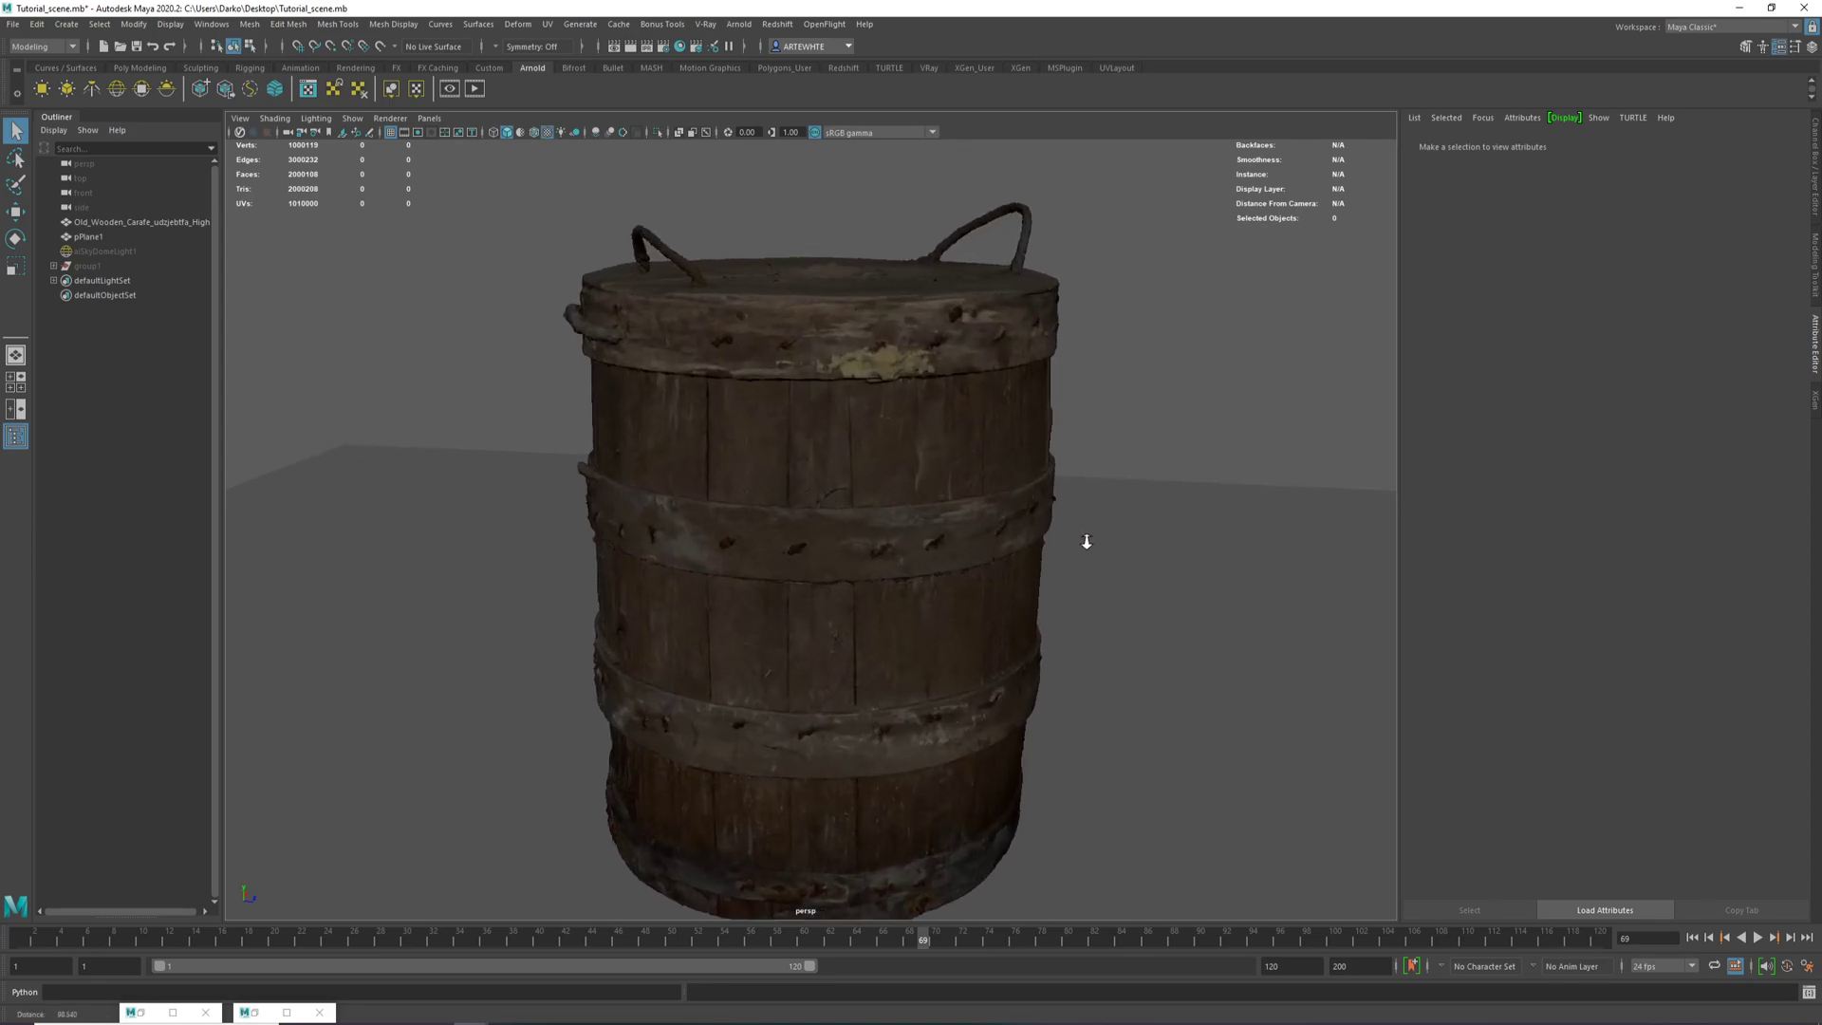
{"action": "left_click_drag", "start_coordinate": [1088, 542], "coordinate": [911, 516], "text": "alt"}
{"action": "right_click_drag", "start_coordinate": [911, 516], "coordinate": [977, 533], "text": "alt"}
{"action": "left_click_drag", "start_coordinate": [976, 533], "coordinate": [1126, 595], "text": "alt"}
Return to plain grey shading (5) and frame the whole barrel from above.
{"action": "key", "text": "5"}
{"action": "right_click_drag", "start_coordinate": [1157, 564], "coordinate": [860, 563], "text": "alt"}
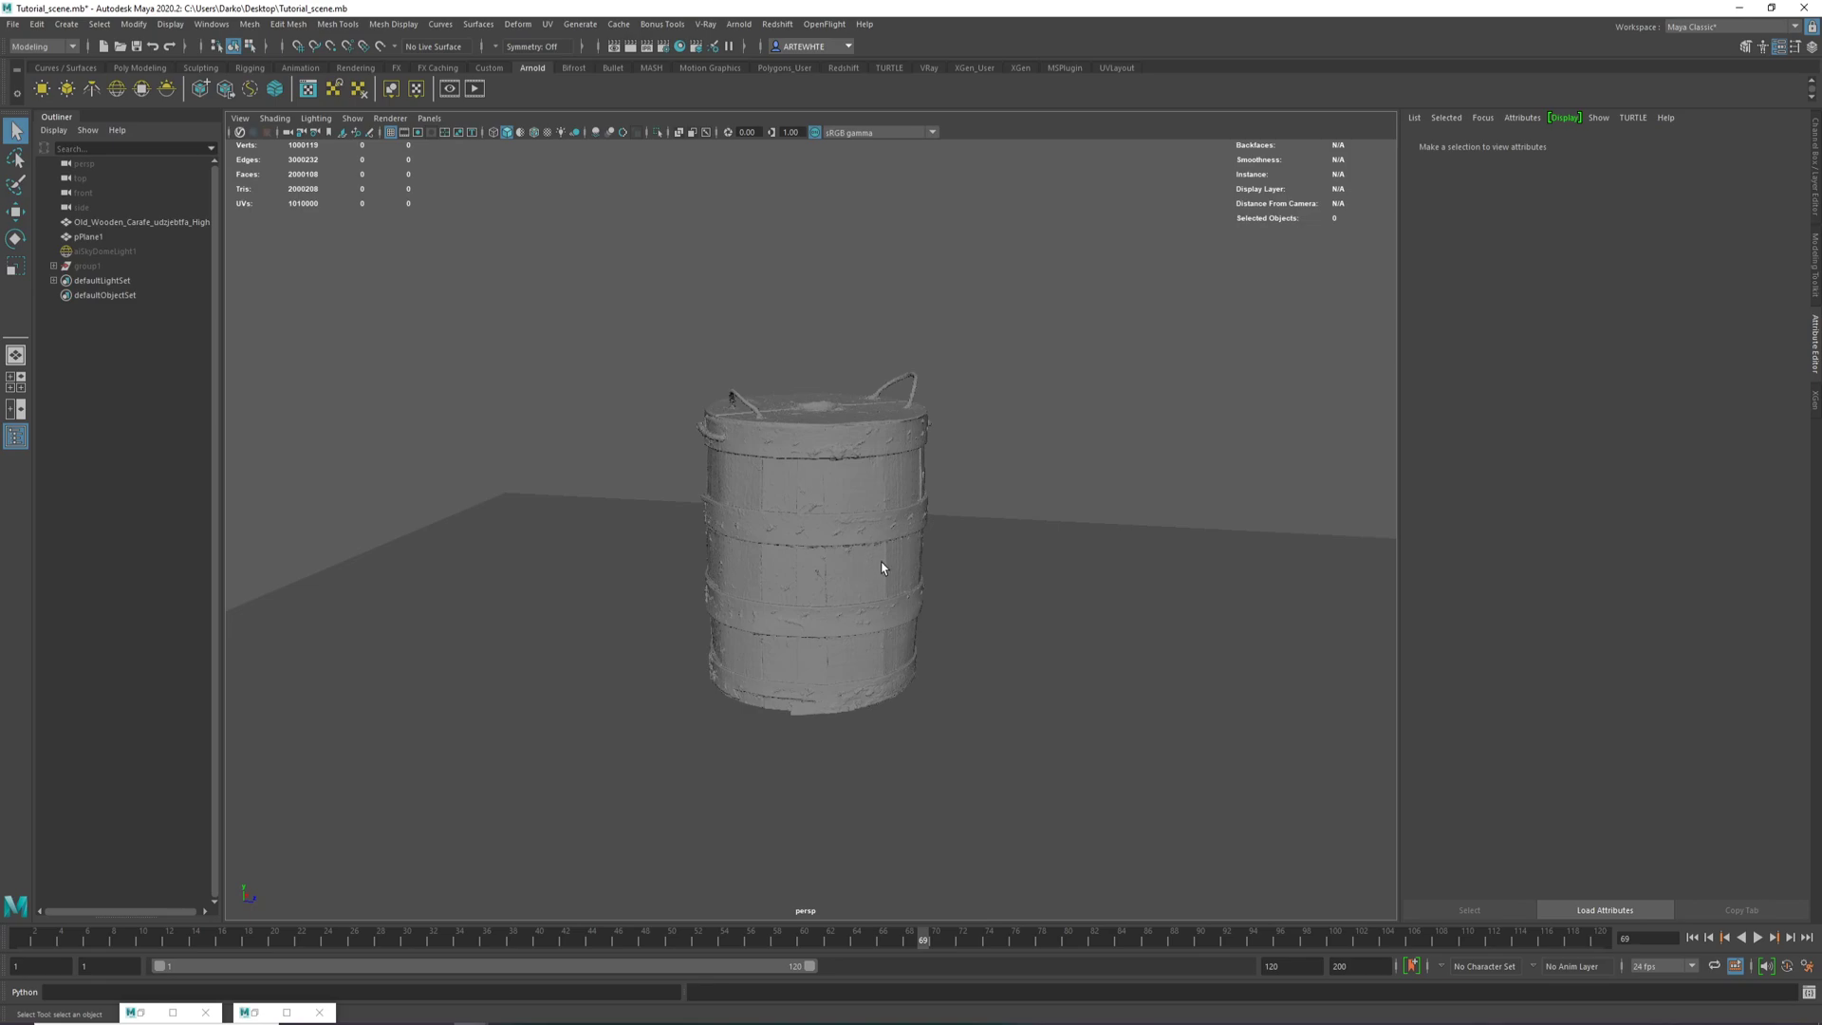
{"action": "middle_click_drag", "start_coordinate": [881, 567], "coordinate": [872, 566], "text": "alt"}
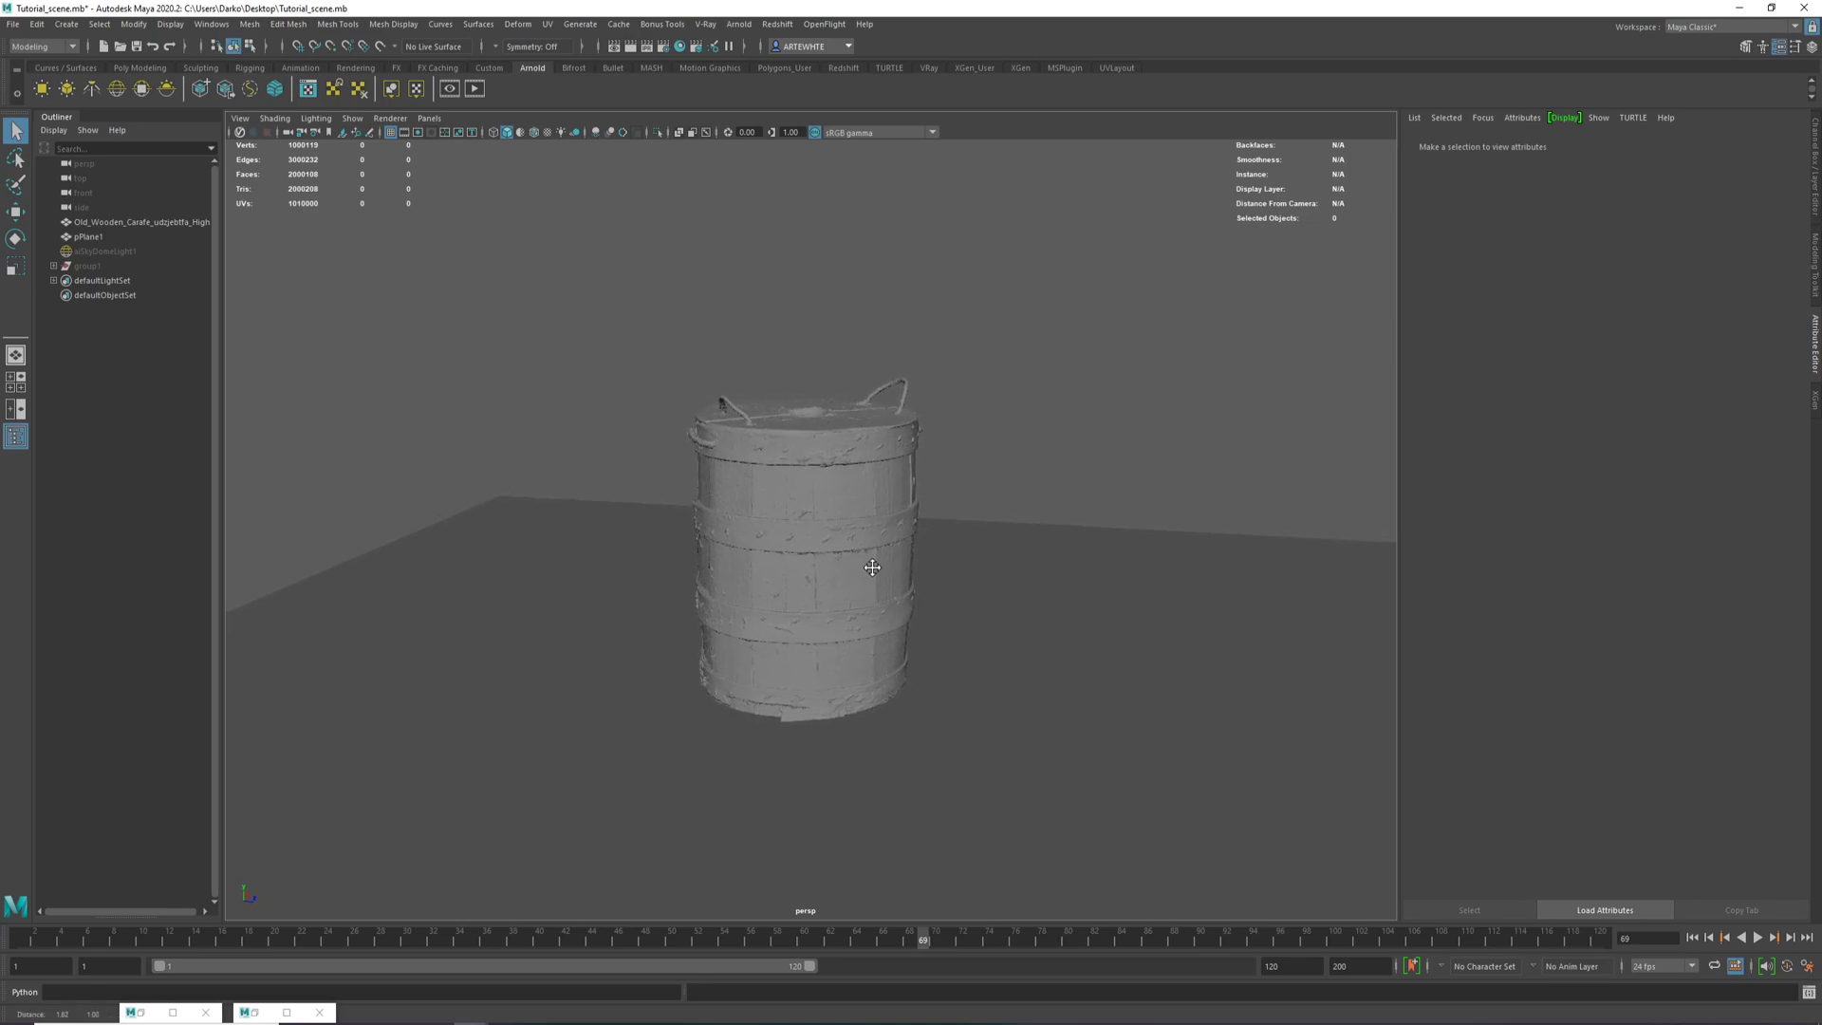
{"action": "left_click_drag", "start_coordinate": [872, 567], "coordinate": [894, 580], "text": "alt"}
{"action": "right_click_drag", "start_coordinate": [894, 580], "coordinate": [1093, 679], "text": "alt"}
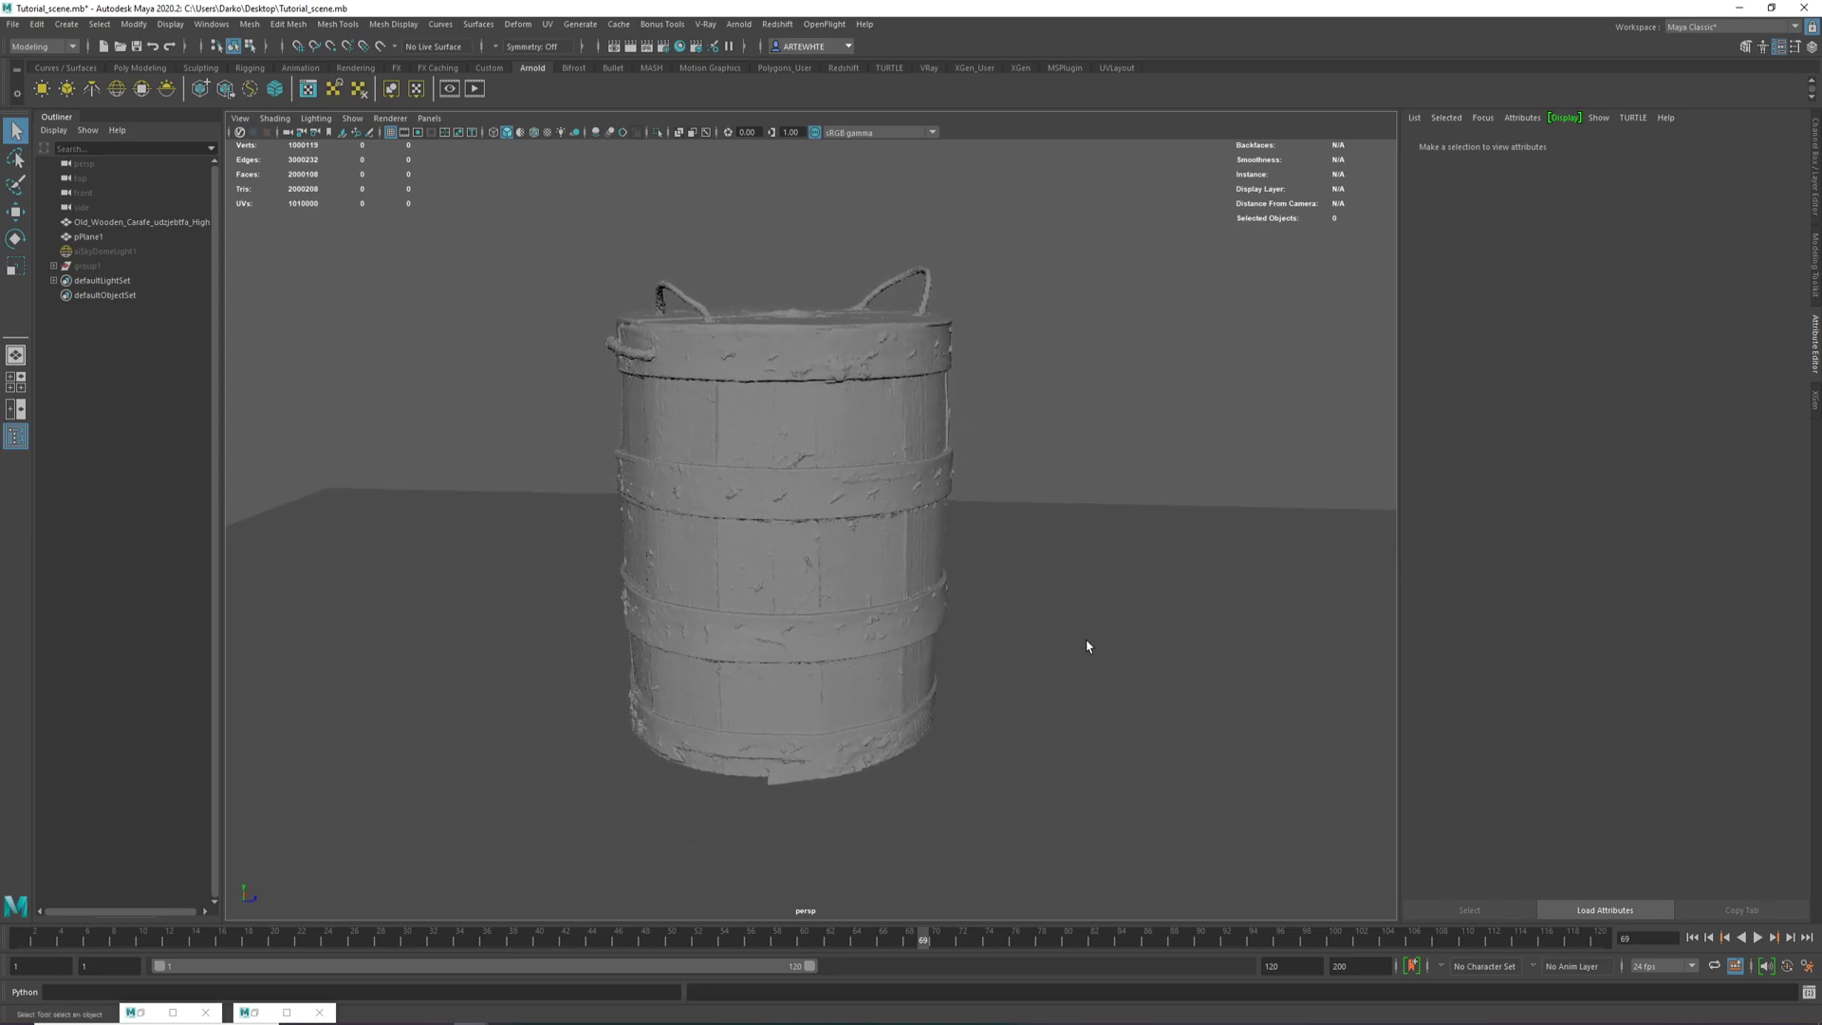
{"action": "left_click_drag", "start_coordinate": [1000, 598], "coordinate": [1153, 678], "text": "alt"}
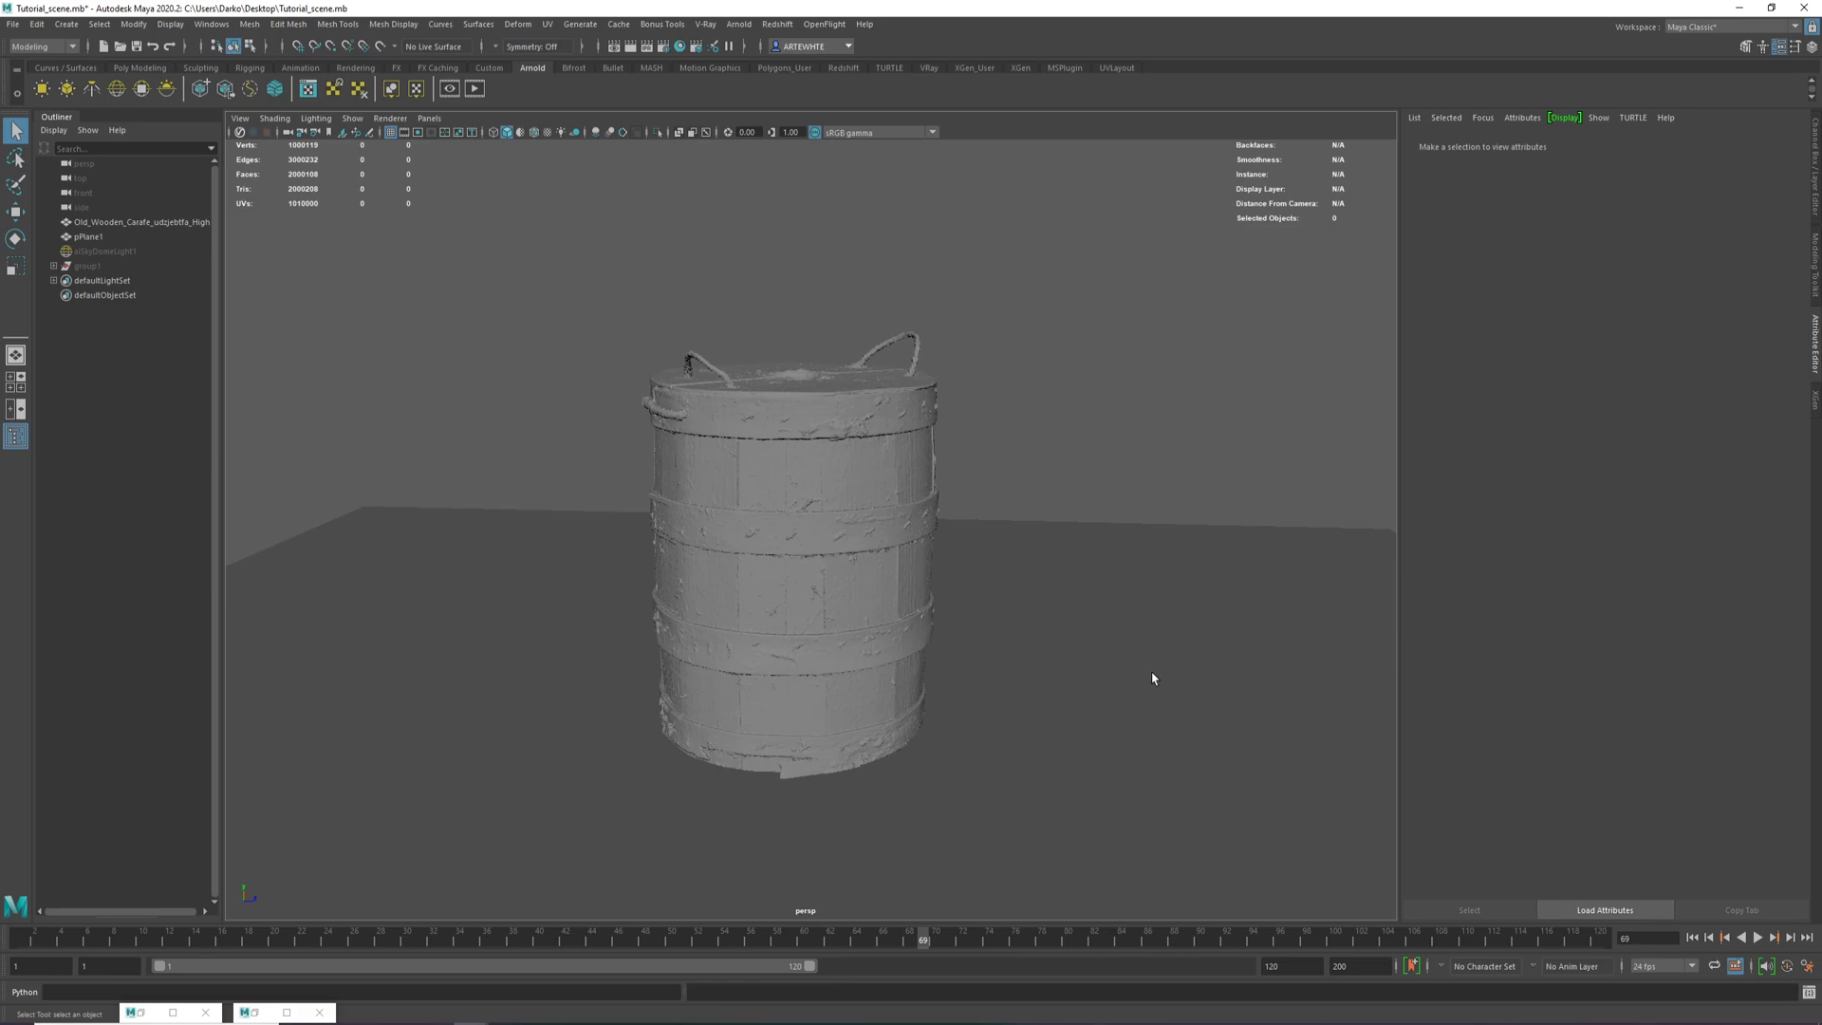
Open Render Settings and set Render Using to Arnold Renderer.
{"action": "left_click", "coordinate": [663, 48]}
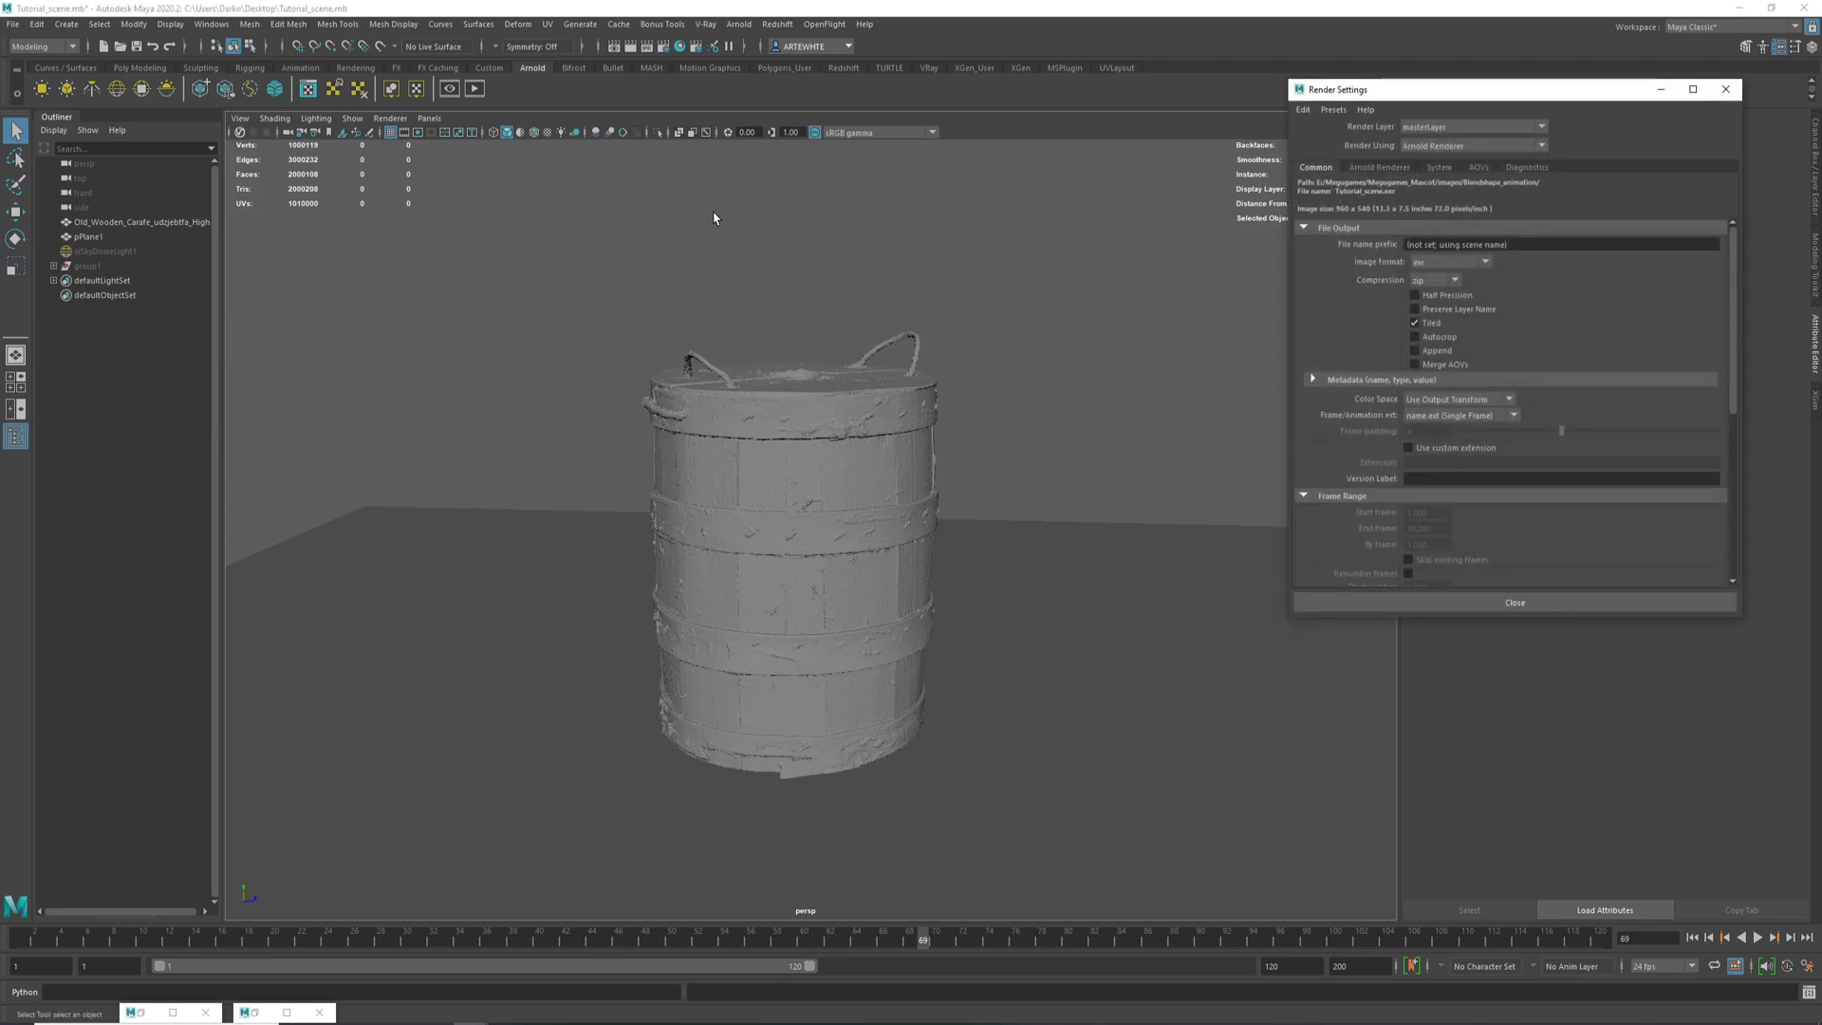
{"action": "left_click_drag", "start_coordinate": [1393, 91], "coordinate": [901, 82]}
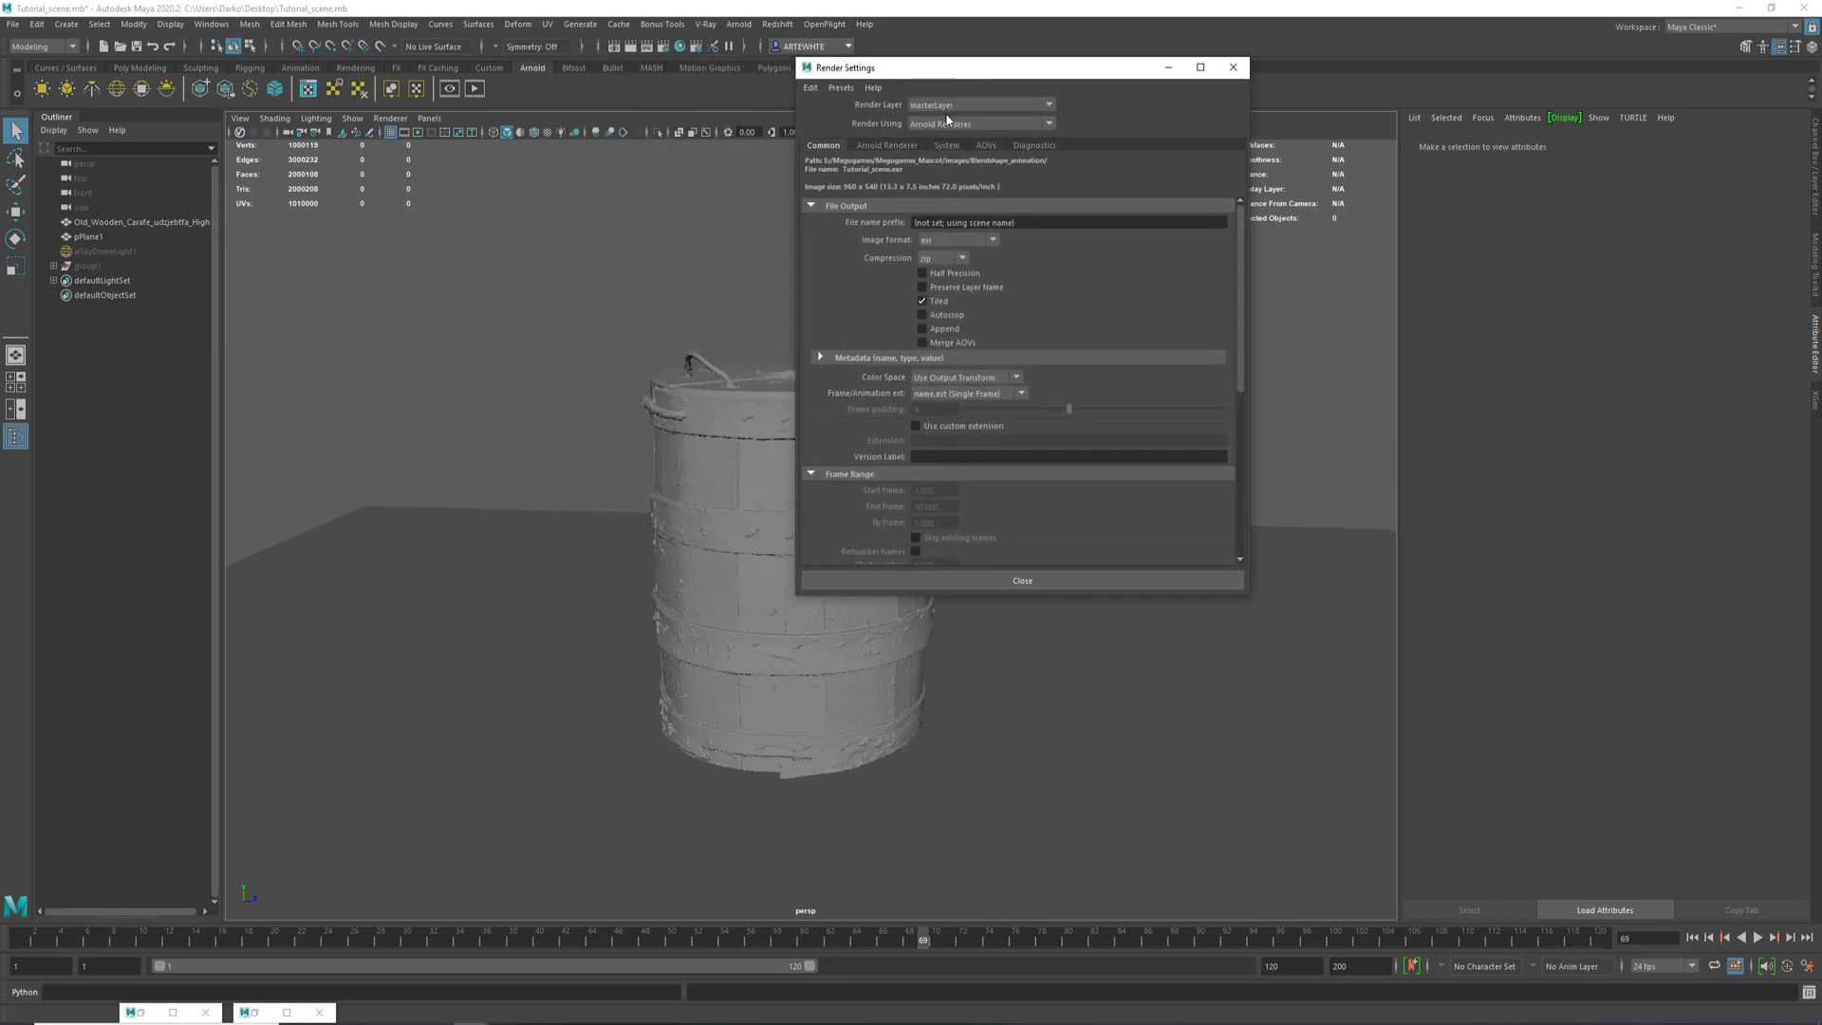
{"action": "left_click", "coordinate": [944, 124]}
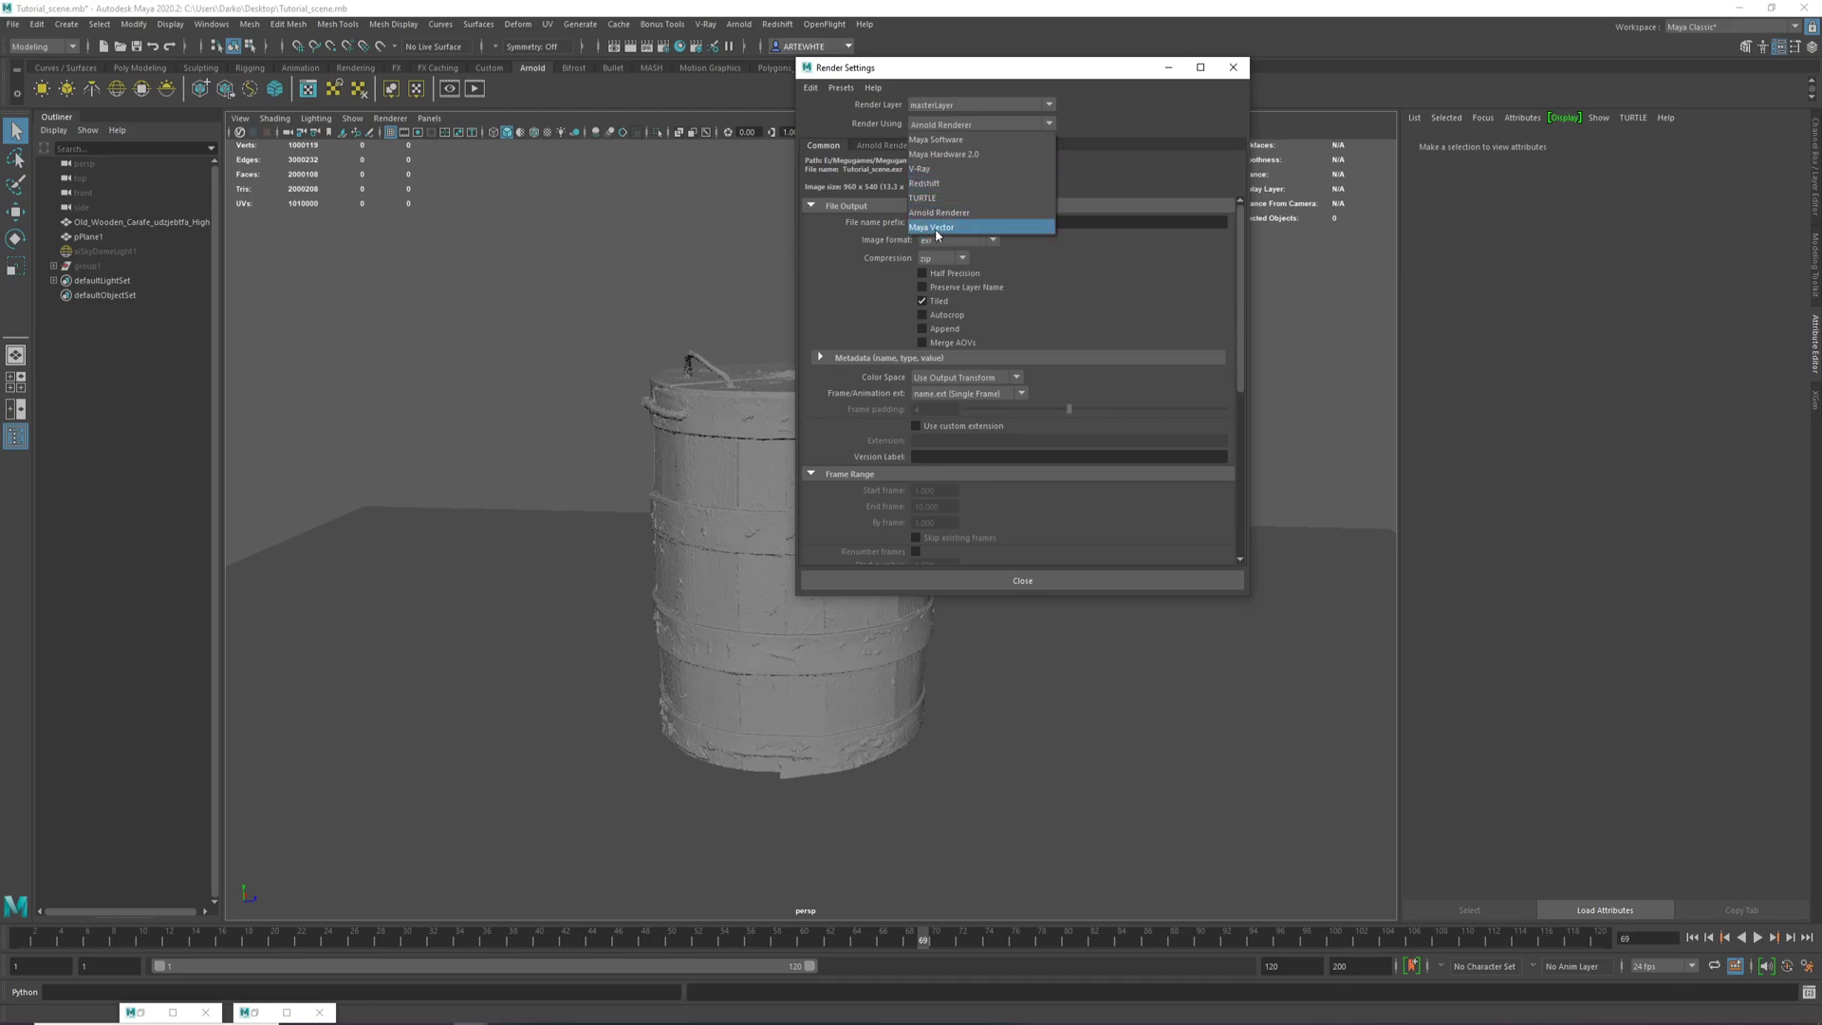
{"action": "left_click", "coordinate": [936, 211]}
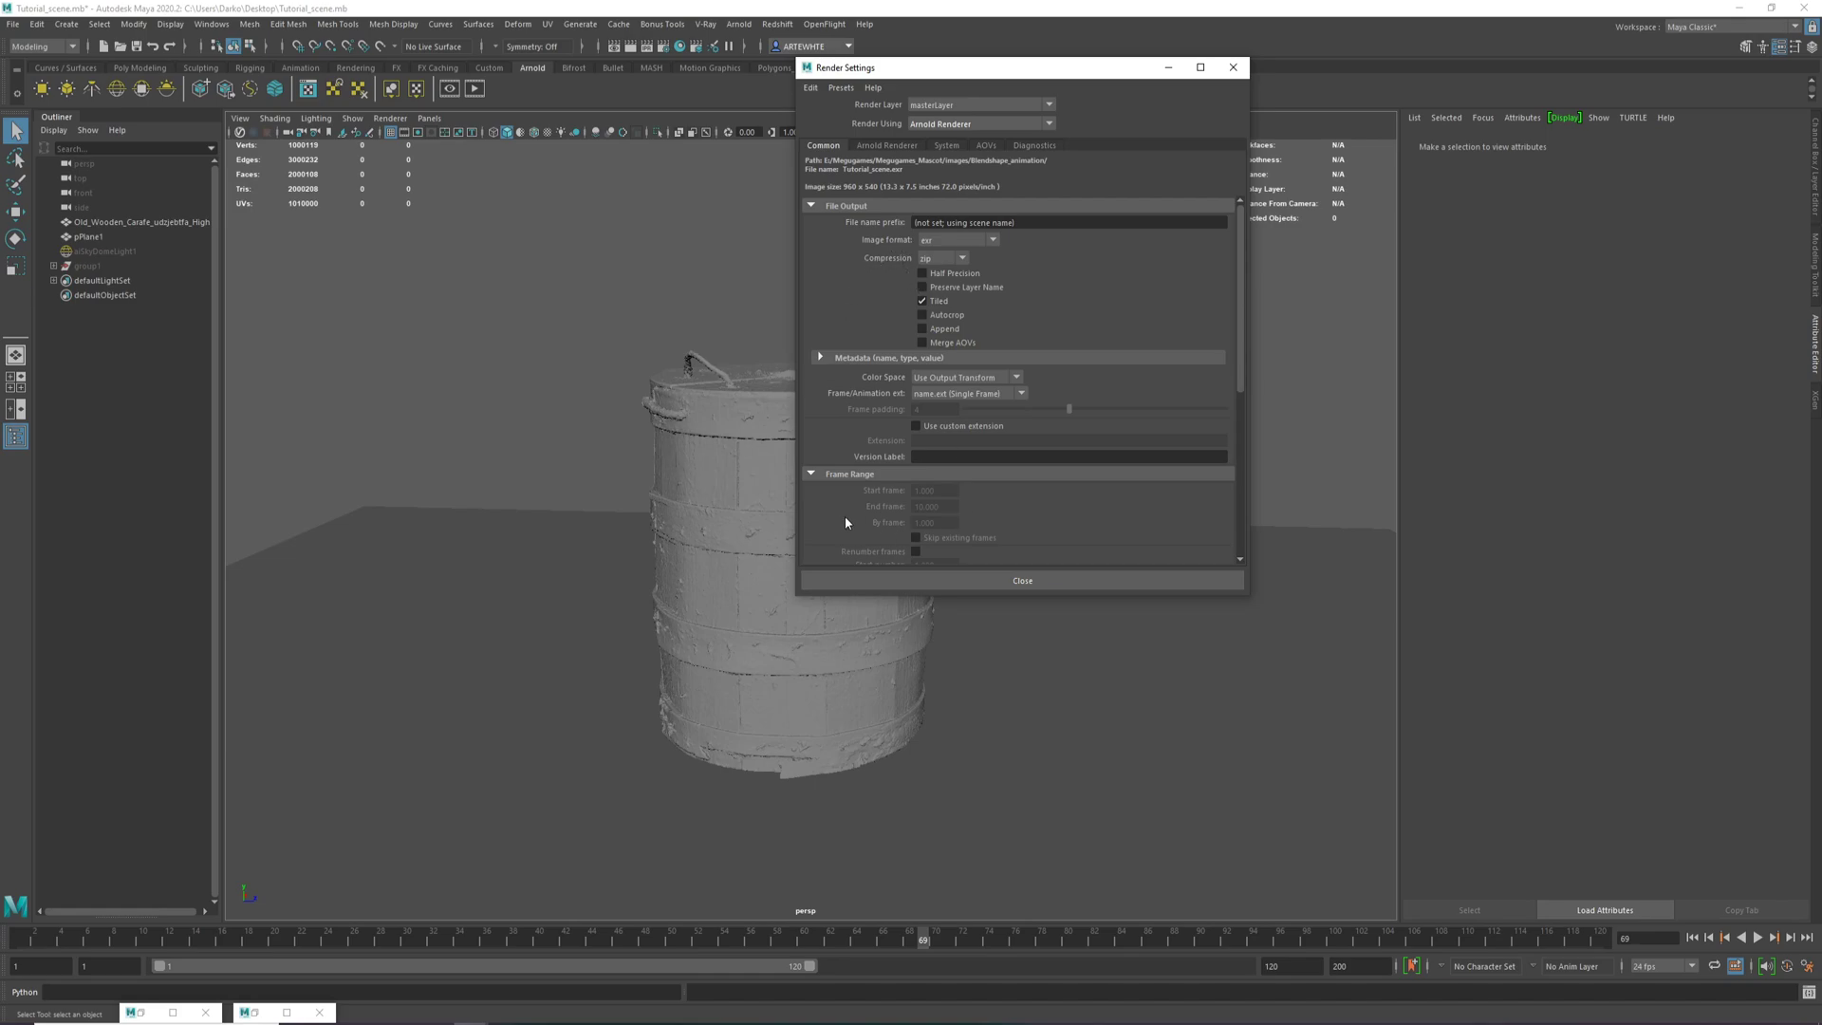
Review the Arnold Renderer tab's Textures section, then minimize Render Settings.
{"action": "mouse_move", "coordinate": [888, 68]}
{"action": "left_mouse_down"}
{"action": "mouse_move", "coordinate": [984, 80]}
{"action": "mouse_move", "coordinate": [961, 108]}
{"action": "mouse_move", "coordinate": [822, 135]}
{"action": "mouse_move", "coordinate": [674, 89]}
{"action": "mouse_move", "coordinate": [888, 73]}
{"action": "left_mouse_up"}
{"action": "left_click_drag", "start_coordinate": [939, 71], "coordinate": [847, 146]}
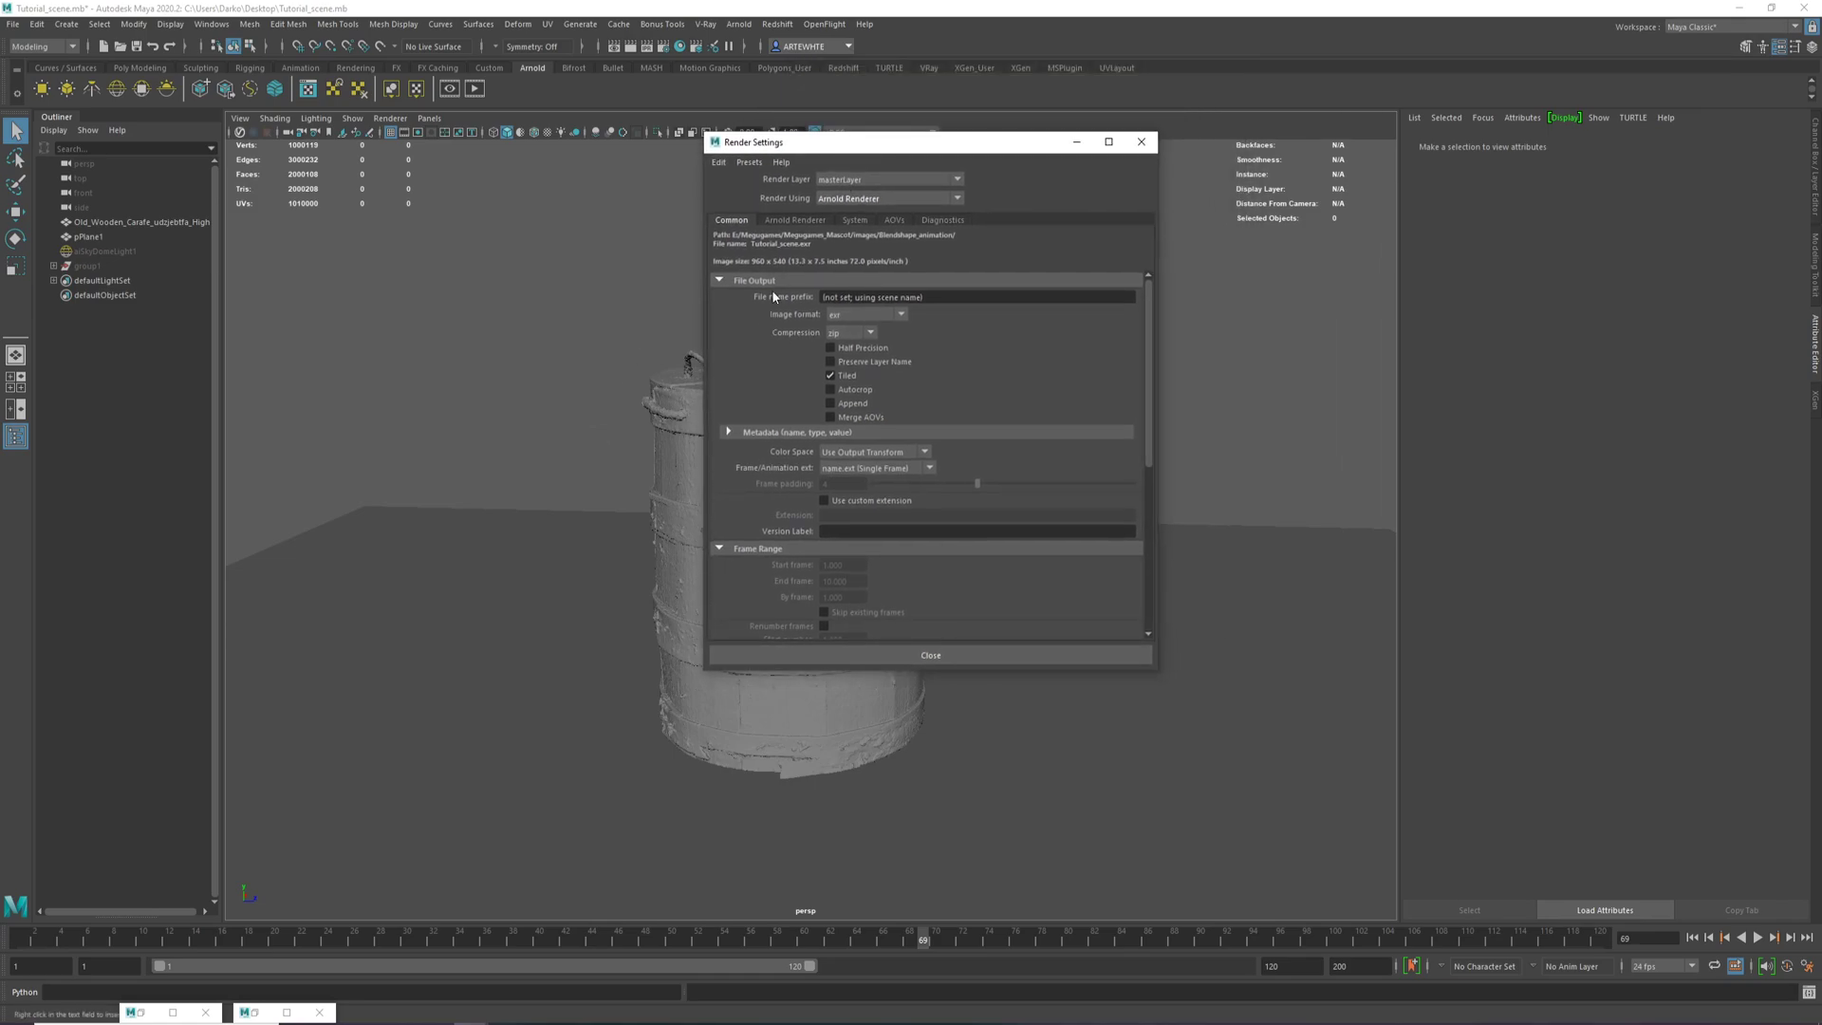
{"action": "left_click", "coordinate": [797, 218]}
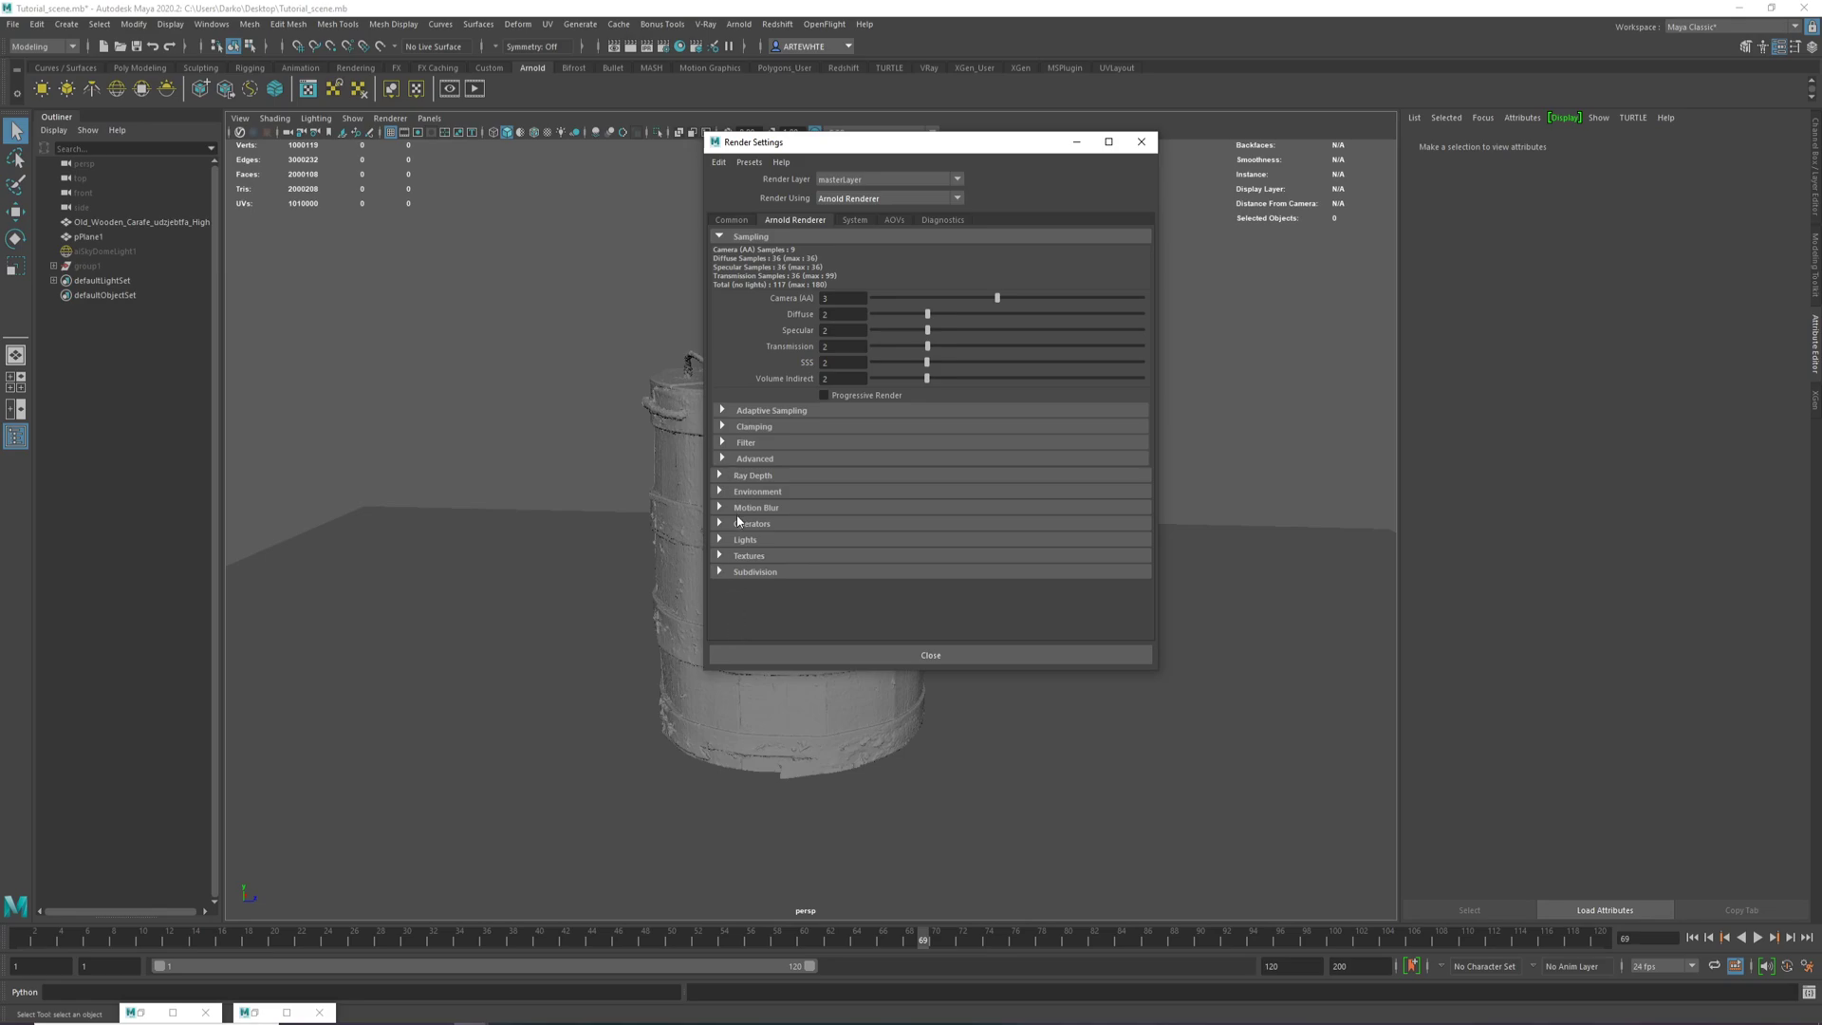
{"action": "left_click", "coordinate": [740, 557]}
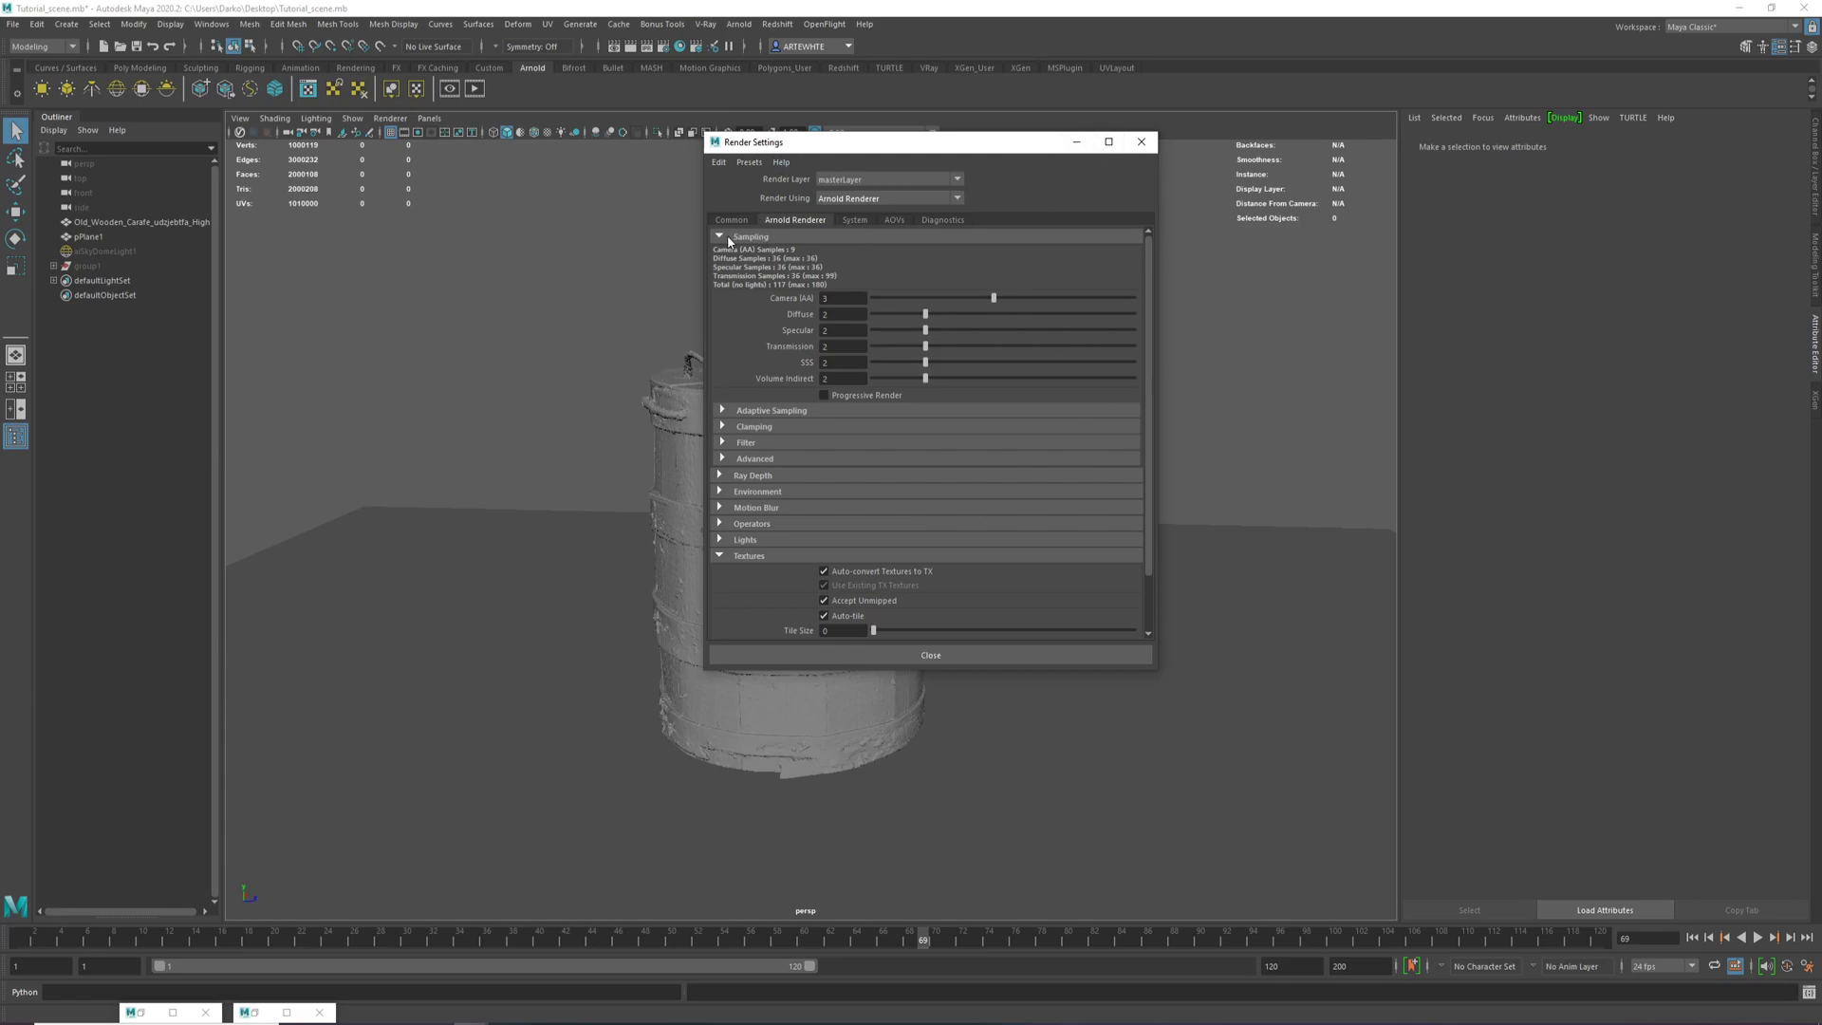
{"action": "left_click", "coordinate": [1078, 143]}
Create an Arnold area light from the Arnold > Lights menu.
{"action": "left_click_drag", "start_coordinate": [655, 773], "coordinate": [689, 719], "text": "alt"}
{"action": "left_click", "coordinate": [746, 28]}
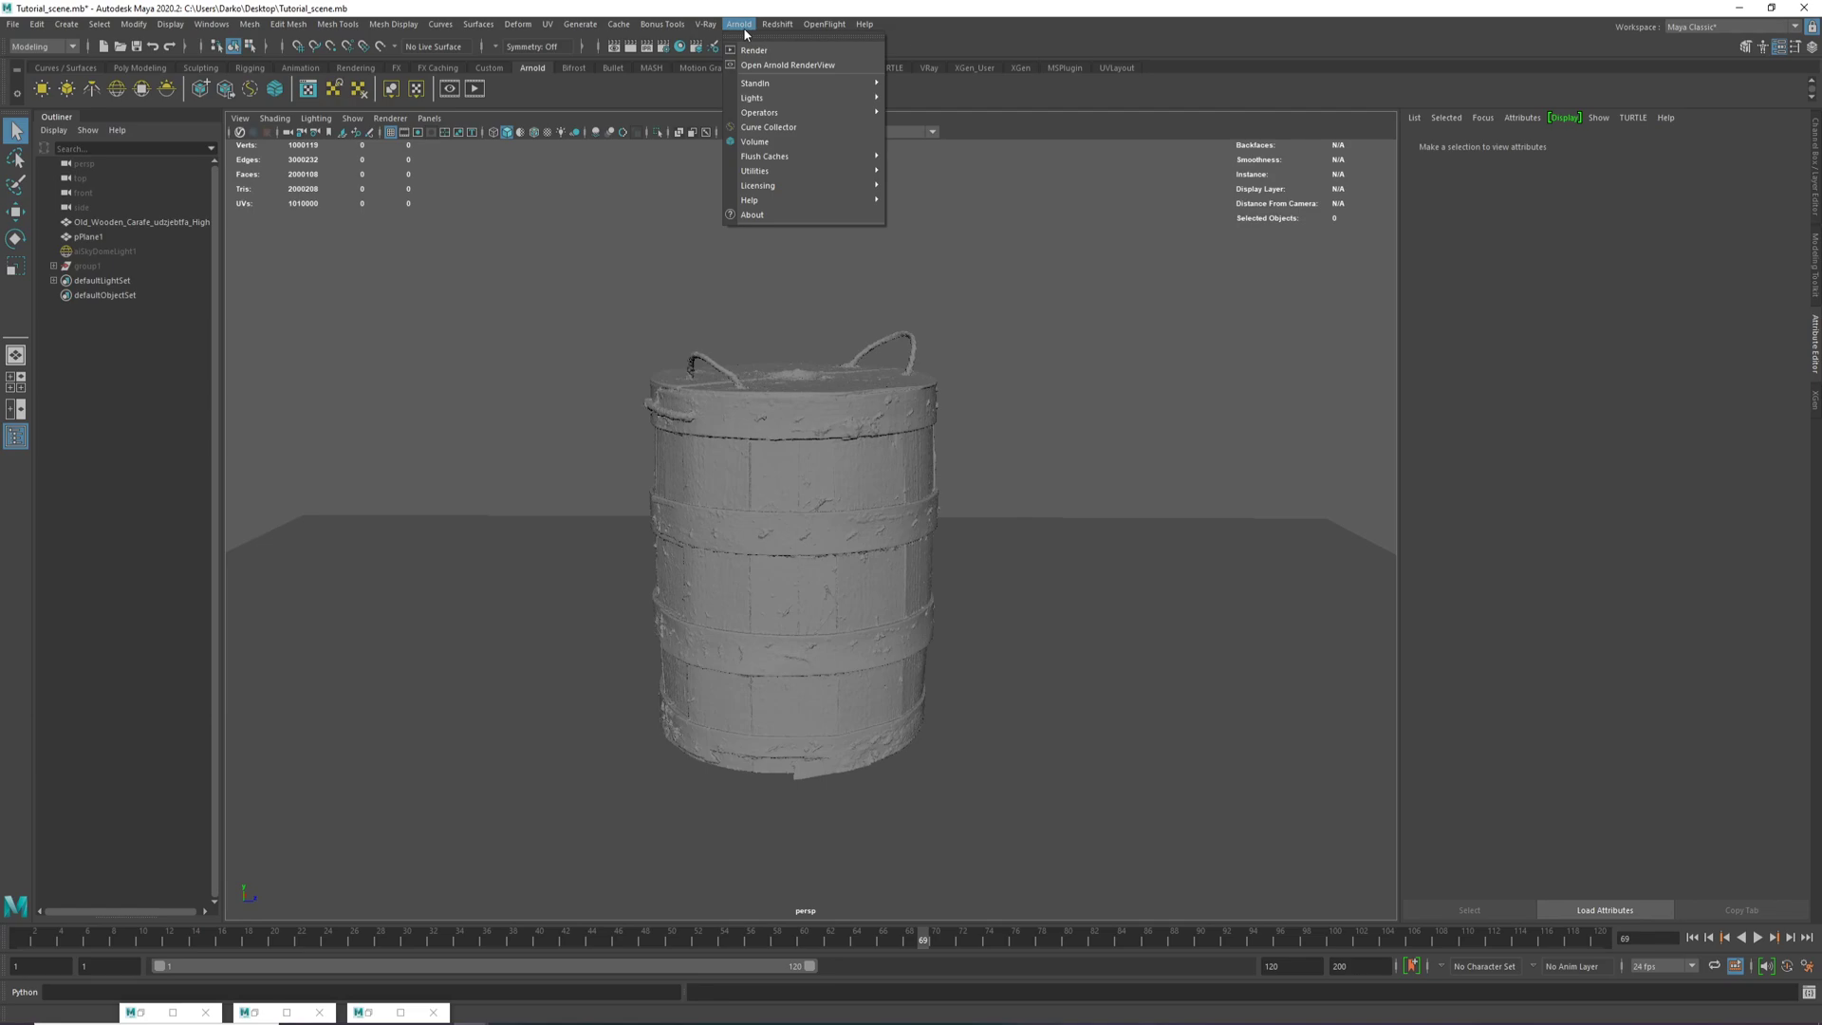
{"action": "mouse_move", "coordinate": [788, 98]}
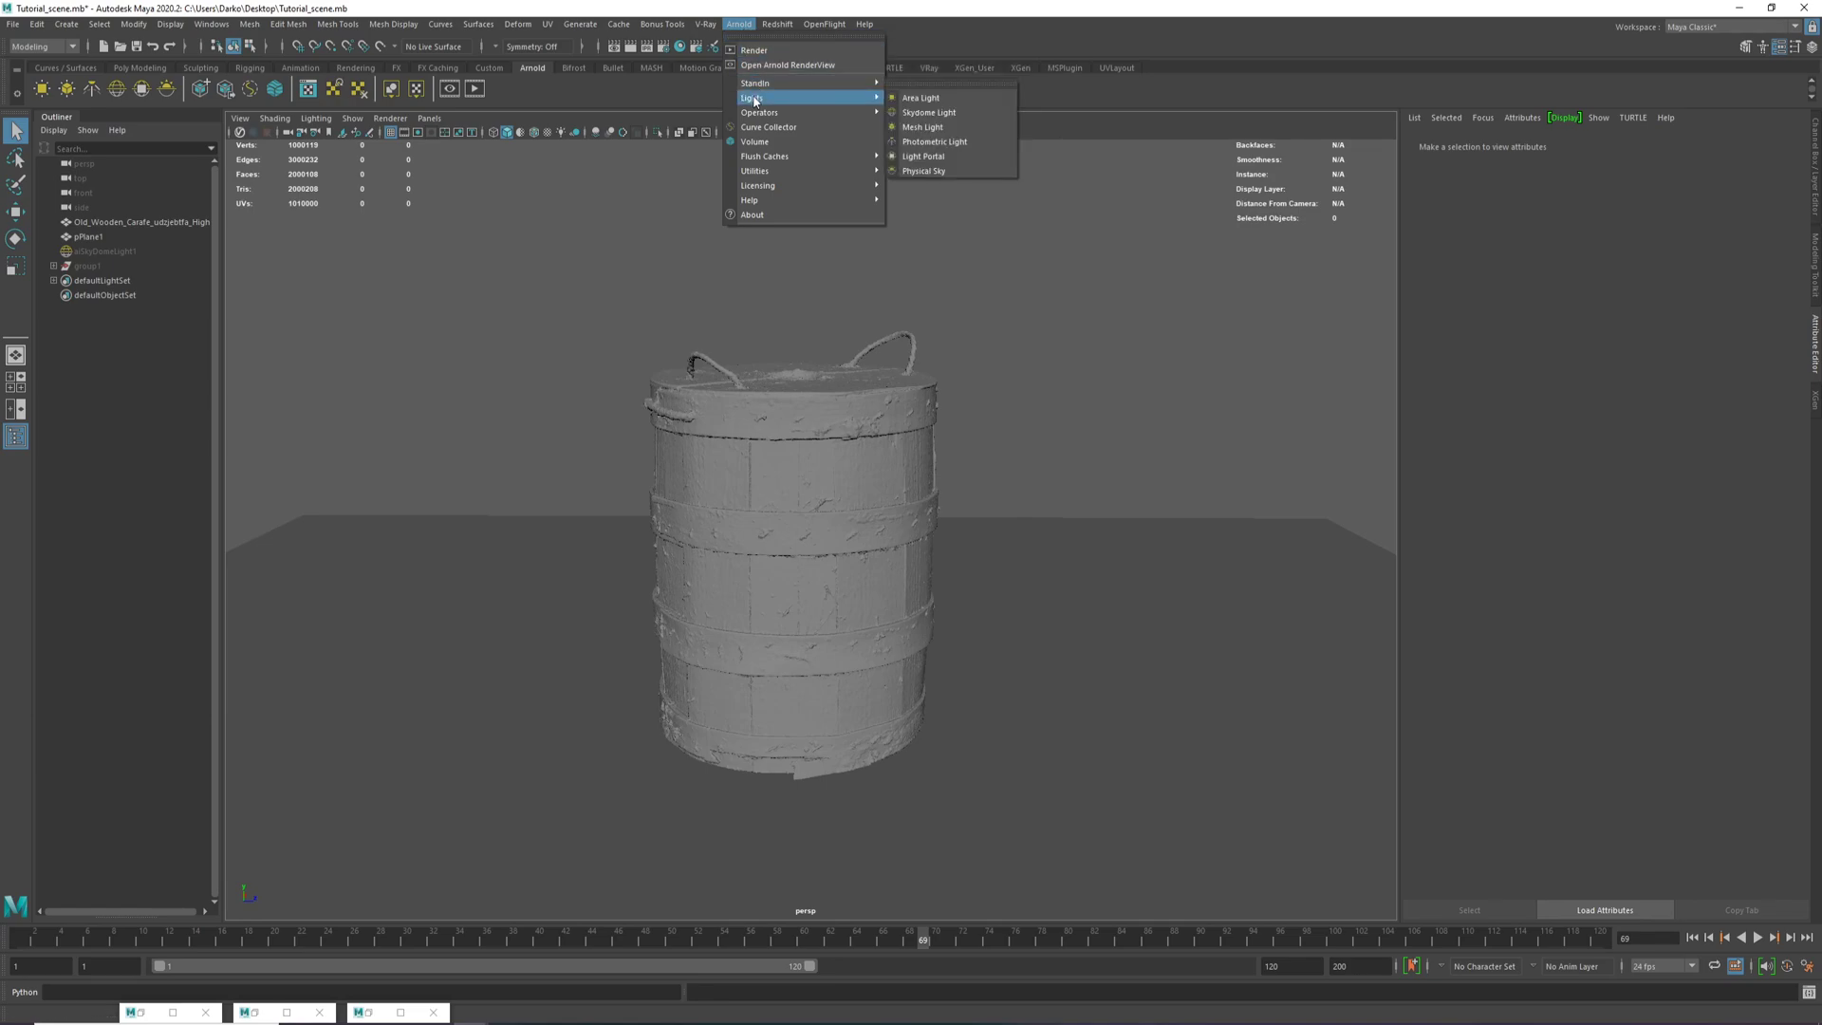
{"action": "left_click", "coordinate": [938, 104]}
Move the area light up and to the left, well above the barrel.
{"action": "left_click_drag", "start_coordinate": [997, 573], "coordinate": [813, 573], "text": "alt"}
{"action": "key", "text": "w"}
{"action": "left_click_drag", "start_coordinate": [834, 638], "coordinate": [744, 503], "text": "alt"}
{"action": "scroll", "coordinate": [779, 687], "scroll_direction": "up", "scroll_amount": 5}
{"action": "key", "text": "r"}
{"action": "key", "text": "w"}
{"action": "left_click_drag", "start_coordinate": [644, 452], "coordinate": [416, 277]}
{"action": "key", "text": "e"}
{"action": "key", "text": "w"}
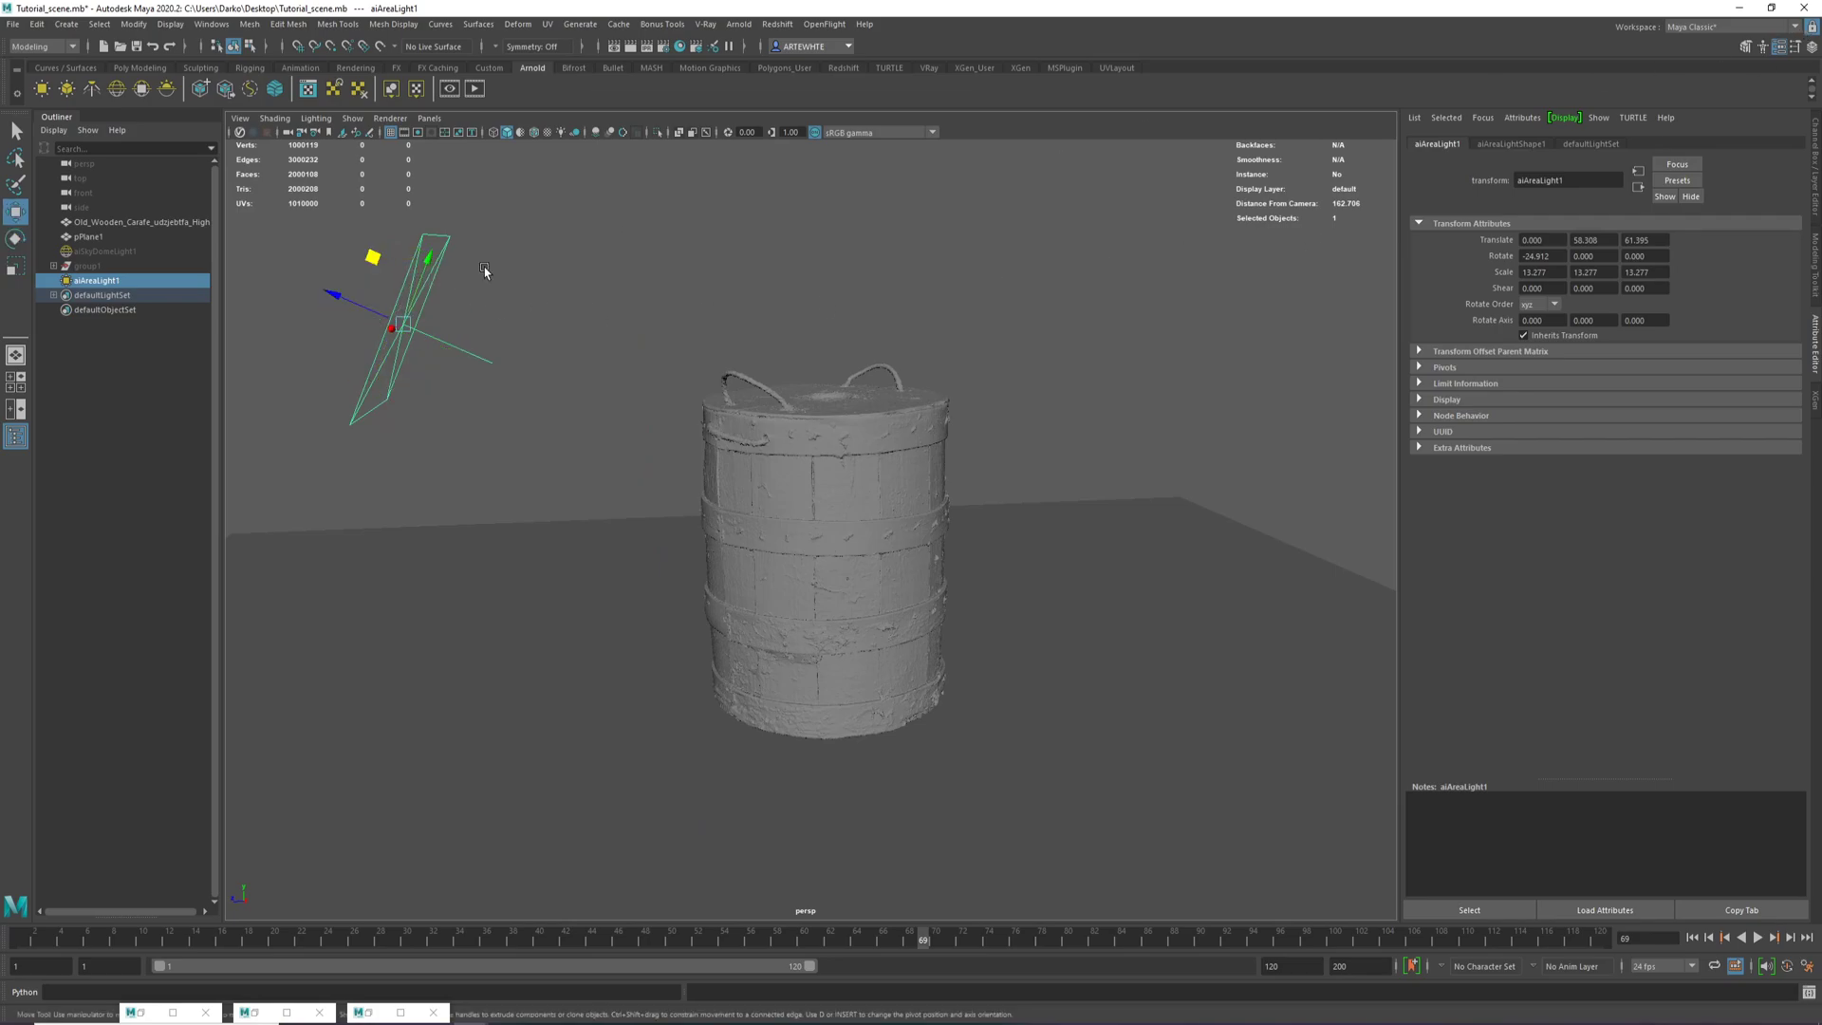
{"action": "middle_click_drag", "start_coordinate": [440, 277], "coordinate": [639, 275], "text": "alt"}
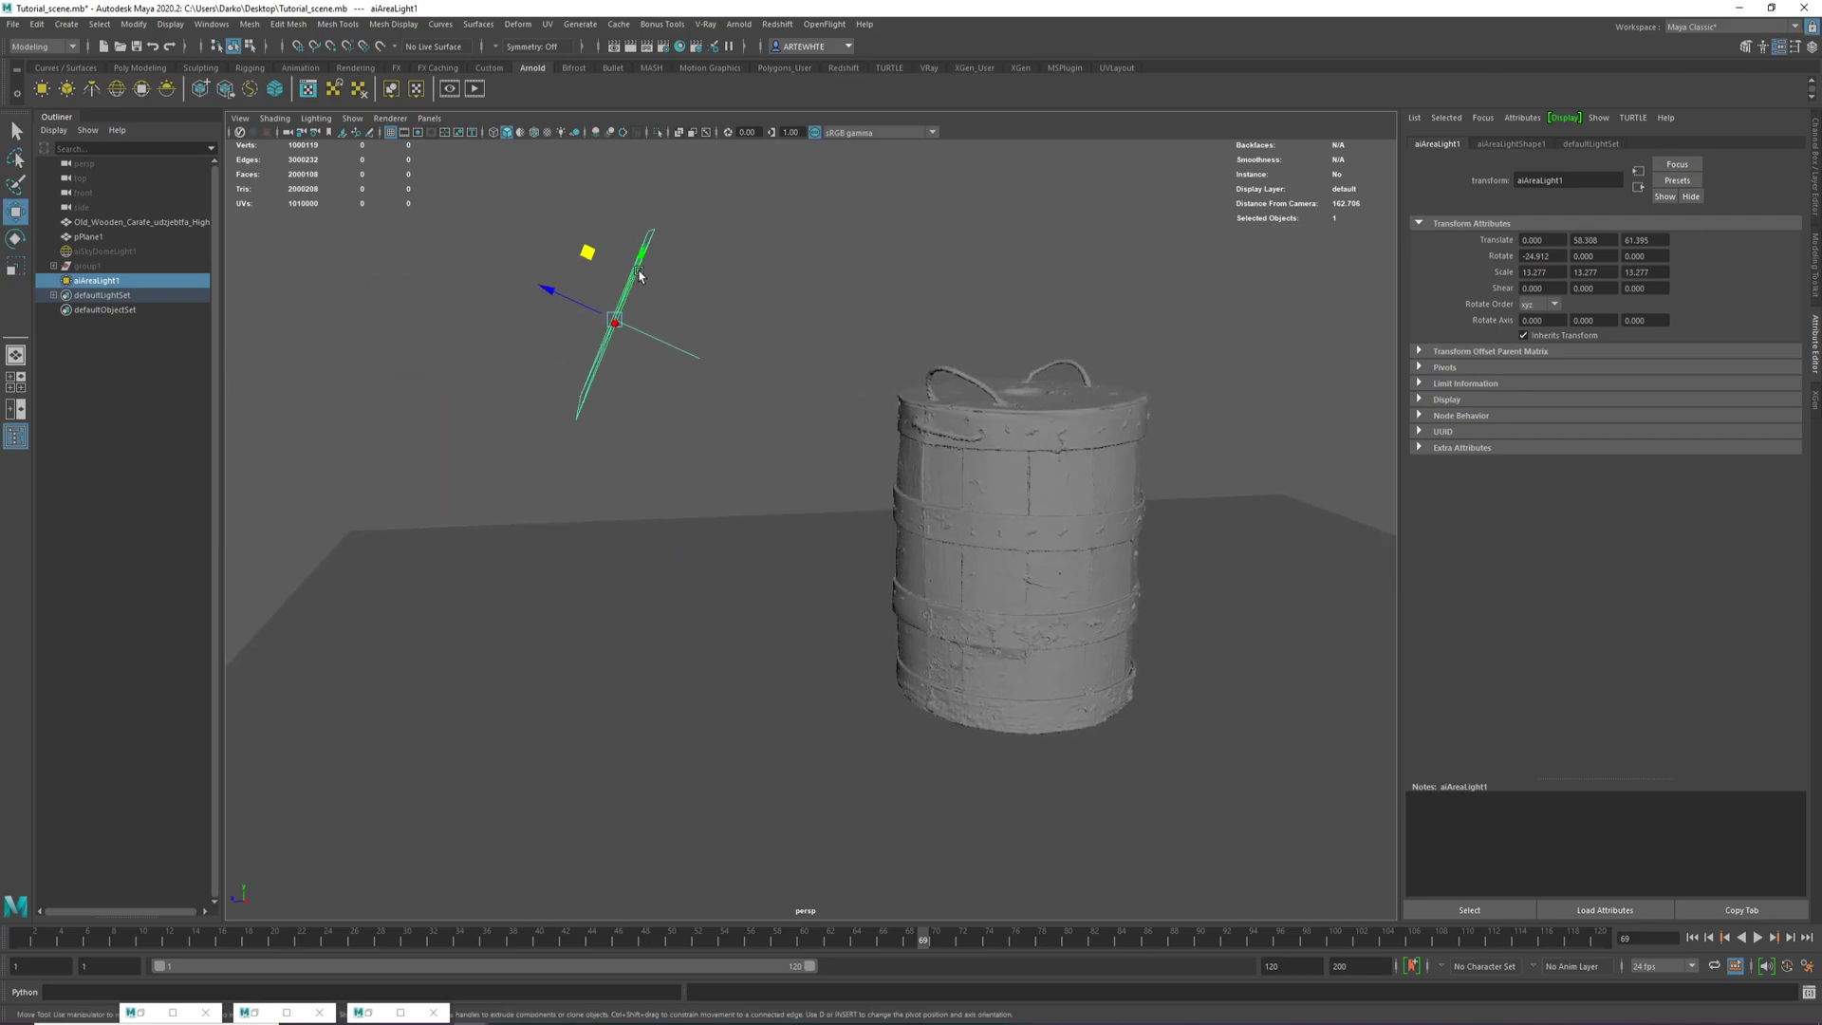
{"action": "left_click_drag", "start_coordinate": [640, 276], "coordinate": [664, 220]}
{"action": "mouse_move", "coordinate": [761, 387]}
{"action": "left_mouse_down", "text": "alt"}
{"action": "mouse_move", "coordinate": [578, 447]}
{"action": "mouse_move", "coordinate": [424, 415]}
{"action": "mouse_move", "coordinate": [602, 460]}
{"action": "mouse_move", "coordinate": [740, 418]}
{"action": "mouse_move", "coordinate": [923, 419]}
{"action": "mouse_move", "coordinate": [798, 335]}
{"action": "mouse_move", "coordinate": [735, 339]}
{"action": "mouse_move", "coordinate": [810, 373]}
{"action": "mouse_move", "coordinate": [793, 378]}
{"action": "left_mouse_up", "text": "alt"}
Tilt the area light down toward the barrel and show its aiAreaLightShape1 attributes.
{"action": "key", "text": "e"}
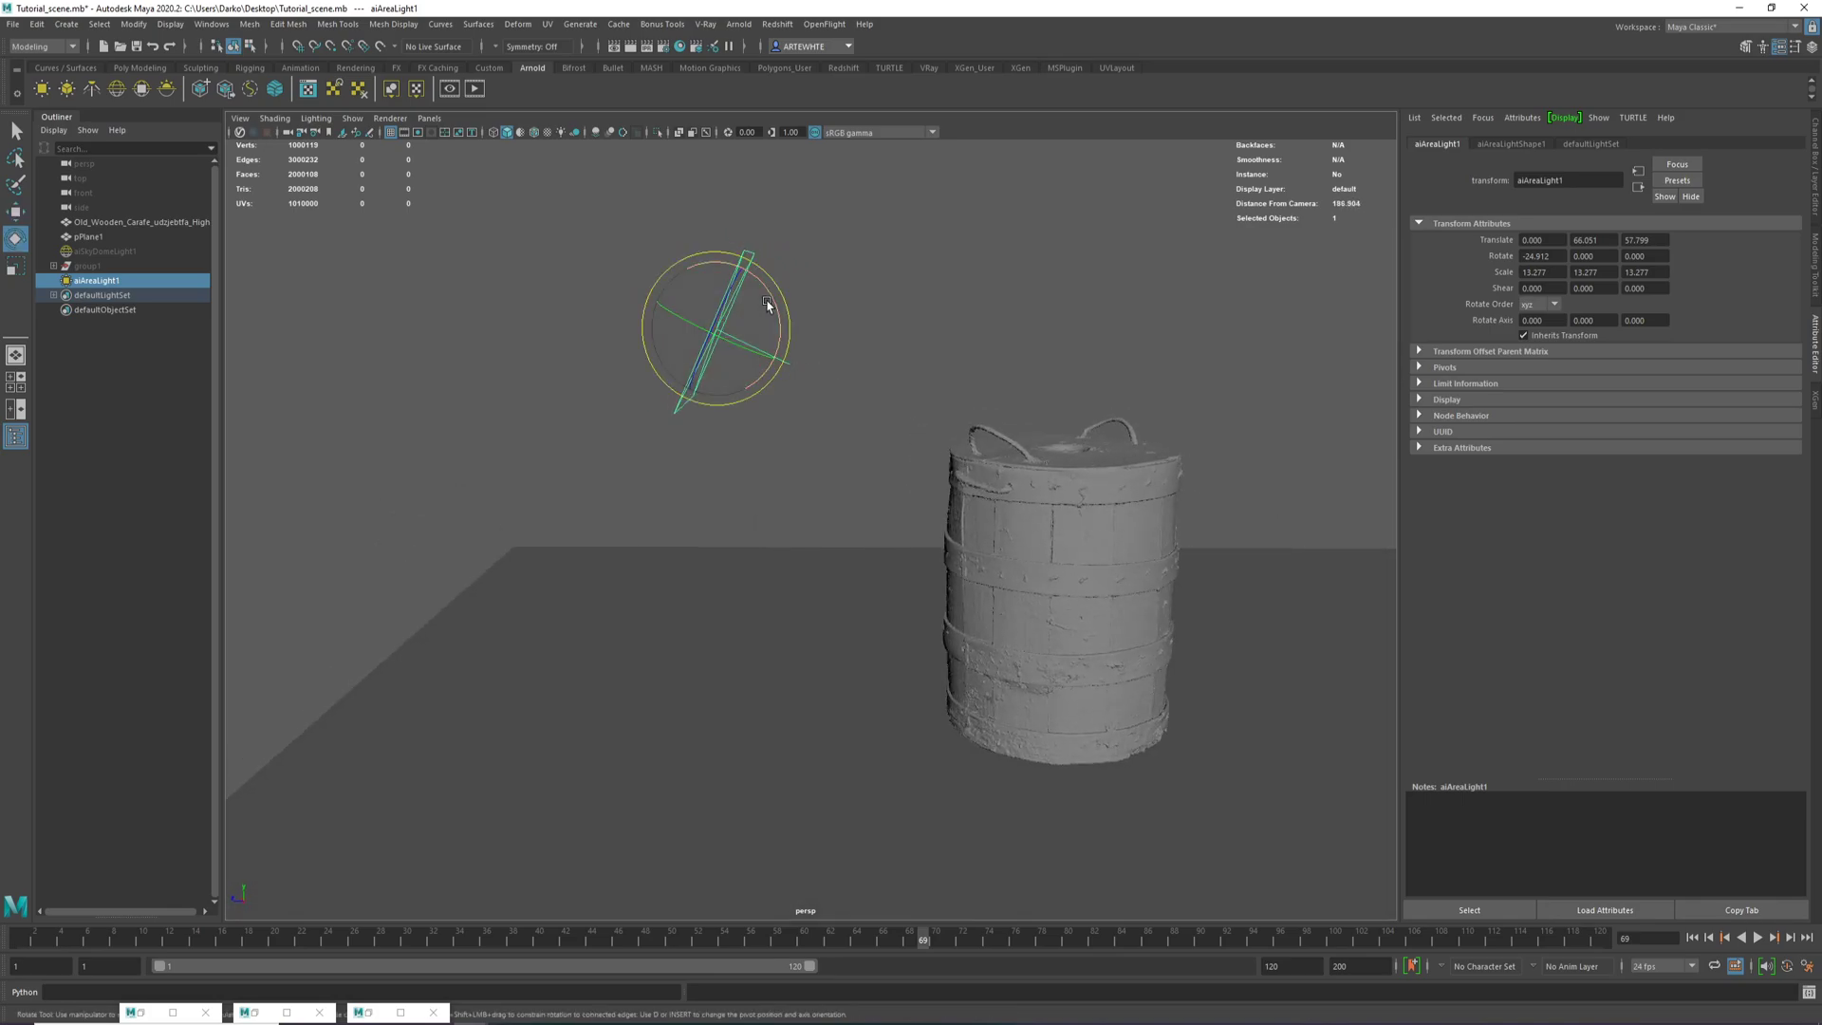
{"action": "left_click_drag", "start_coordinate": [760, 304], "coordinate": [691, 347]}
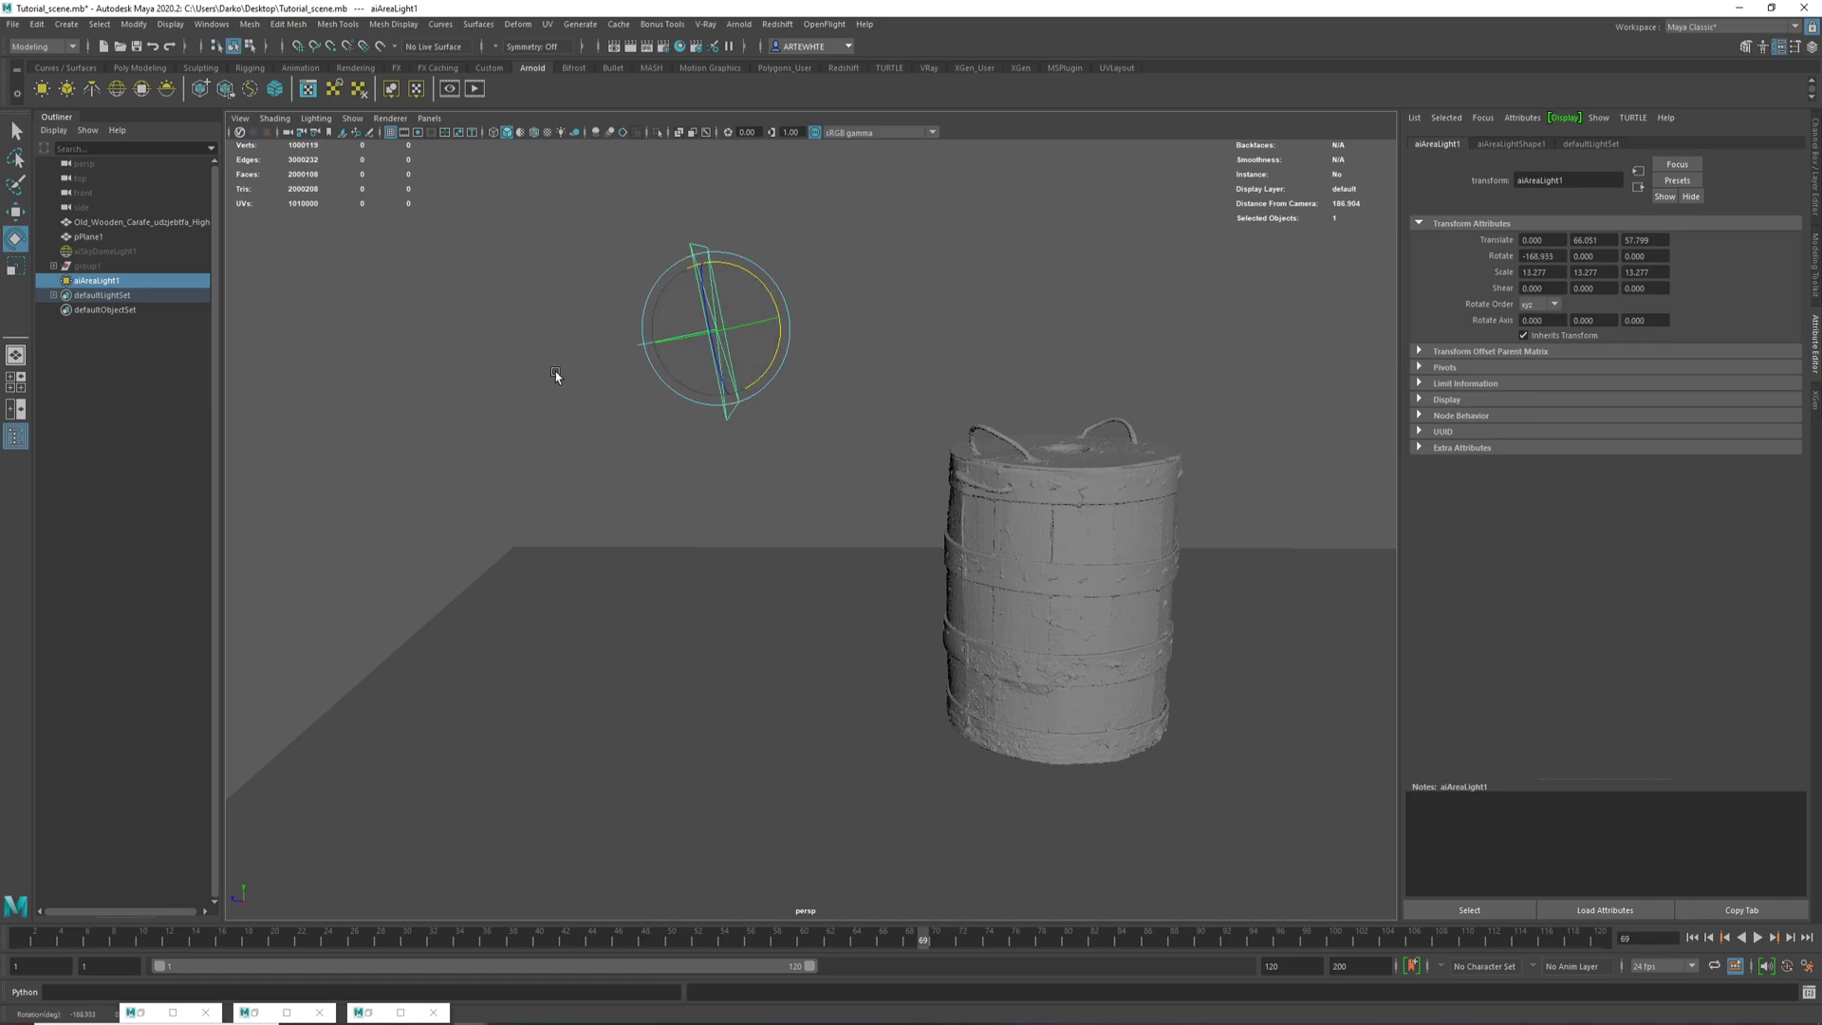
{"action": "left_click_drag", "start_coordinate": [775, 304], "coordinate": [616, 313]}
{"action": "left_click_drag", "start_coordinate": [1006, 452], "coordinate": [839, 305], "text": "alt"}
{"action": "key", "text": "r"}
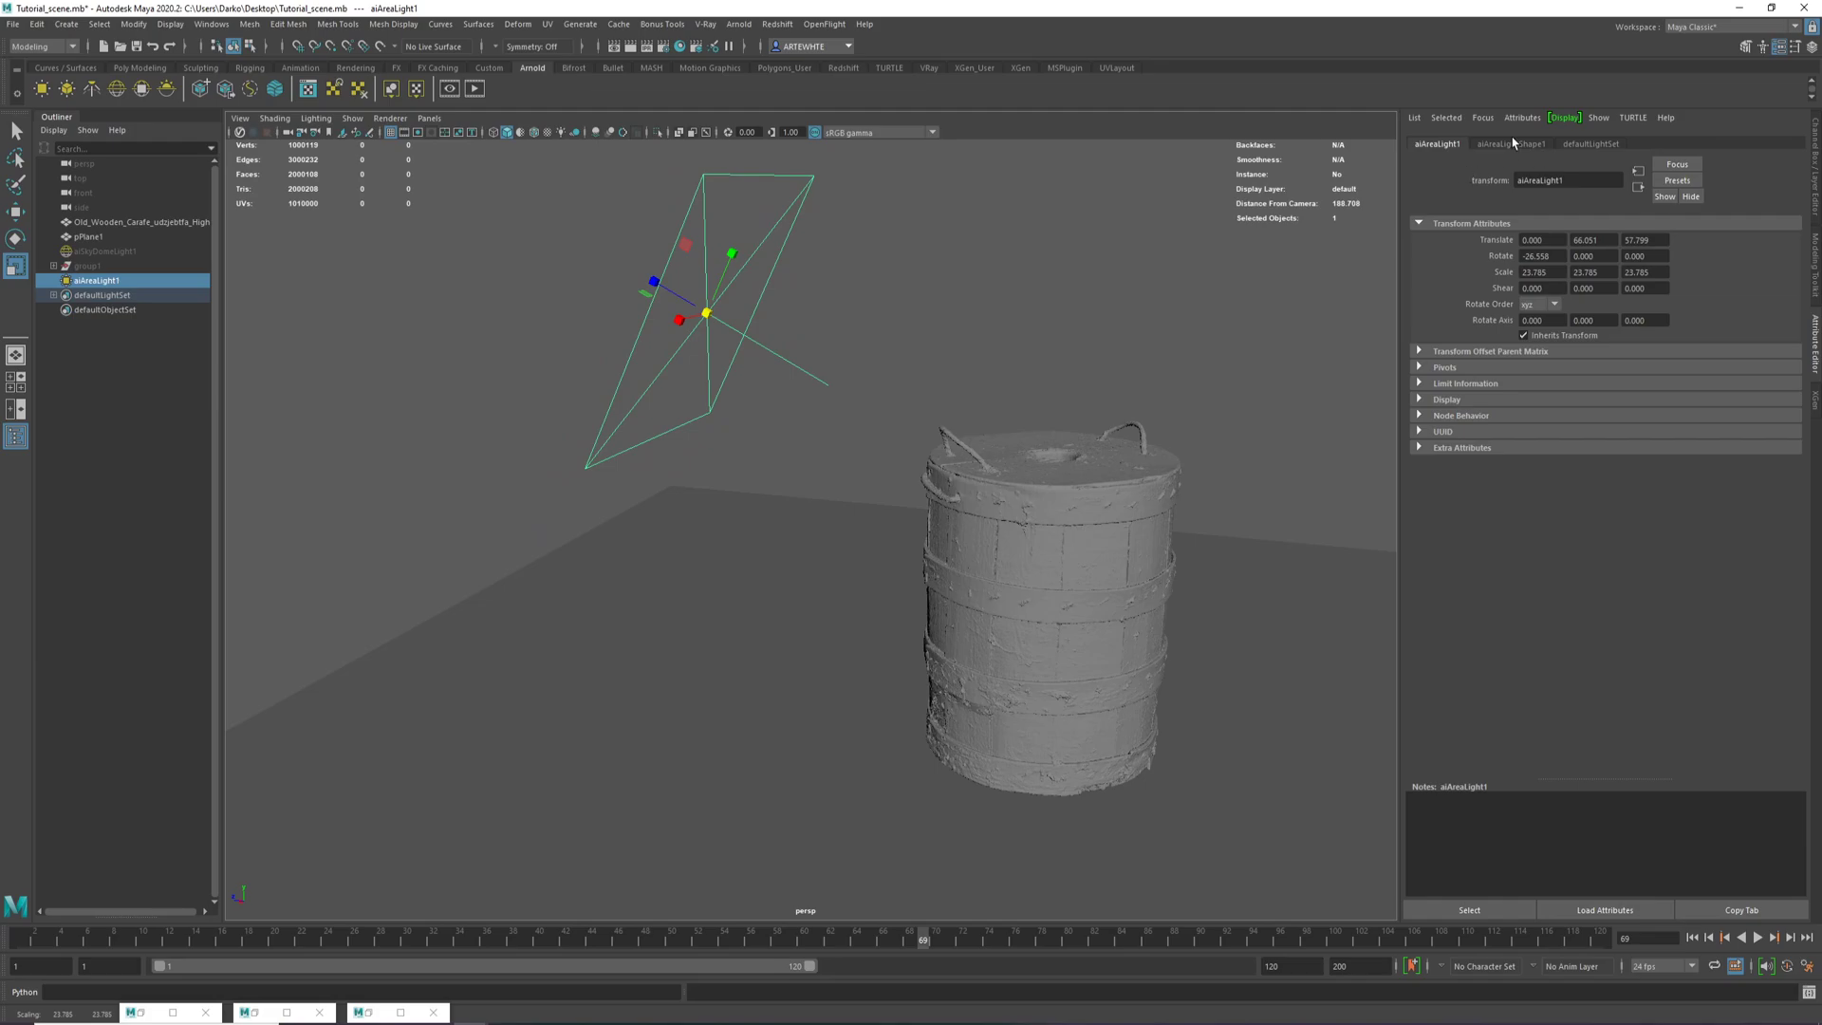
{"action": "left_click", "coordinate": [1512, 143]}
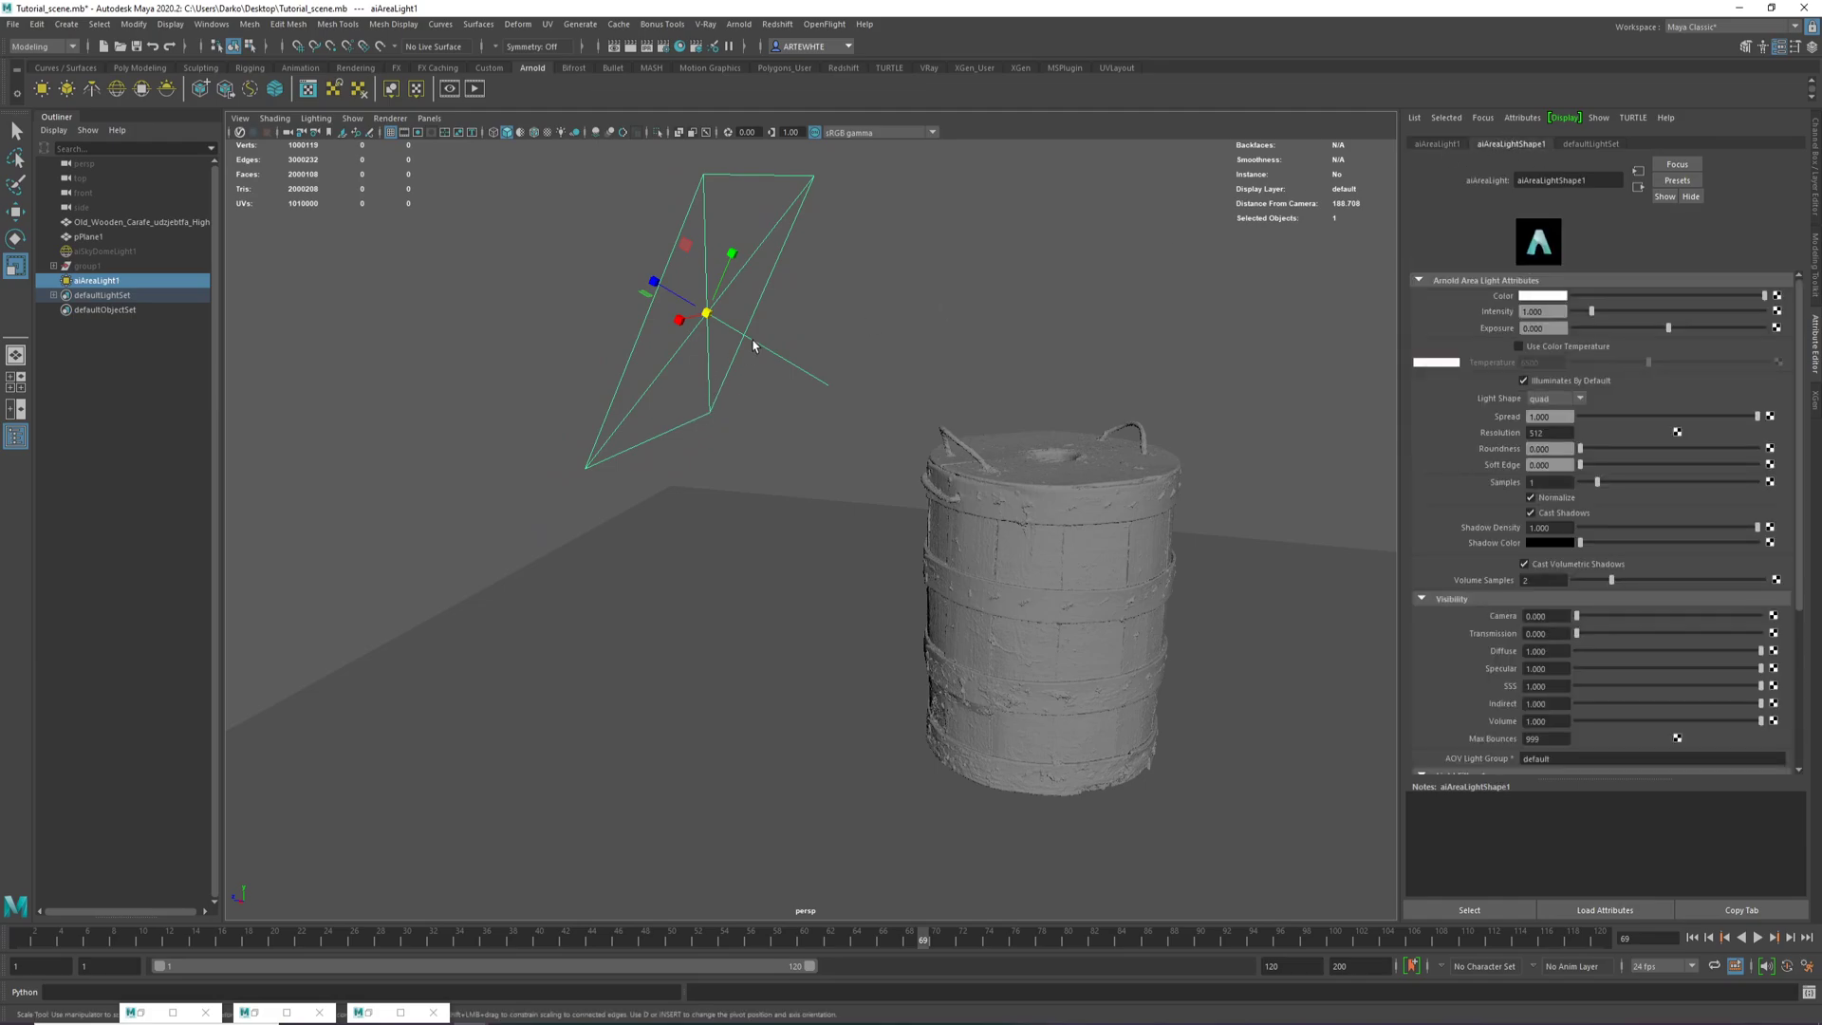
{"action": "left_click_drag", "start_coordinate": [854, 411], "coordinate": [940, 504], "text": "alt"}
{"action": "key", "text": "w"}
Open the Arnold RenderView and start a live IPR render.
{"action": "left_click", "coordinate": [739, 25]}
{"action": "left_click", "coordinate": [788, 65]}
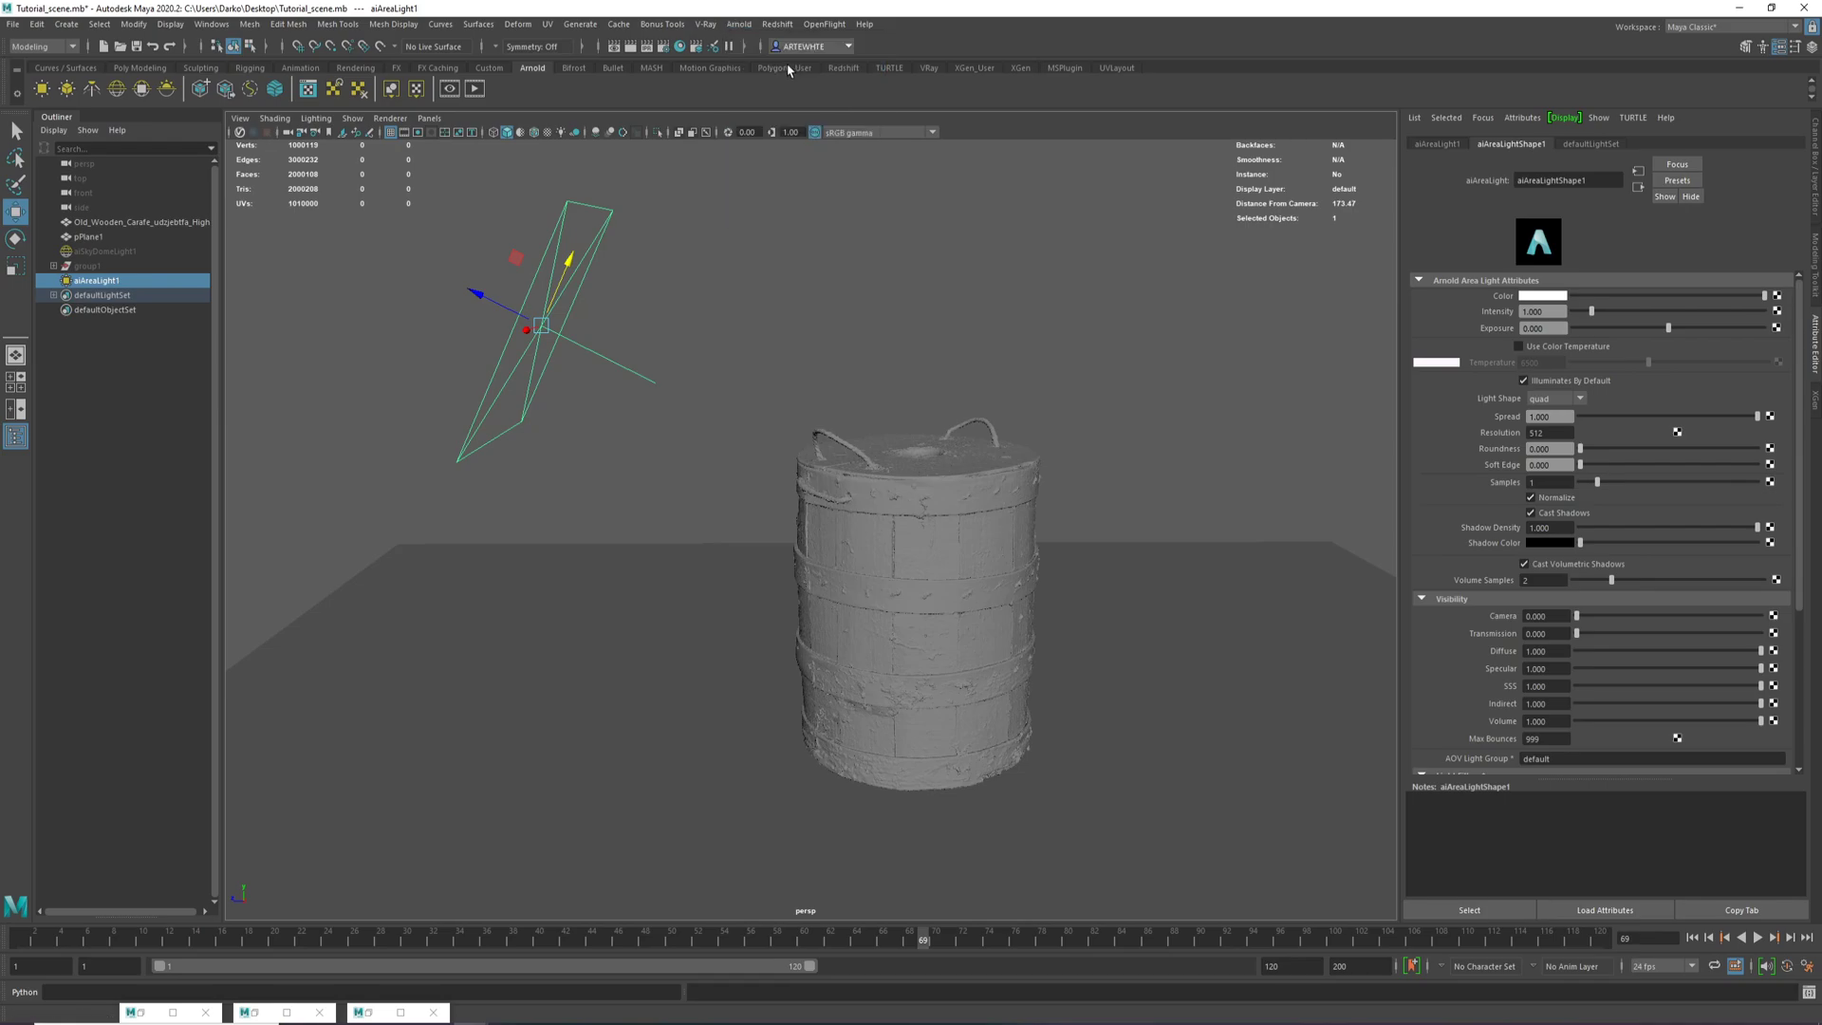
{"action": "left_click", "coordinate": [375, 1013]}
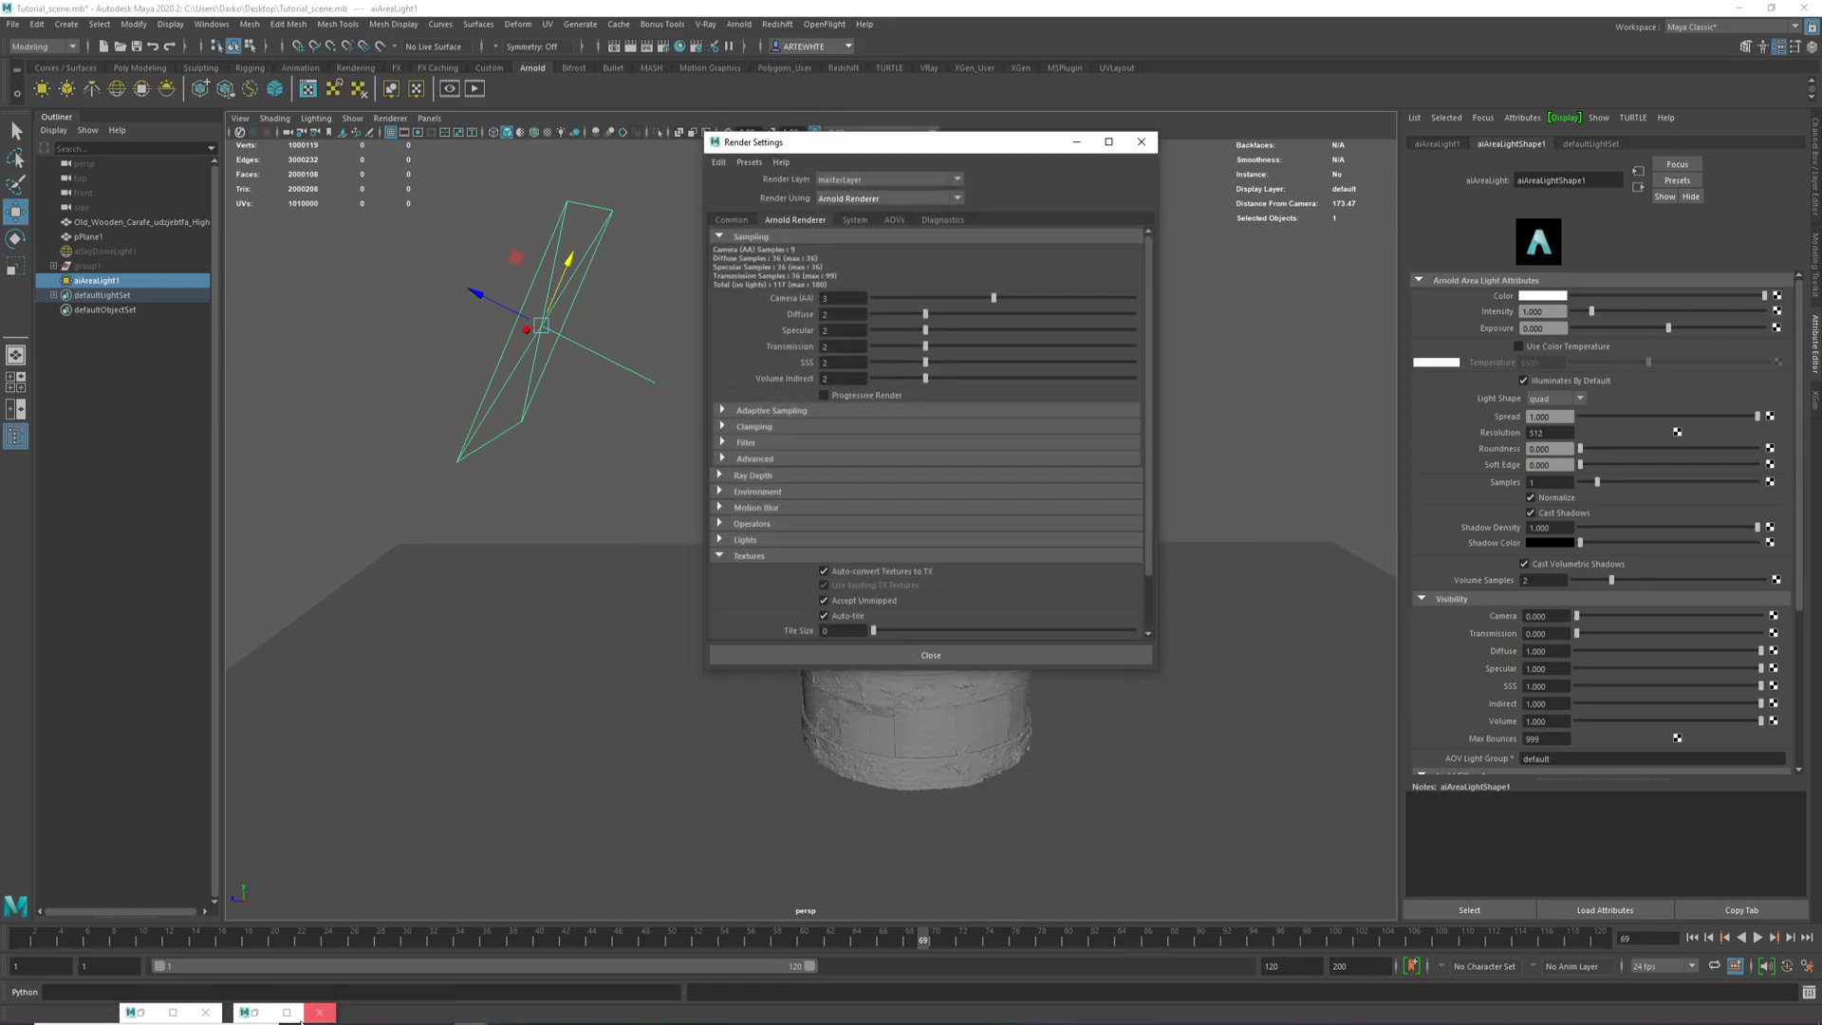
{"action": "left_click", "coordinate": [287, 1012]}
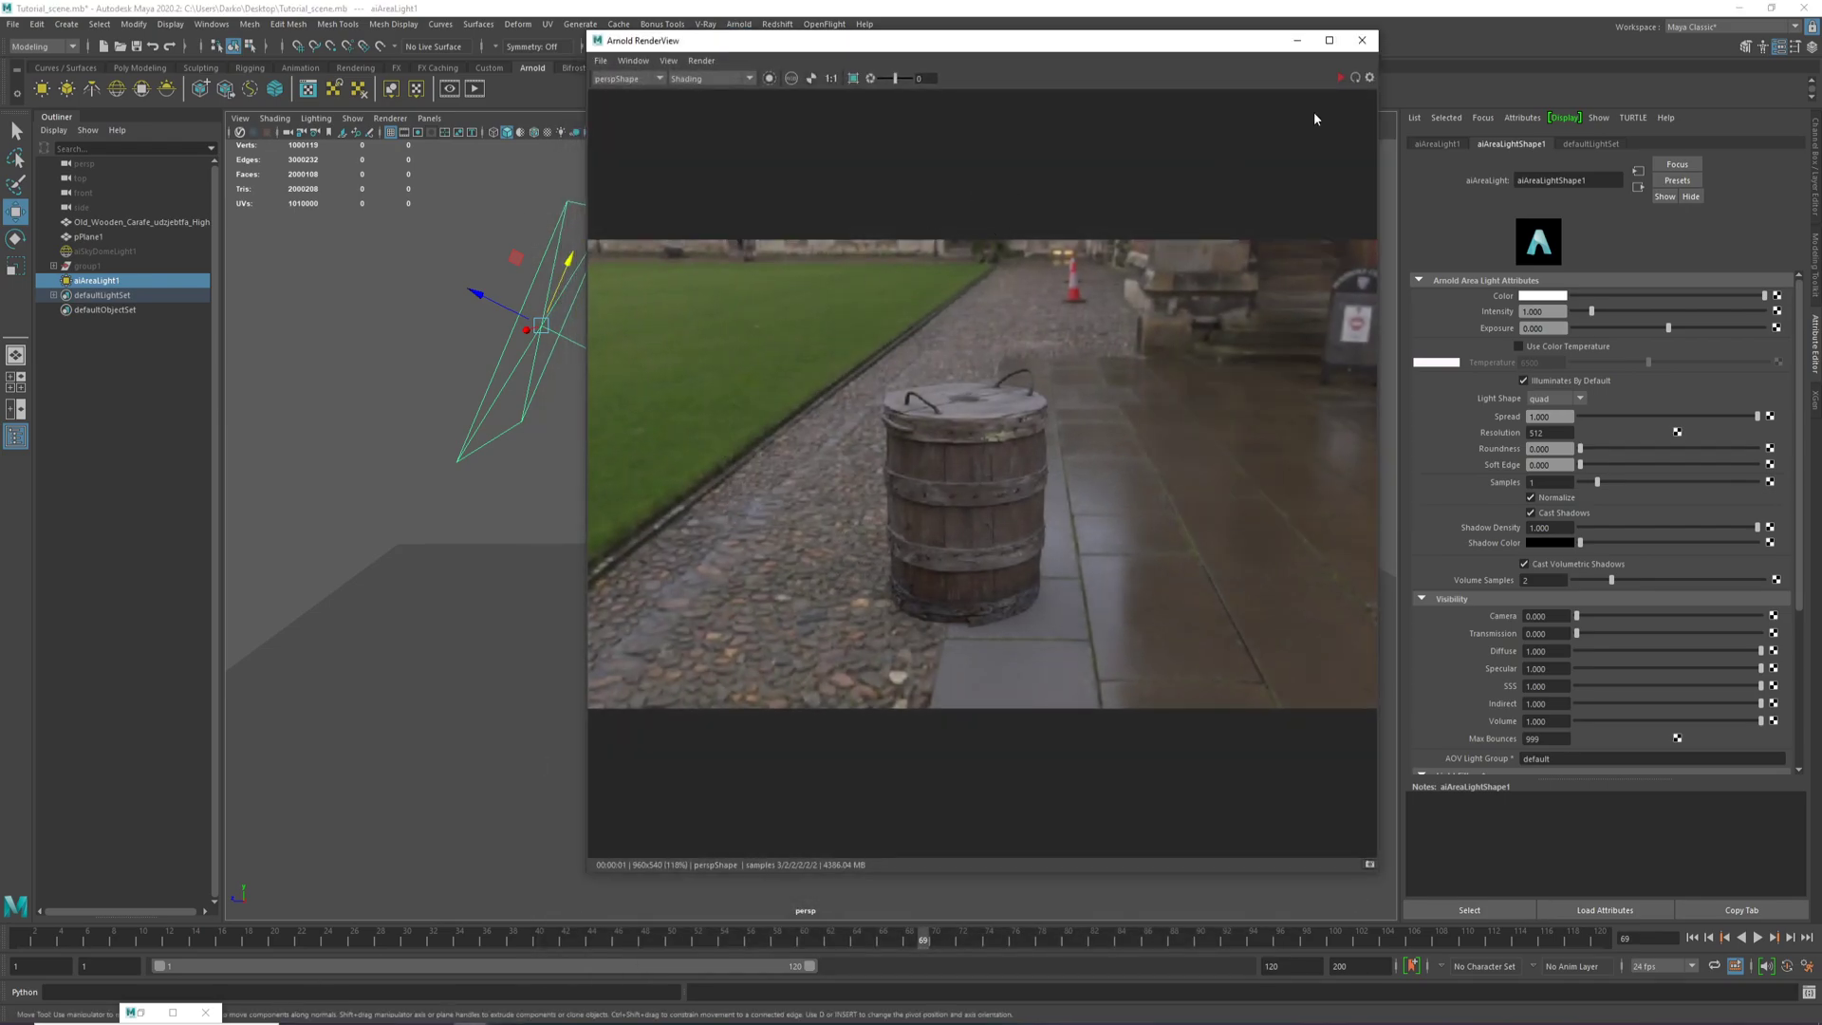
{"action": "left_click", "coordinate": [1340, 77]}
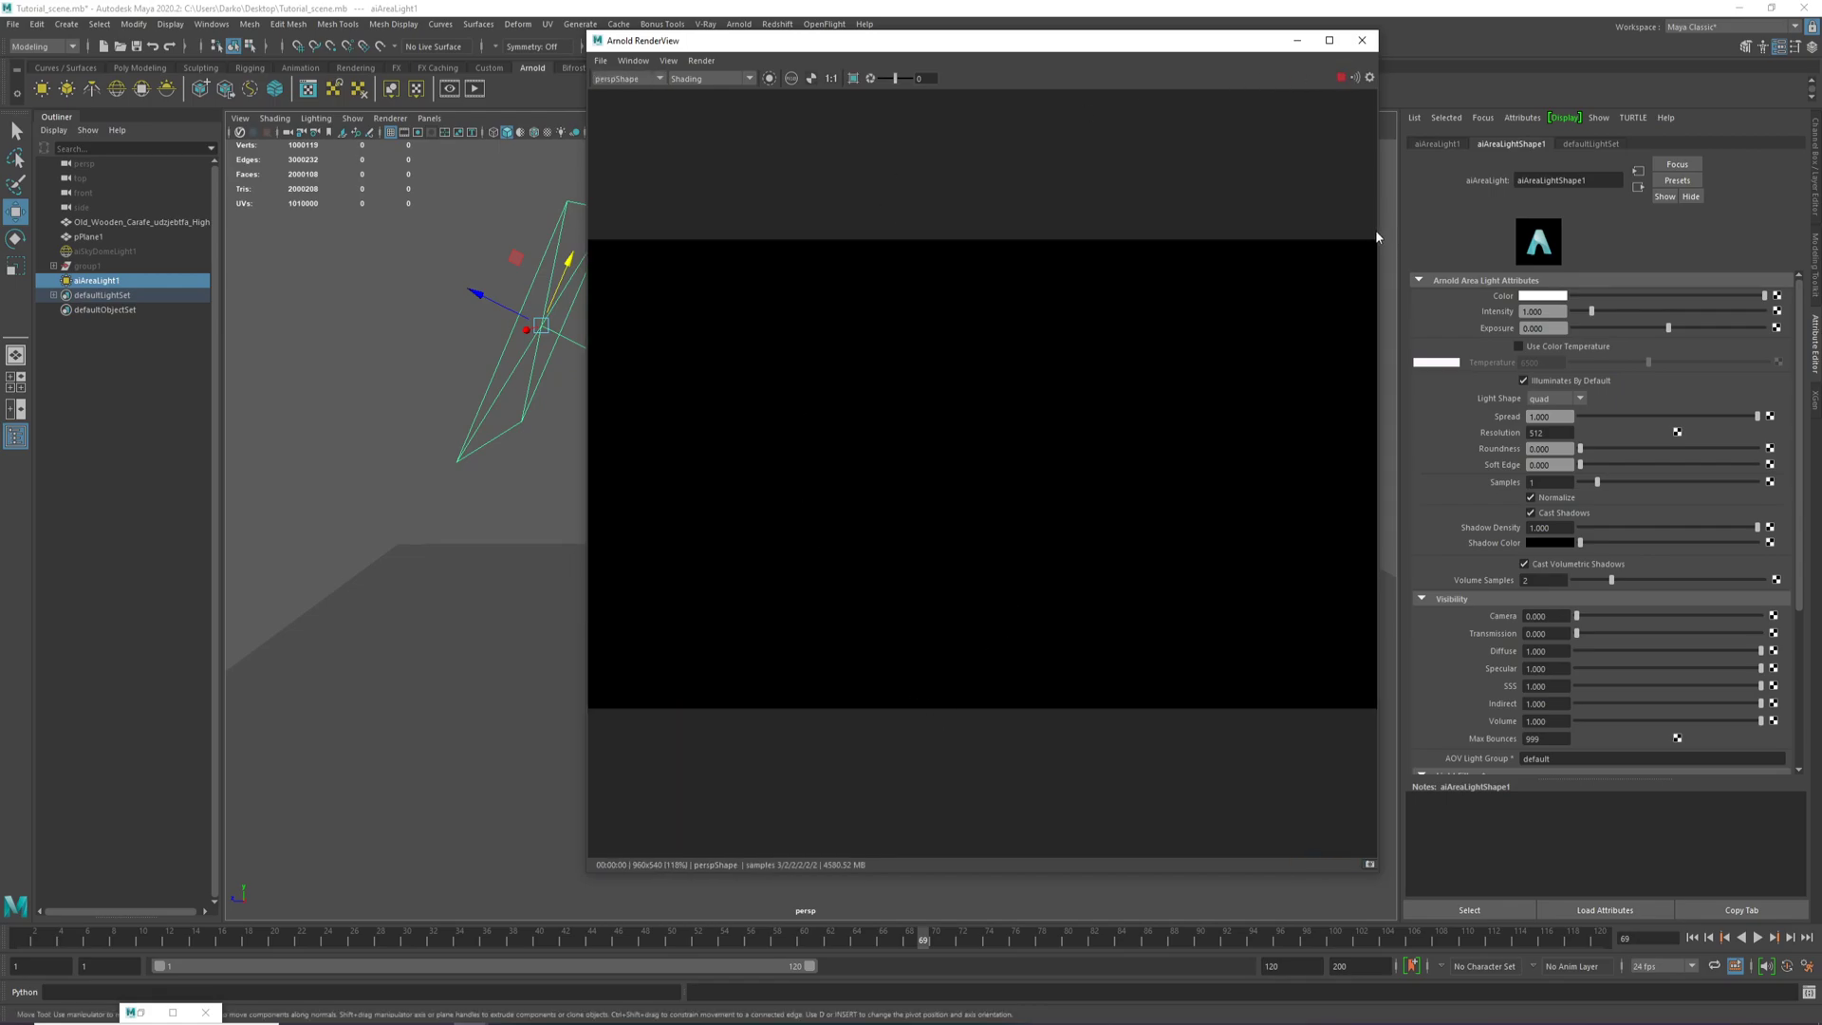
Resize and reposition the render view so the viewport stays visible.
{"action": "left_click_drag", "start_coordinate": [1381, 225], "coordinate": [1298, 227]}
{"action": "left_click_drag", "start_coordinate": [1088, 59], "coordinate": [1264, 198]}
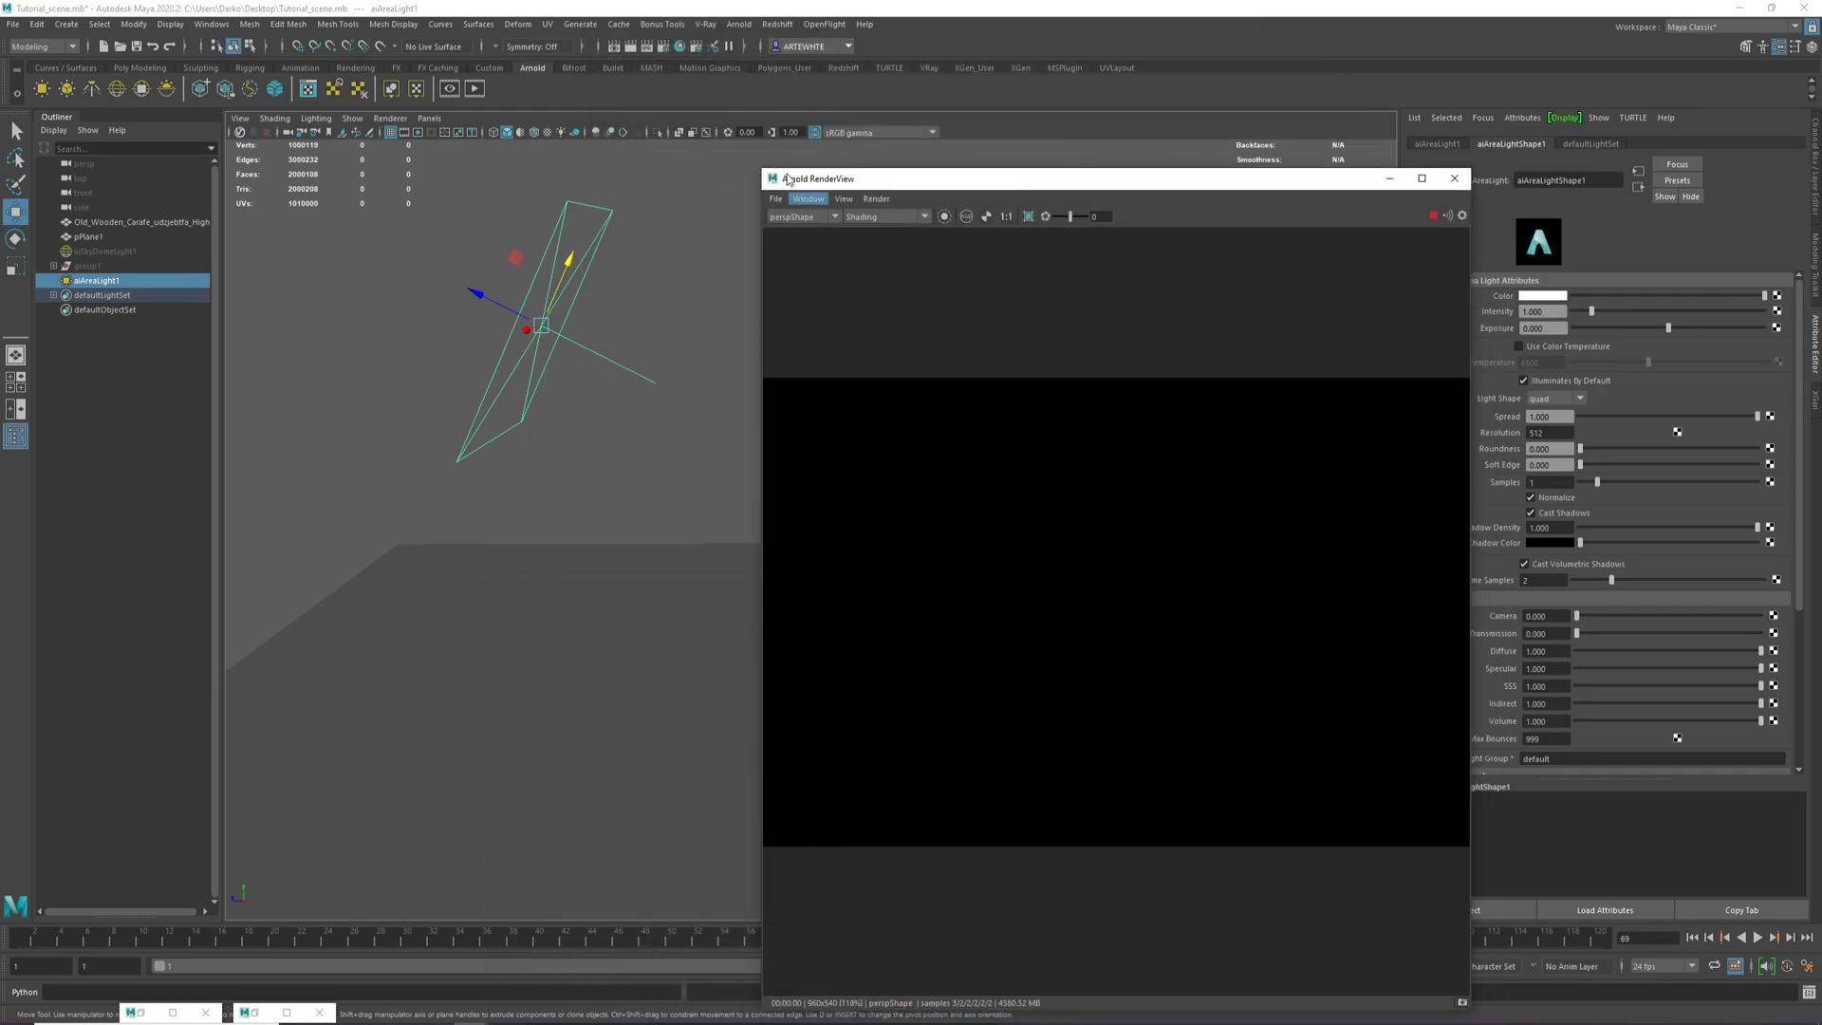
{"action": "left_click_drag", "start_coordinate": [756, 168], "coordinate": [94, 312]}
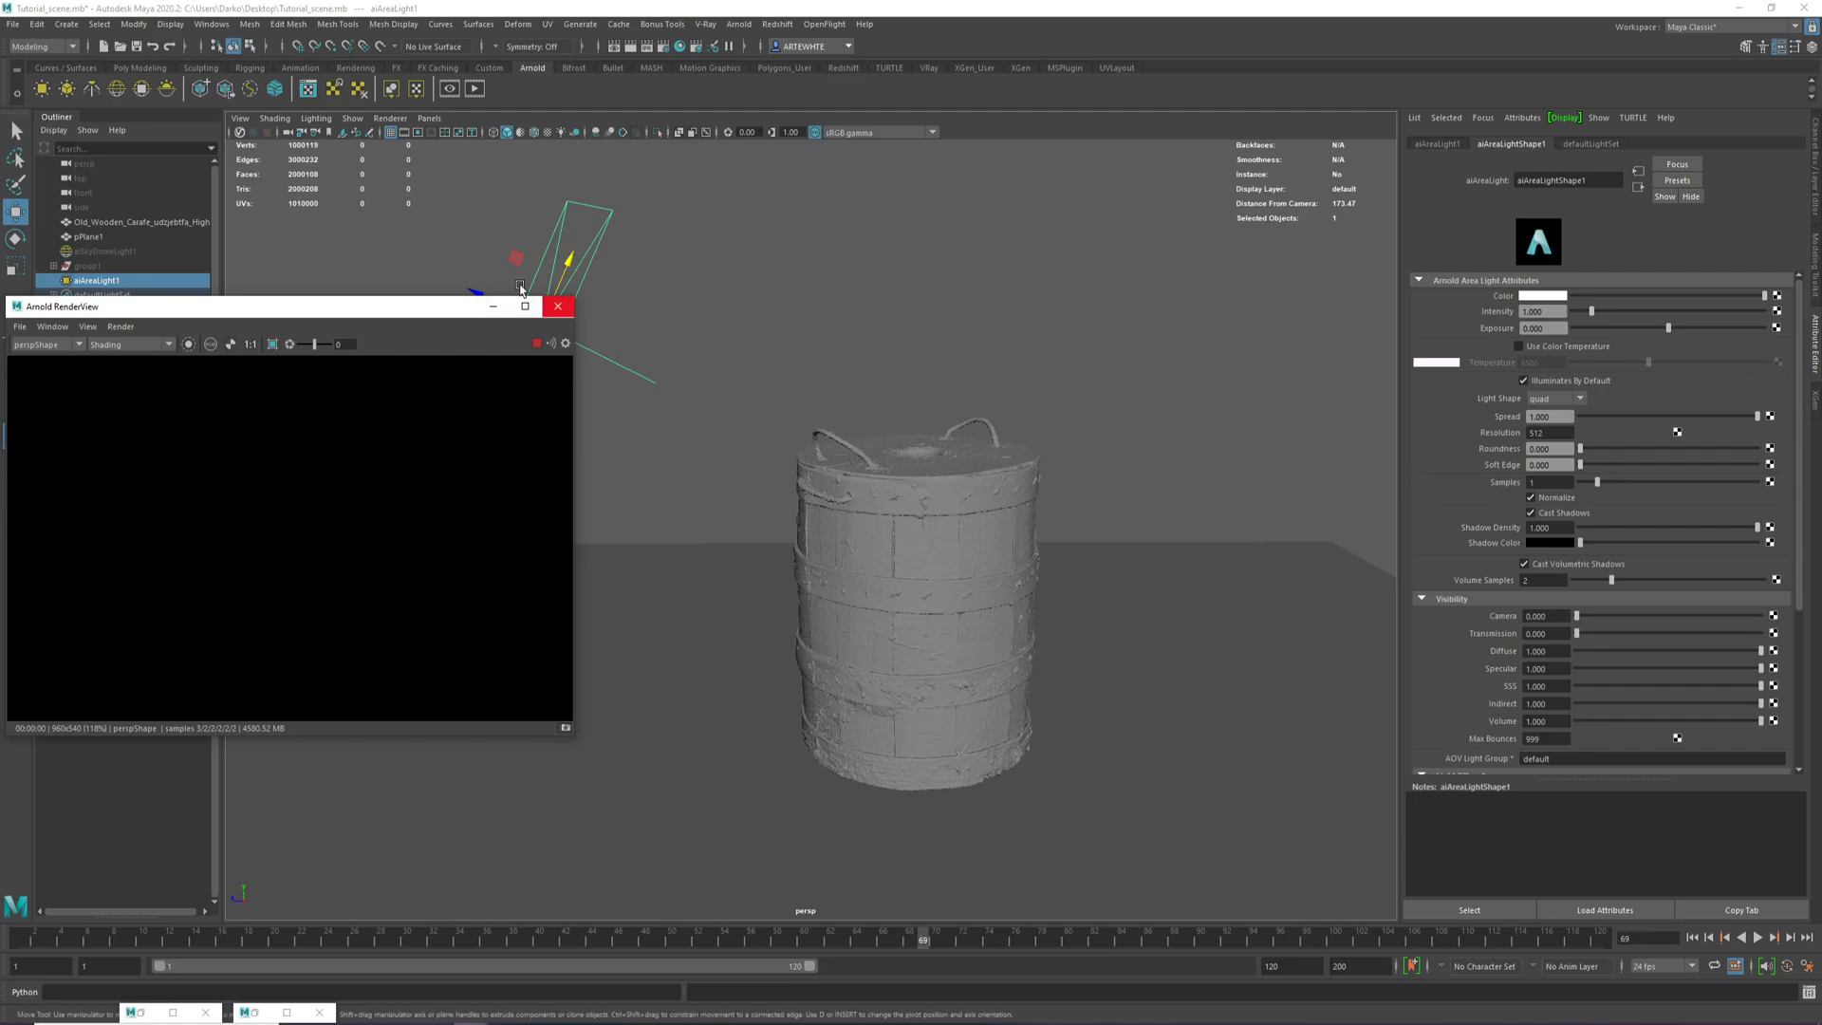
{"action": "left_click_drag", "start_coordinate": [720, 373], "coordinate": [618, 251], "text": "alt"}
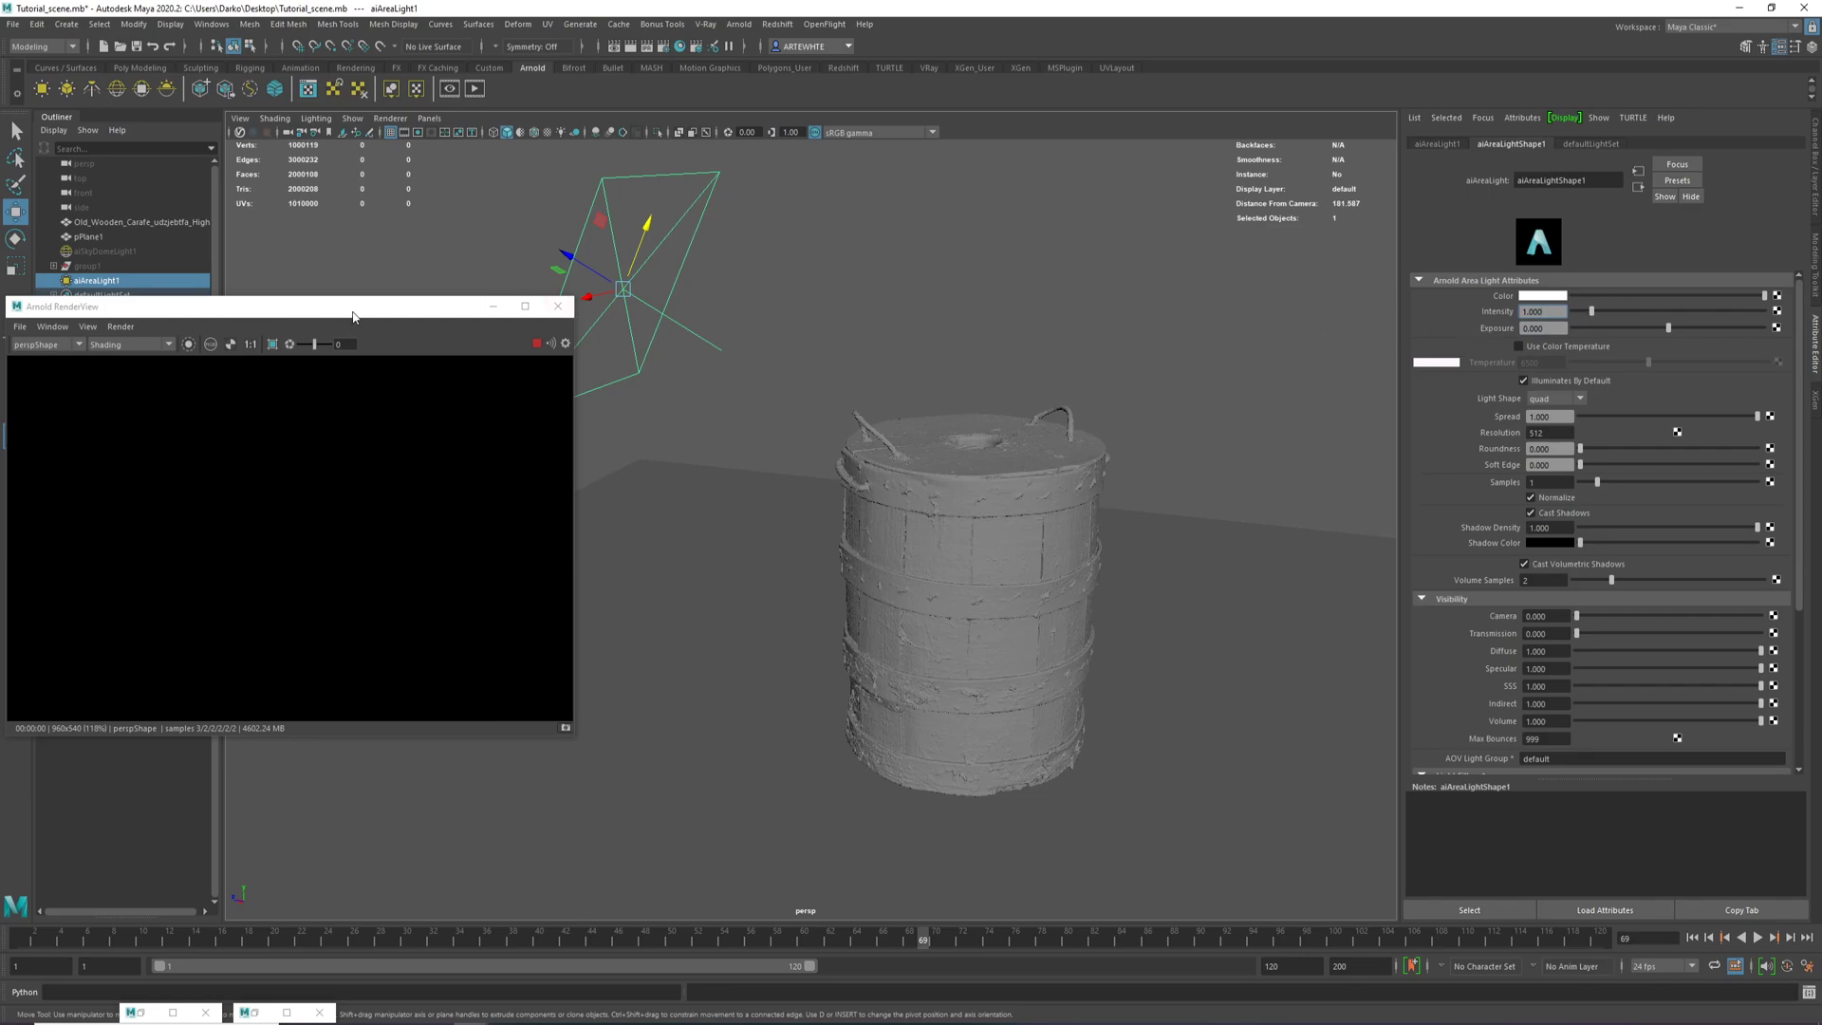
{"action": "left_click_drag", "start_coordinate": [353, 316], "coordinate": [401, 265]}
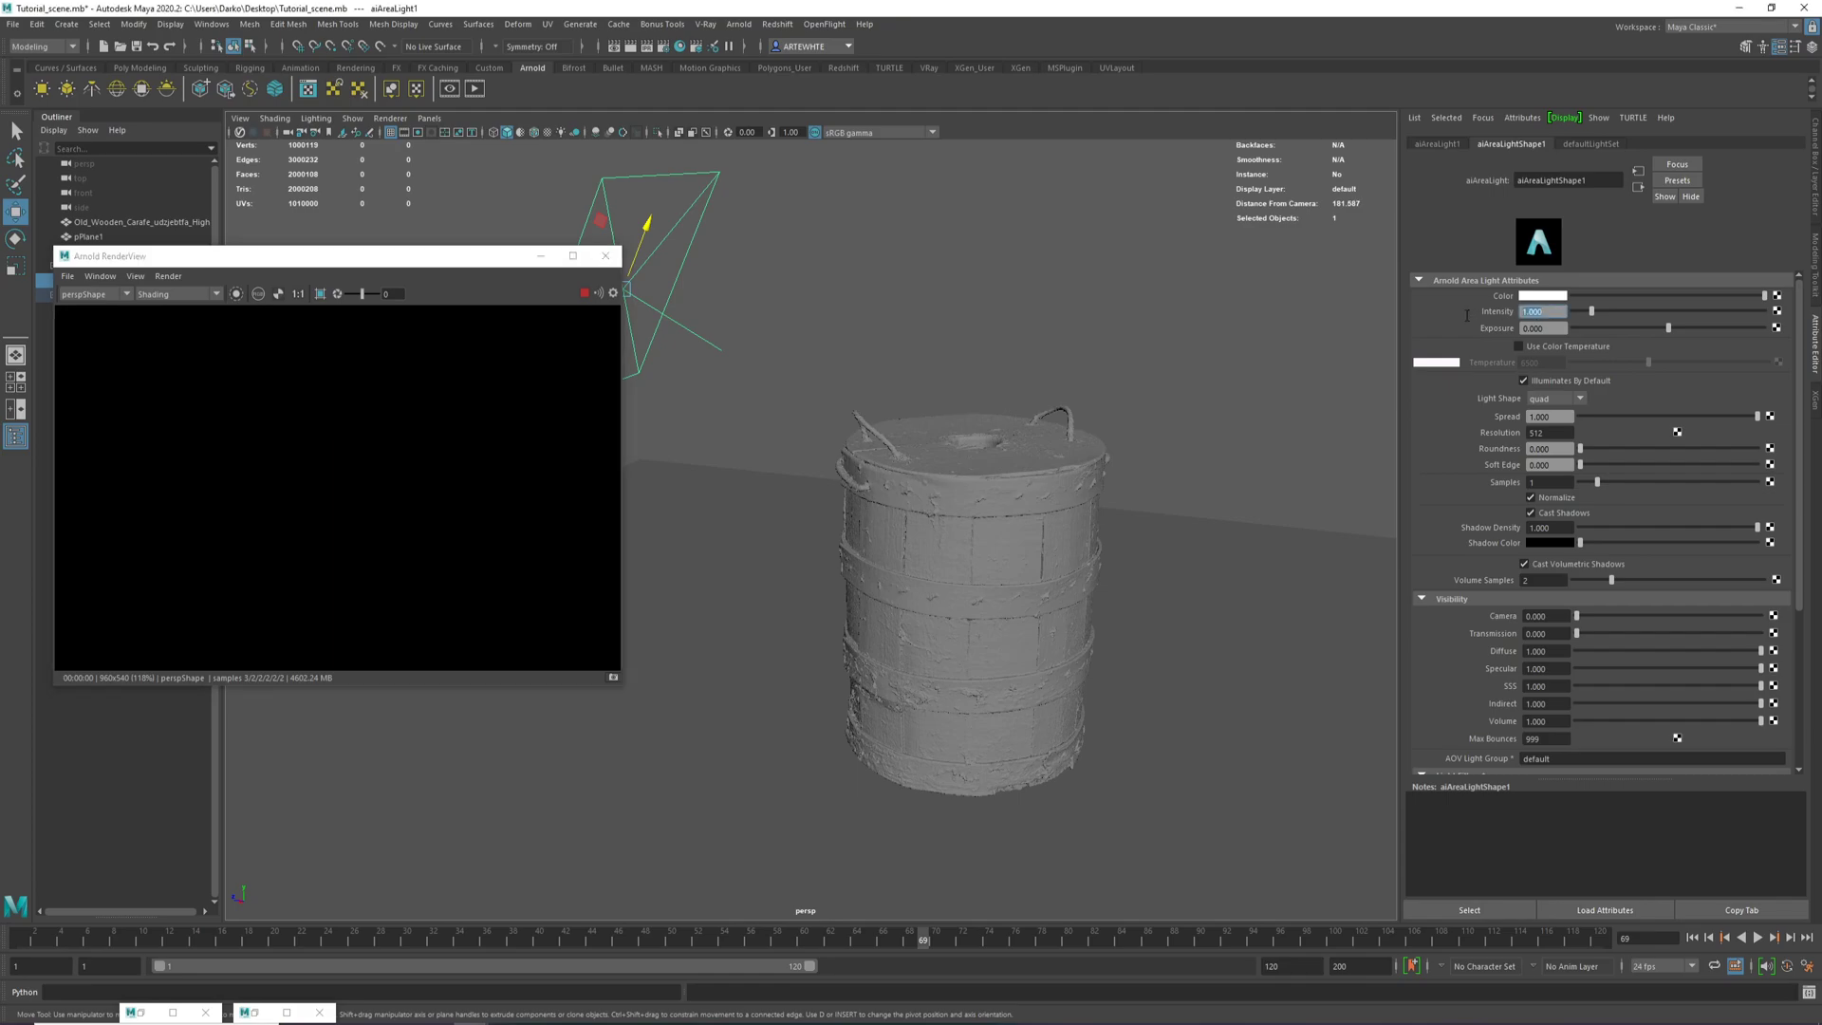
{"action": "left_click_drag", "start_coordinate": [467, 256], "coordinate": [341, 375]}
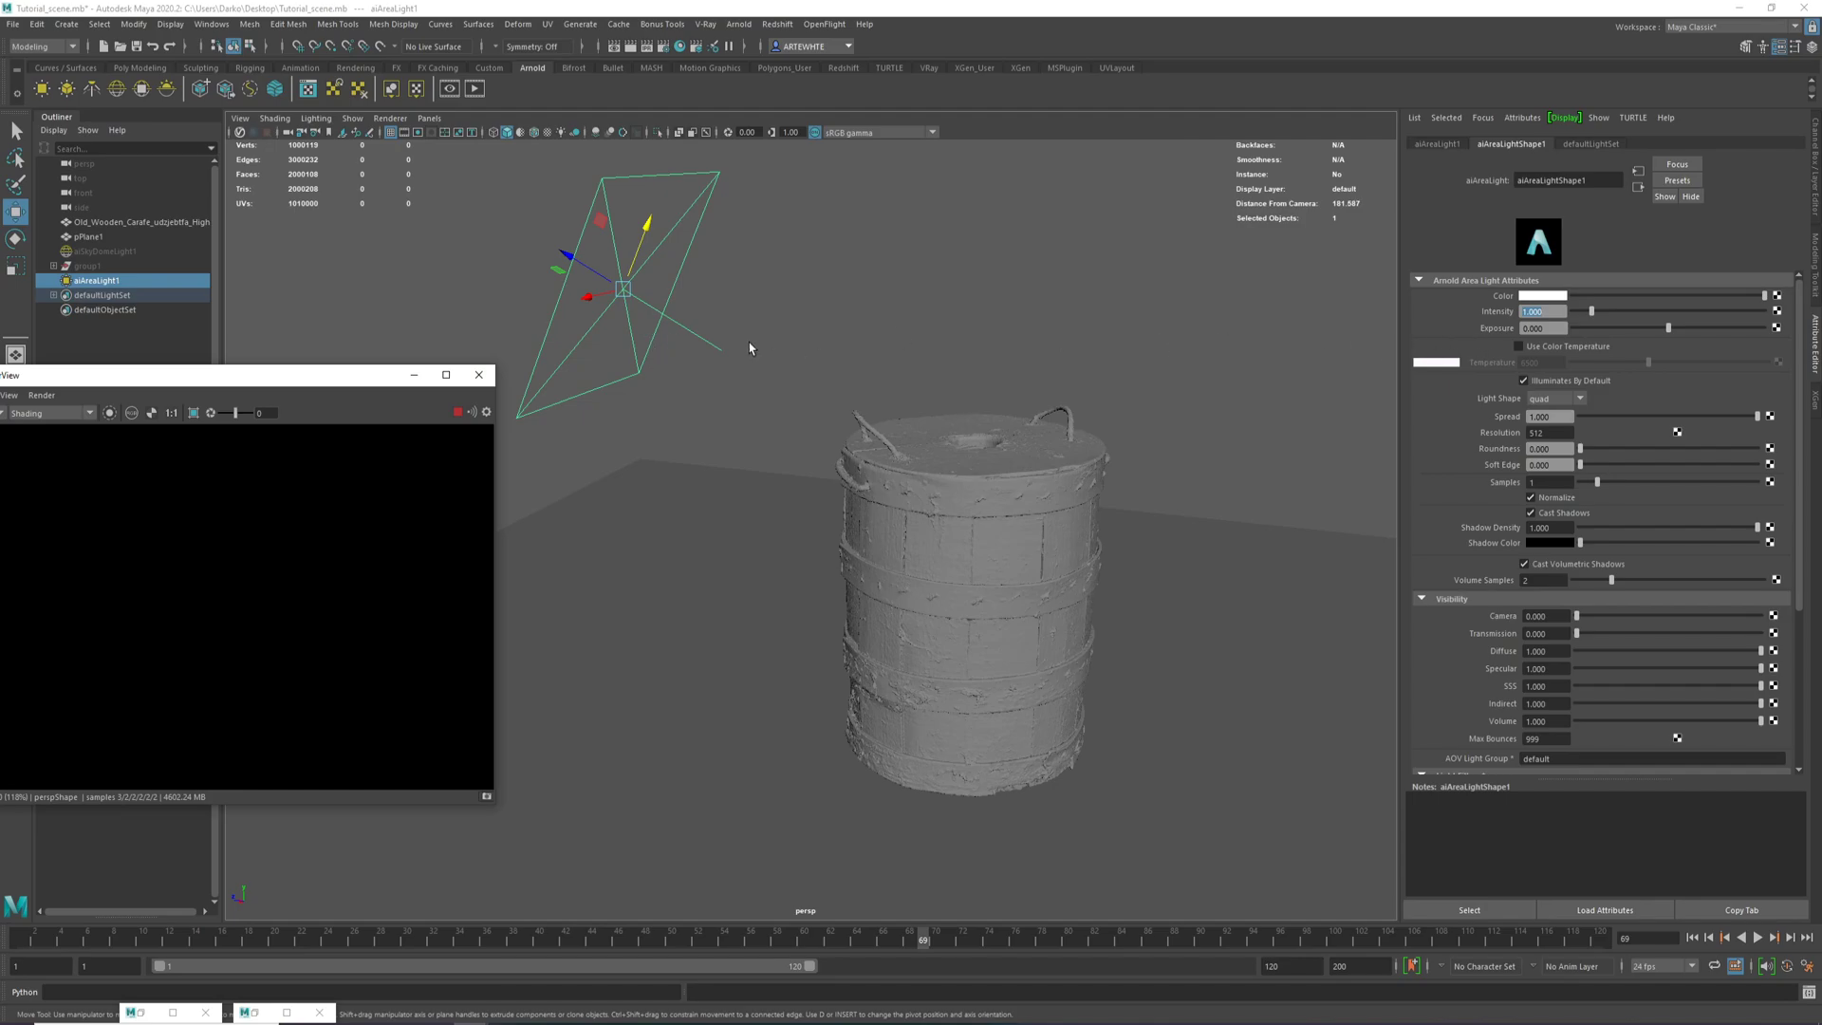
{"action": "left_click", "coordinate": [1545, 311]}
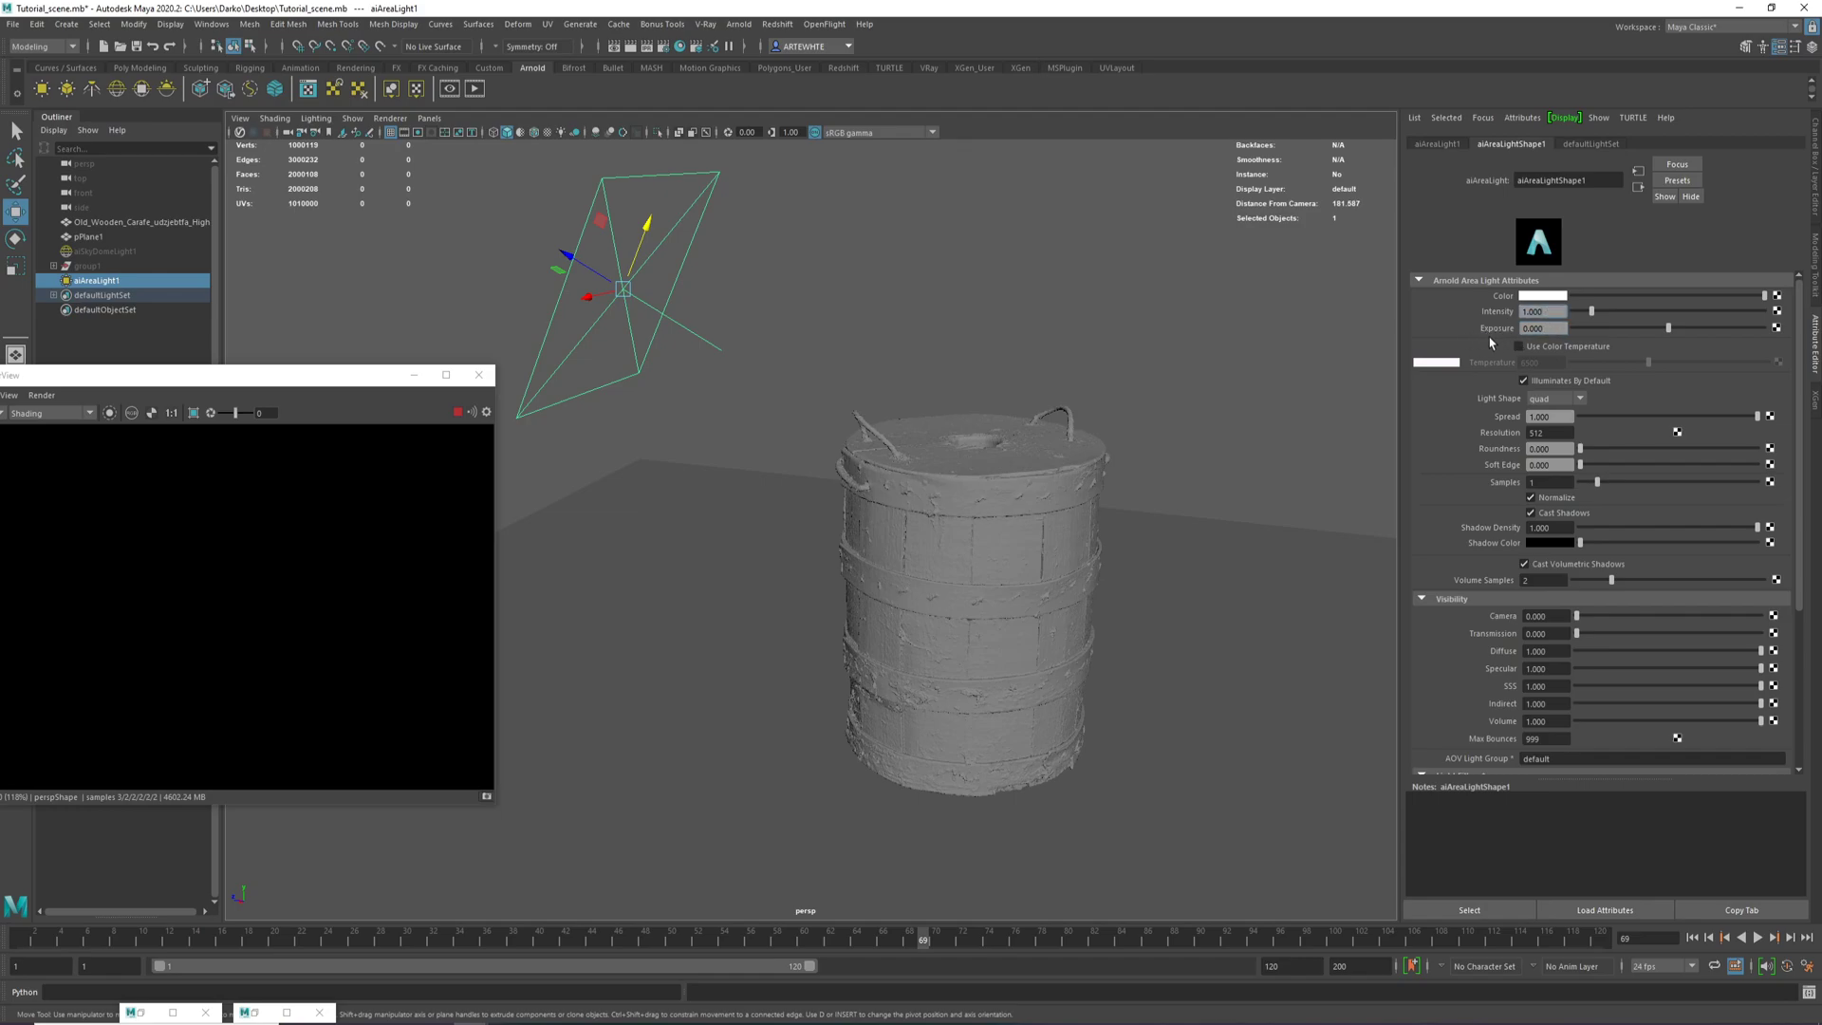
{"action": "left_click_drag", "start_coordinate": [327, 389], "coordinate": [629, 475]}
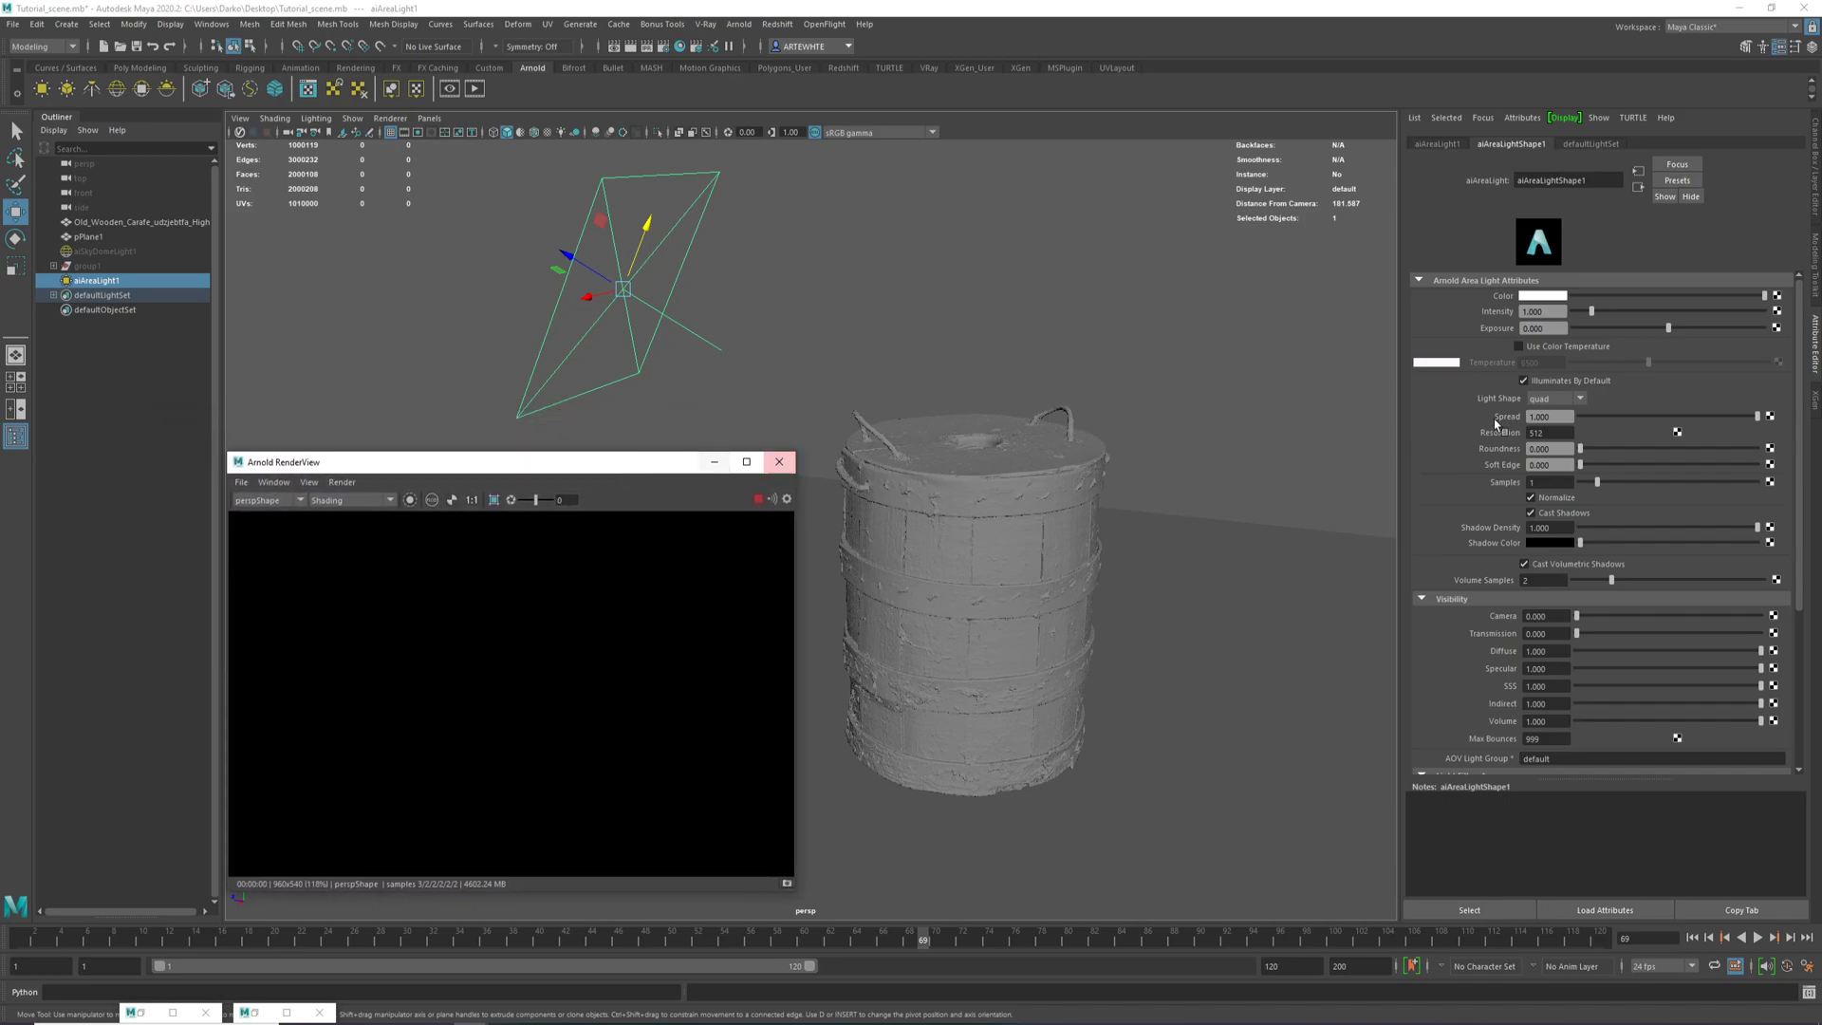
Try an area light Intensity of 10, then set it back to 1.
{"action": "left_click", "coordinate": [1537, 329]}
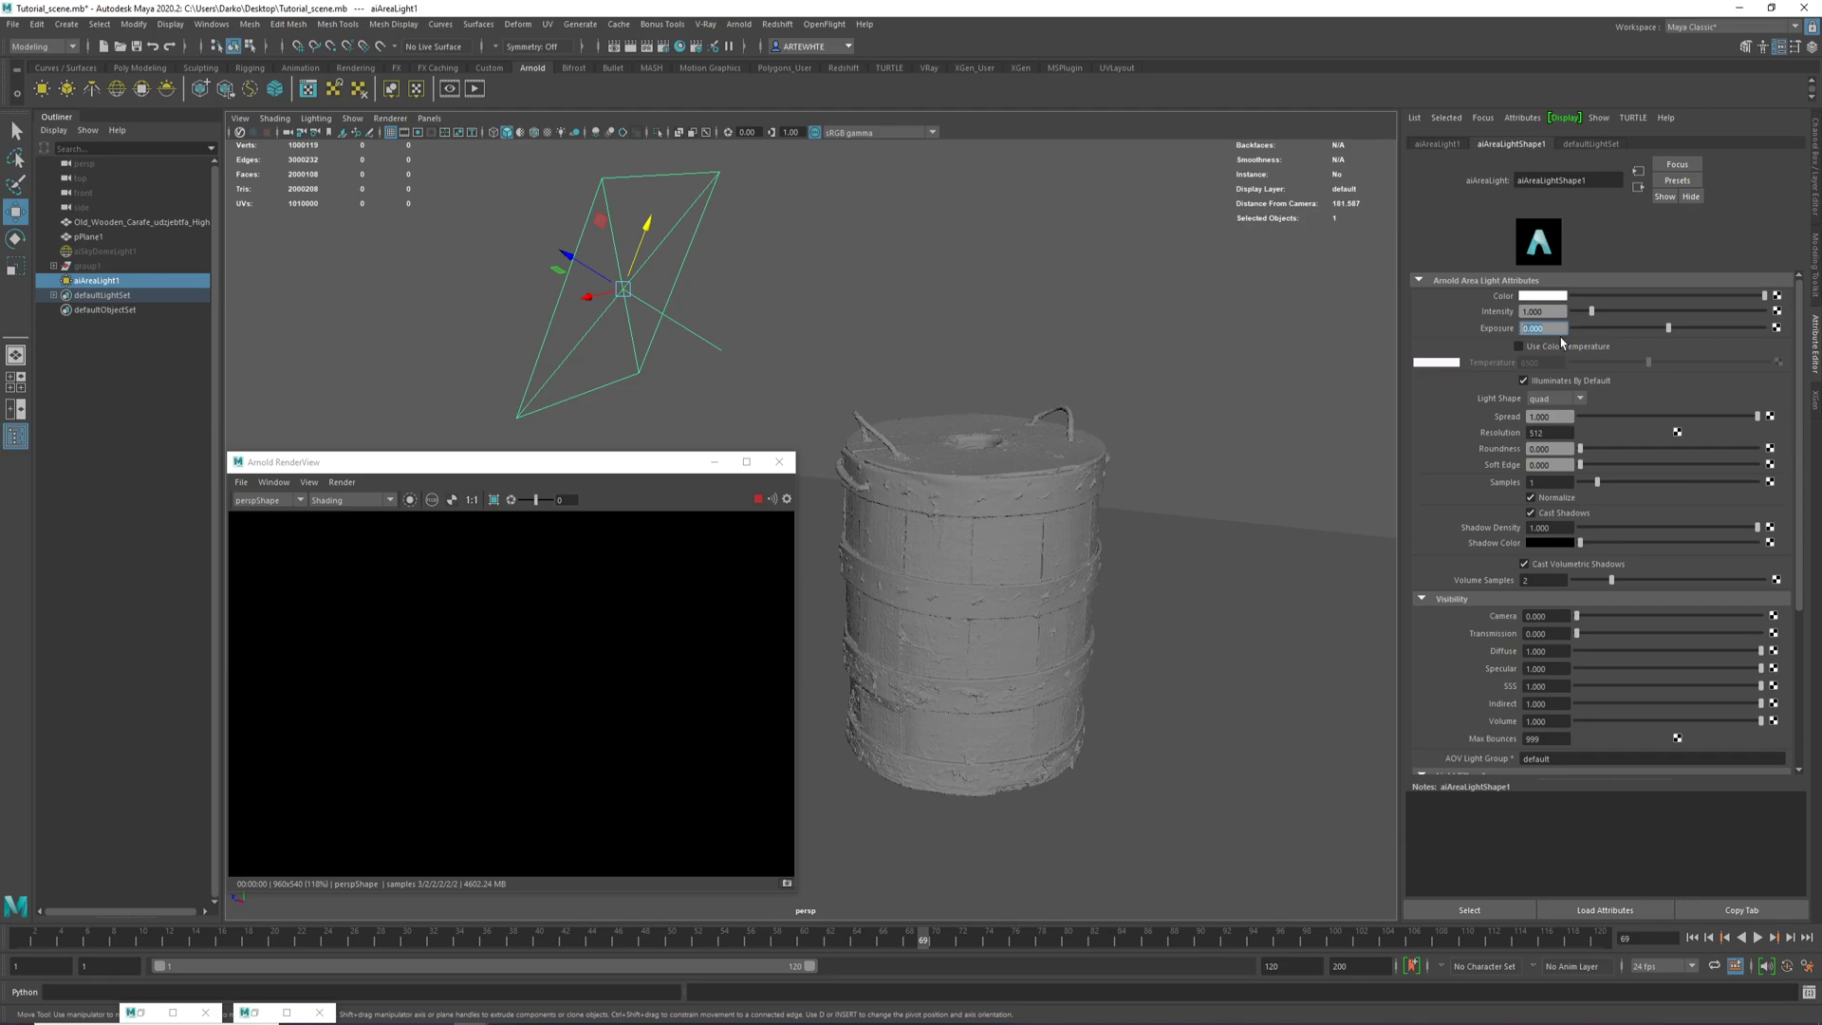
{"action": "left_click", "coordinate": [1553, 314]}
{"action": "double_click", "coordinate": [1531, 328]}
{"action": "left_click", "coordinate": [1552, 311]}
{"action": "left_click_drag", "start_coordinate": [1592, 312], "coordinate": [1777, 314]}
{"action": "left_click", "coordinate": [1482, 325]}
{"action": "type", "text": "1"}
{"action": "key", "text": "Return"}
Raise the area light's Exposure to 10, then to 13.
{"action": "left_click", "coordinate": [1556, 329]}
{"action": "left_click_drag", "start_coordinate": [1540, 330], "coordinate": [1495, 326]}
{"action": "type", "text": "10"}
{"action": "key", "text": "Return"}
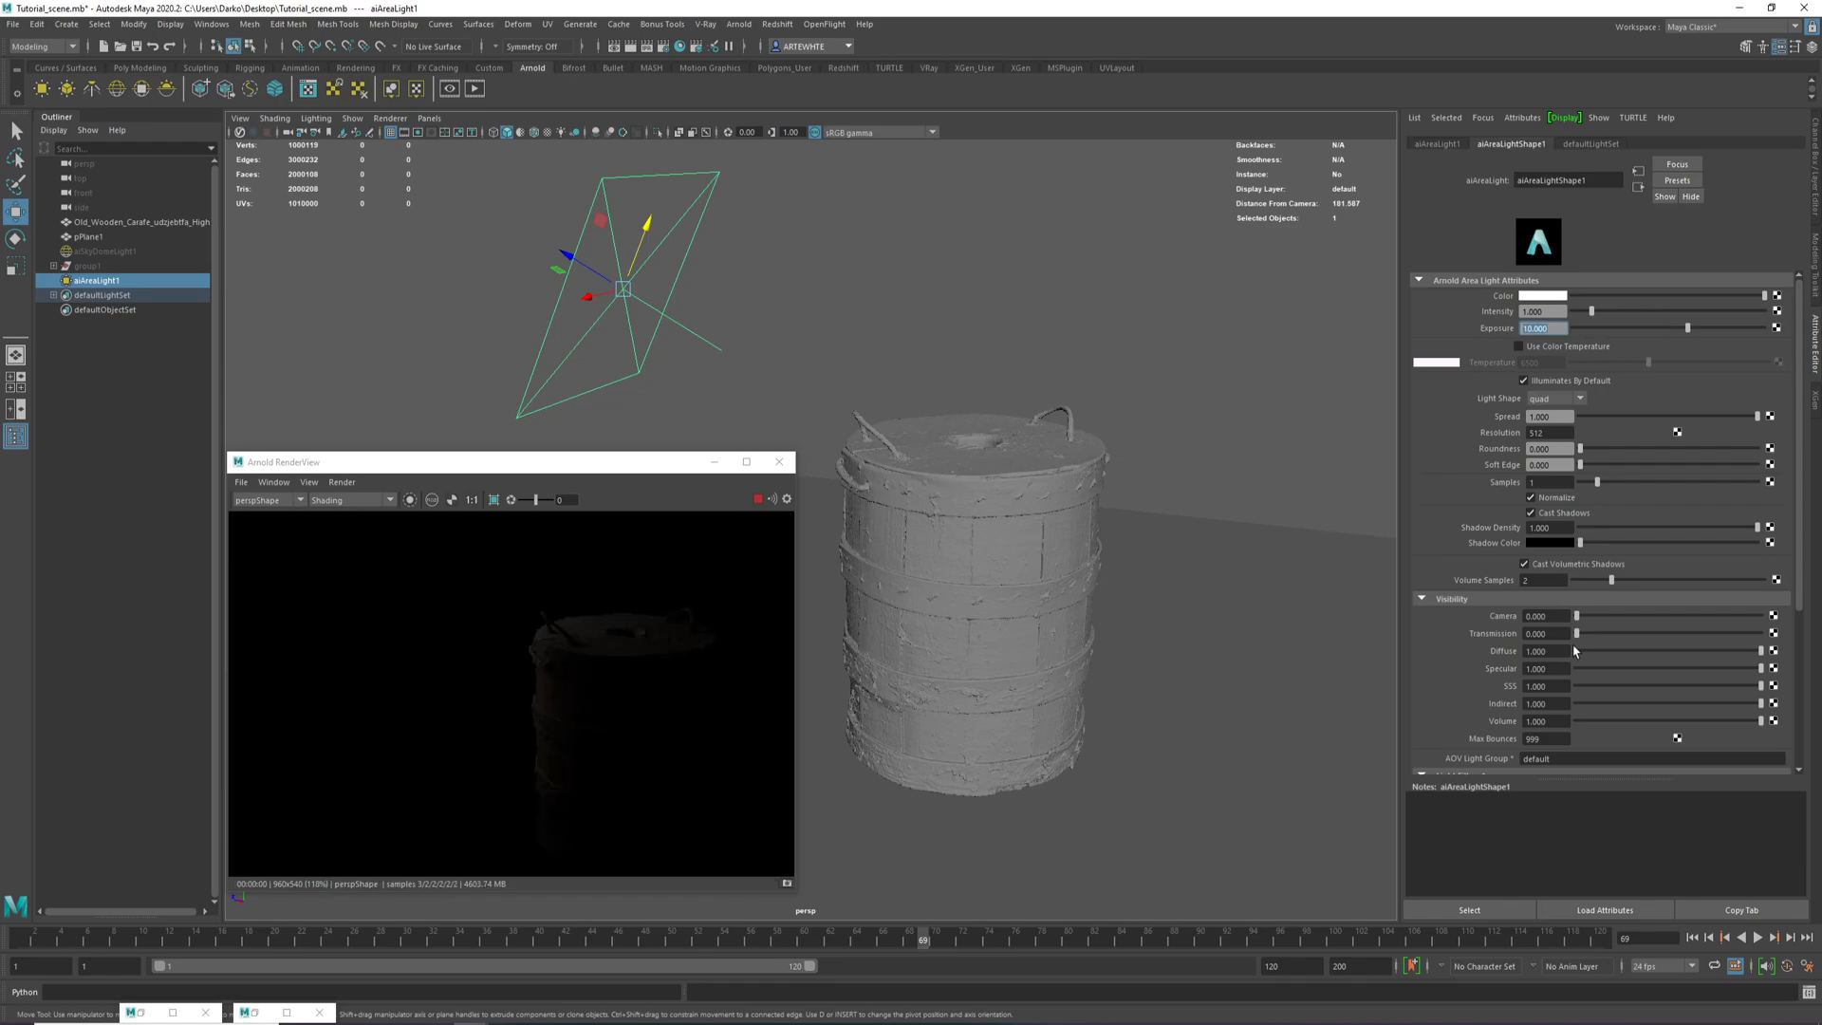
{"action": "scroll", "coordinate": [573, 704], "scroll_direction": "up", "scroll_amount": 3}
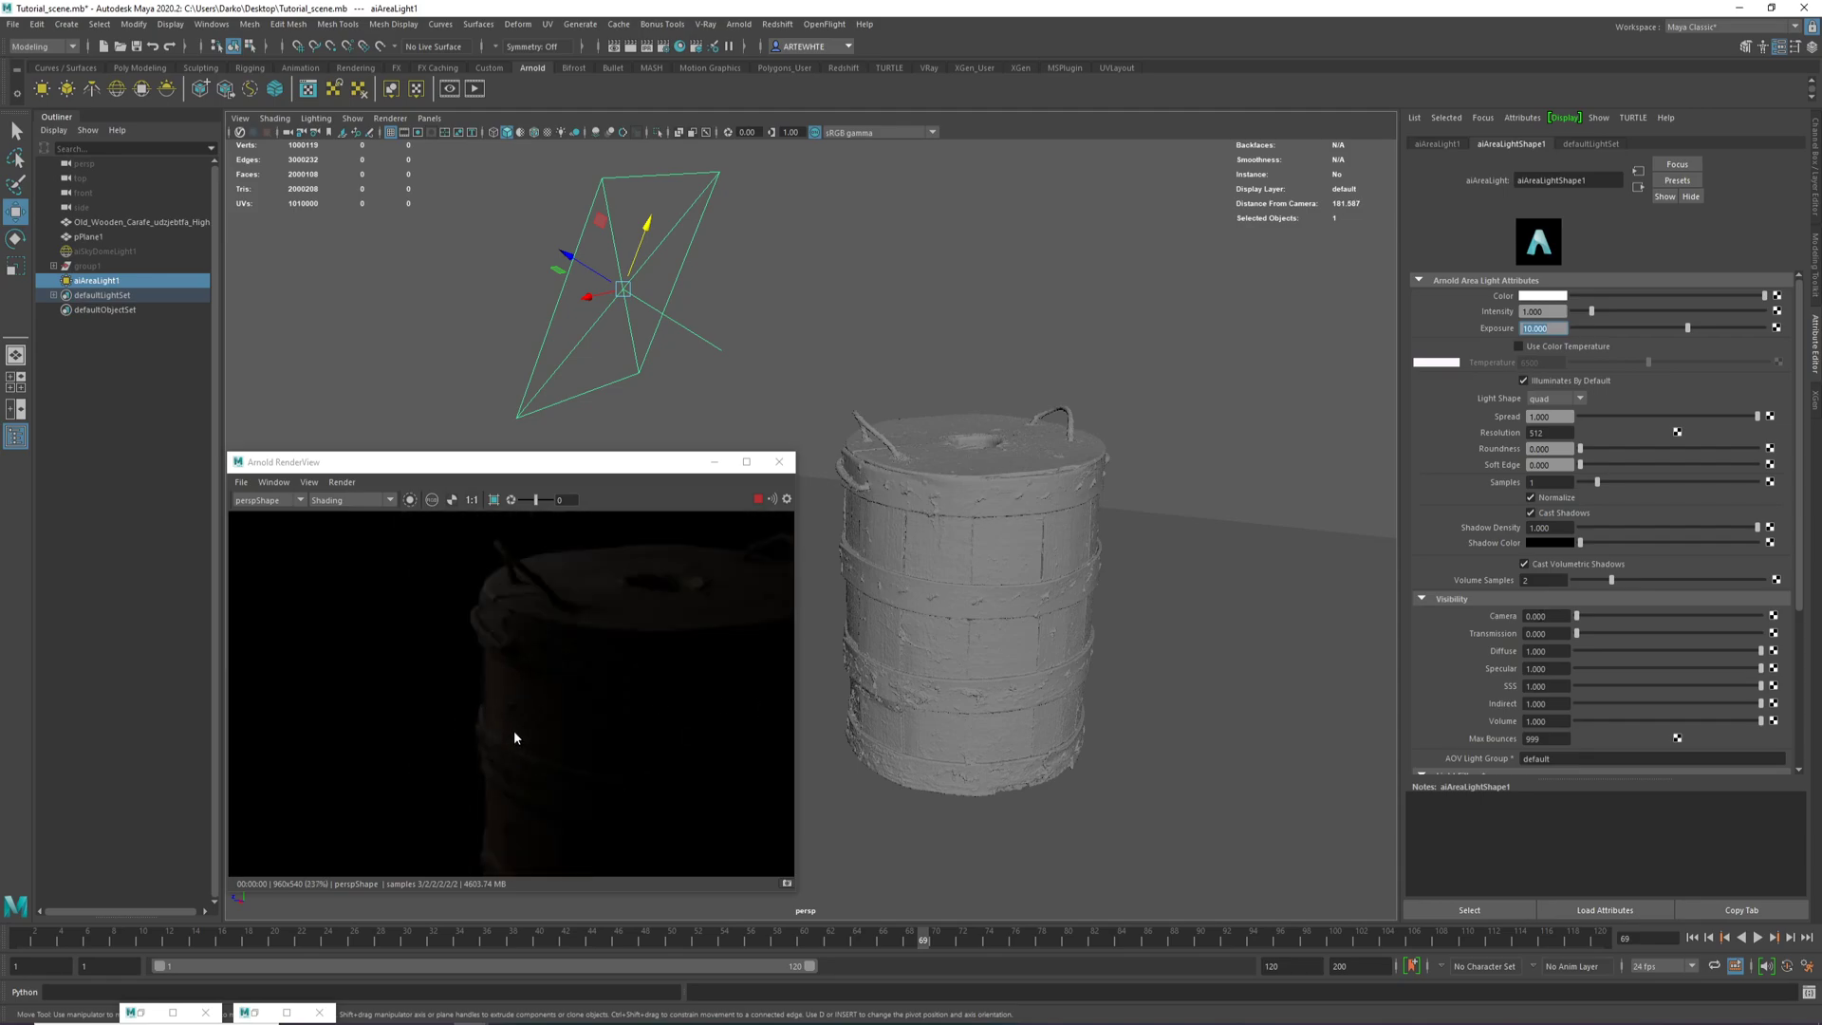
{"action": "scroll", "coordinate": [468, 651], "scroll_direction": "down", "scroll_amount": 4}
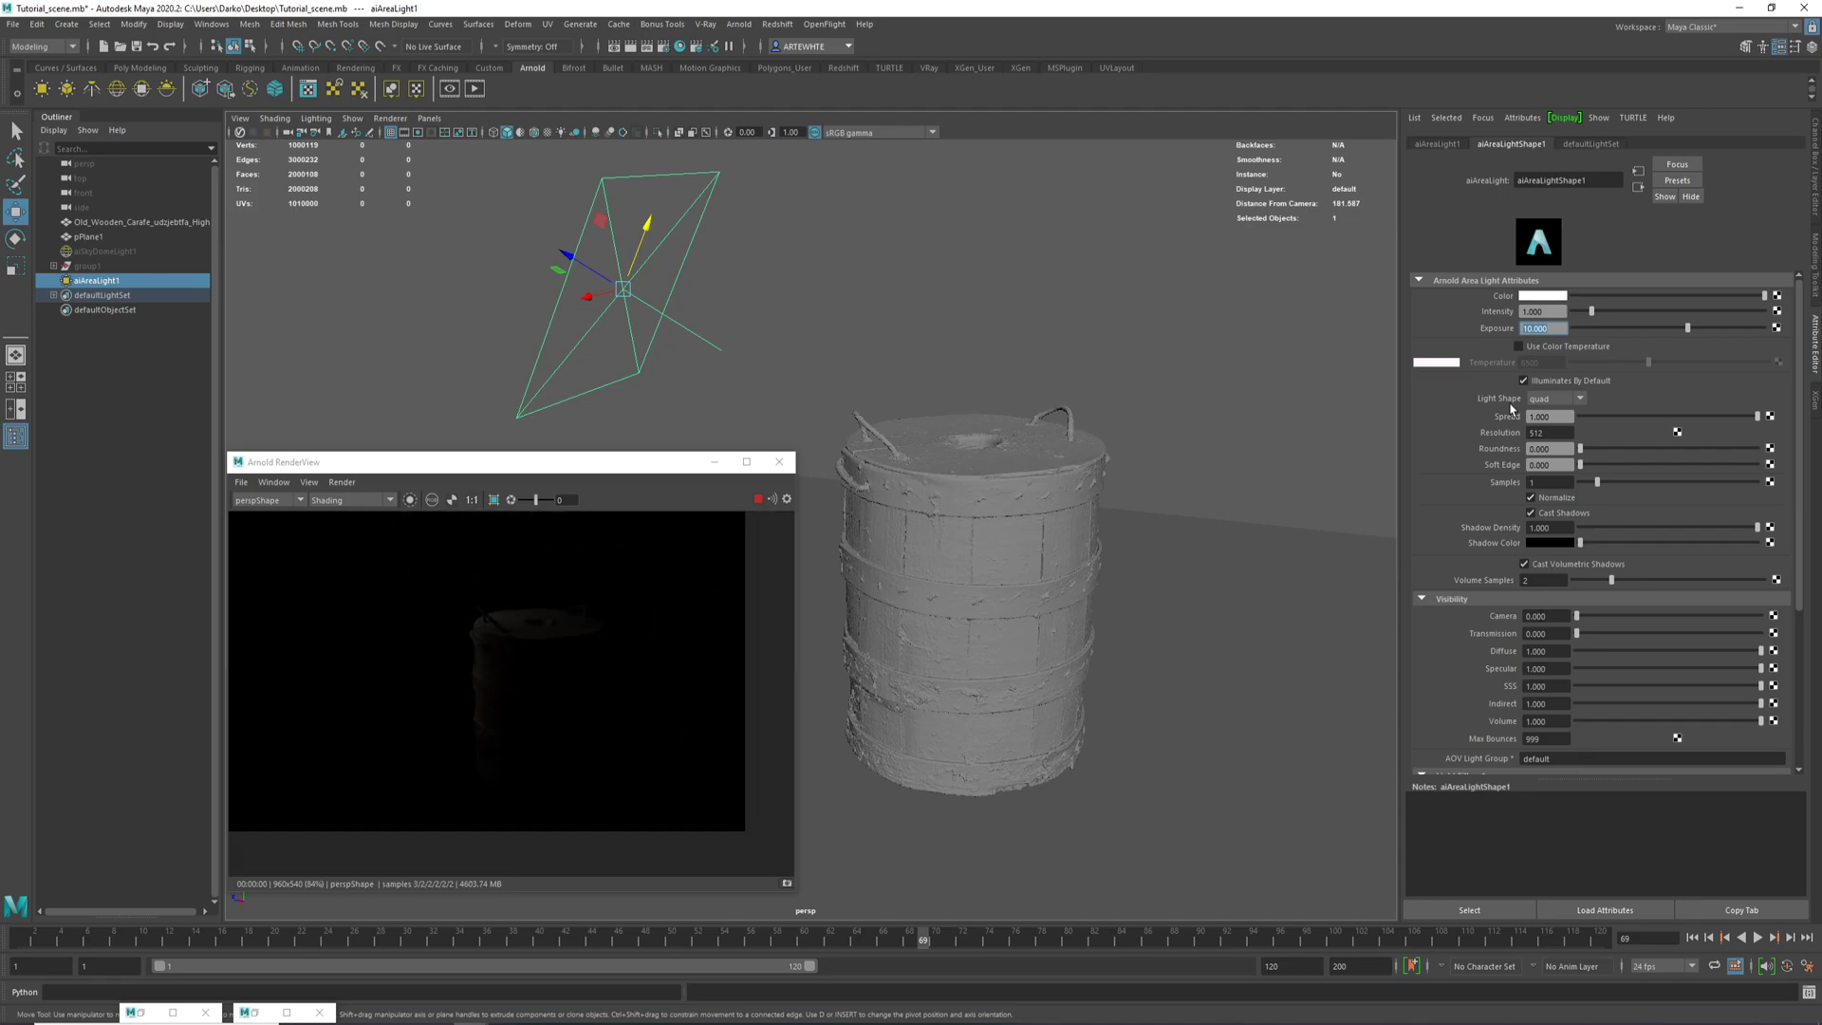
{"action": "type", "text": "13"}
{"action": "key", "text": "Return"}
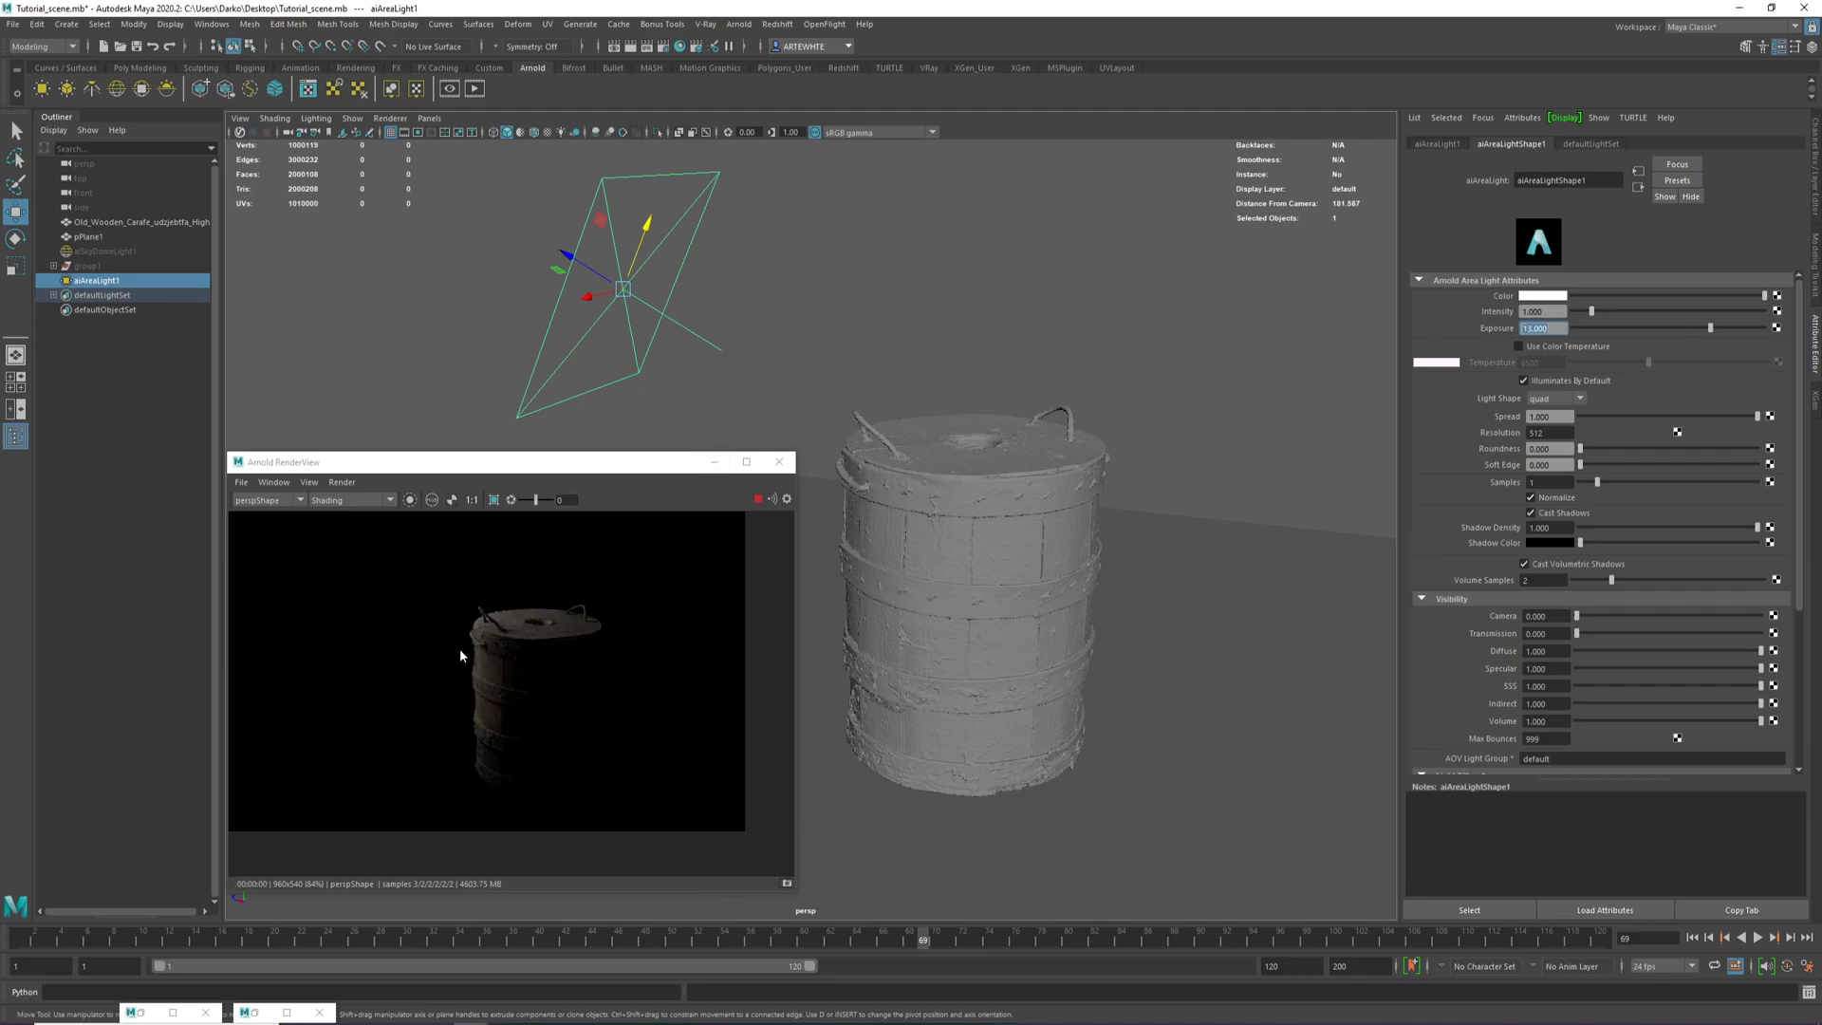
{"action": "scroll", "coordinate": [475, 653], "scroll_direction": "up", "scroll_amount": 4}
{"action": "scroll", "coordinate": [528, 692], "scroll_direction": "down", "scroll_amount": 3}
{"action": "scroll", "coordinate": [1165, 593], "scroll_direction": "down", "scroll_amount": 2}
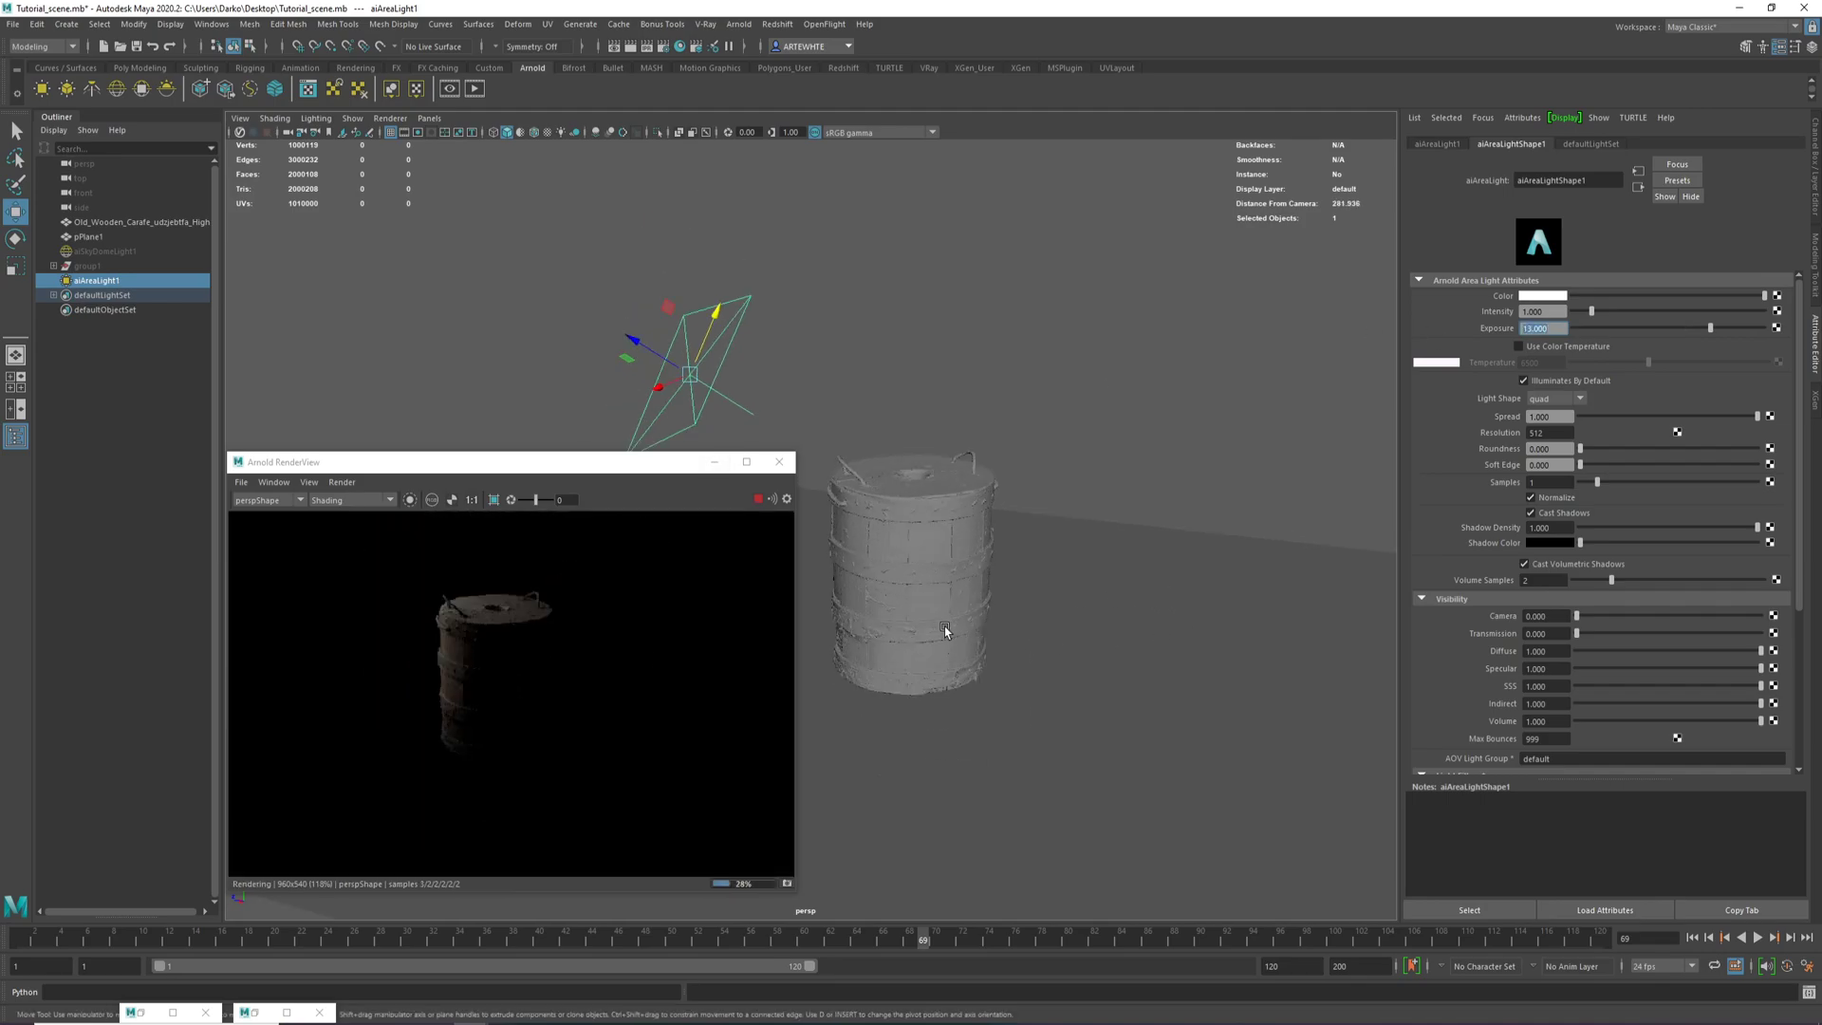
Stop the live IPR render in the Arnold RenderView.
{"action": "left_click_drag", "start_coordinate": [947, 627], "coordinate": [1079, 623], "text": "alt"}
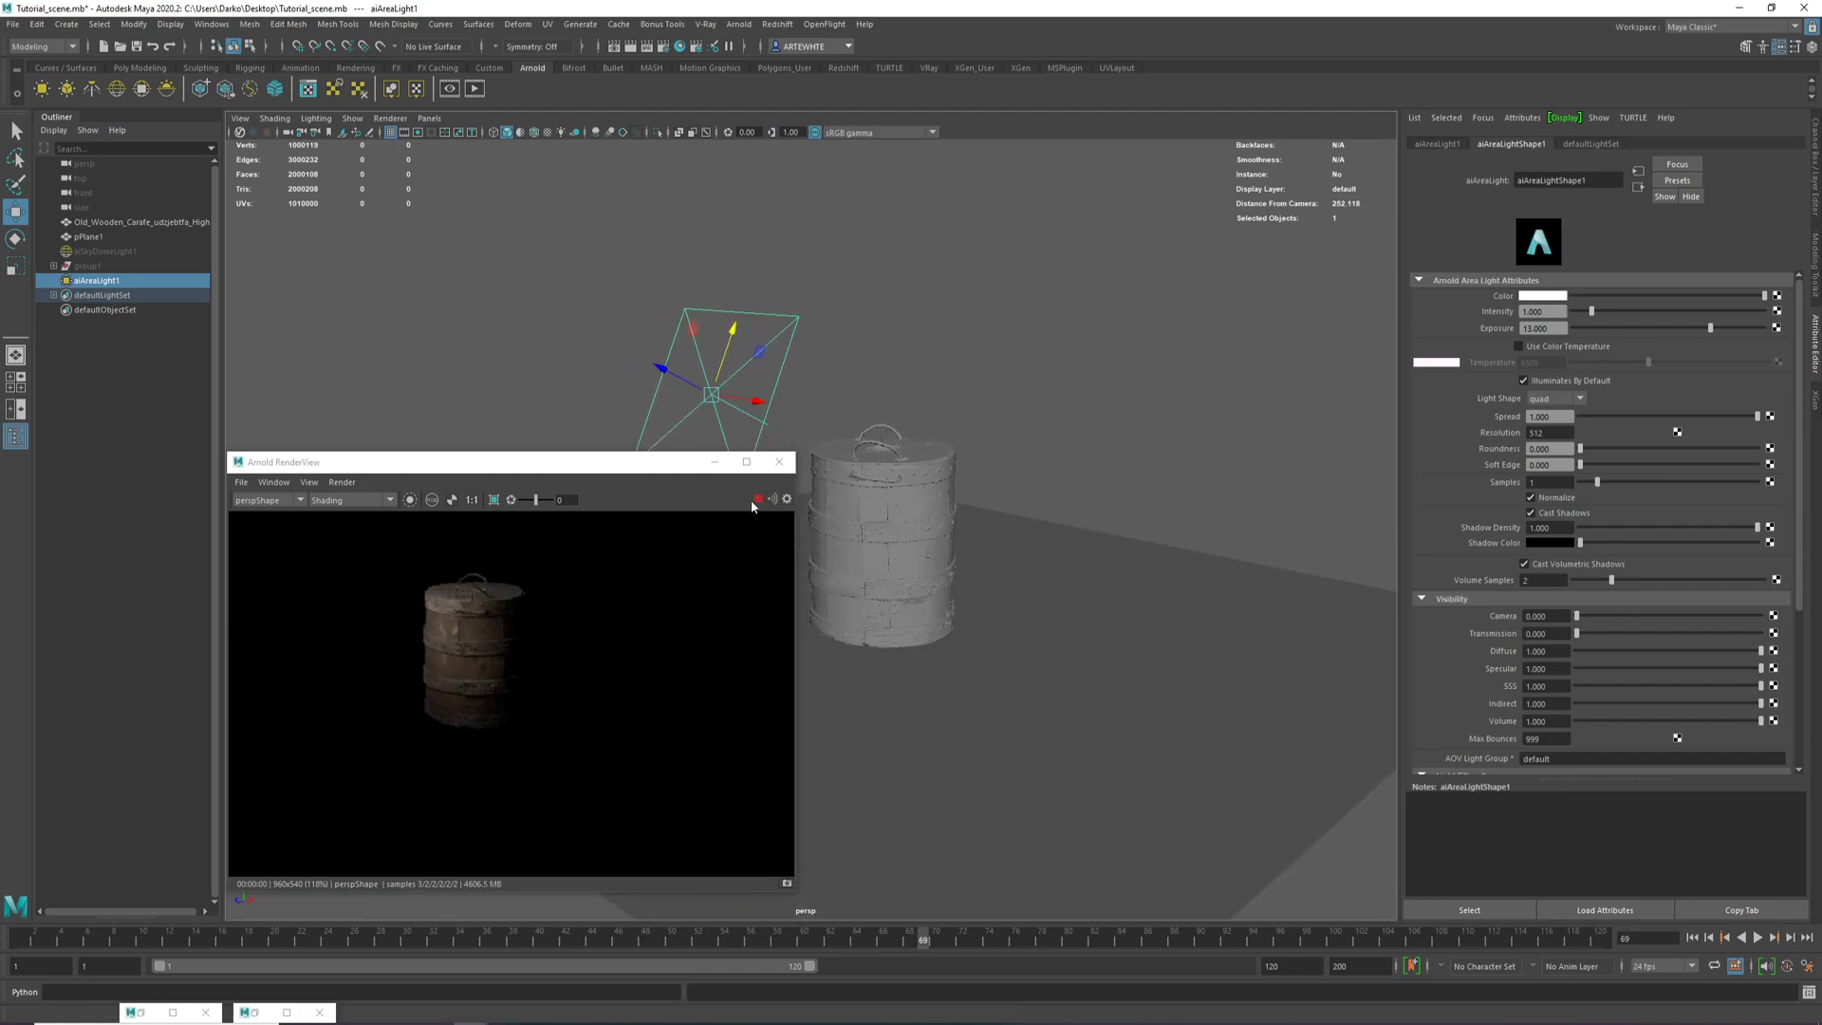
{"action": "left_click_drag", "start_coordinate": [662, 466], "coordinate": [1225, 172]}
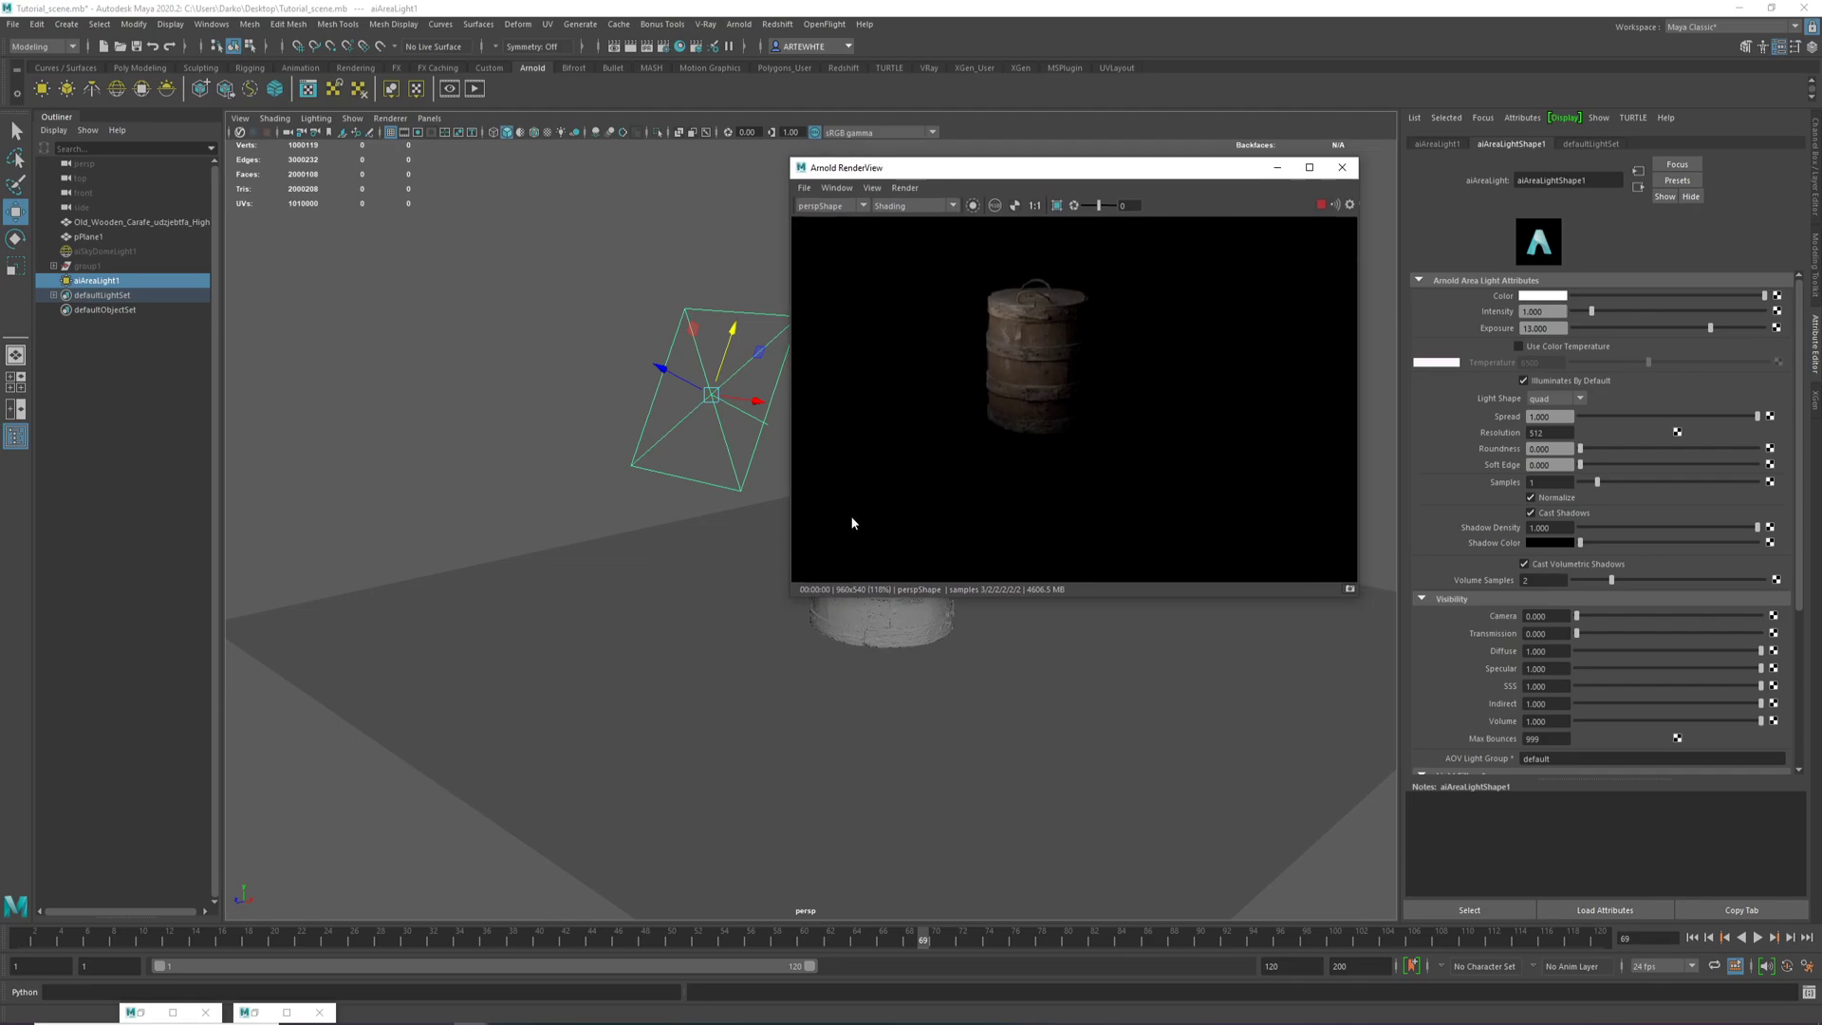
{"action": "left_click_drag", "start_coordinate": [1004, 184], "coordinate": [1041, 263]}
{"action": "left_click", "coordinate": [1359, 283]}
{"action": "left_click_drag", "start_coordinate": [1272, 248], "coordinate": [1098, 225]}
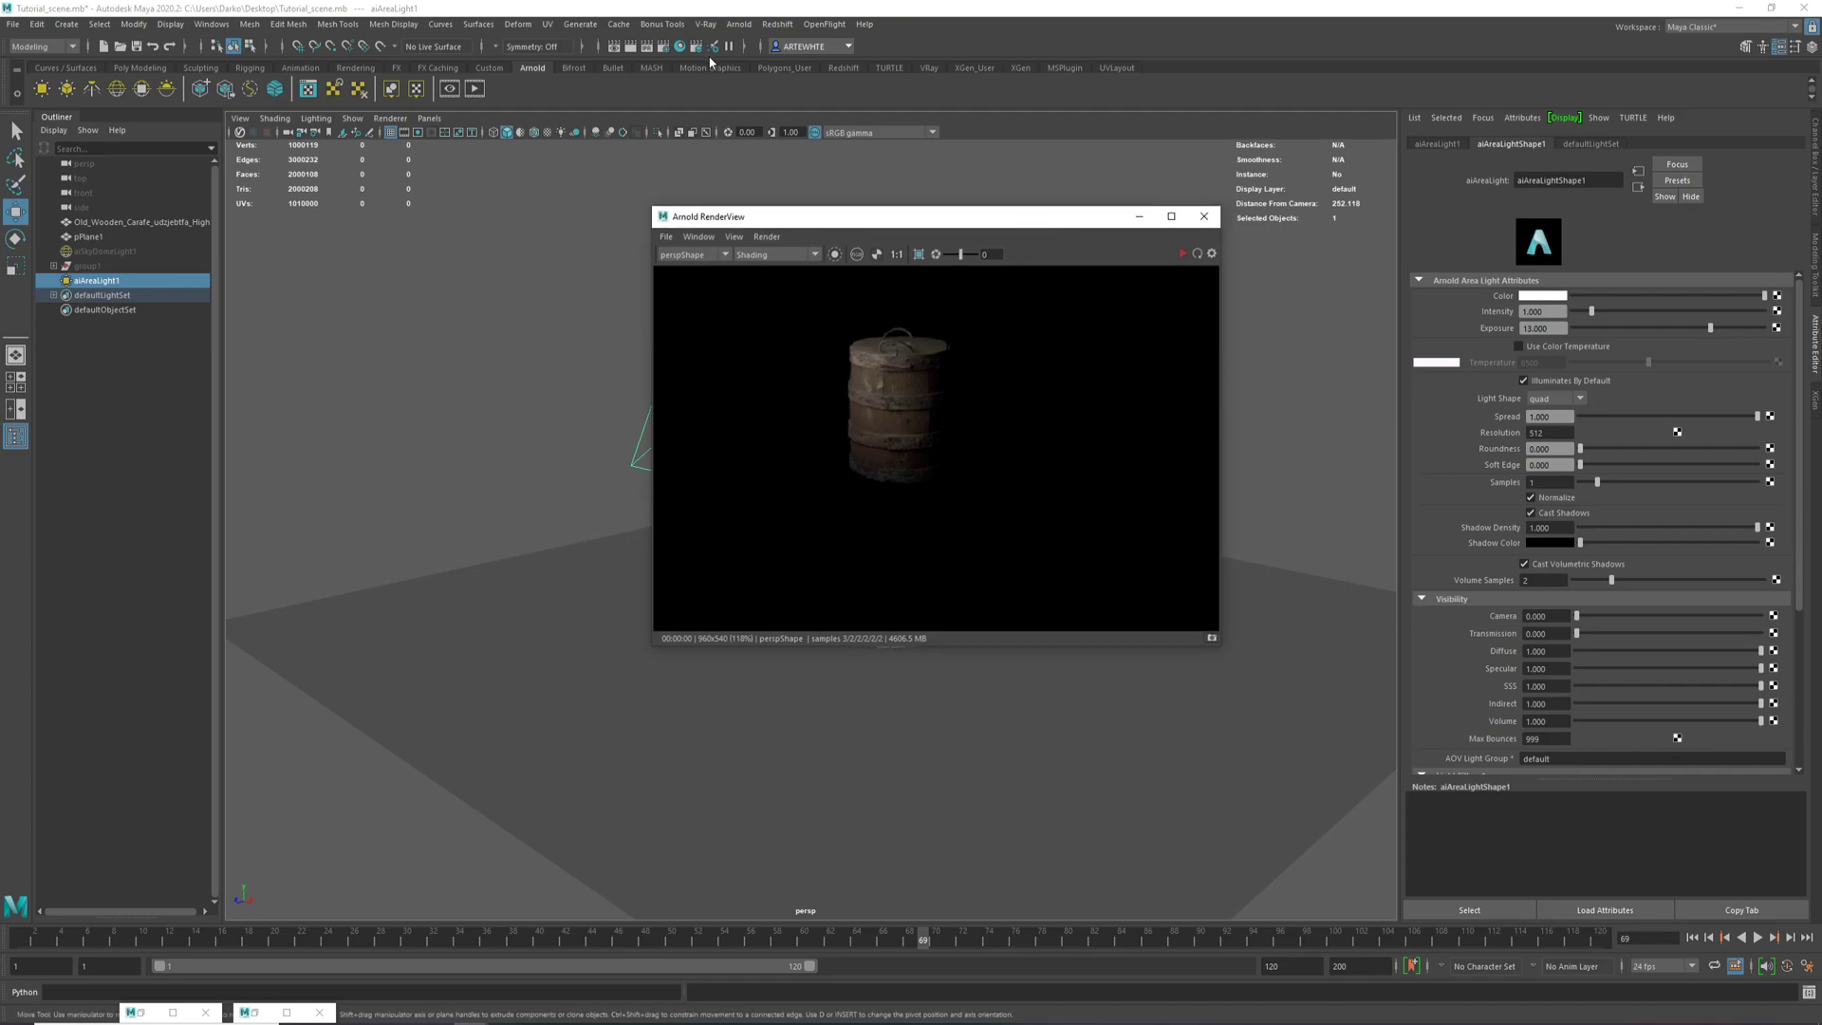
Open Maya's standard Render View, close it again, and check the Arnold menu.
{"action": "left_click", "coordinate": [628, 38]}
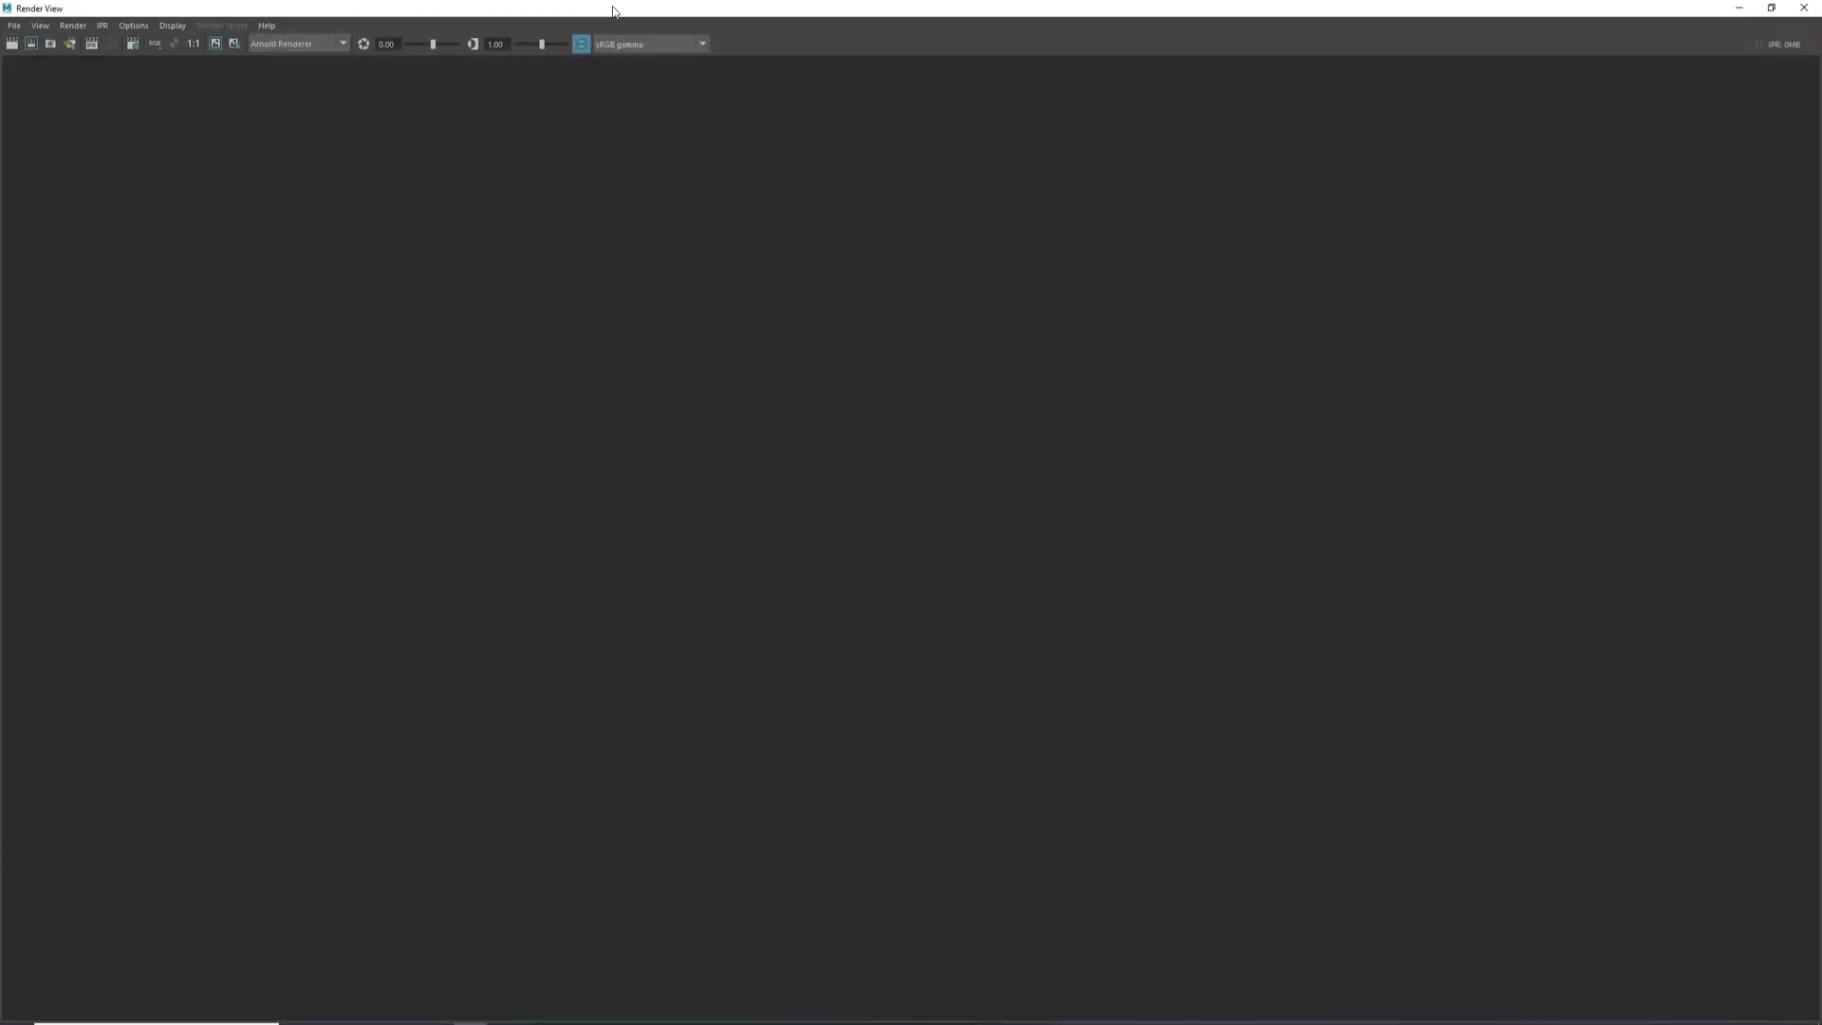
{"action": "left_click_drag", "start_coordinate": [615, 8], "coordinate": [692, 98]}
{"action": "left_click_drag", "start_coordinate": [85, 93], "coordinate": [1386, 320]}
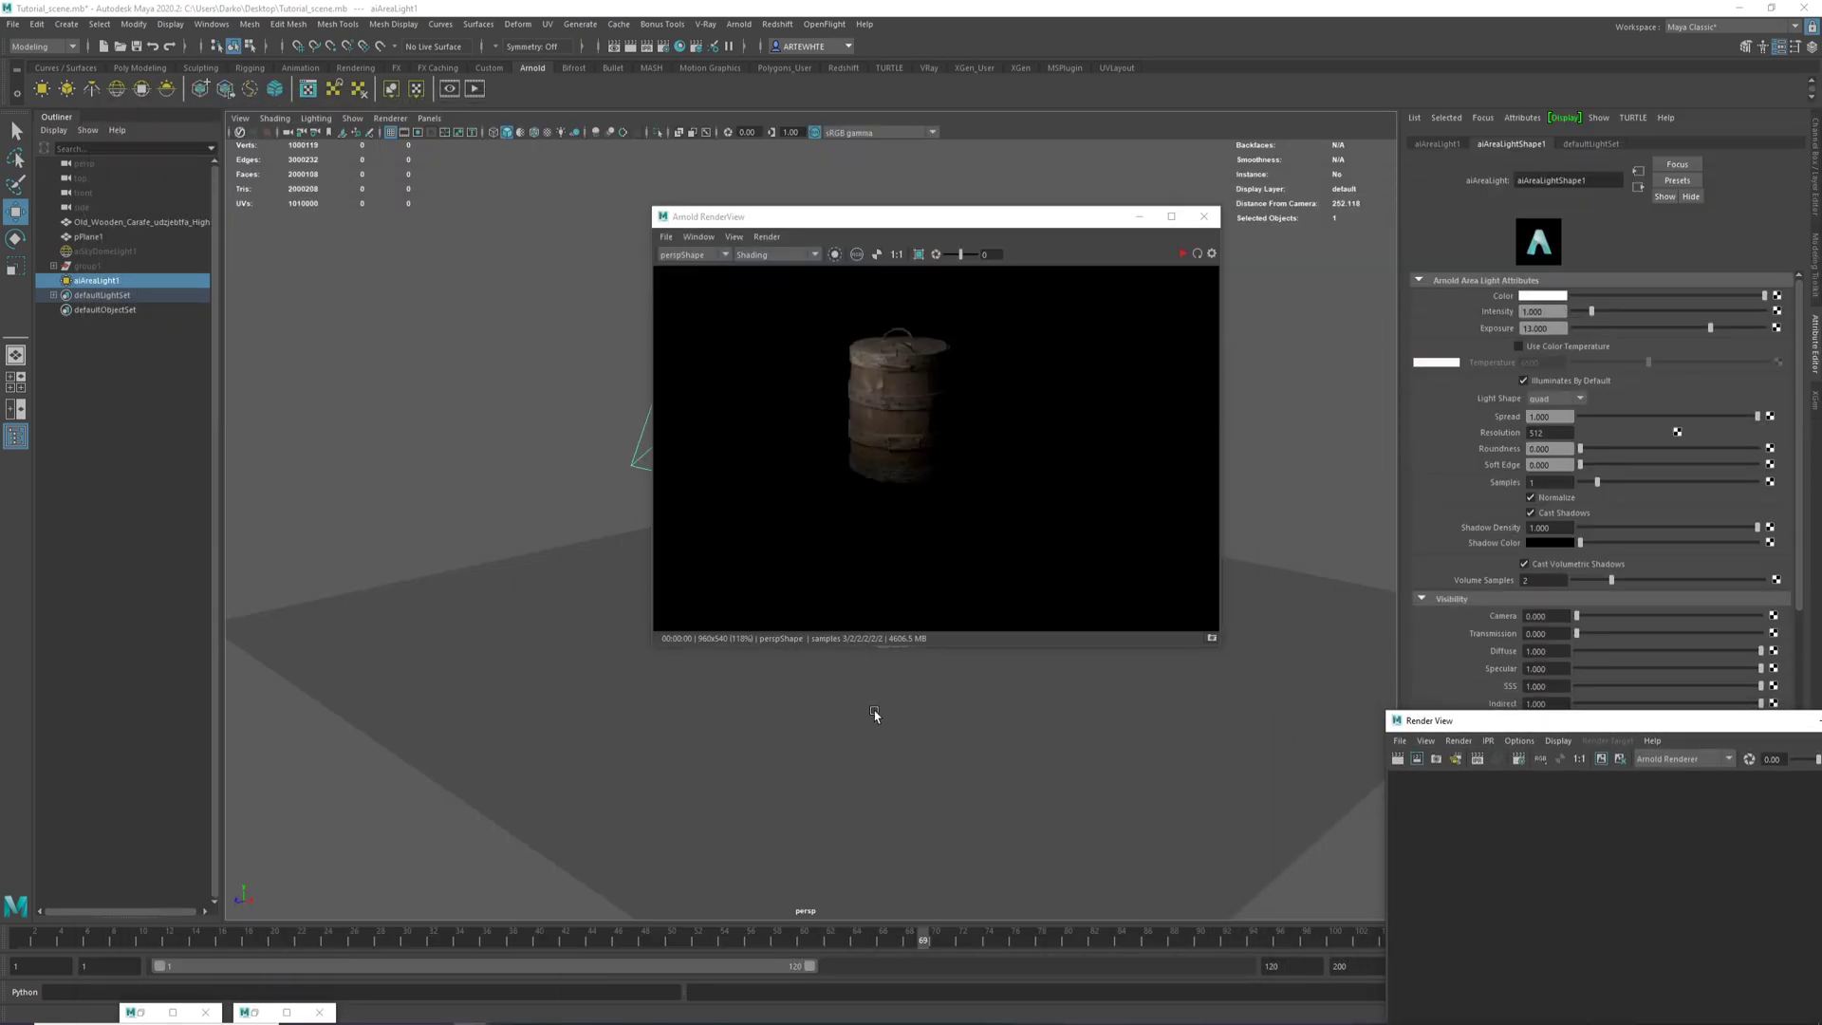
{"action": "left_click_drag", "start_coordinate": [1503, 734], "coordinate": [248, 236]}
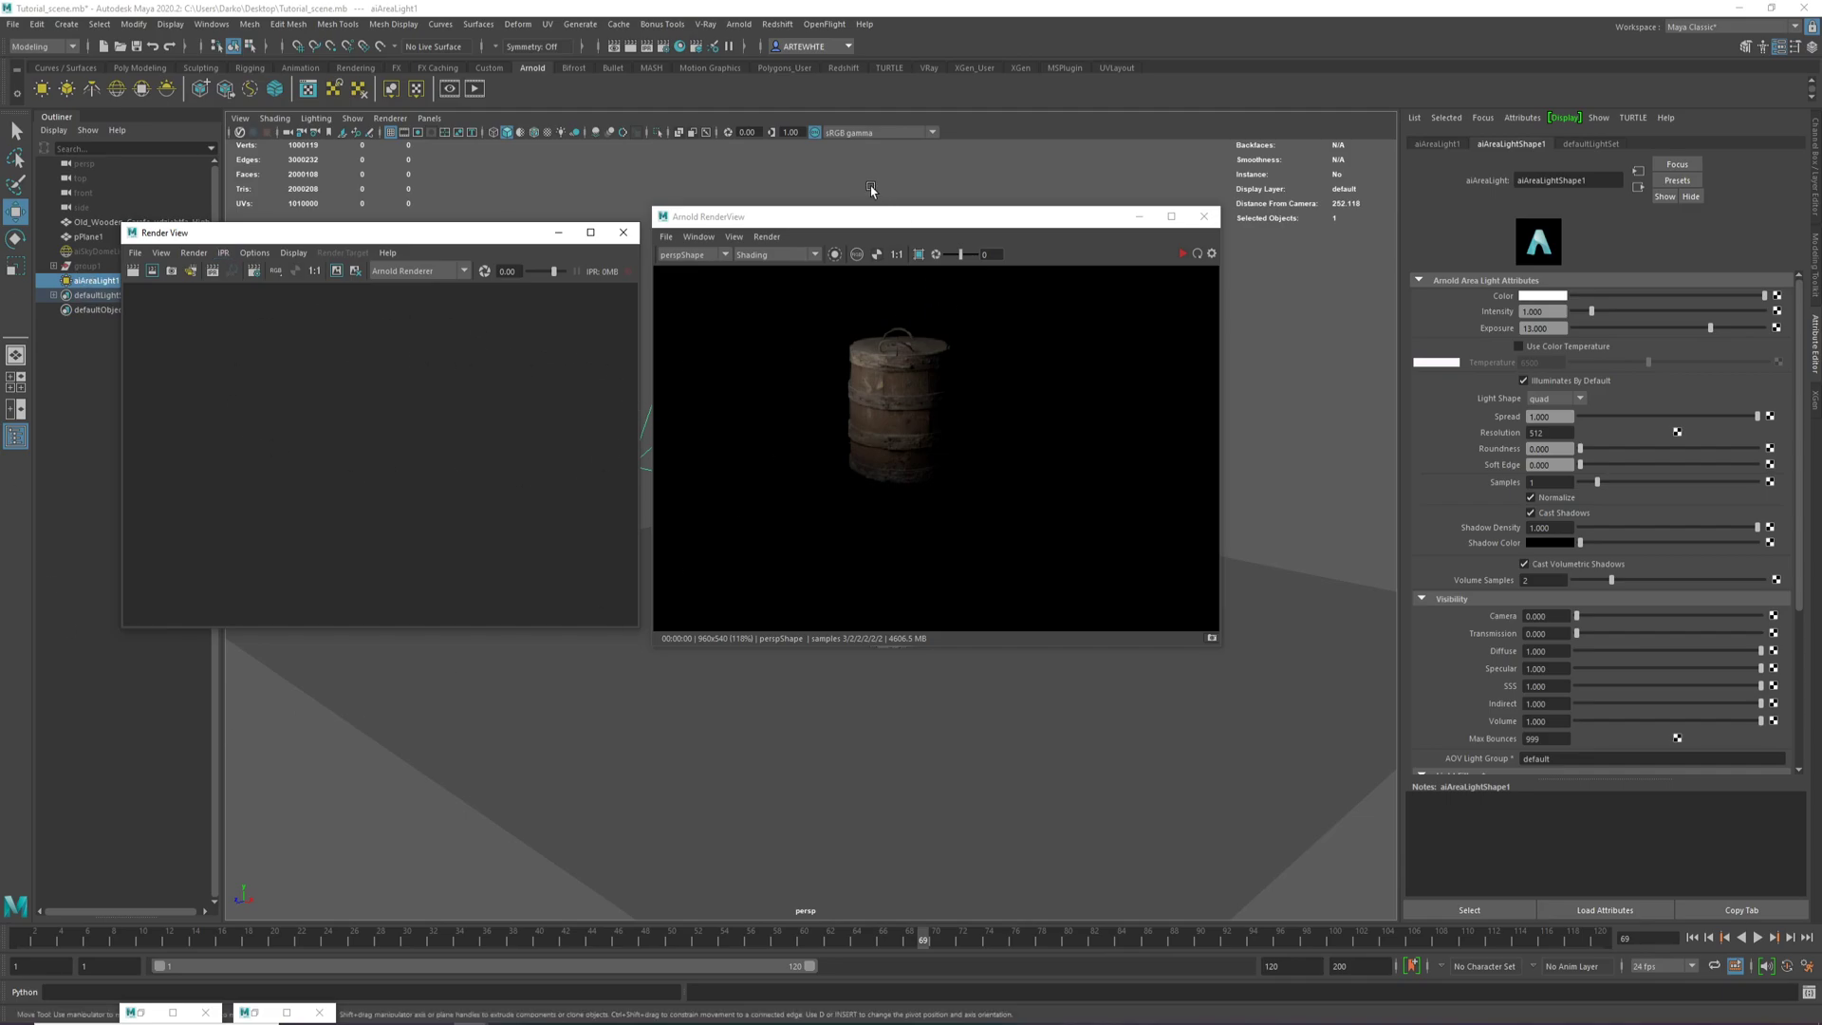
{"action": "mouse_move", "coordinate": [868, 218]}
{"action": "left_mouse_down"}
{"action": "mouse_move", "coordinate": [952, 218]}
{"action": "mouse_move", "coordinate": [911, 204]}
{"action": "mouse_move", "coordinate": [892, 235]}
{"action": "left_mouse_up"}
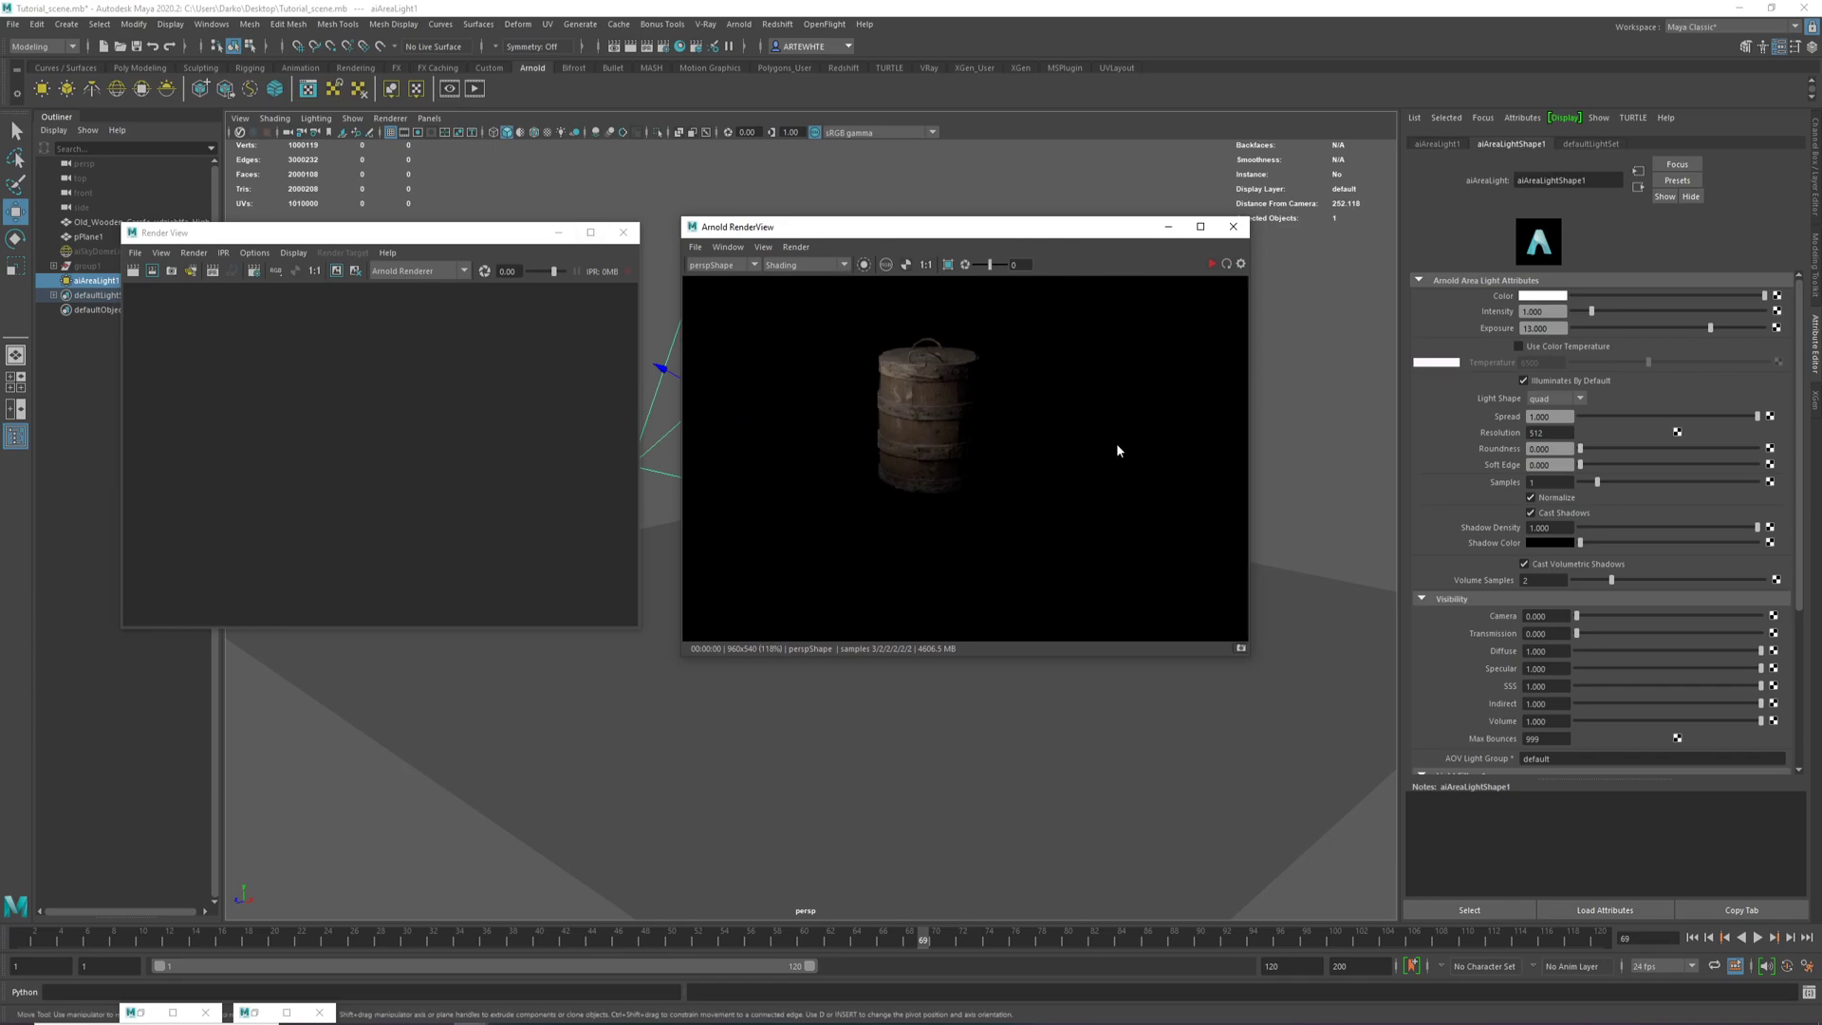
{"action": "left_click", "coordinate": [636, 237]}
{"action": "left_click_drag", "start_coordinate": [775, 238], "coordinate": [600, 258]}
{"action": "left_click", "coordinate": [738, 24]}
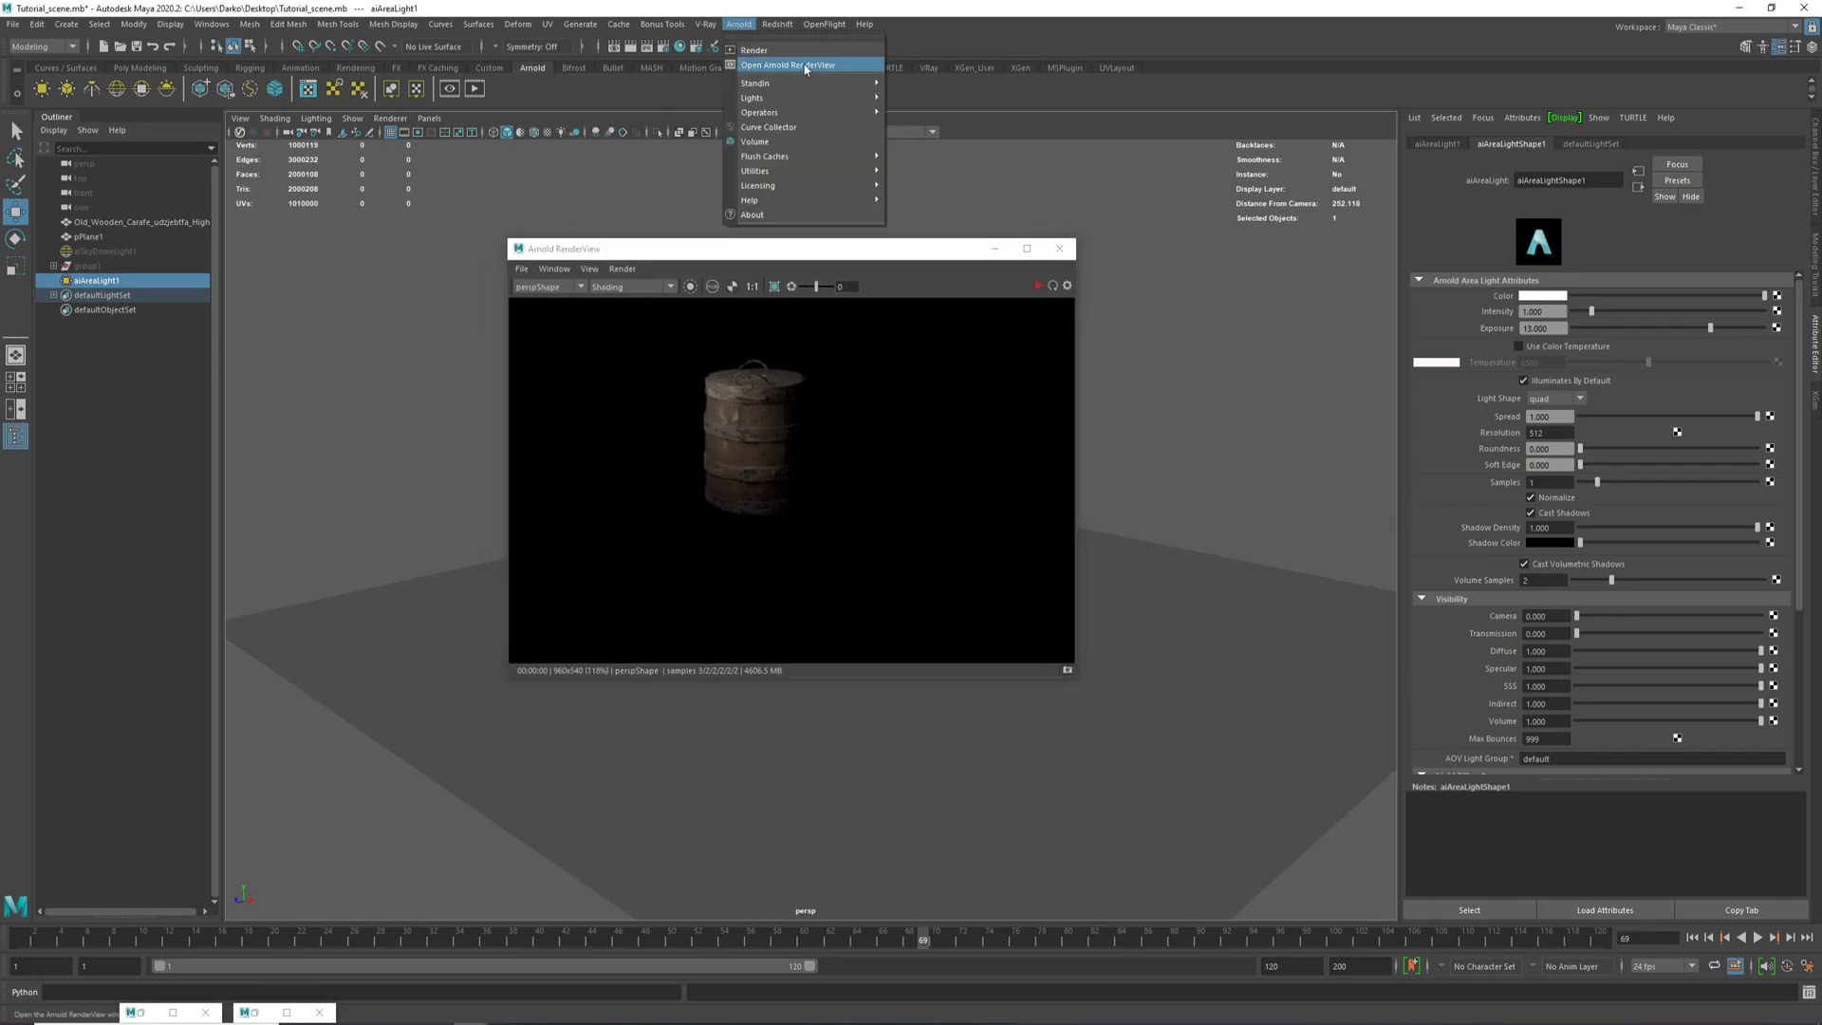
{"action": "left_click", "coordinate": [619, 55]}
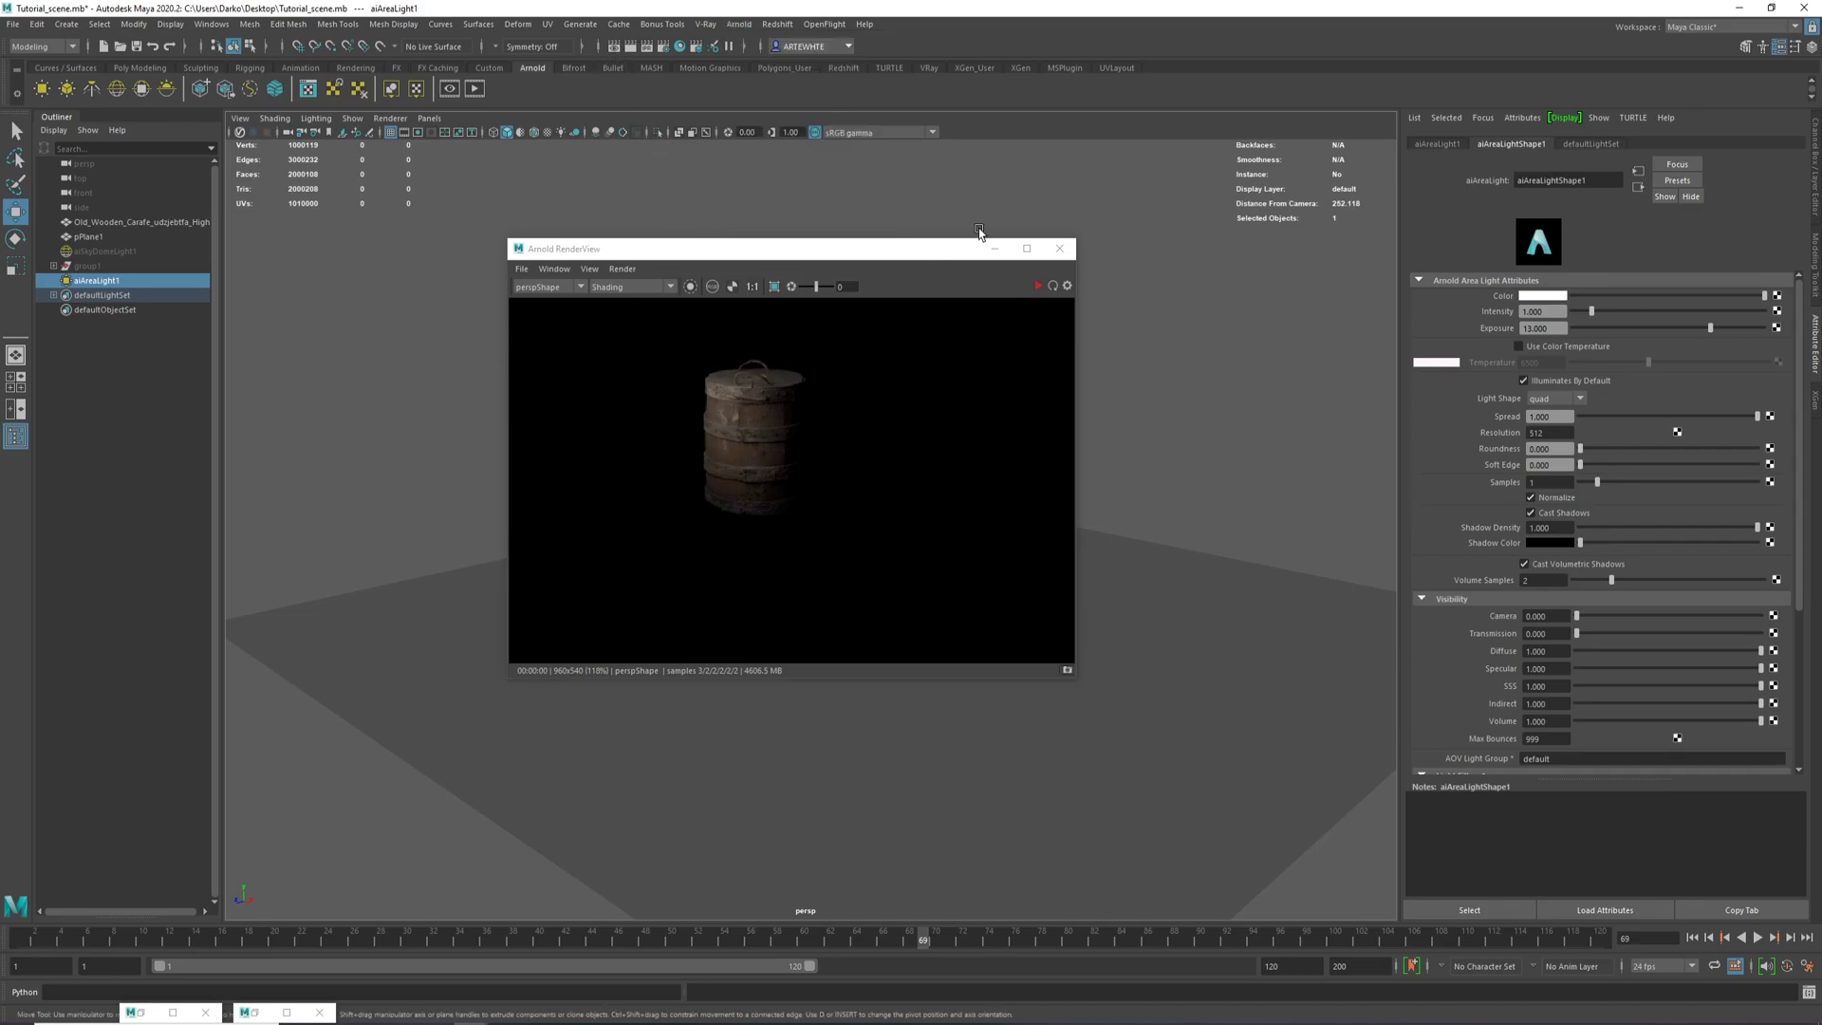
{"action": "left_click_drag", "start_coordinate": [979, 248], "coordinate": [1236, 208]}
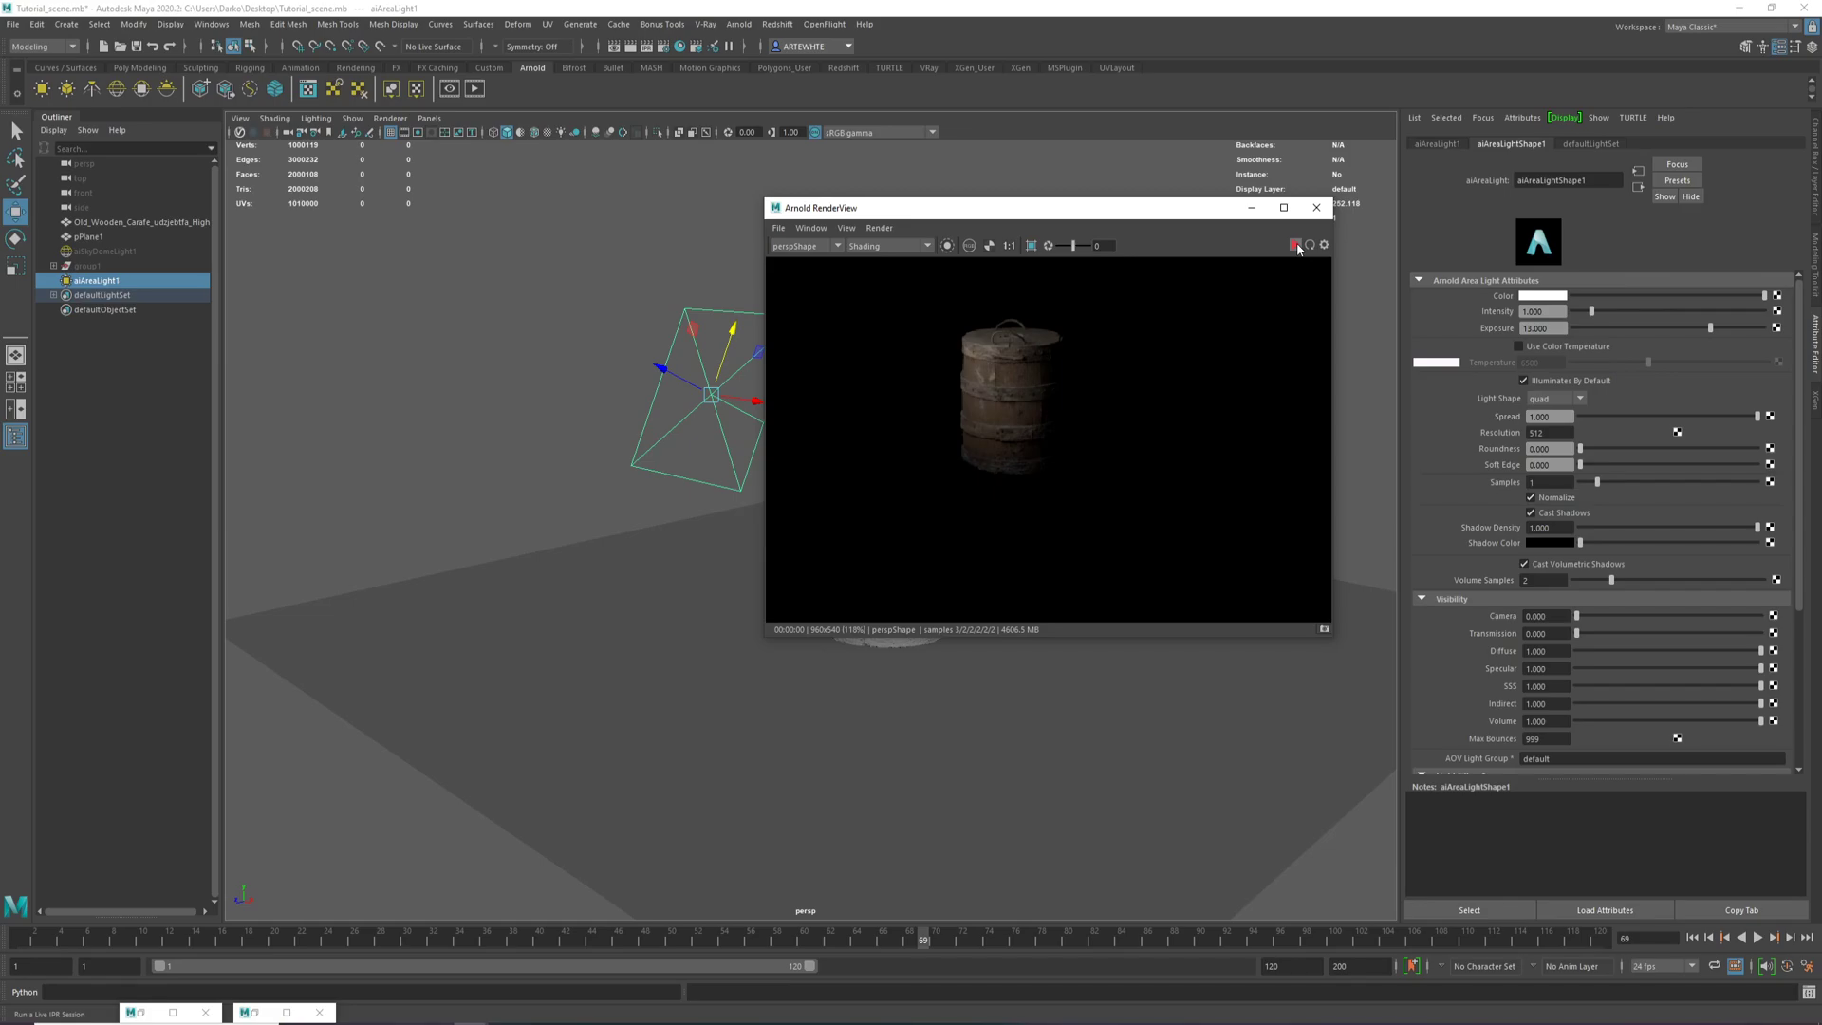
Restart the IPR render, set the area light's Exposure to 15, and select the floor plane.
{"action": "left_click", "coordinate": [1295, 246]}
{"action": "right_click_drag", "start_coordinate": [545, 471], "coordinate": [942, 760], "text": "alt"}
{"action": "left_click_drag", "start_coordinate": [942, 760], "coordinate": [576, 736], "text": "alt"}
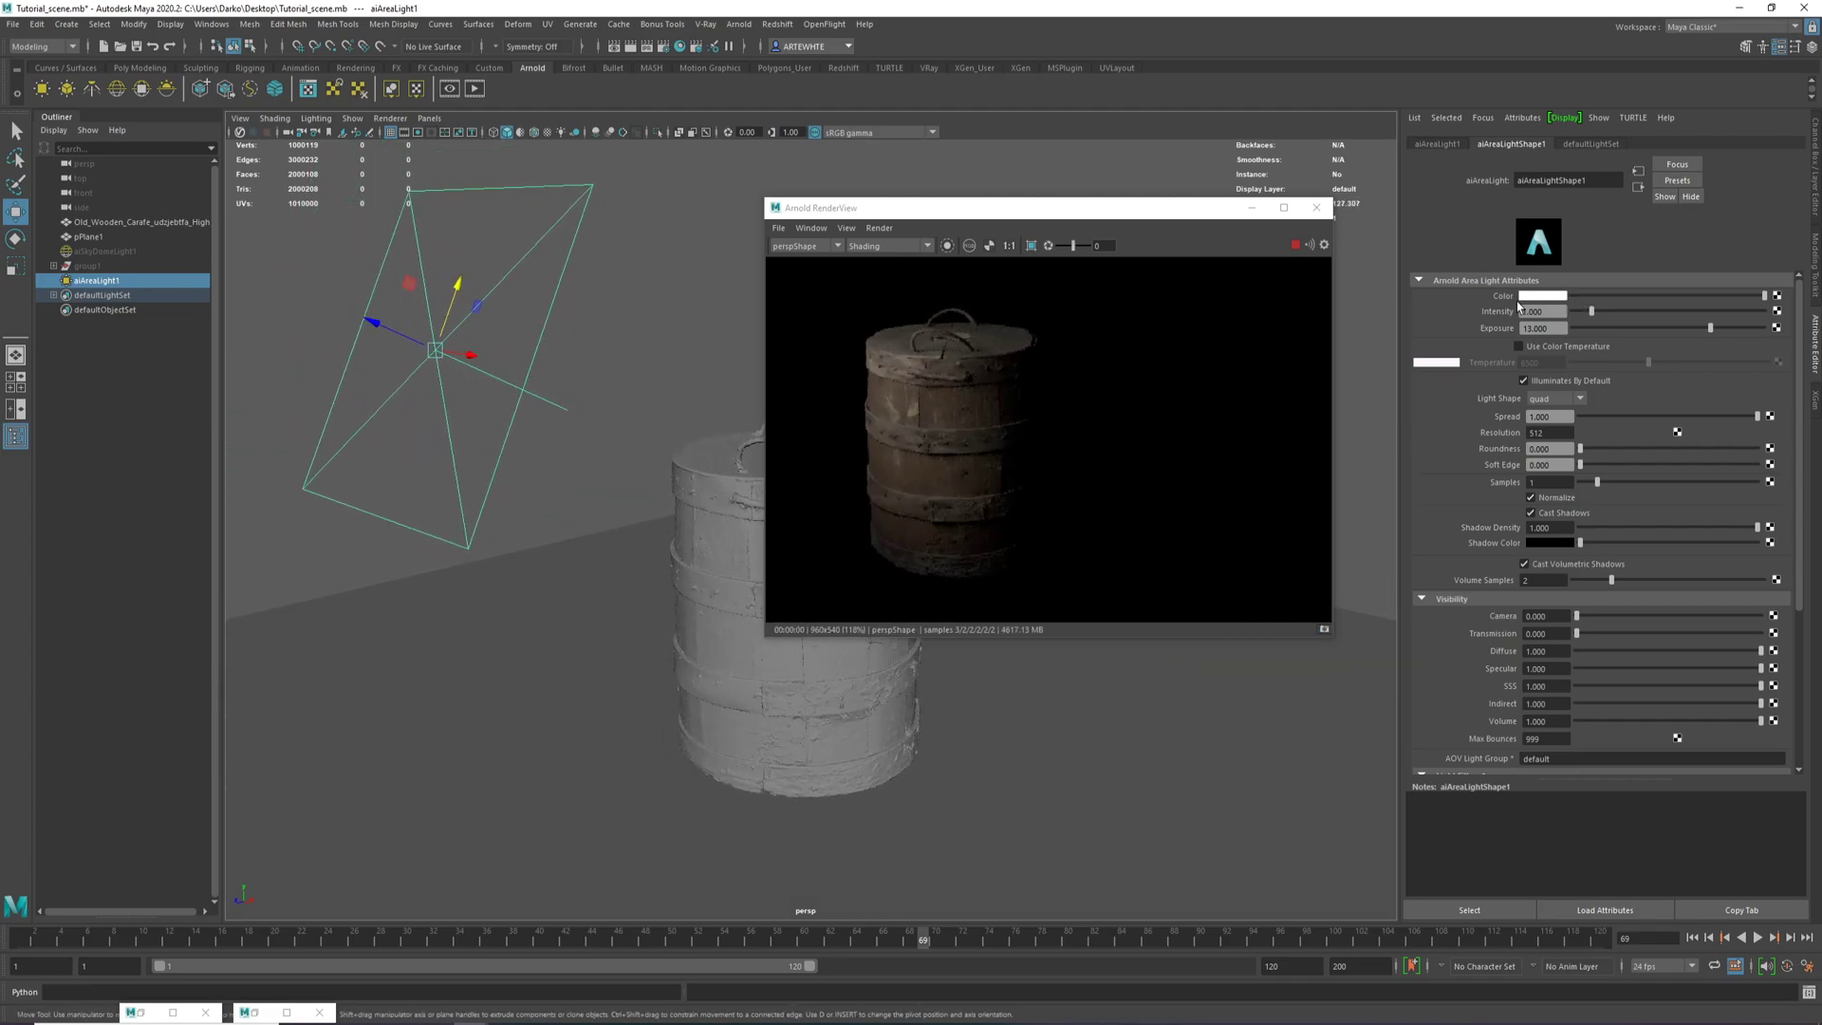
{"action": "left_click_drag", "start_coordinate": [1552, 328], "coordinate": [1447, 343]}
{"action": "key", "text": "Return"}
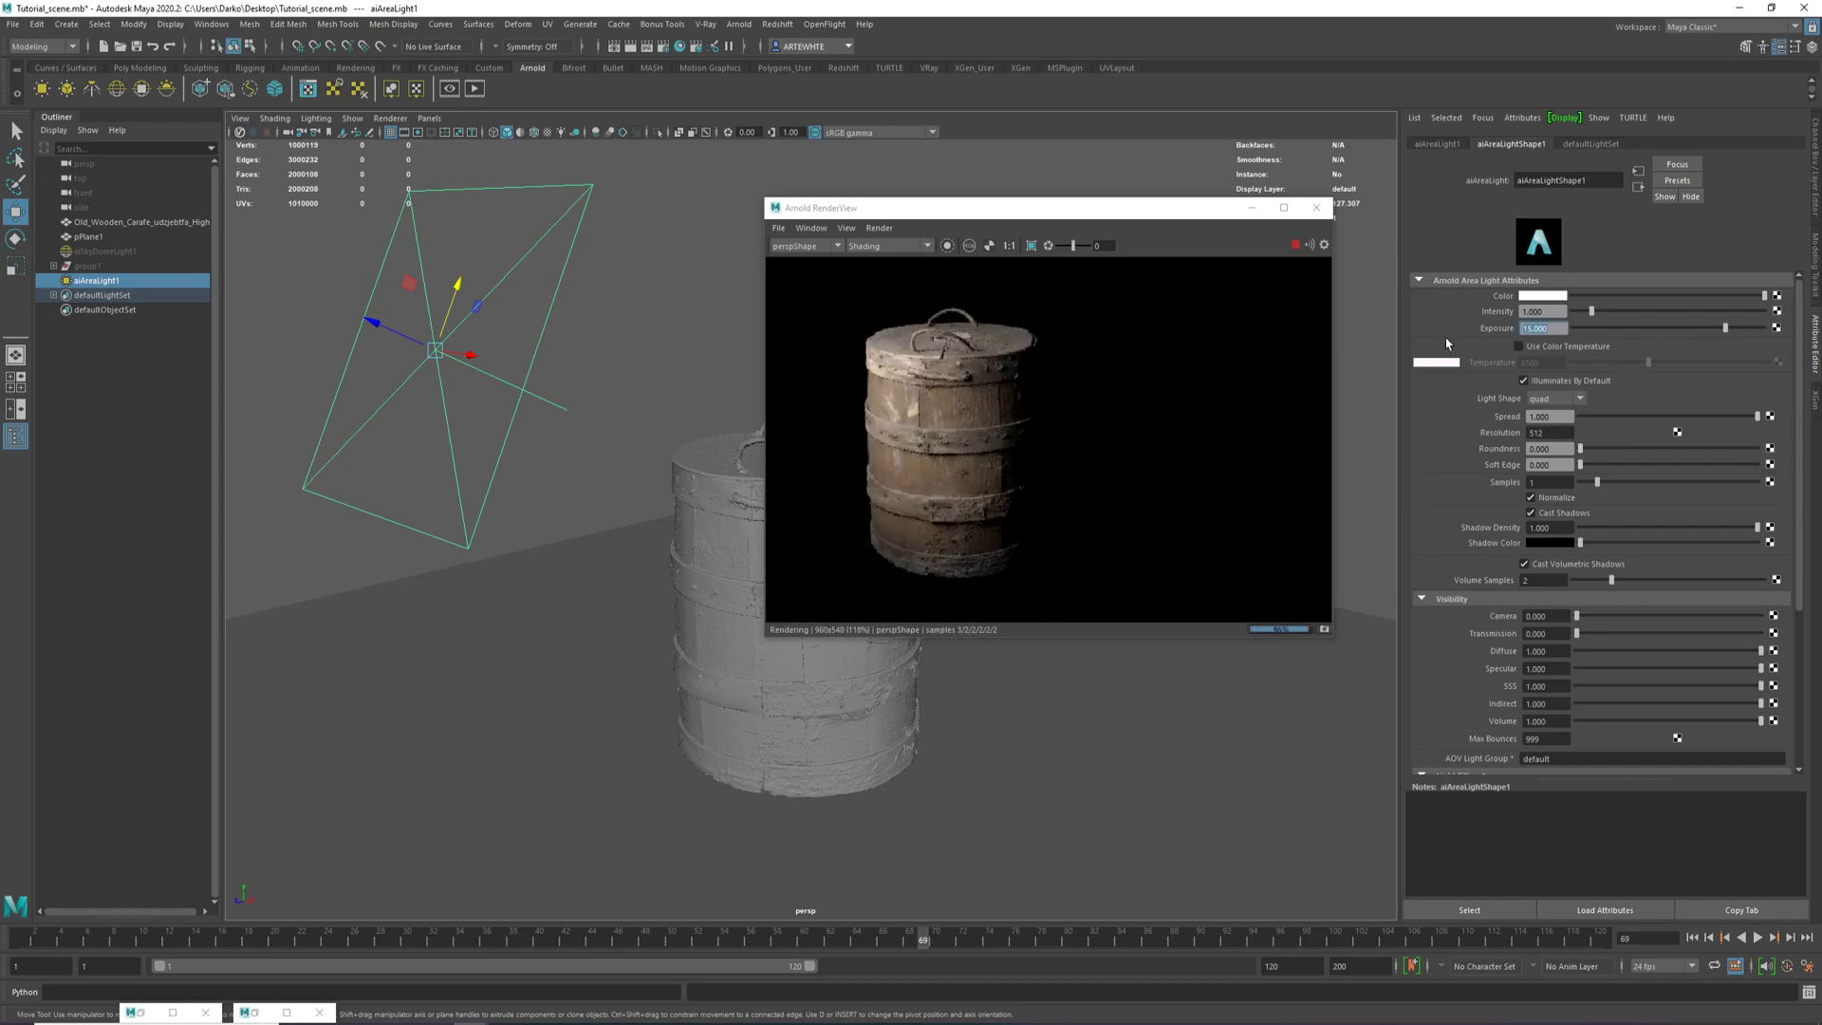
{"action": "left_click_drag", "start_coordinate": [561, 541], "coordinate": [545, 505], "text": "alt"}
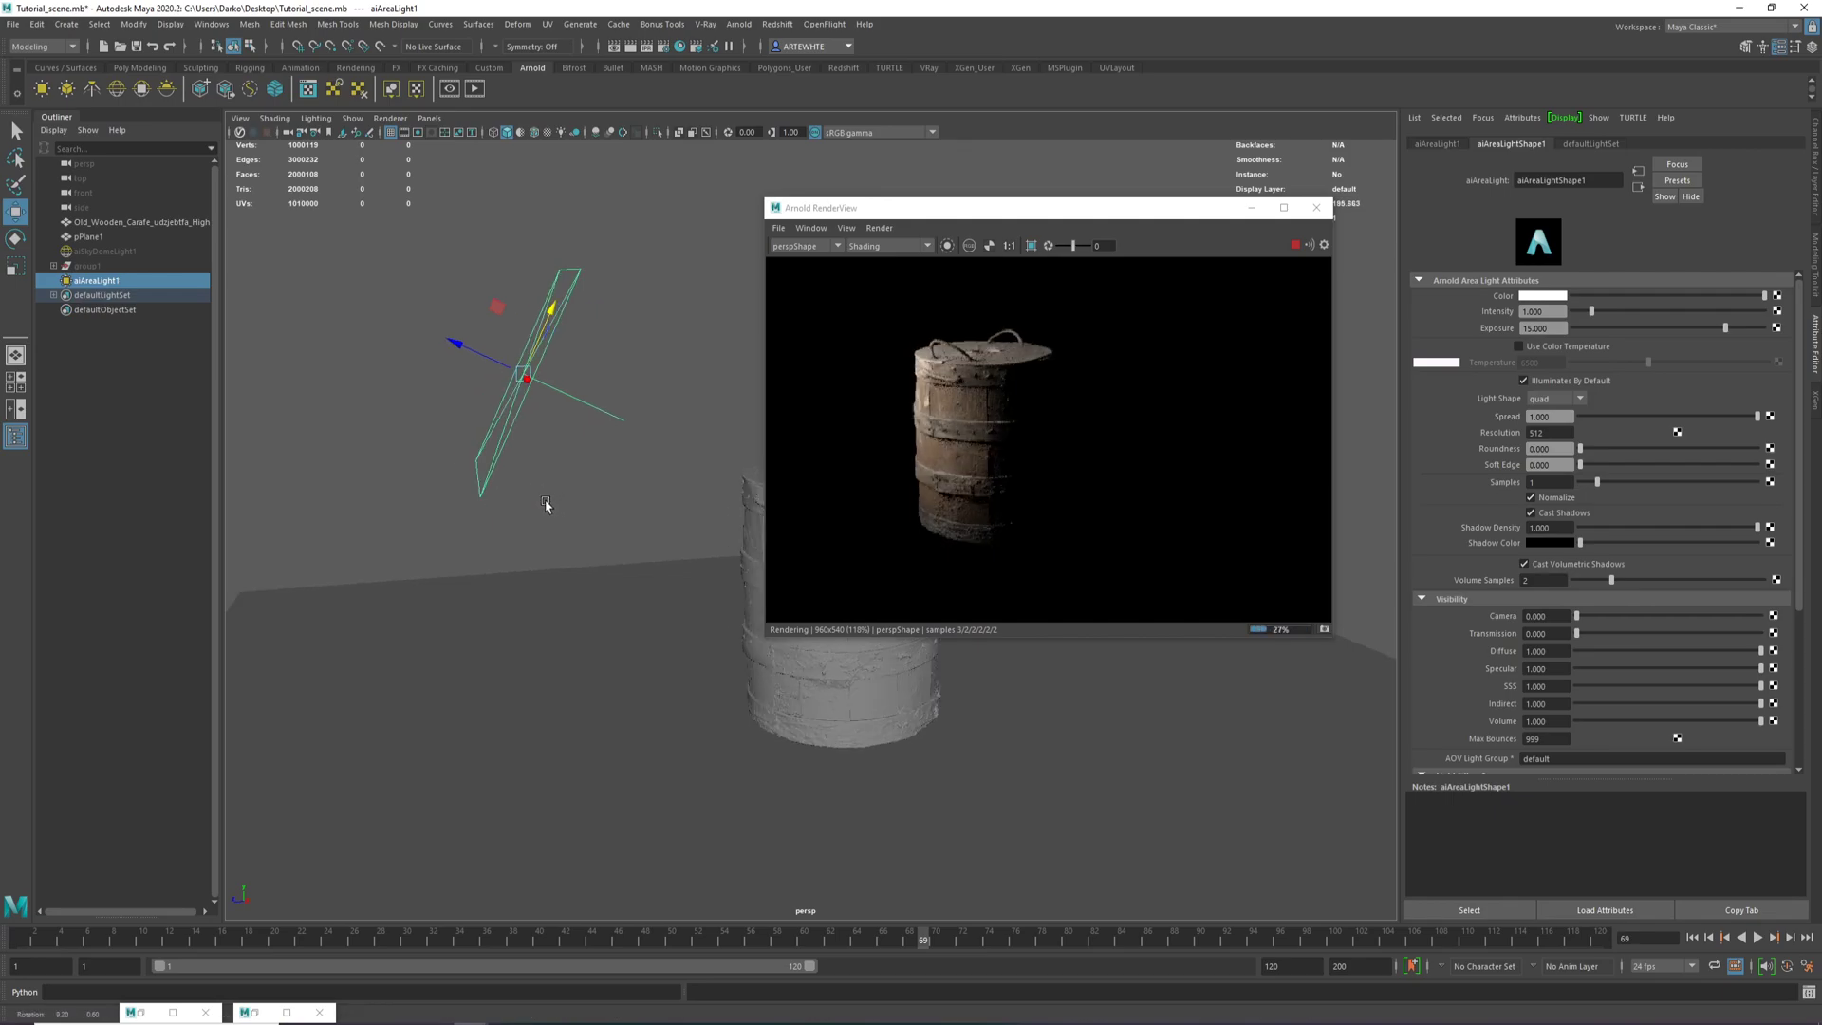
{"action": "left_click", "coordinate": [617, 698]}
Assign a new Arnold aiStandardSurface material to the floor plane.
{"action": "right_click", "coordinate": [642, 626]}
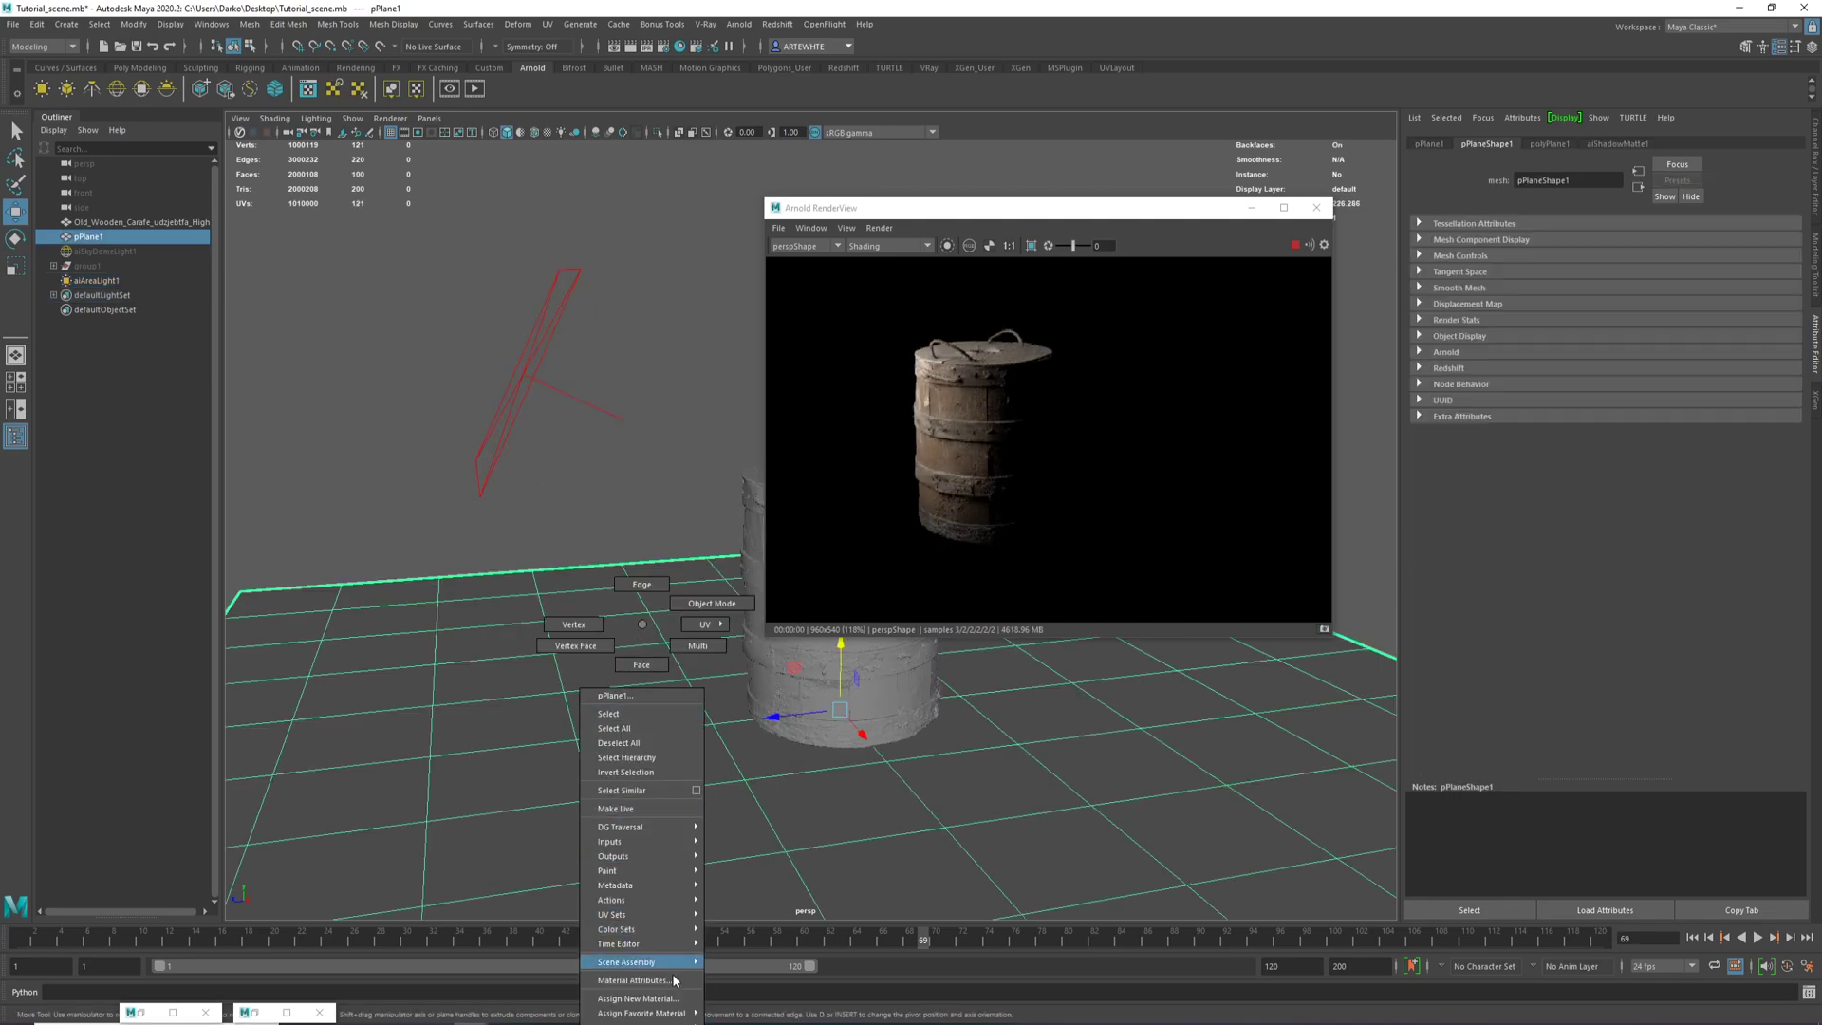
{"action": "left_click", "coordinate": [632, 998]}
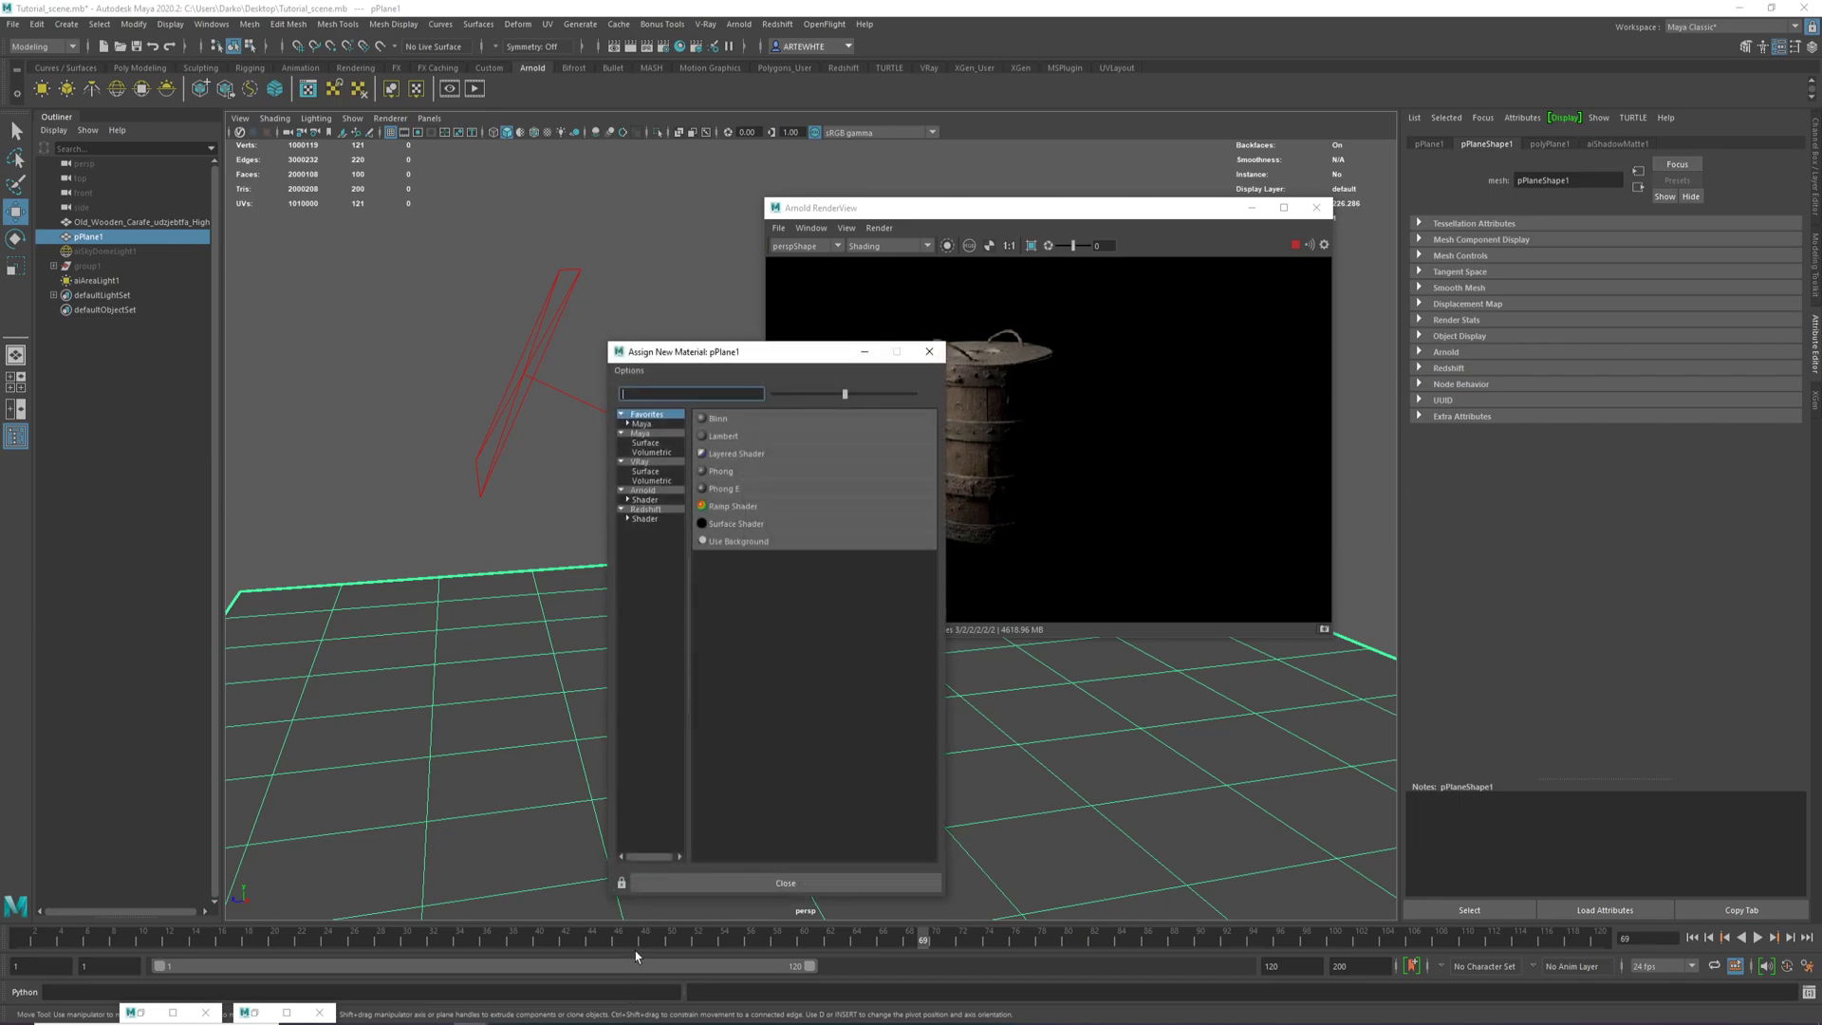
{"action": "left_click", "coordinate": [641, 500]}
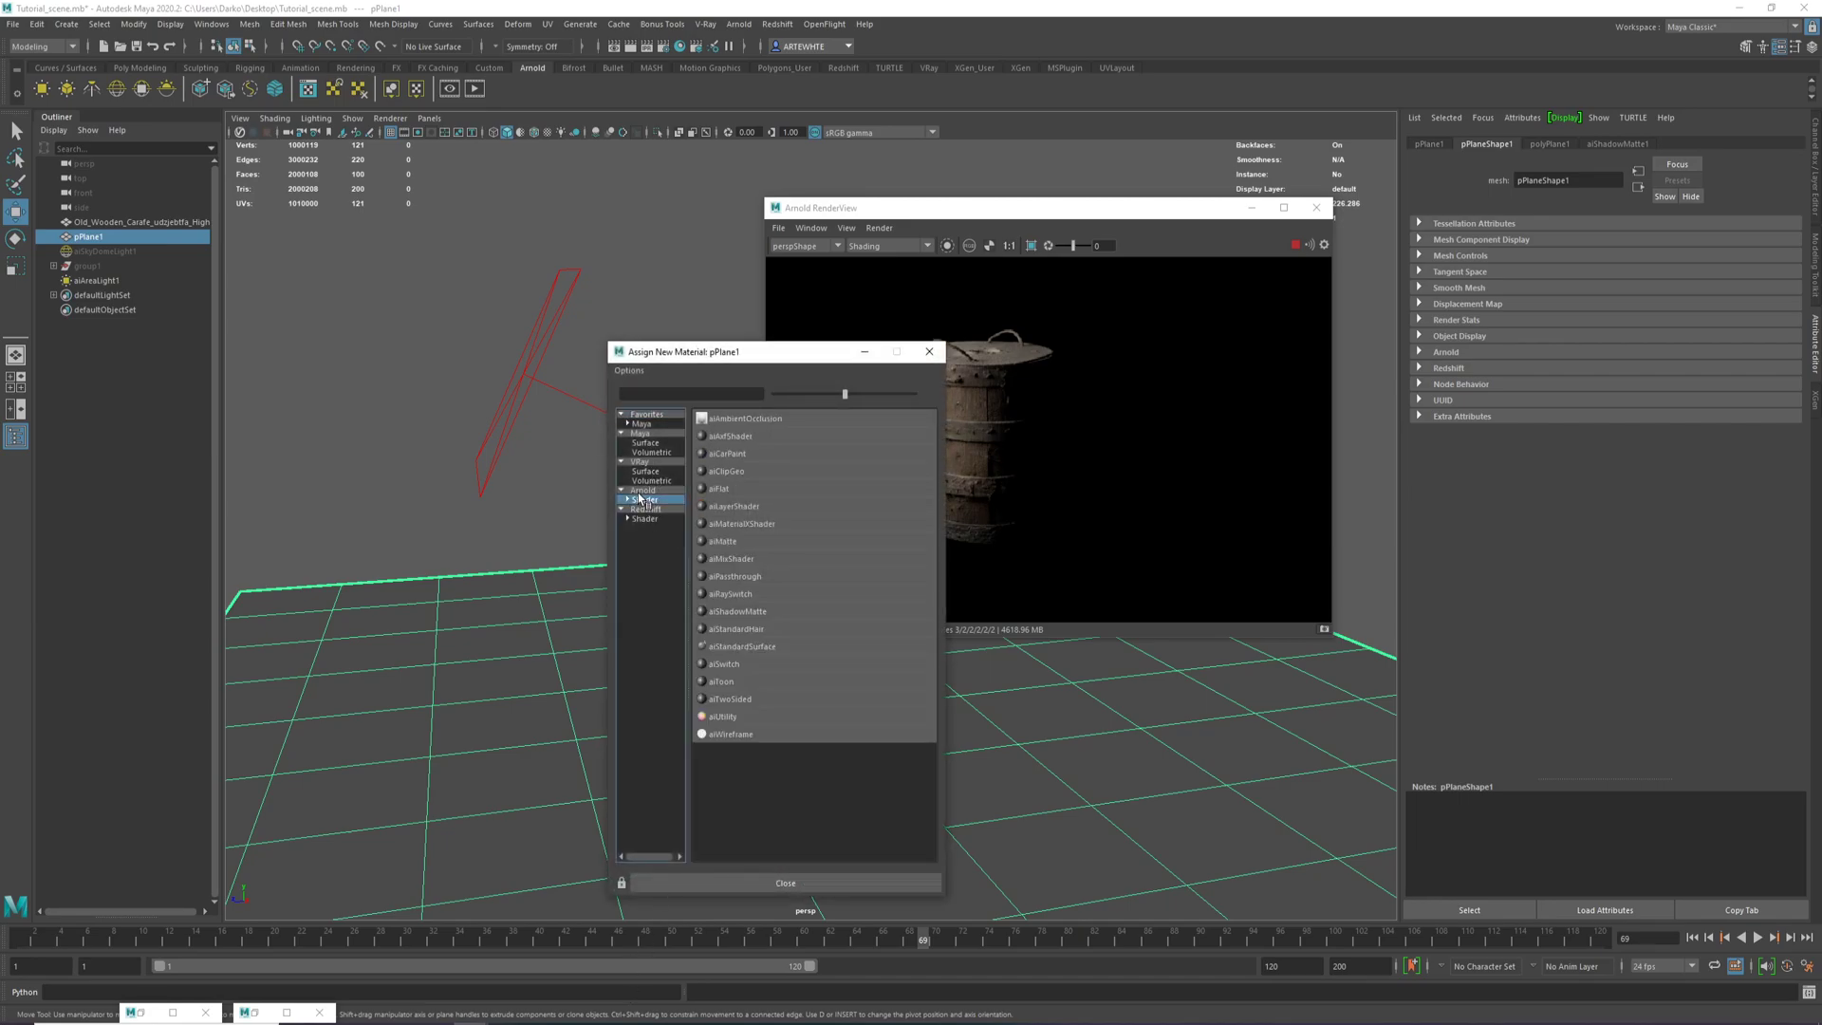
{"action": "left_click", "coordinate": [774, 650]}
Set the floor material's Specular Weight to 0 and Base Weight to 0.2.
{"action": "left_click_drag", "start_coordinate": [654, 645], "coordinate": [630, 630], "text": "alt"}
{"action": "right_click", "coordinate": [525, 579]}
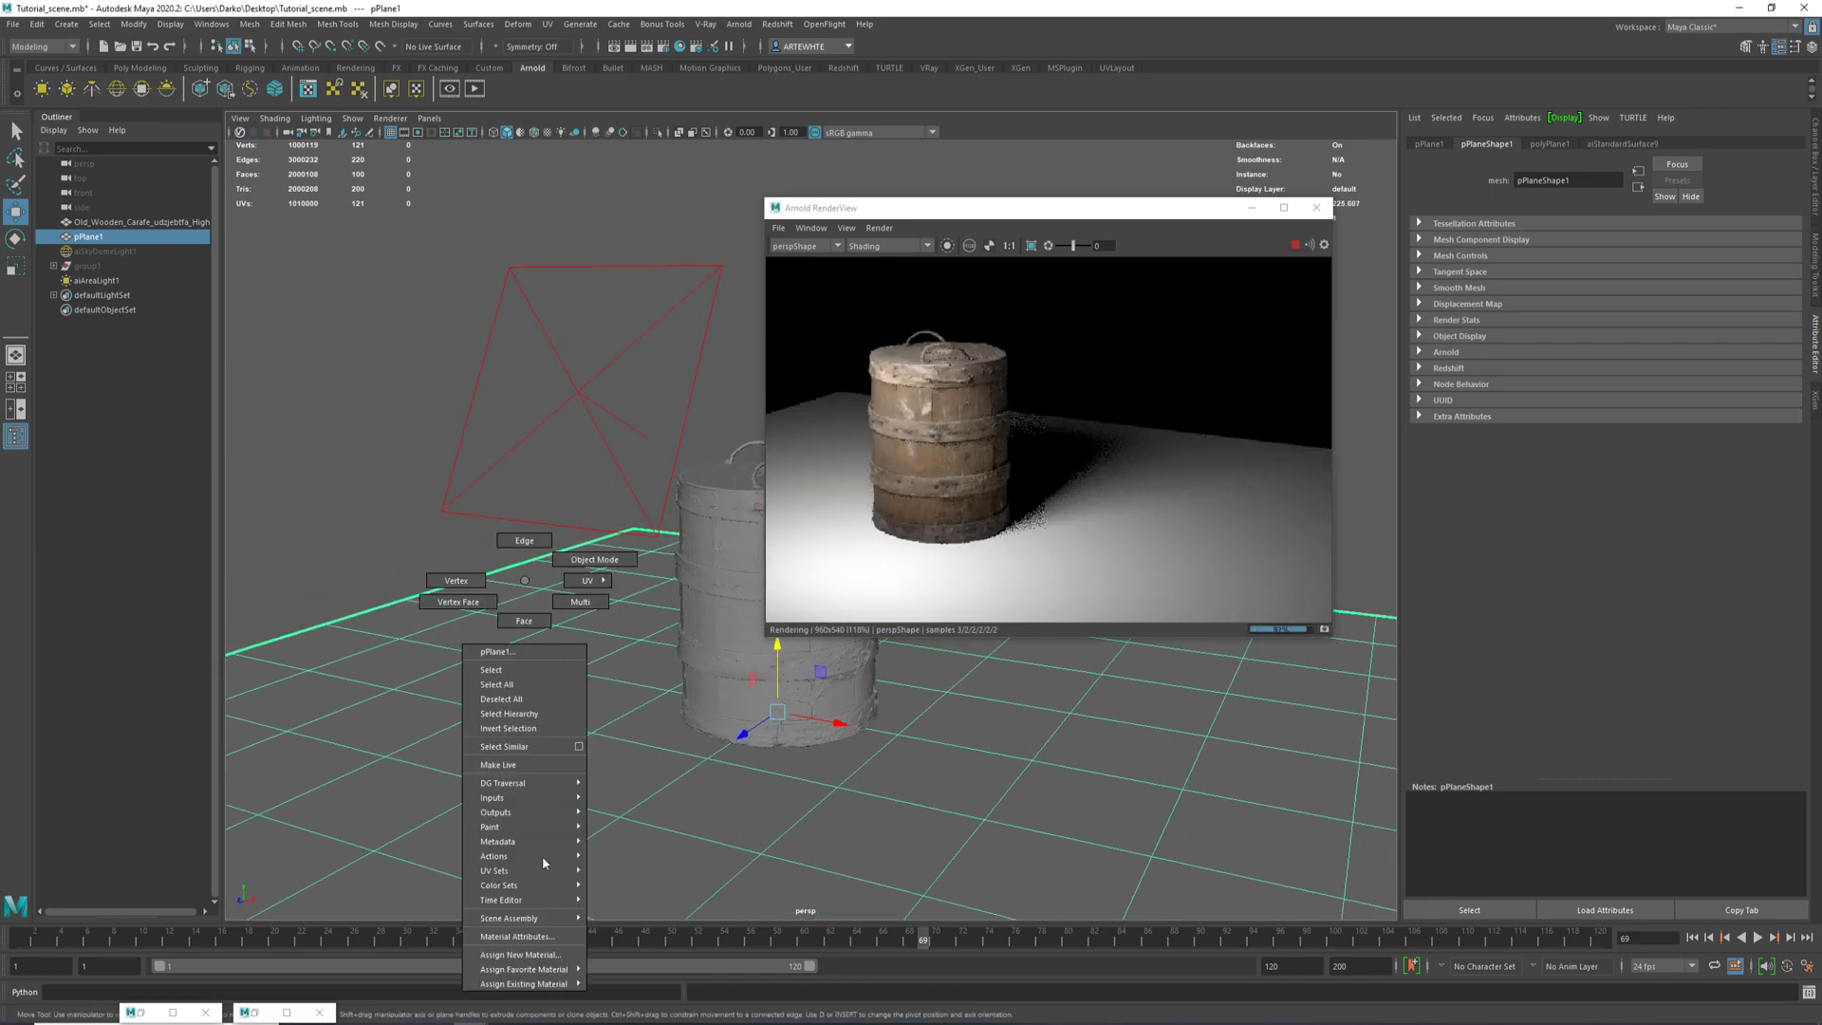
{"action": "left_click", "coordinate": [529, 936]}
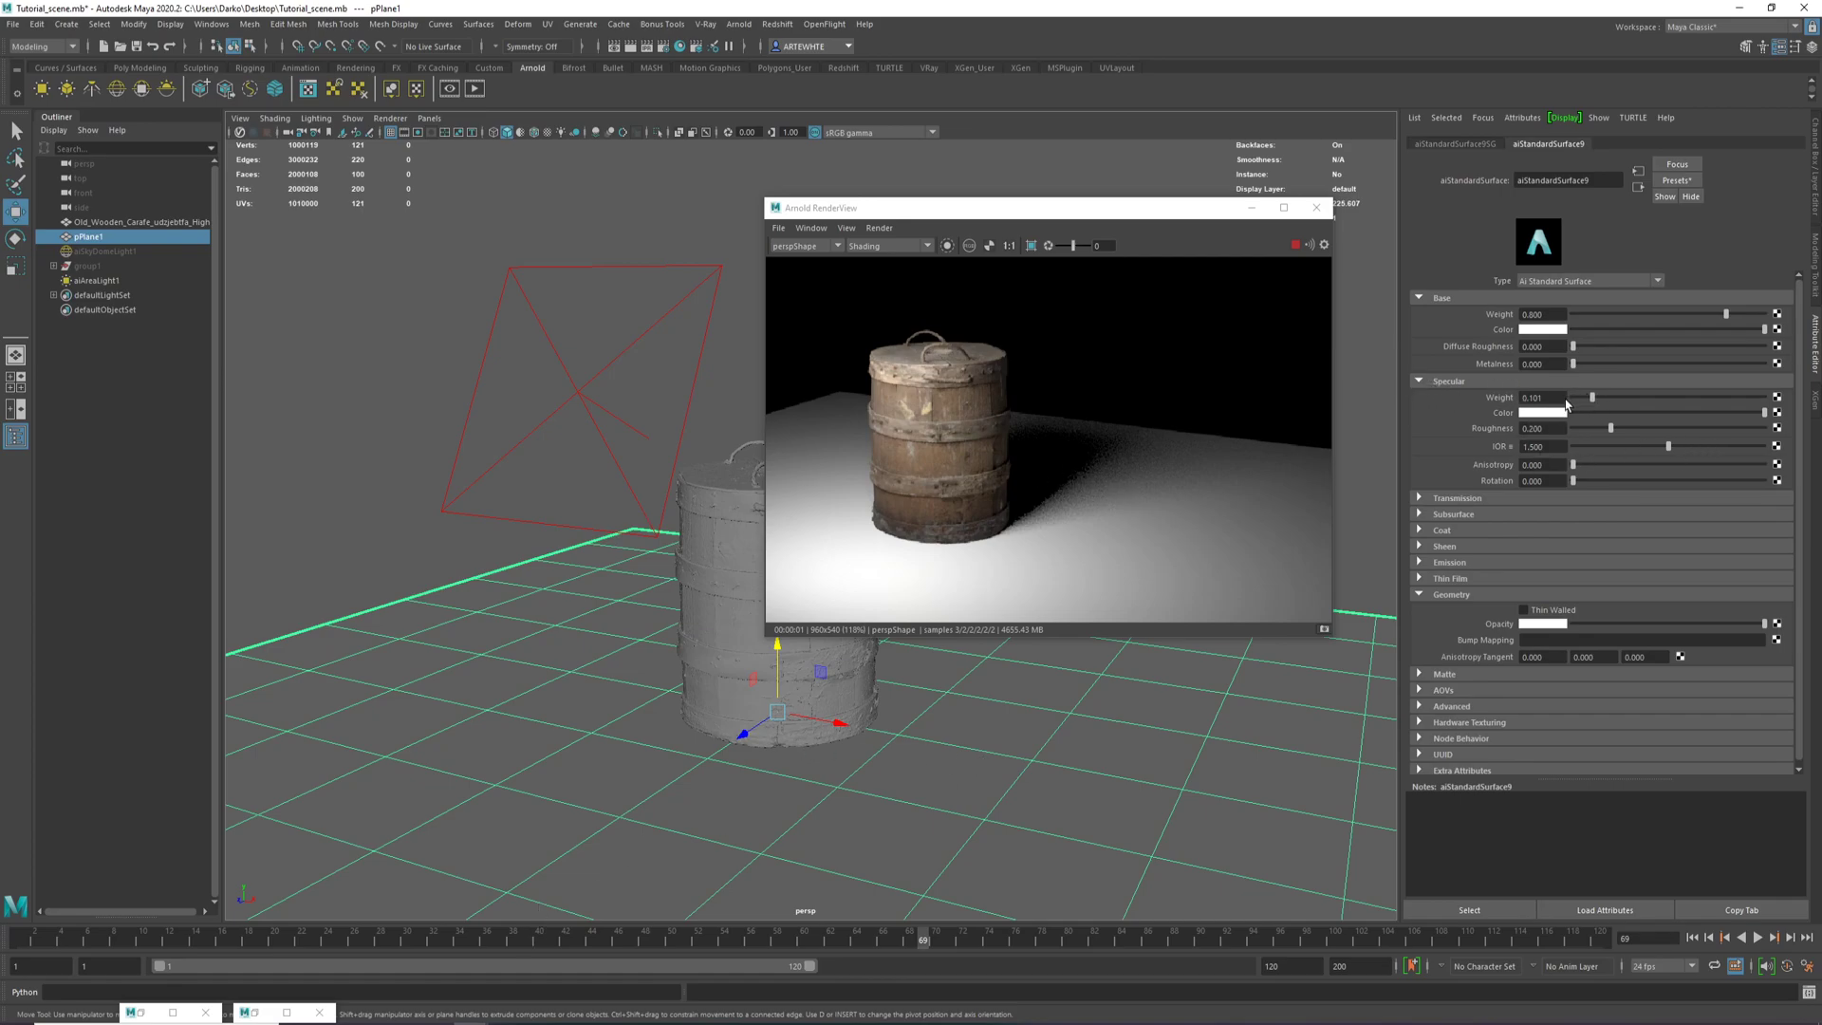
{"action": "left_click_drag", "start_coordinate": [1521, 403], "coordinate": [1516, 402], "text": "ctrl"}
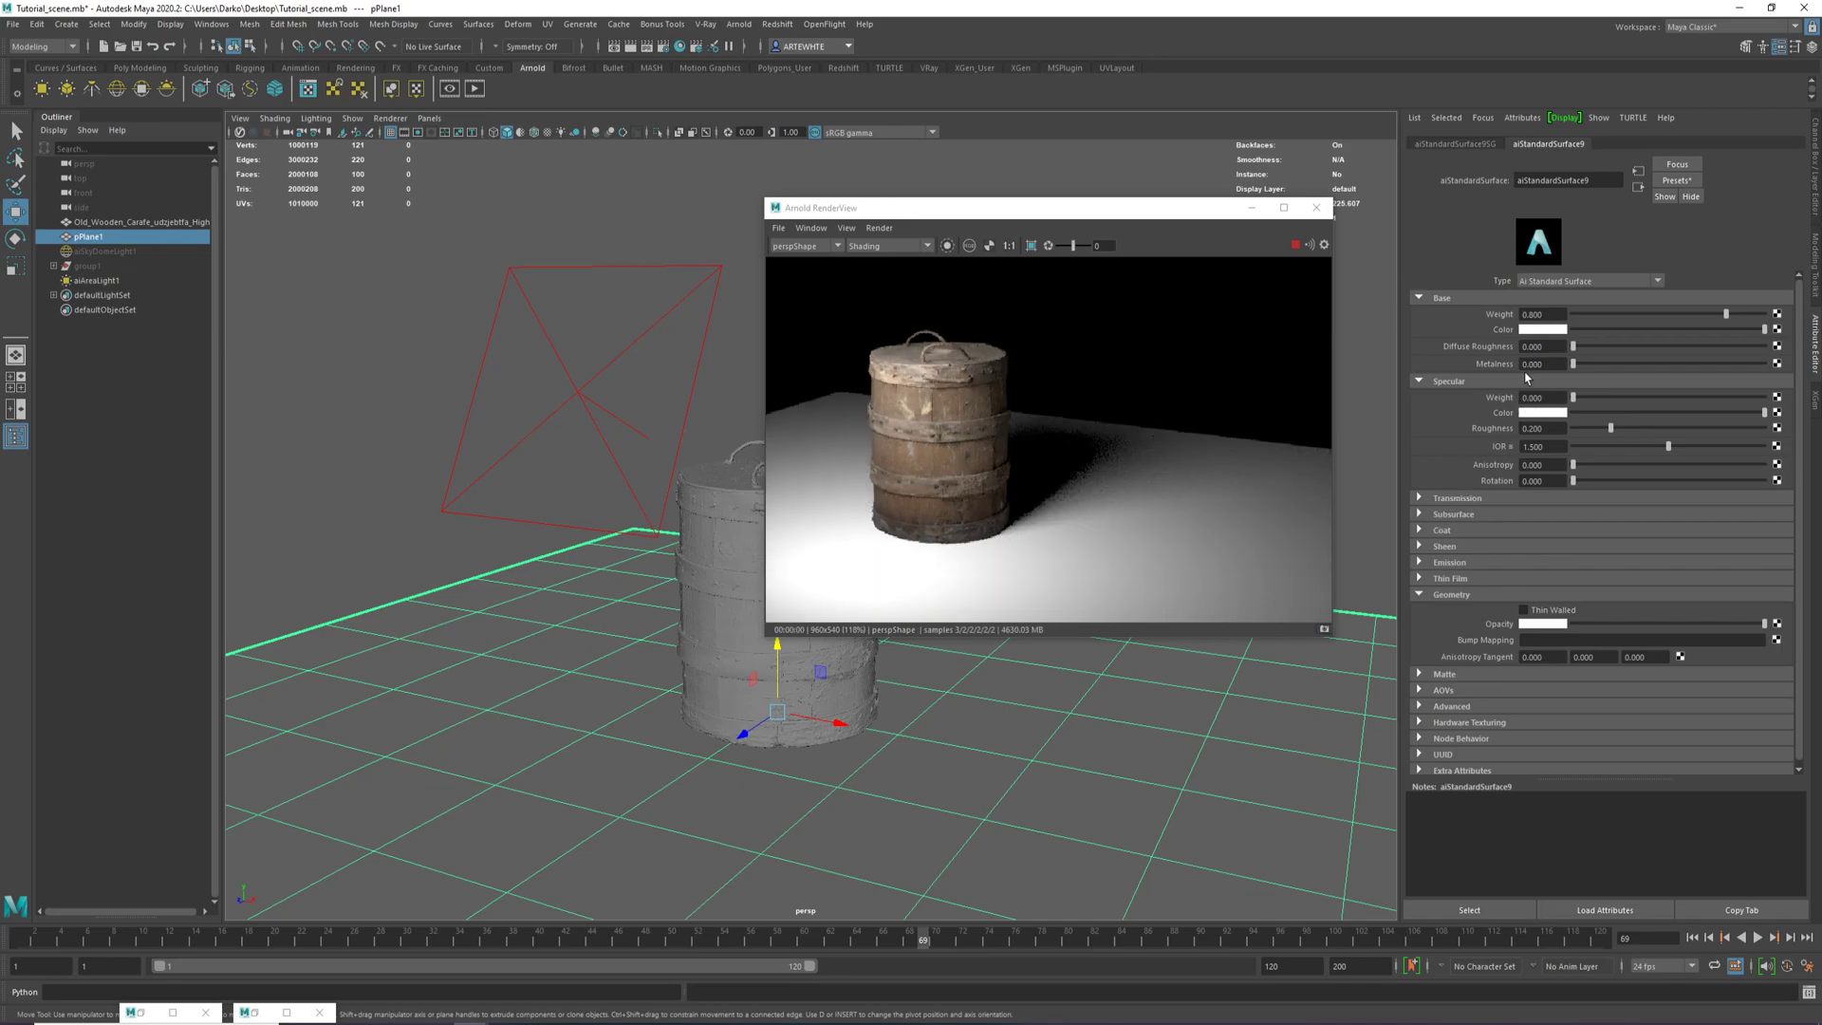
{"action": "left_click", "coordinate": [1556, 313]}
{"action": "type", "text": "0.2"}
{"action": "key", "text": "Return"}
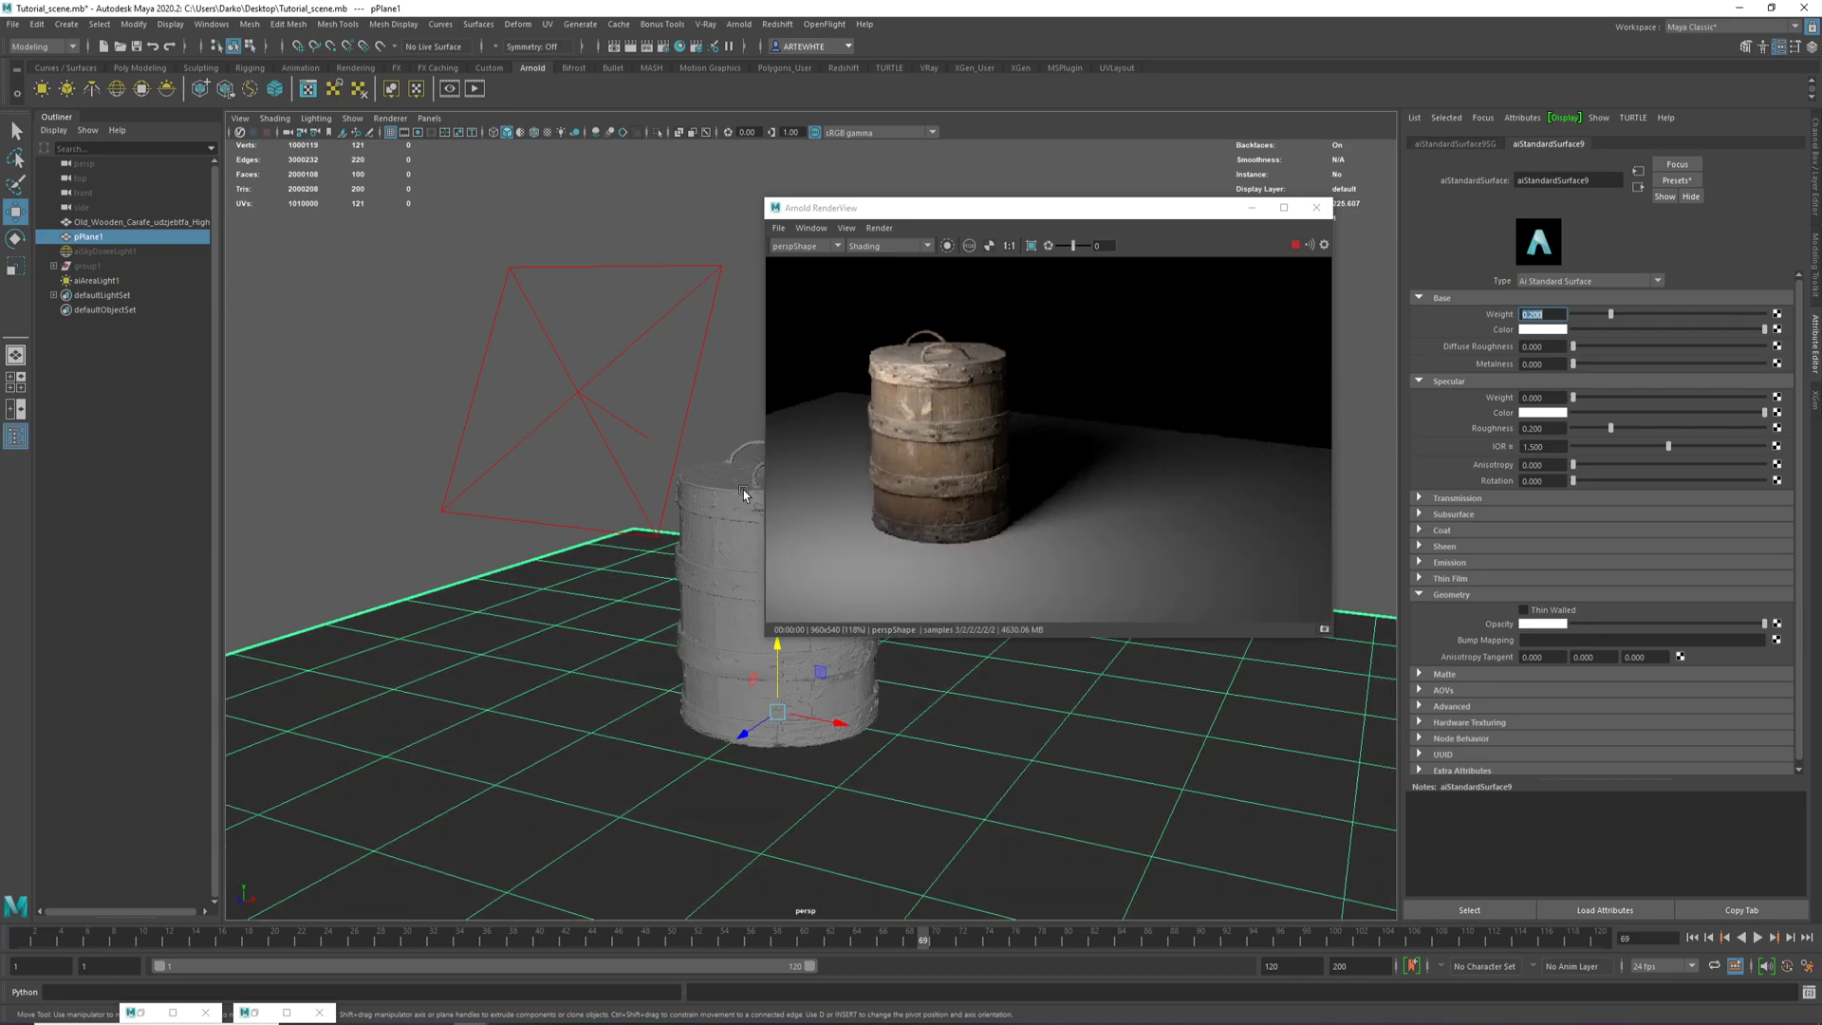
Orbit and zoom around the barrel to a level, wide view of the dimmer floor.
{"action": "left_click_drag", "start_coordinate": [937, 789], "coordinate": [892, 781], "text": "alt"}
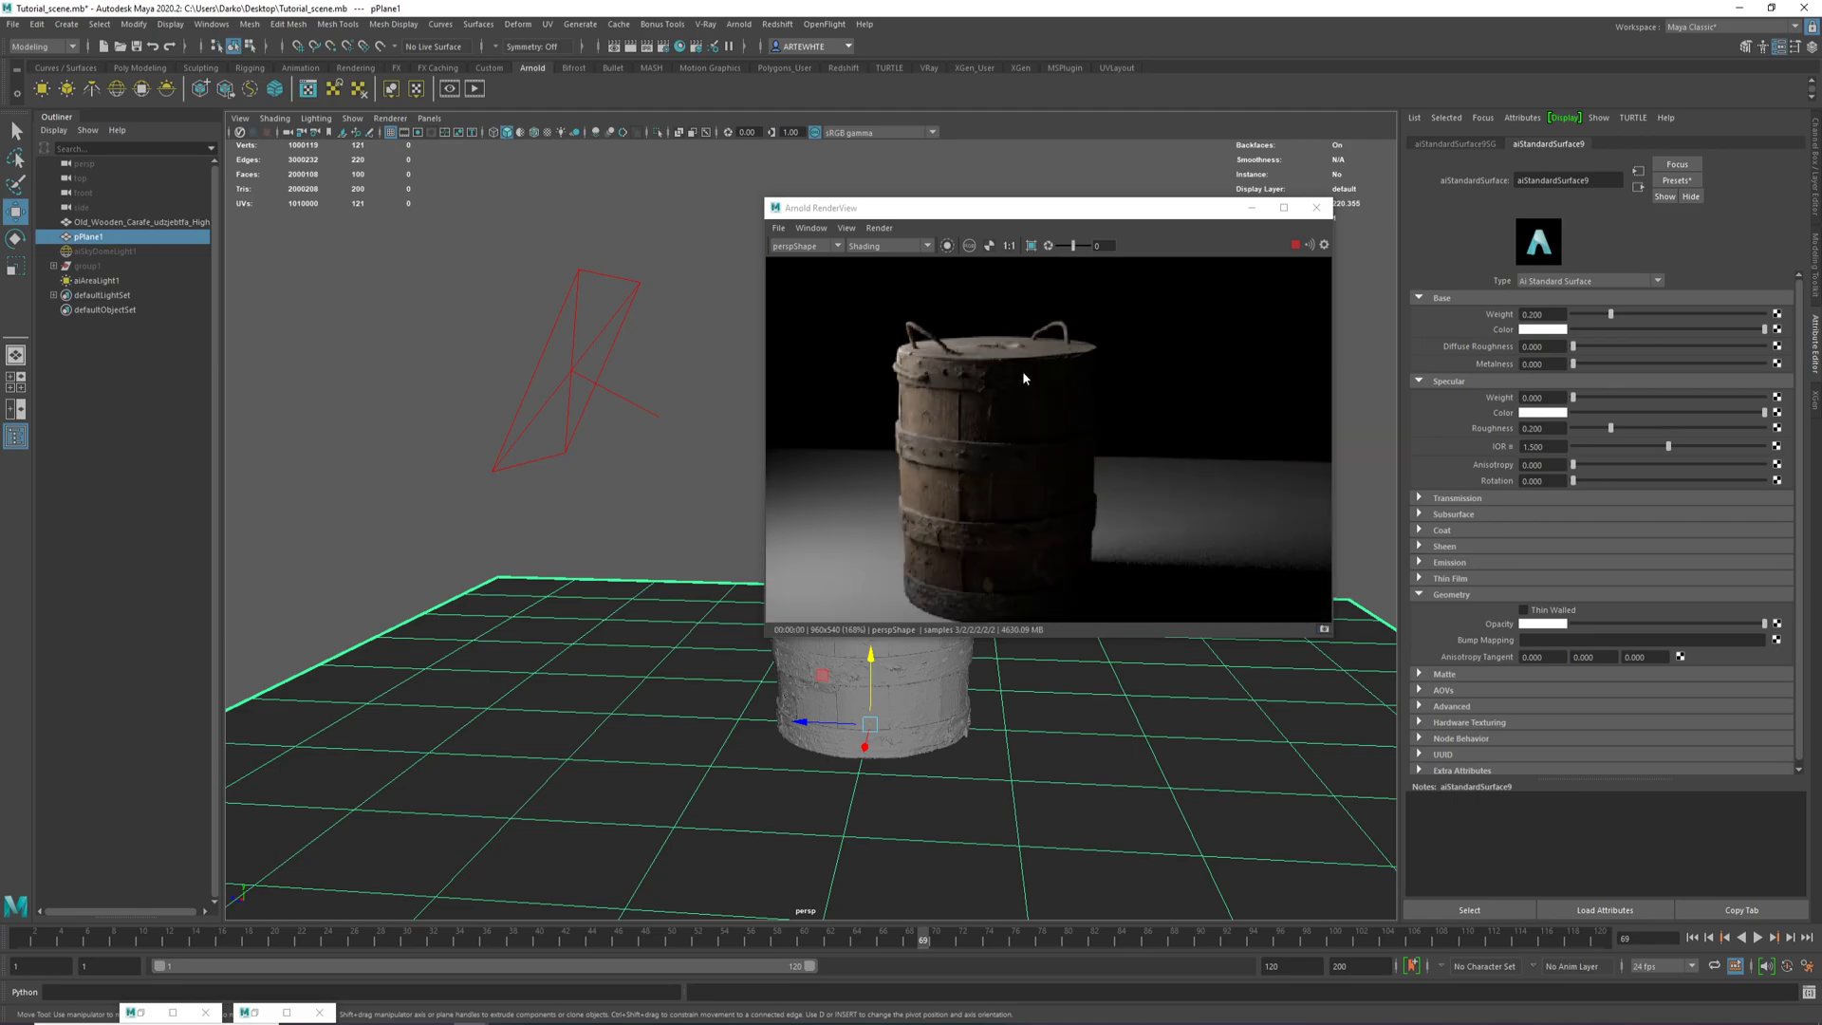
{"action": "scroll", "coordinate": [1019, 376], "scroll_direction": "down", "scroll_amount": 5}
{"action": "left_click_drag", "start_coordinate": [598, 458], "coordinate": [655, 484], "text": "alt"}
{"action": "scroll", "coordinate": [484, 524], "scroll_direction": "up", "scroll_amount": 10}
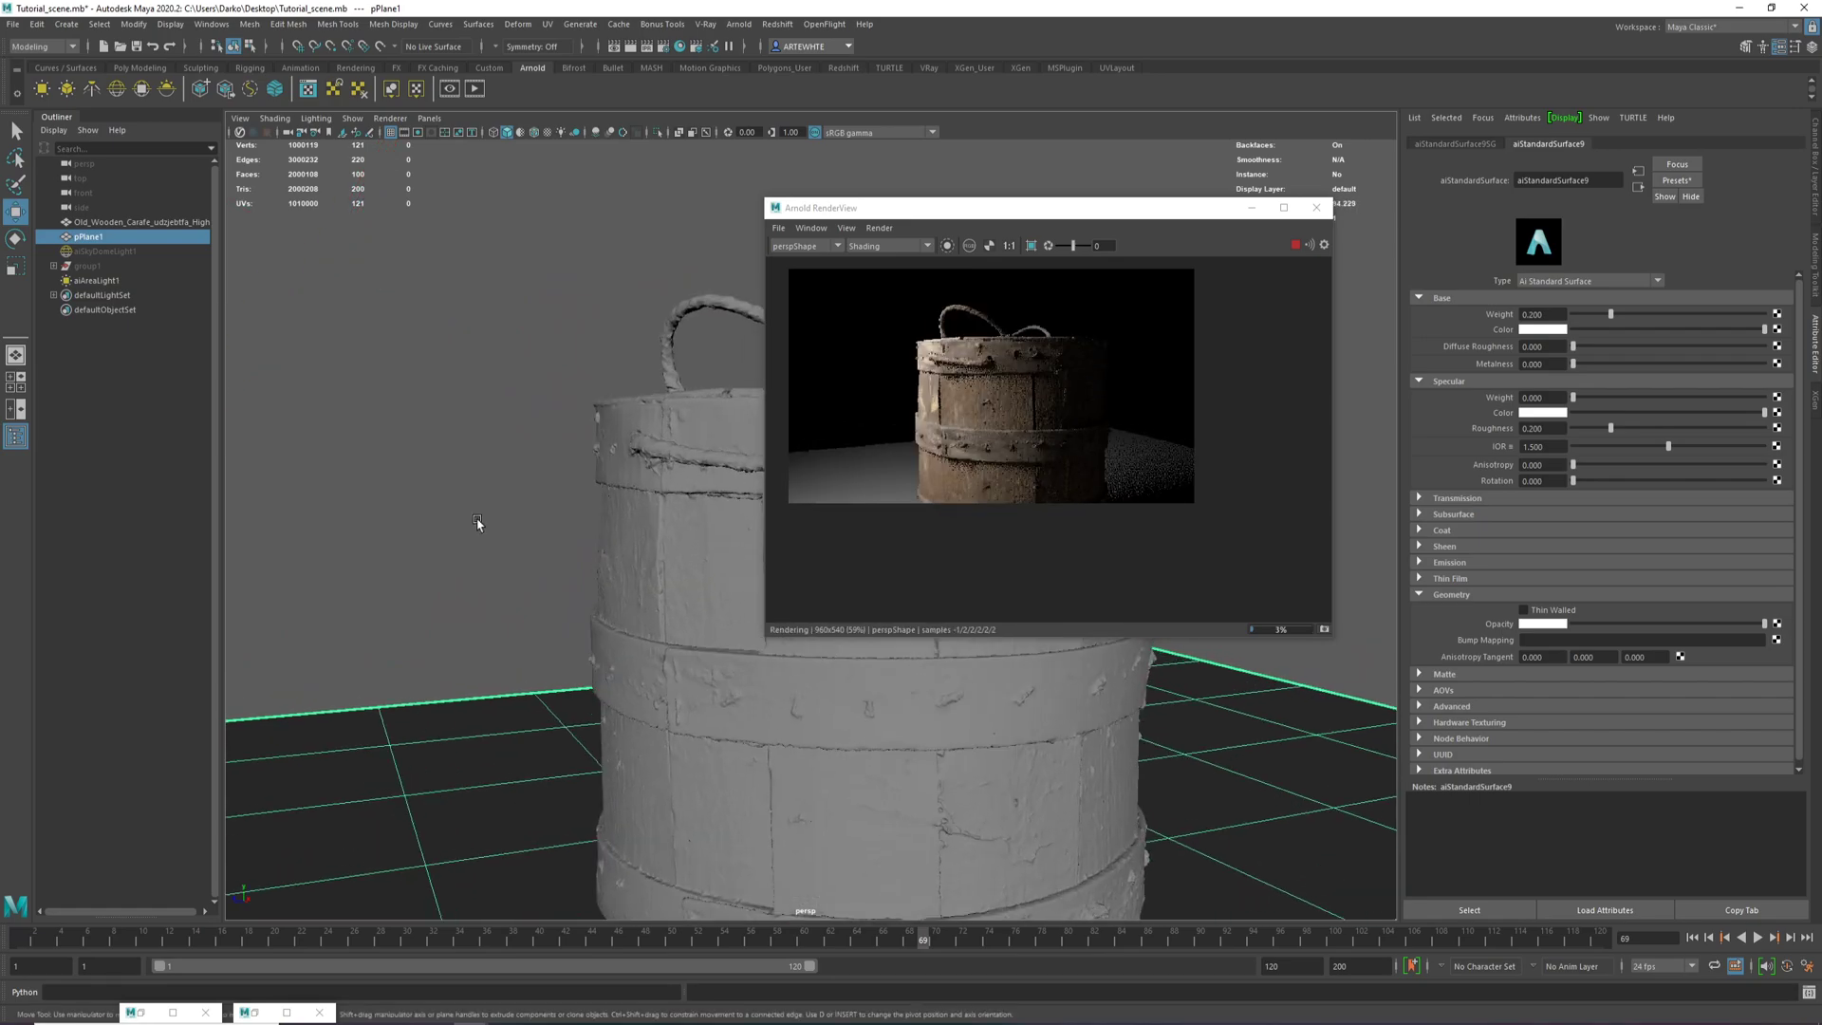
{"action": "left_click_drag", "start_coordinate": [484, 524], "coordinate": [854, 417], "text": "alt"}
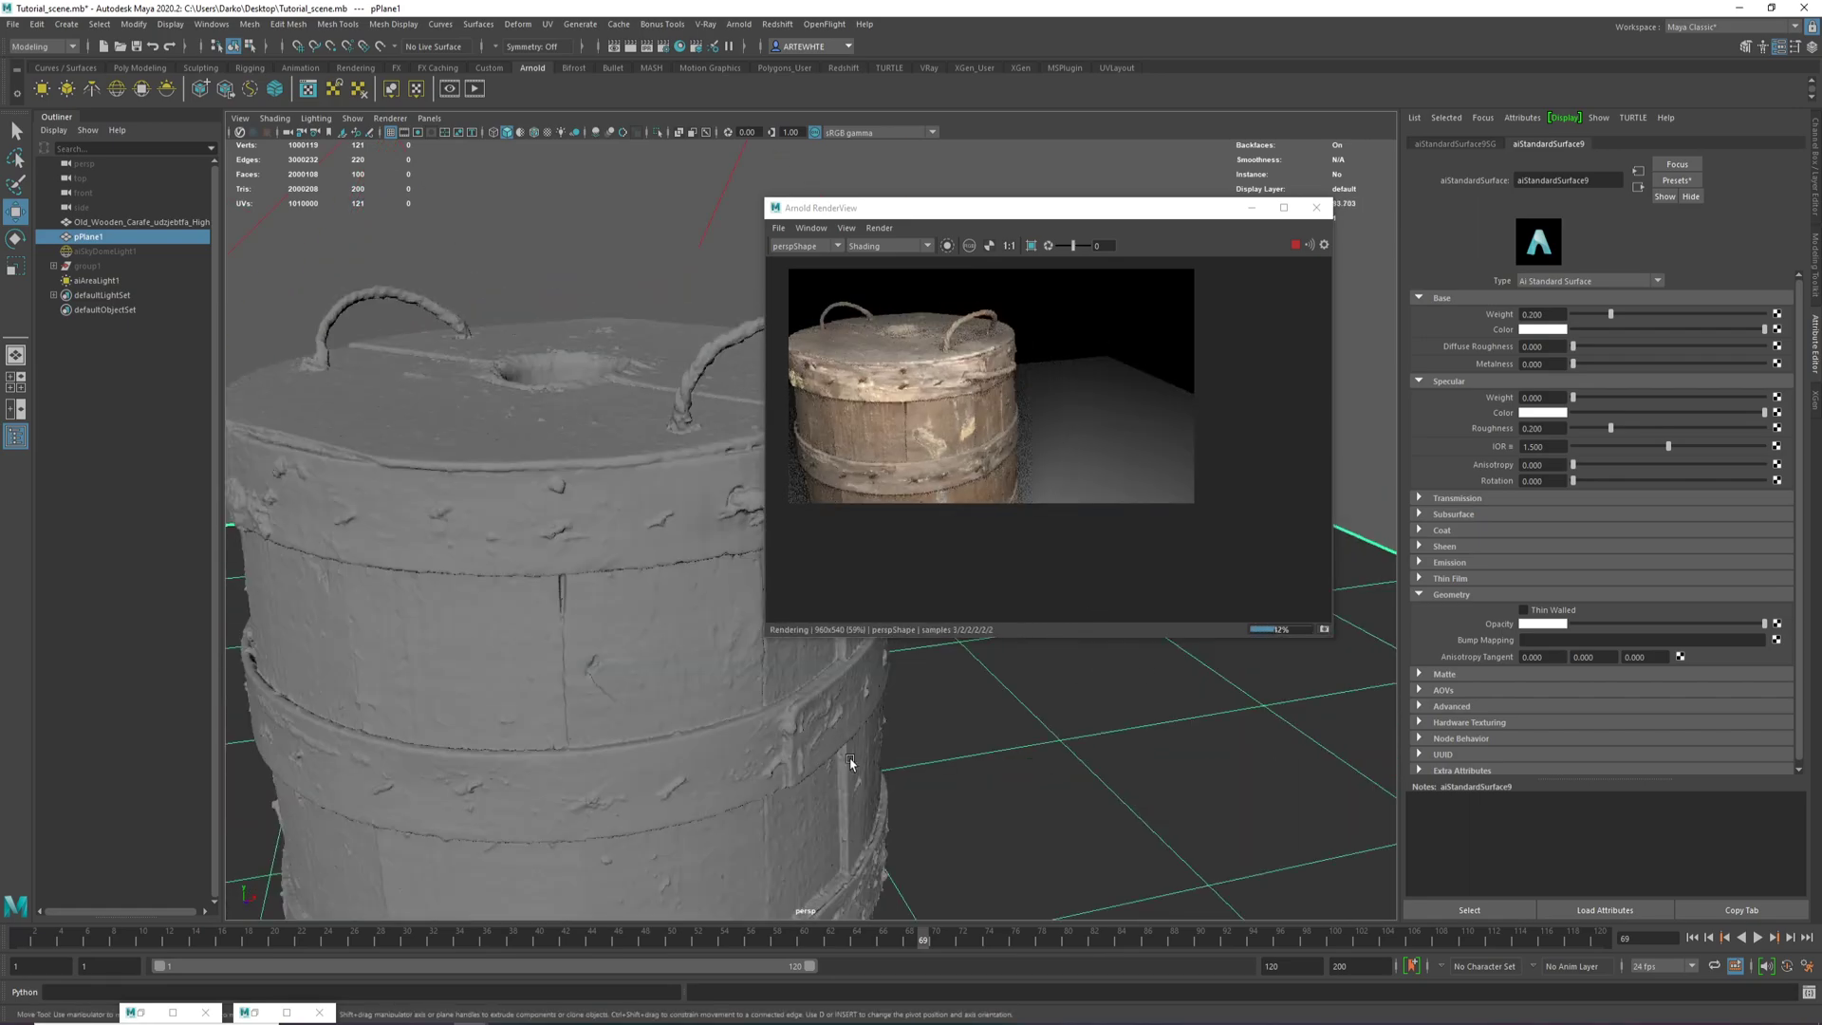
{"action": "scroll", "coordinate": [860, 780], "scroll_direction": "down", "scroll_amount": 8}
{"action": "left_click_drag", "start_coordinate": [861, 780], "coordinate": [1167, 944], "text": "alt"}
{"action": "scroll", "coordinate": [901, 778], "scroll_direction": "up", "scroll_amount": 5}
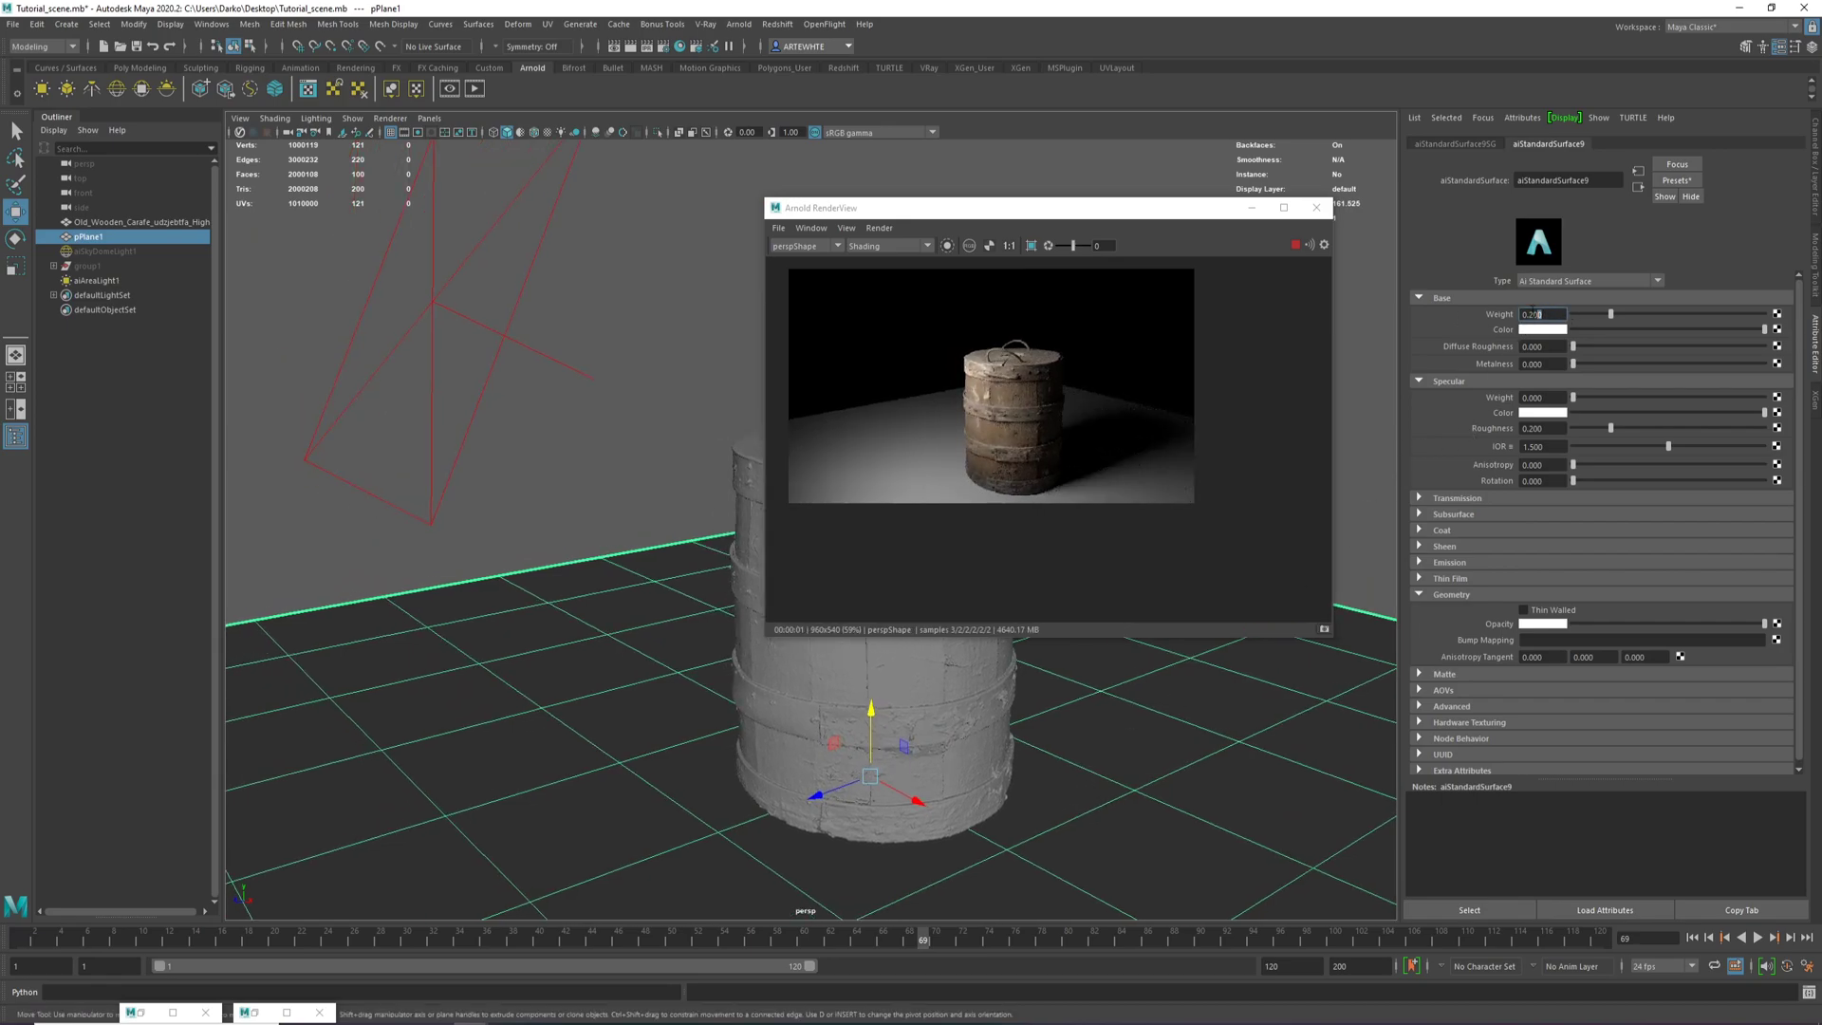
Select aiAreaLight1 and try an orange tint for its colour.
{"action": "left_click", "coordinate": [510, 320]}
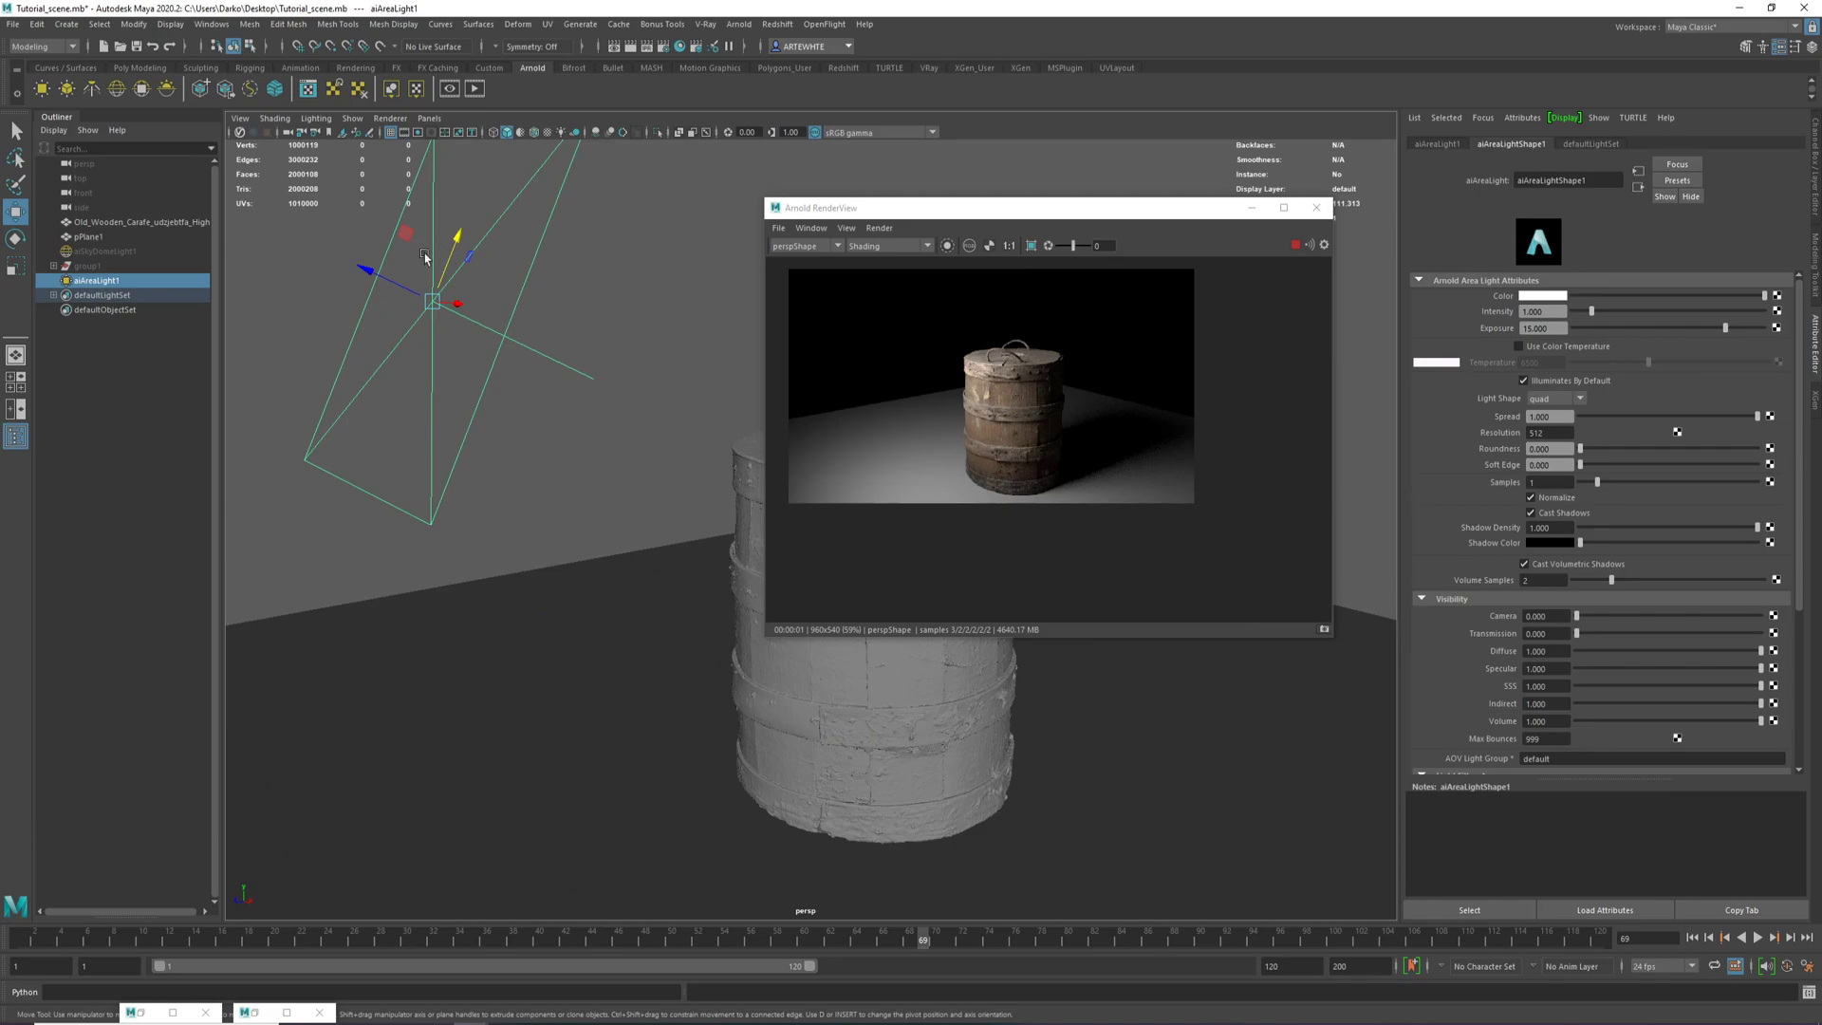
{"action": "left_click", "coordinate": [1531, 314]}
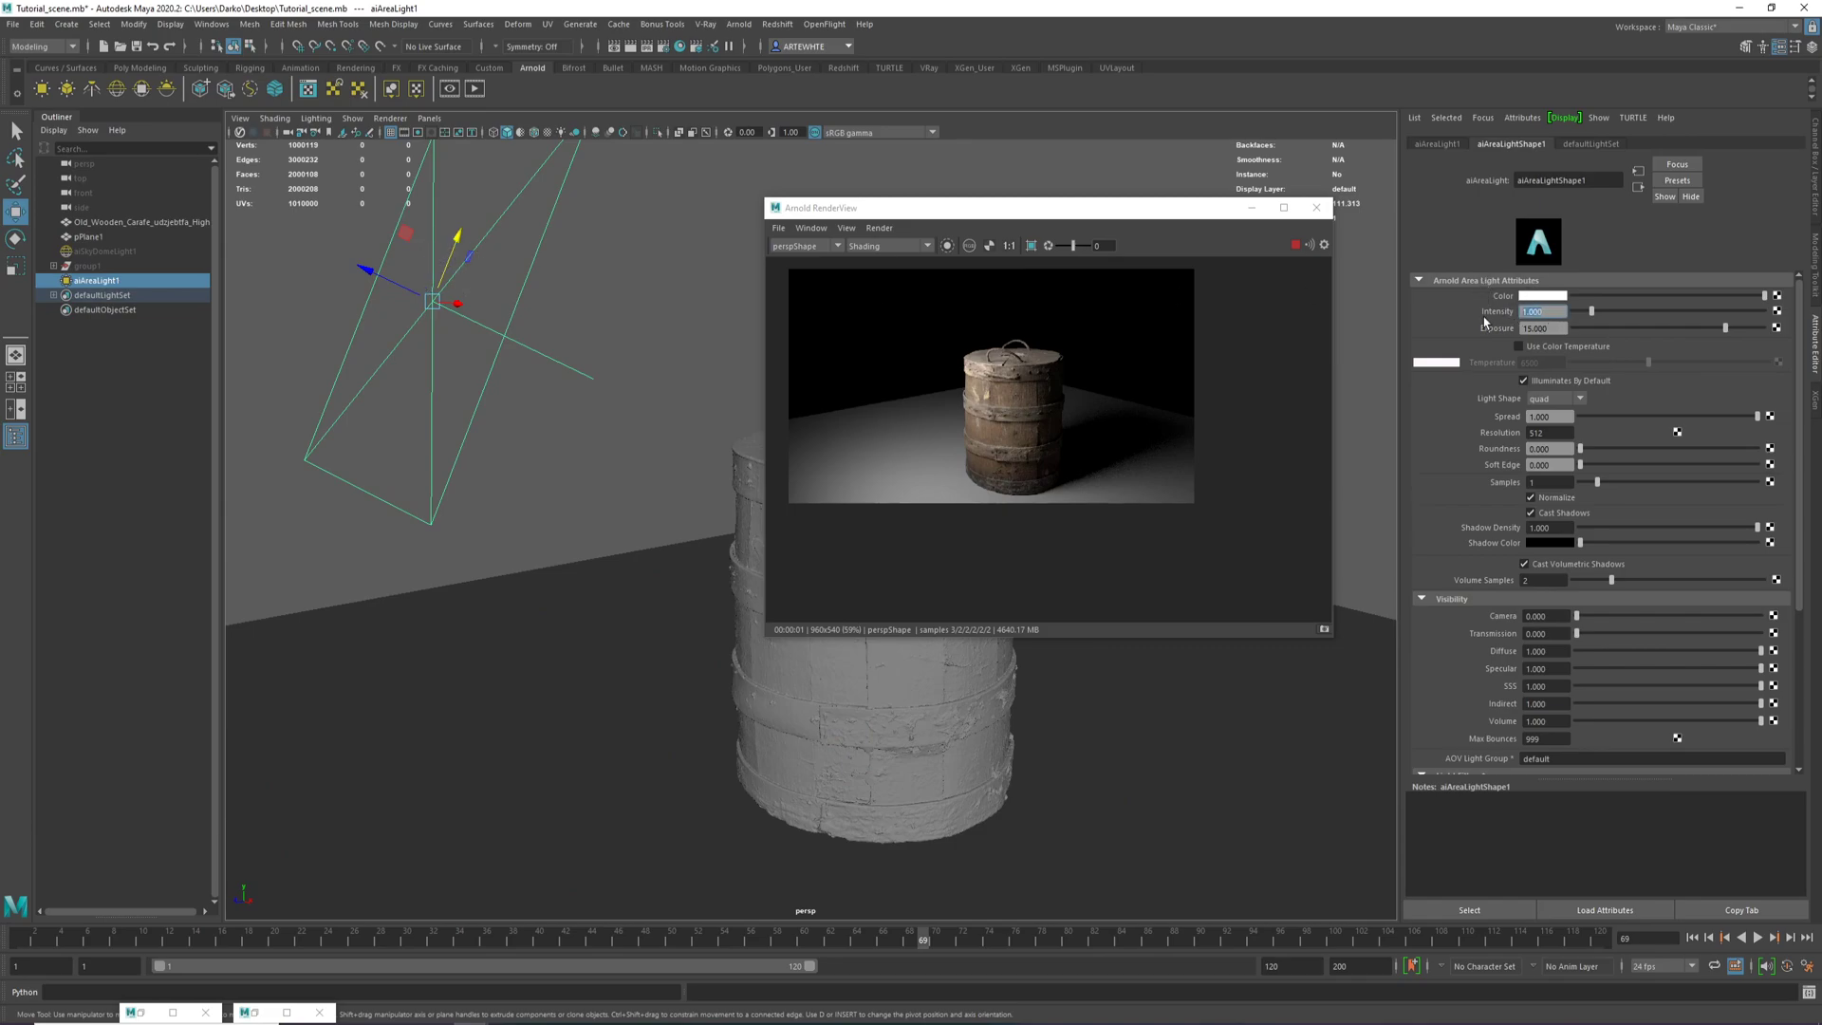
{"action": "left_click", "coordinate": [1558, 327]}
{"action": "left_click", "coordinate": [1553, 299]}
{"action": "left_click", "coordinate": [1539, 357]}
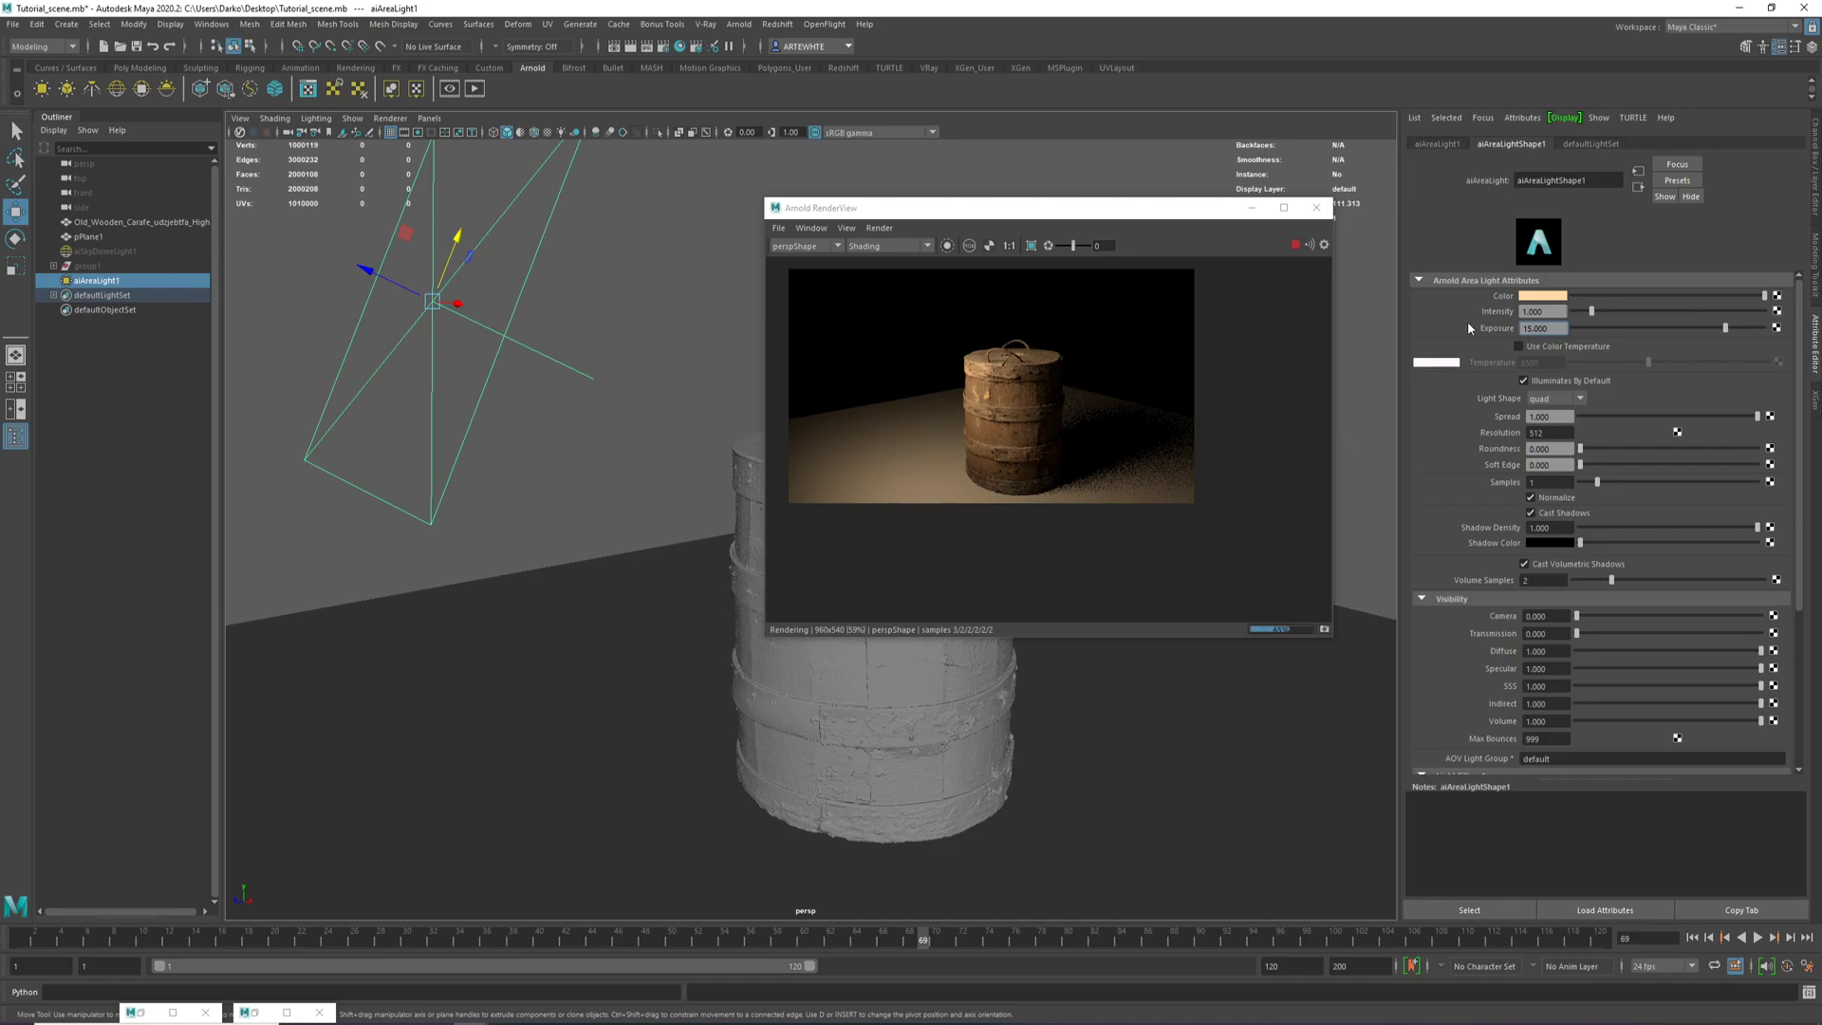
After a magenta test, desaturate the light back to white and enable Use Color Temperature.
{"action": "left_click", "coordinate": [1538, 297]}
{"action": "left_click", "coordinate": [1563, 259]}
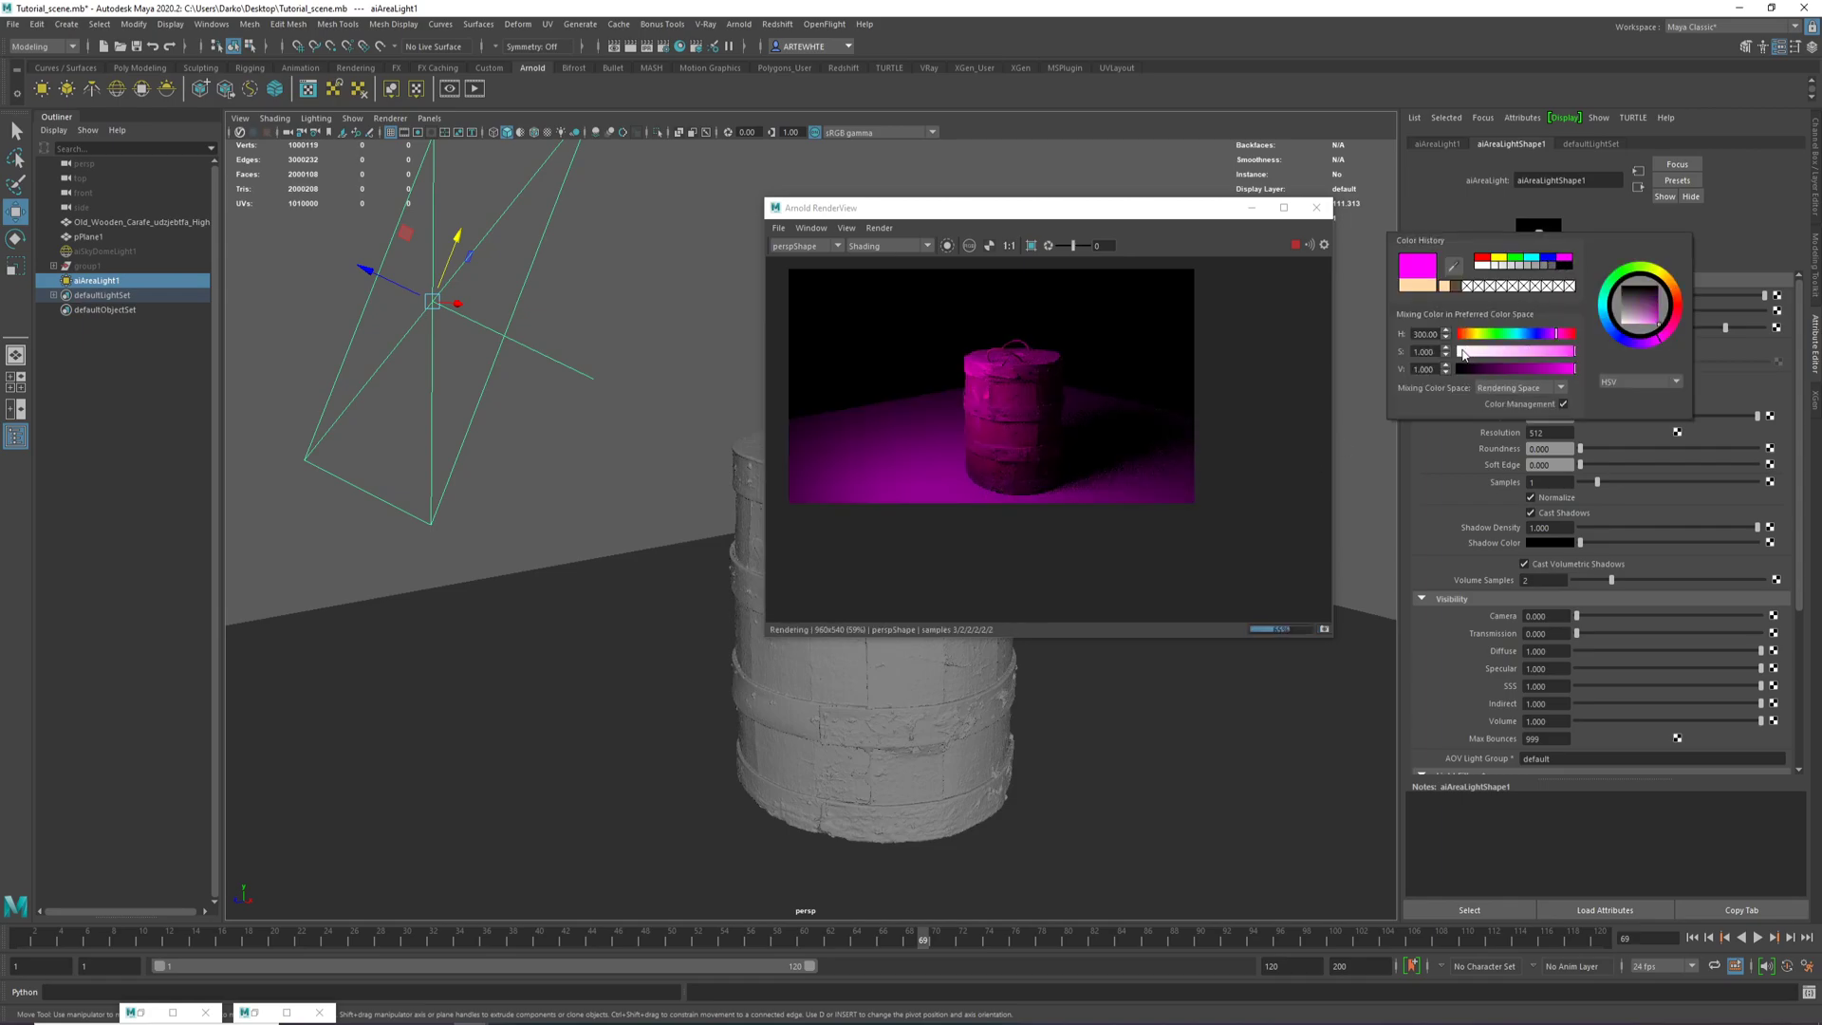
{"action": "left_click_drag", "start_coordinate": [1480, 357], "coordinate": [1458, 353]}
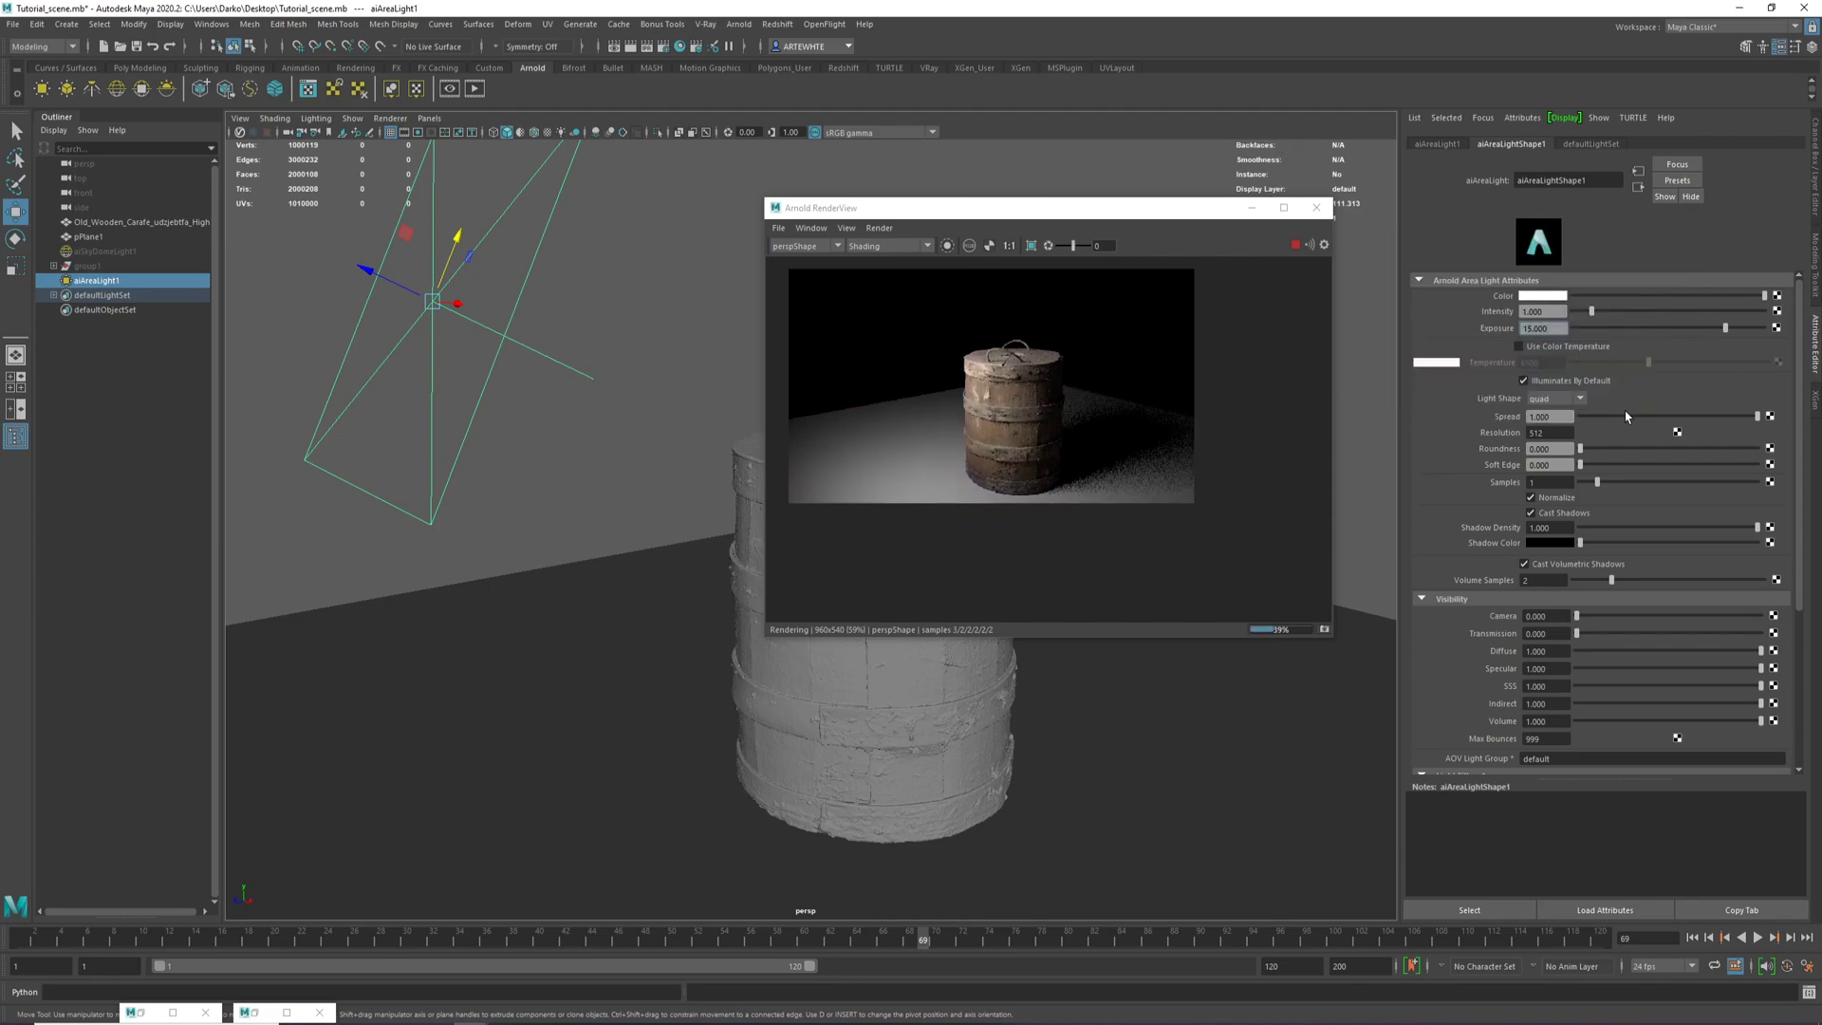
{"action": "left_click", "coordinate": [1519, 346]}
Test cooler and warmer Temperature values on aiAreaLight1, settling around 5088.
{"action": "left_click", "coordinate": [1571, 364]}
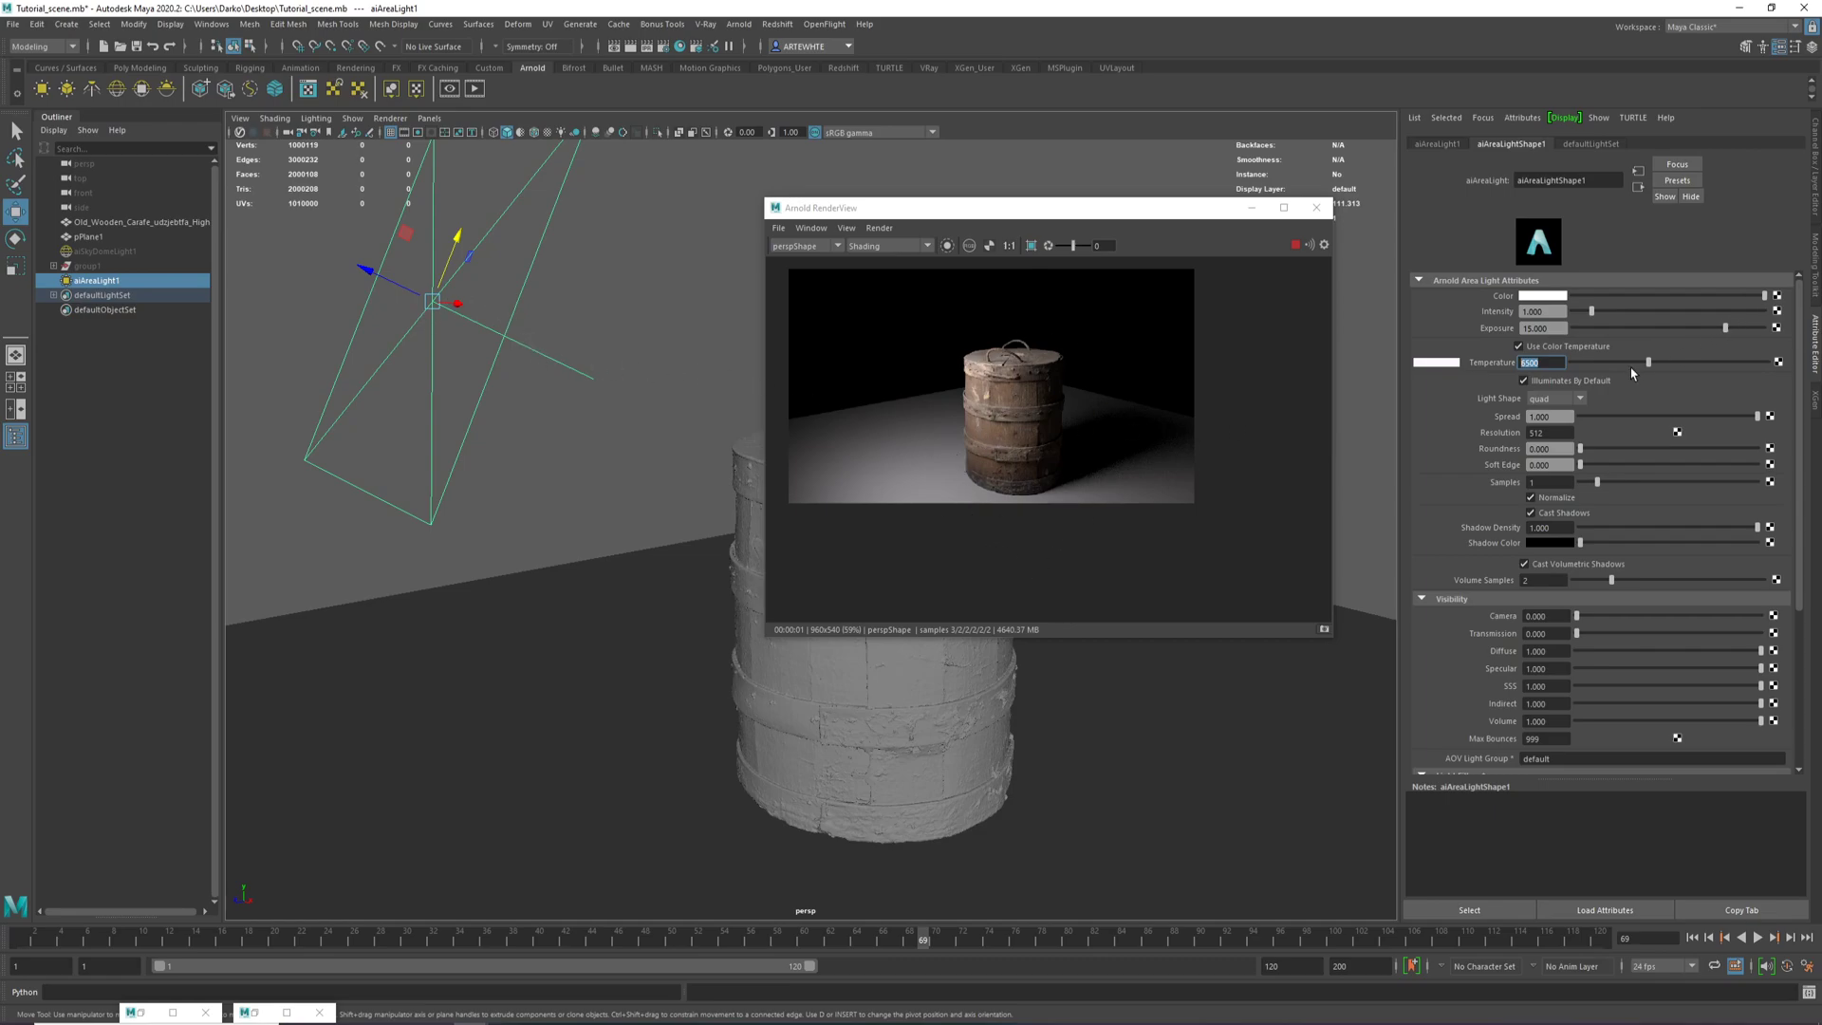
{"action": "mouse_move", "coordinate": [1649, 364]}
{"action": "left_mouse_down"}
{"action": "mouse_move", "coordinate": [1749, 376]}
{"action": "mouse_move", "coordinate": [1582, 382]}
{"action": "mouse_move", "coordinate": [1695, 390]}
{"action": "mouse_move", "coordinate": [1590, 400]}
{"action": "mouse_move", "coordinate": [1686, 399]}
{"action": "mouse_move", "coordinate": [1649, 385]}
{"action": "left_mouse_up"}
{"action": "key", "text": "Right"}
{"action": "left_click_drag", "start_coordinate": [1669, 375], "coordinate": [1613, 363]}
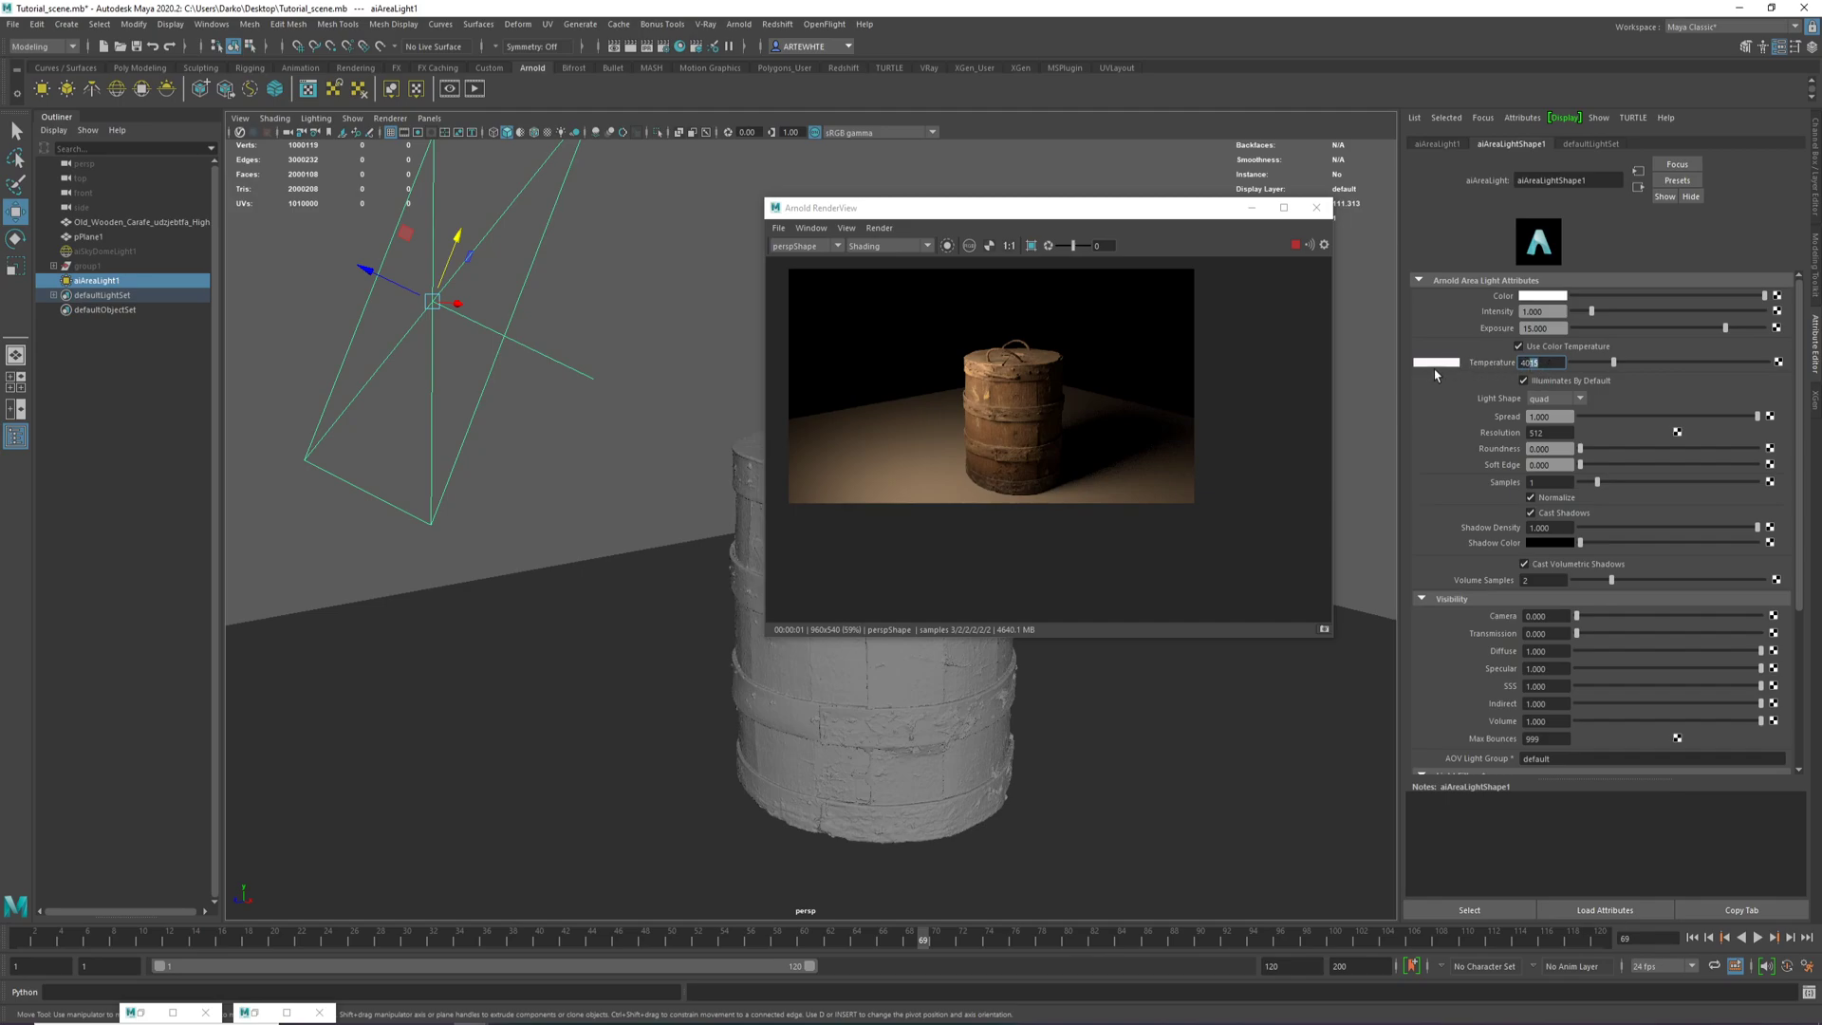
{"action": "left_click", "coordinate": [1537, 362]}
{"action": "left_click_drag", "start_coordinate": [1614, 363], "coordinate": [1647, 364]}
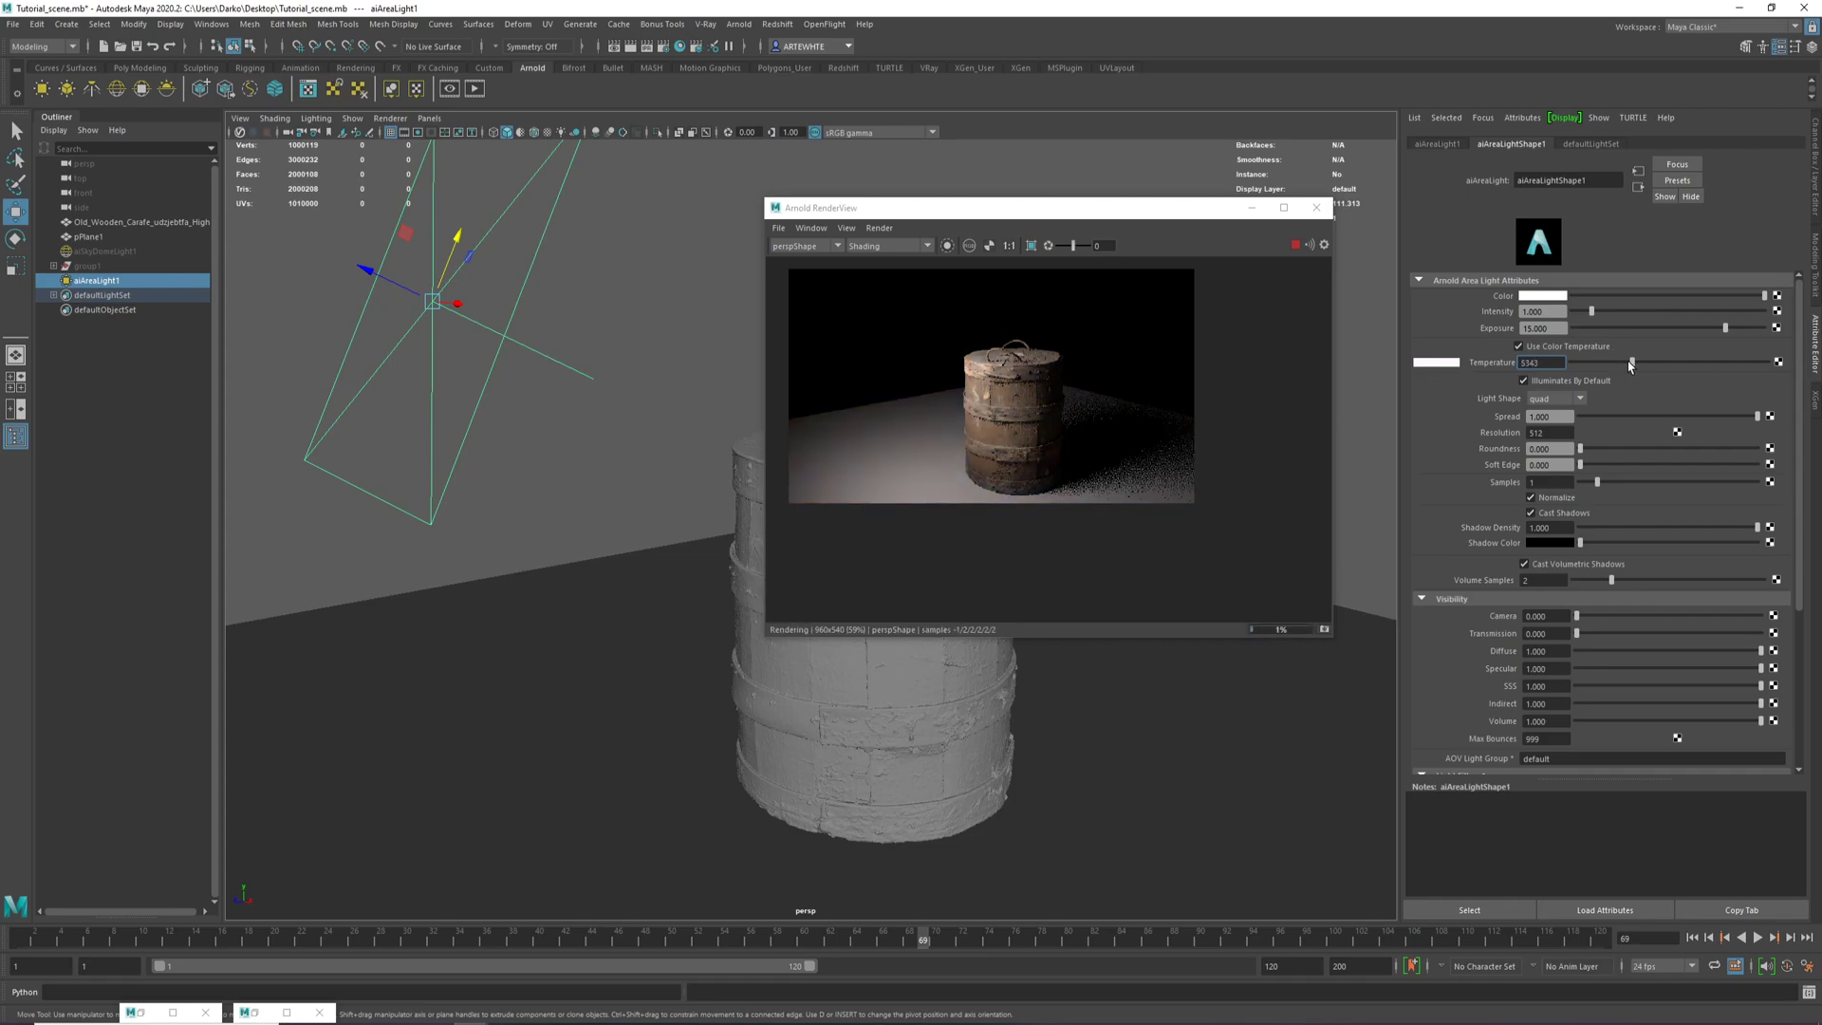
{"action": "left_click_drag", "start_coordinate": [1629, 367], "coordinate": [1629, 367]}
Rotate aiAreaLight1 so it angles down onto the barrel from the new direction.
{"action": "left_click_drag", "start_coordinate": [435, 375], "coordinate": [496, 423], "text": "alt"}
{"action": "key", "text": "e"}
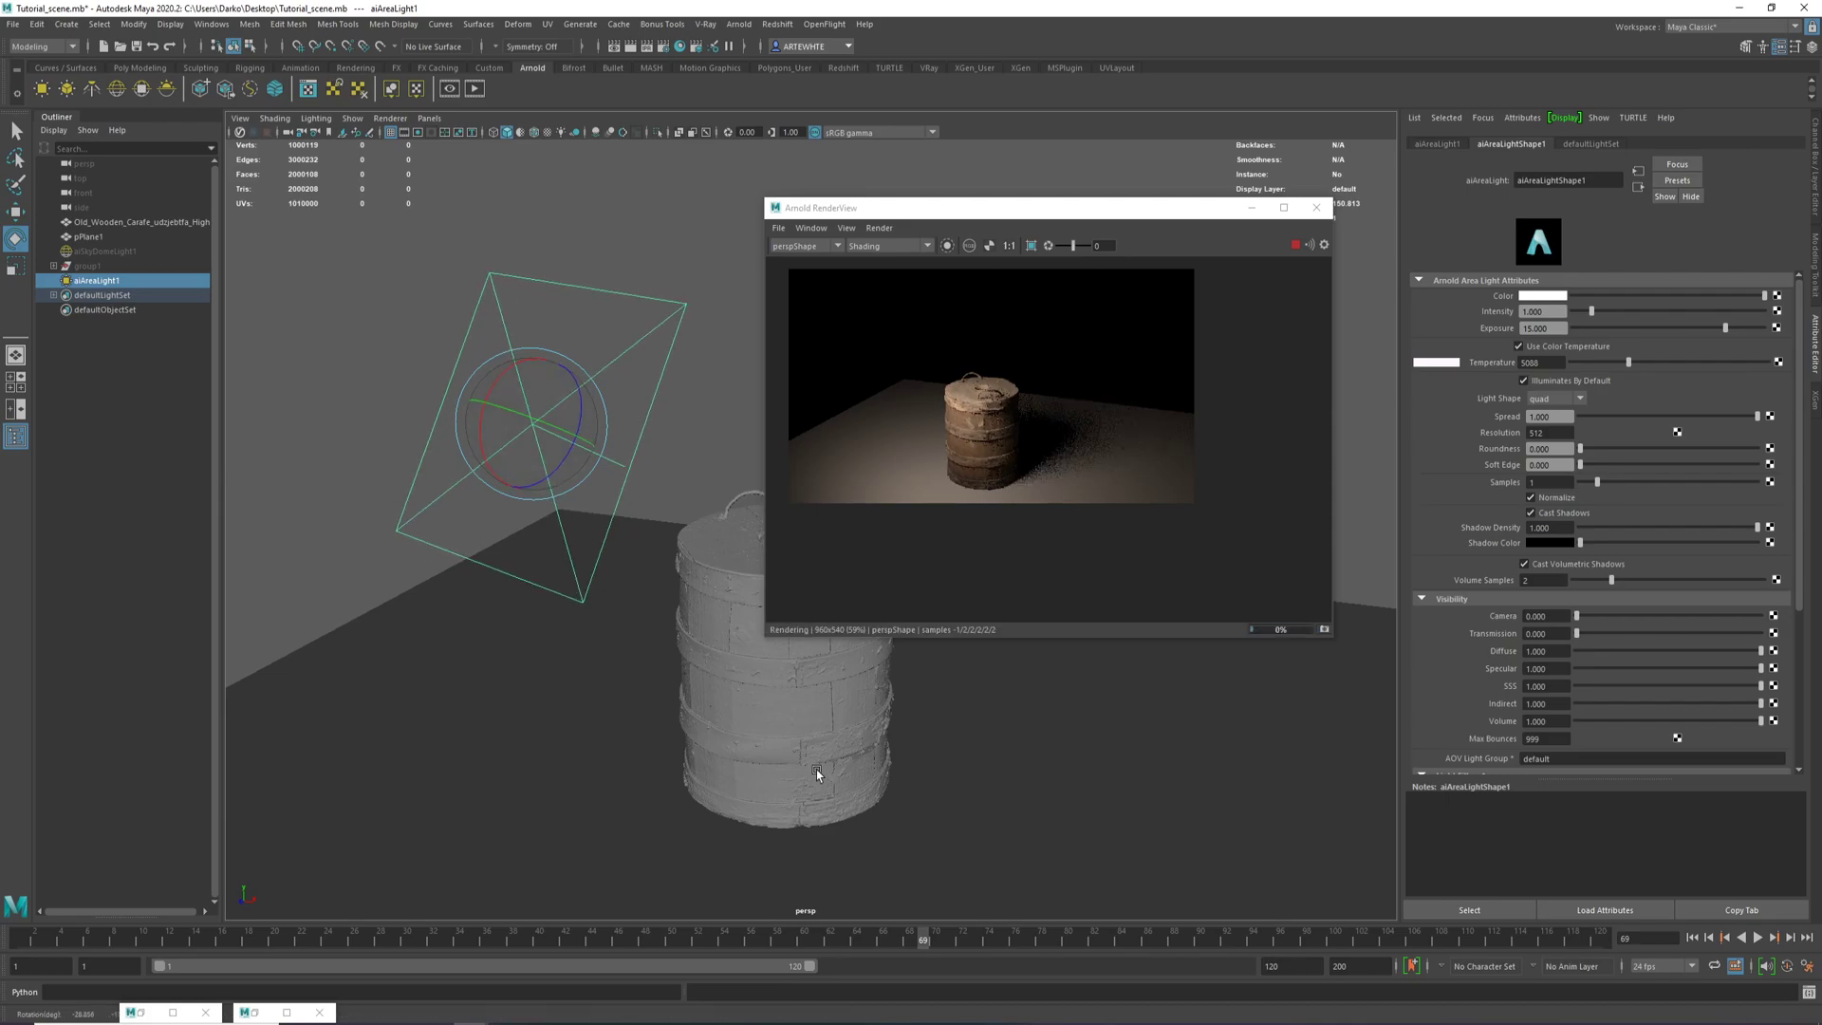
{"action": "mouse_move", "coordinate": [834, 764]}
{"action": "left_mouse_down", "text": "alt"}
{"action": "mouse_move", "coordinate": [630, 752]}
{"action": "mouse_move", "coordinate": [746, 801]}
{"action": "mouse_move", "coordinate": [675, 760]}
{"action": "mouse_move", "coordinate": [835, 750]}
{"action": "left_mouse_up", "text": "alt"}
{"action": "left_click_drag", "start_coordinate": [599, 898], "coordinate": [533, 367], "text": "alt"}
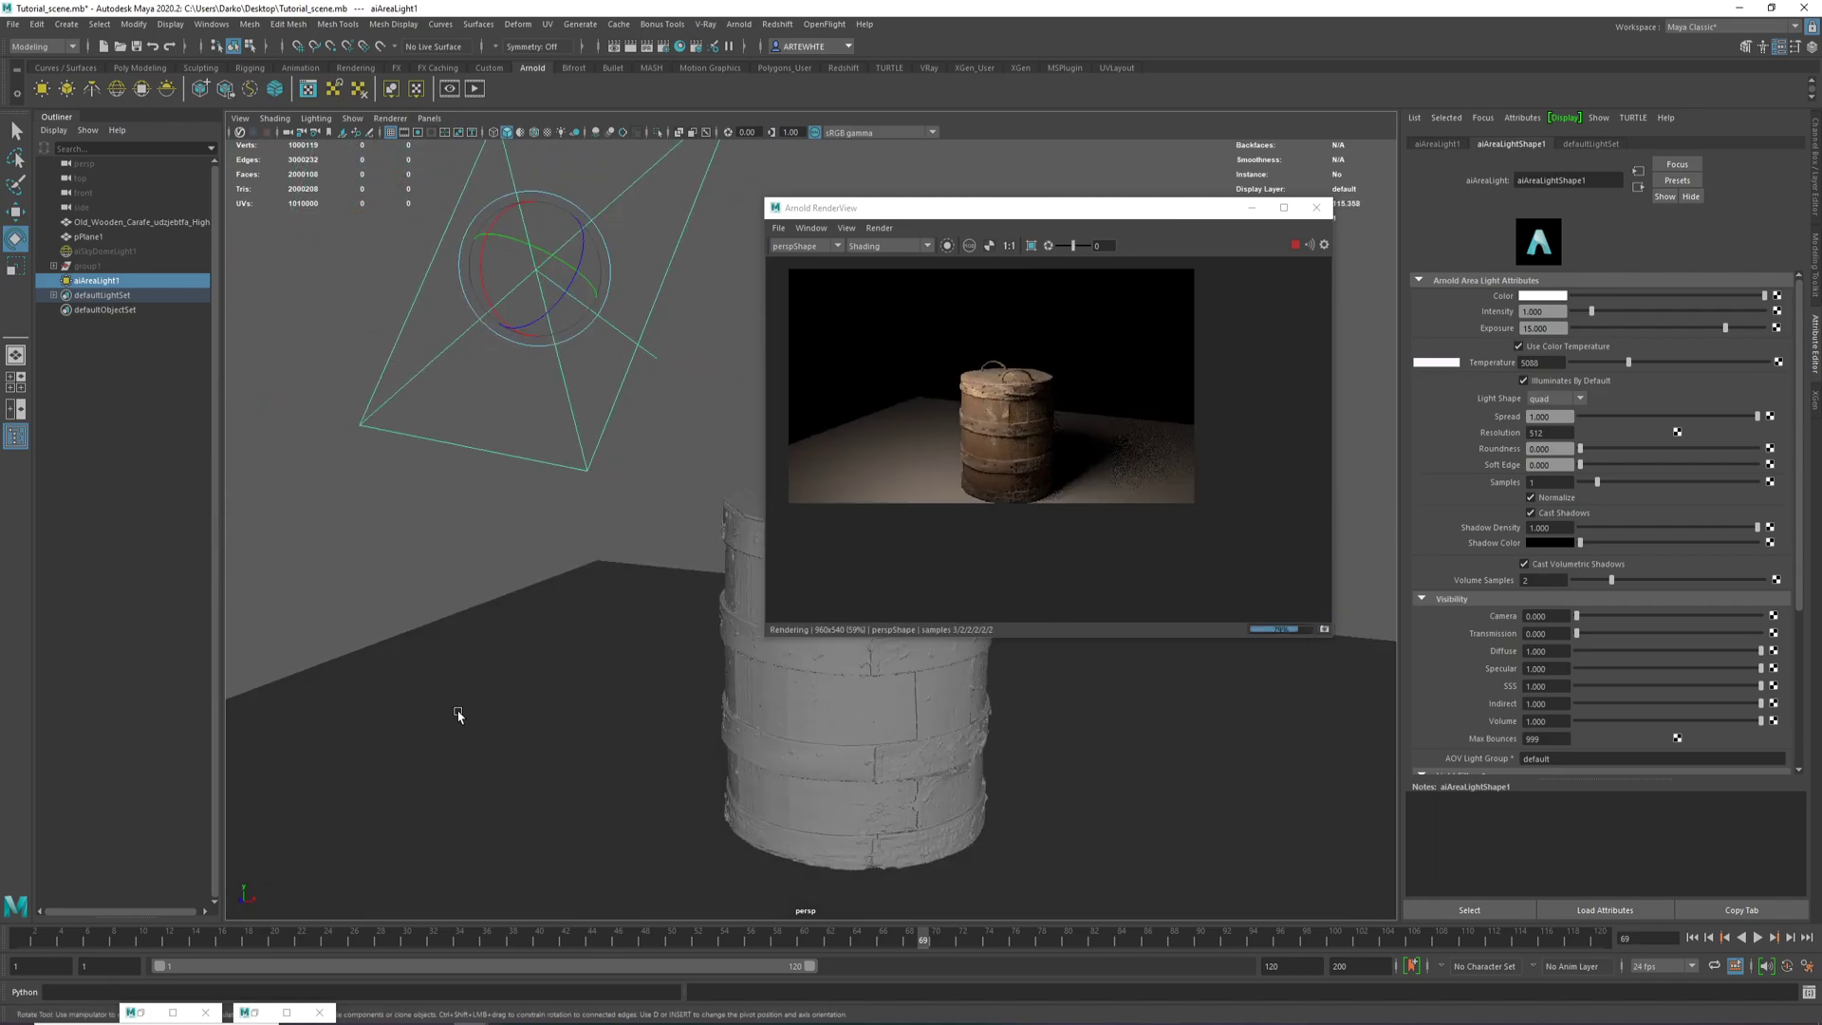
{"action": "mouse_move", "coordinate": [594, 690]}
{"action": "left_mouse_down", "text": "alt"}
{"action": "mouse_move", "coordinate": [613, 663]}
{"action": "mouse_move", "coordinate": [500, 695]}
{"action": "mouse_move", "coordinate": [571, 663]}
{"action": "left_mouse_up", "text": "alt"}
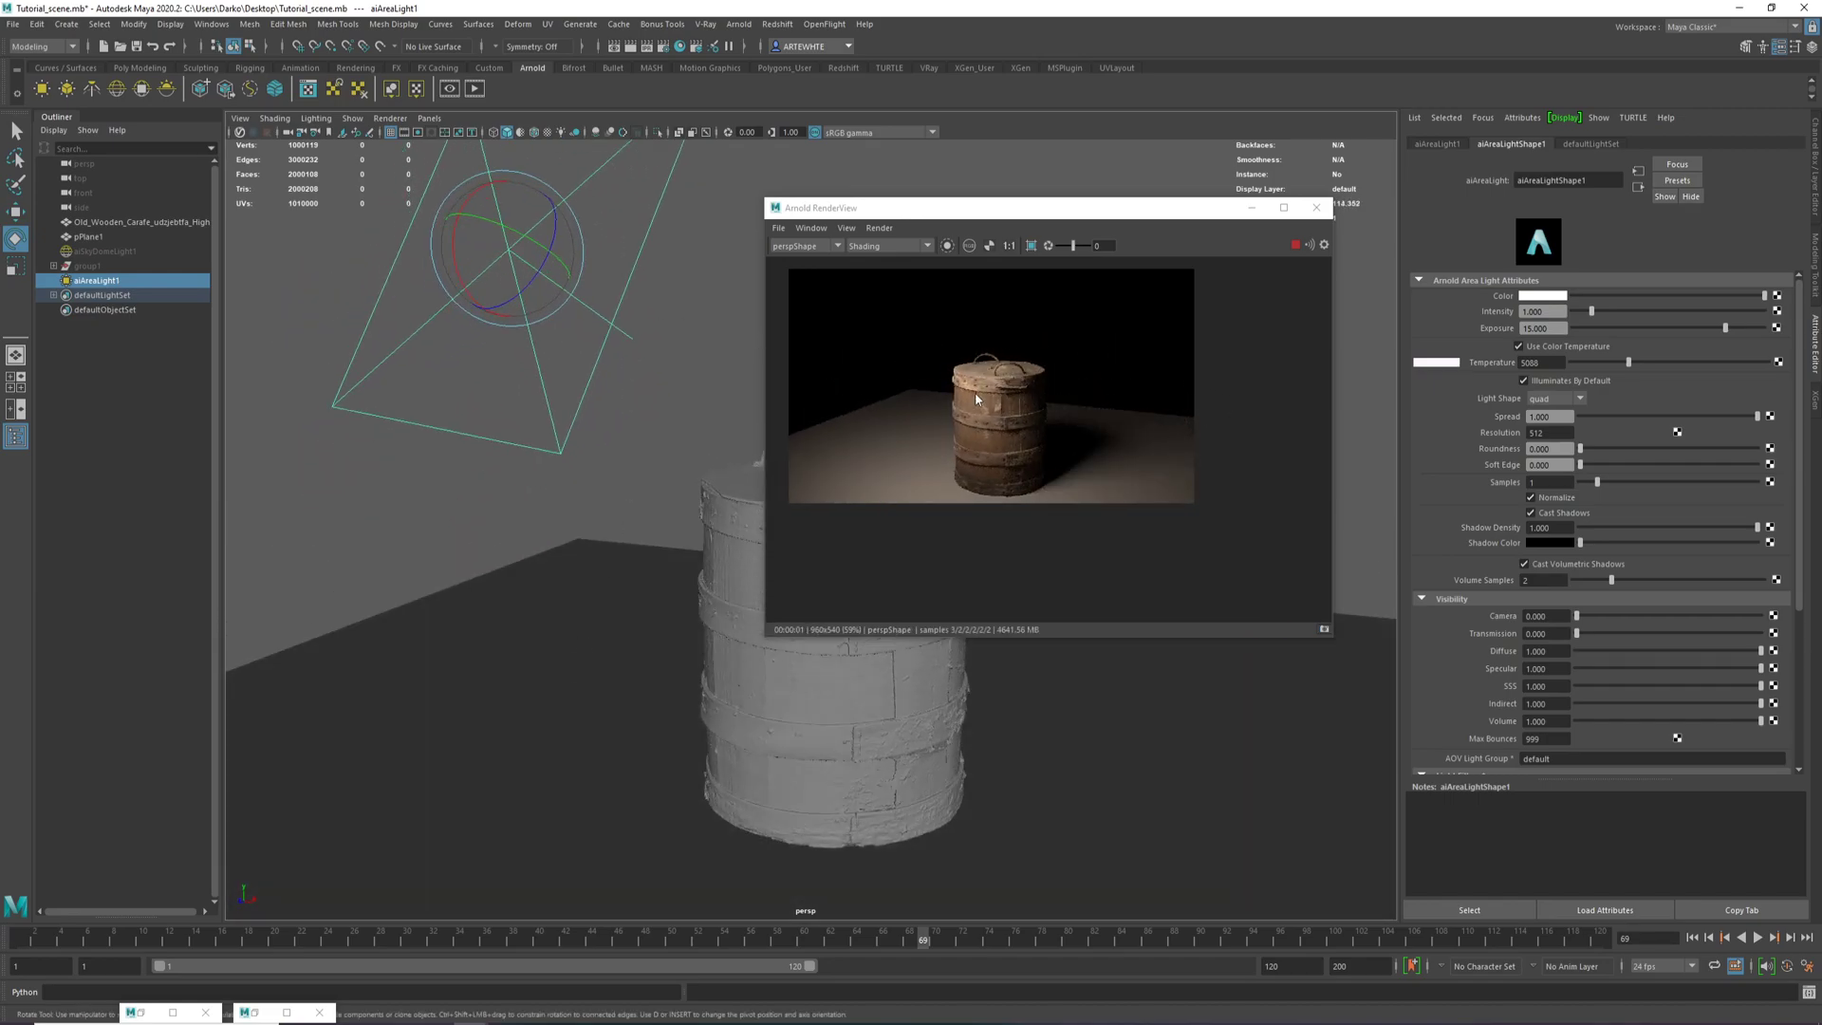
Restart the Arnold interactive render and zoom the preview to inspect the lit barrel.
{"action": "middle_click_drag", "start_coordinate": [976, 401], "coordinate": [1033, 419]}
{"action": "left_click", "coordinate": [969, 245]}
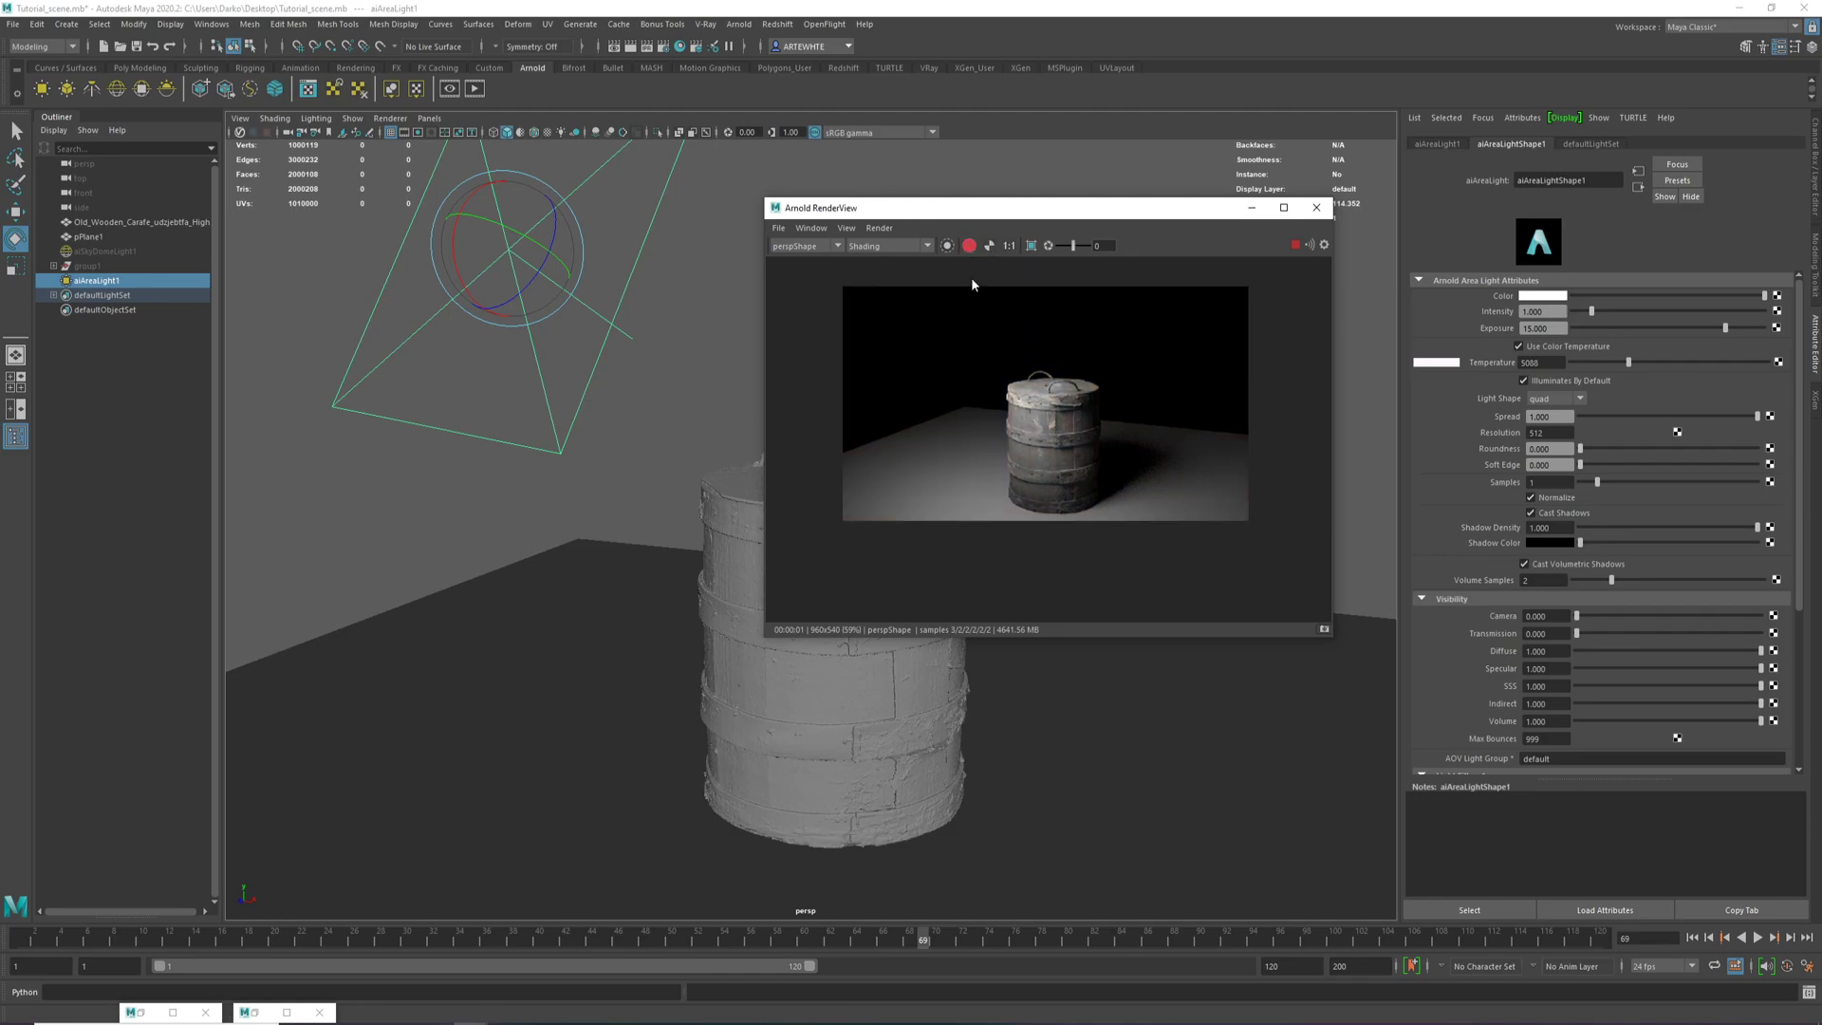
{"action": "scroll", "coordinate": [1072, 446], "scroll_direction": "up", "scroll_amount": 2}
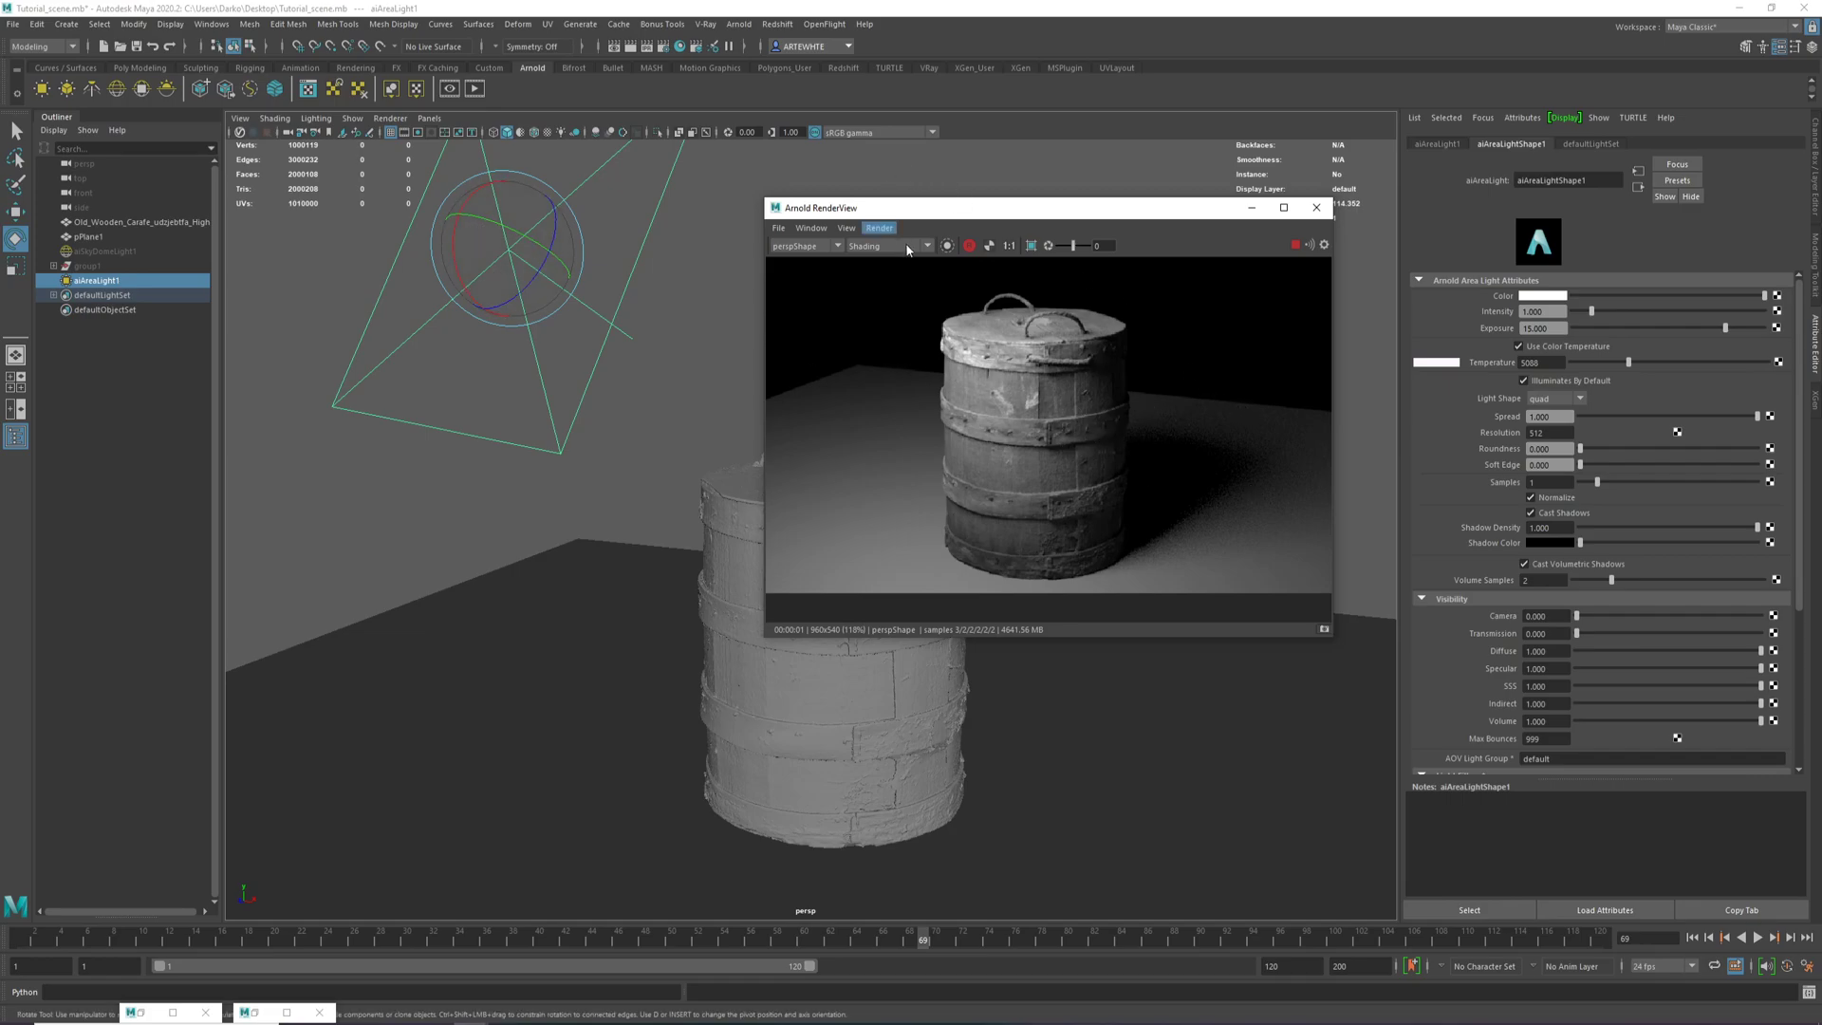
{"action": "scroll", "coordinate": [986, 368], "scroll_direction": "down", "scroll_amount": 2}
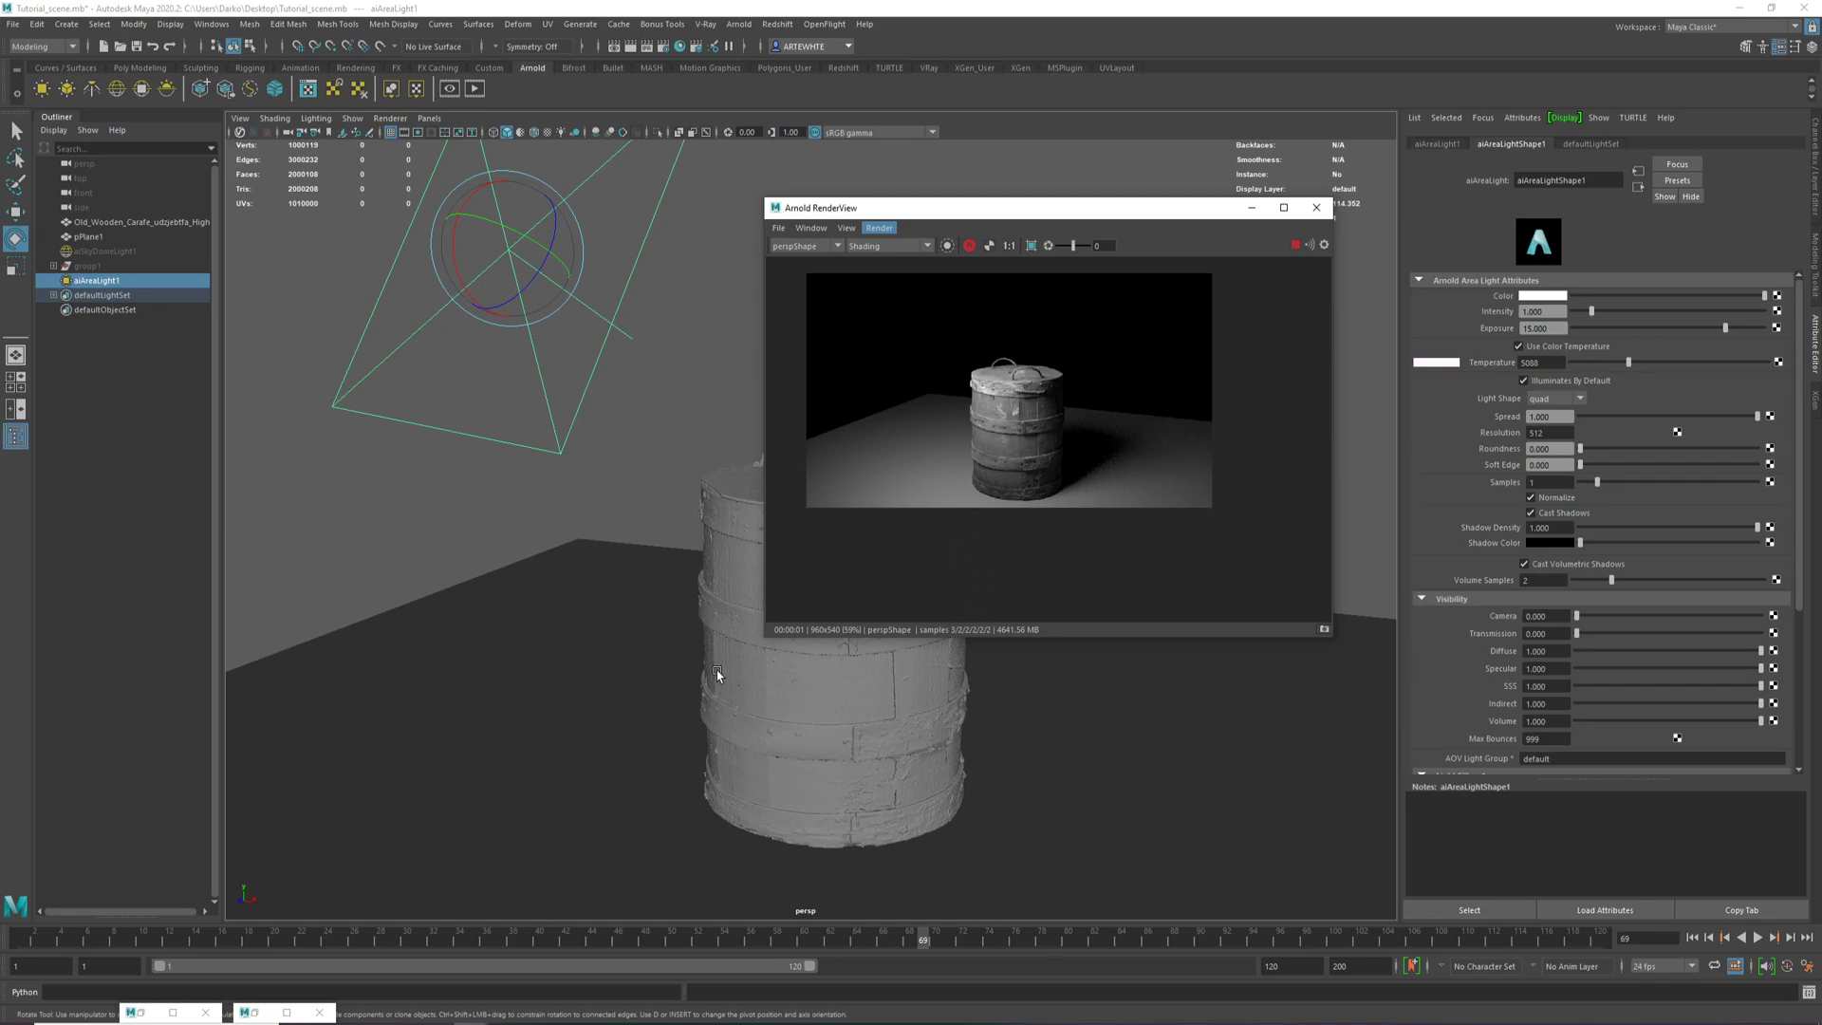
{"action": "scroll", "coordinate": [892, 434], "scroll_direction": "down", "scroll_amount": 2}
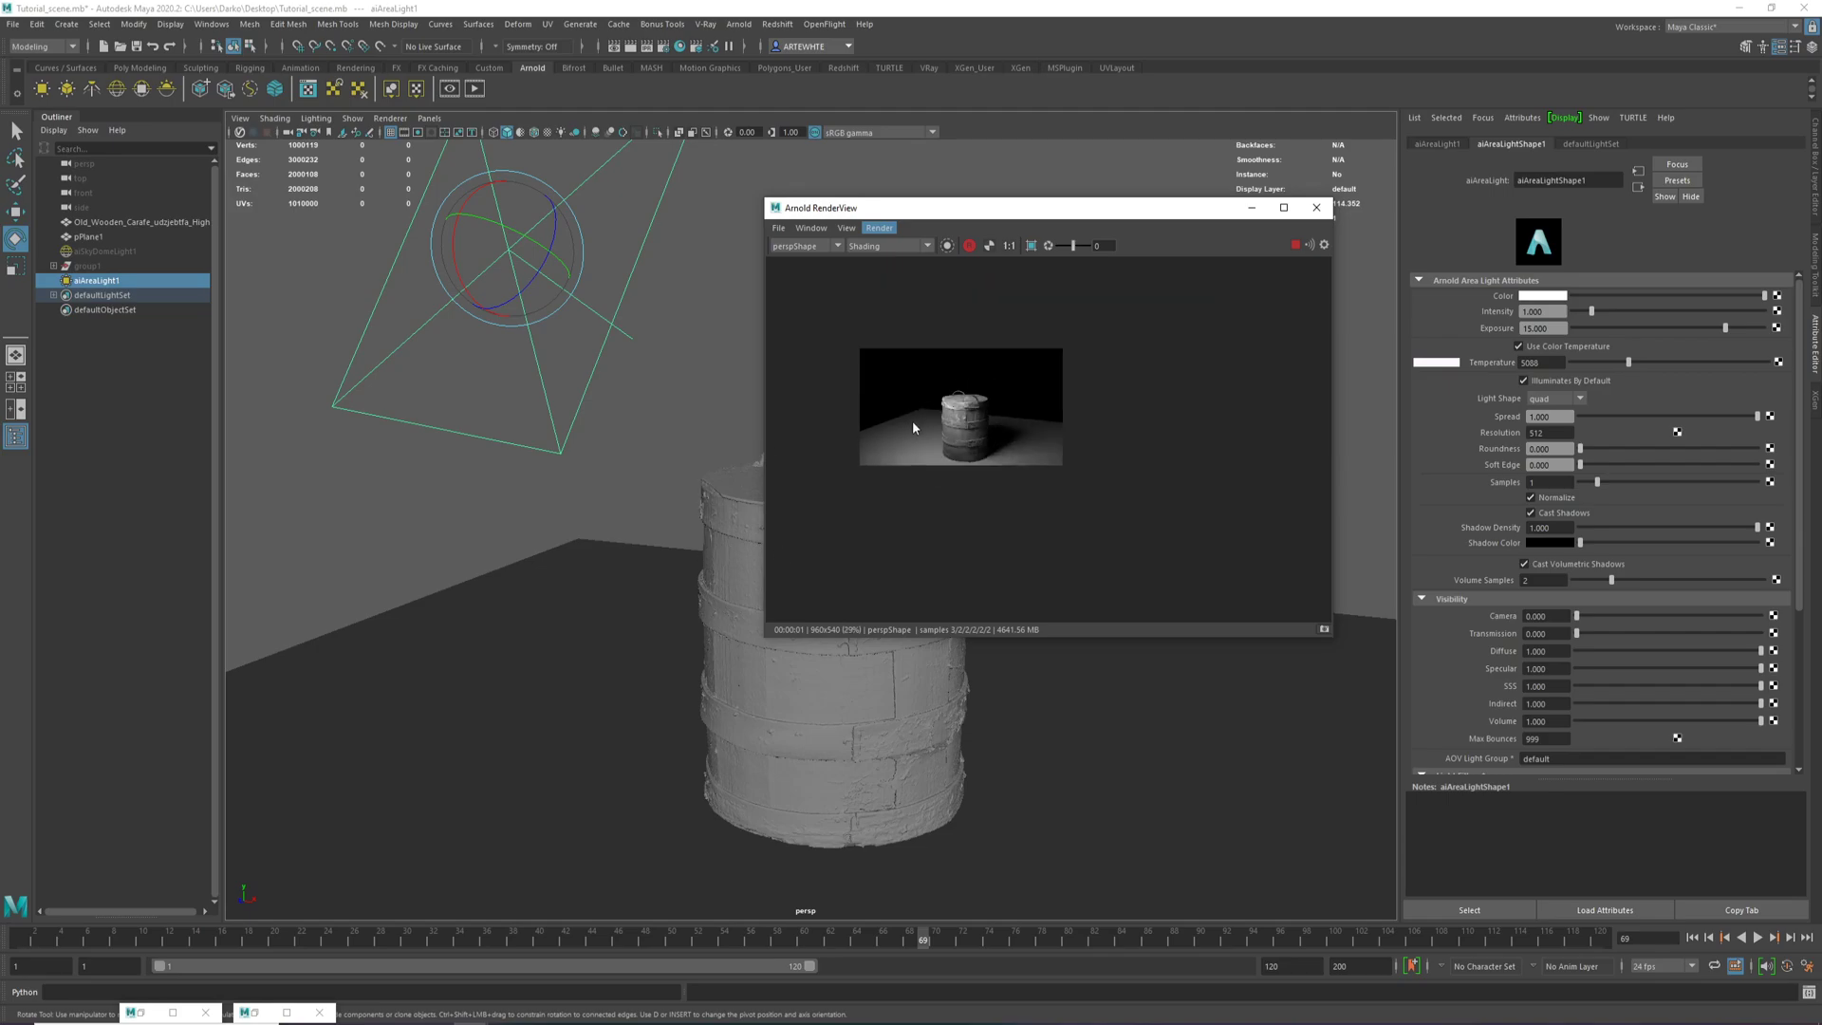
{"action": "scroll", "coordinate": [912, 419], "scroll_direction": "up", "scroll_amount": 5}
{"action": "scroll", "coordinate": [1108, 526], "scroll_direction": "up", "scroll_amount": 3}
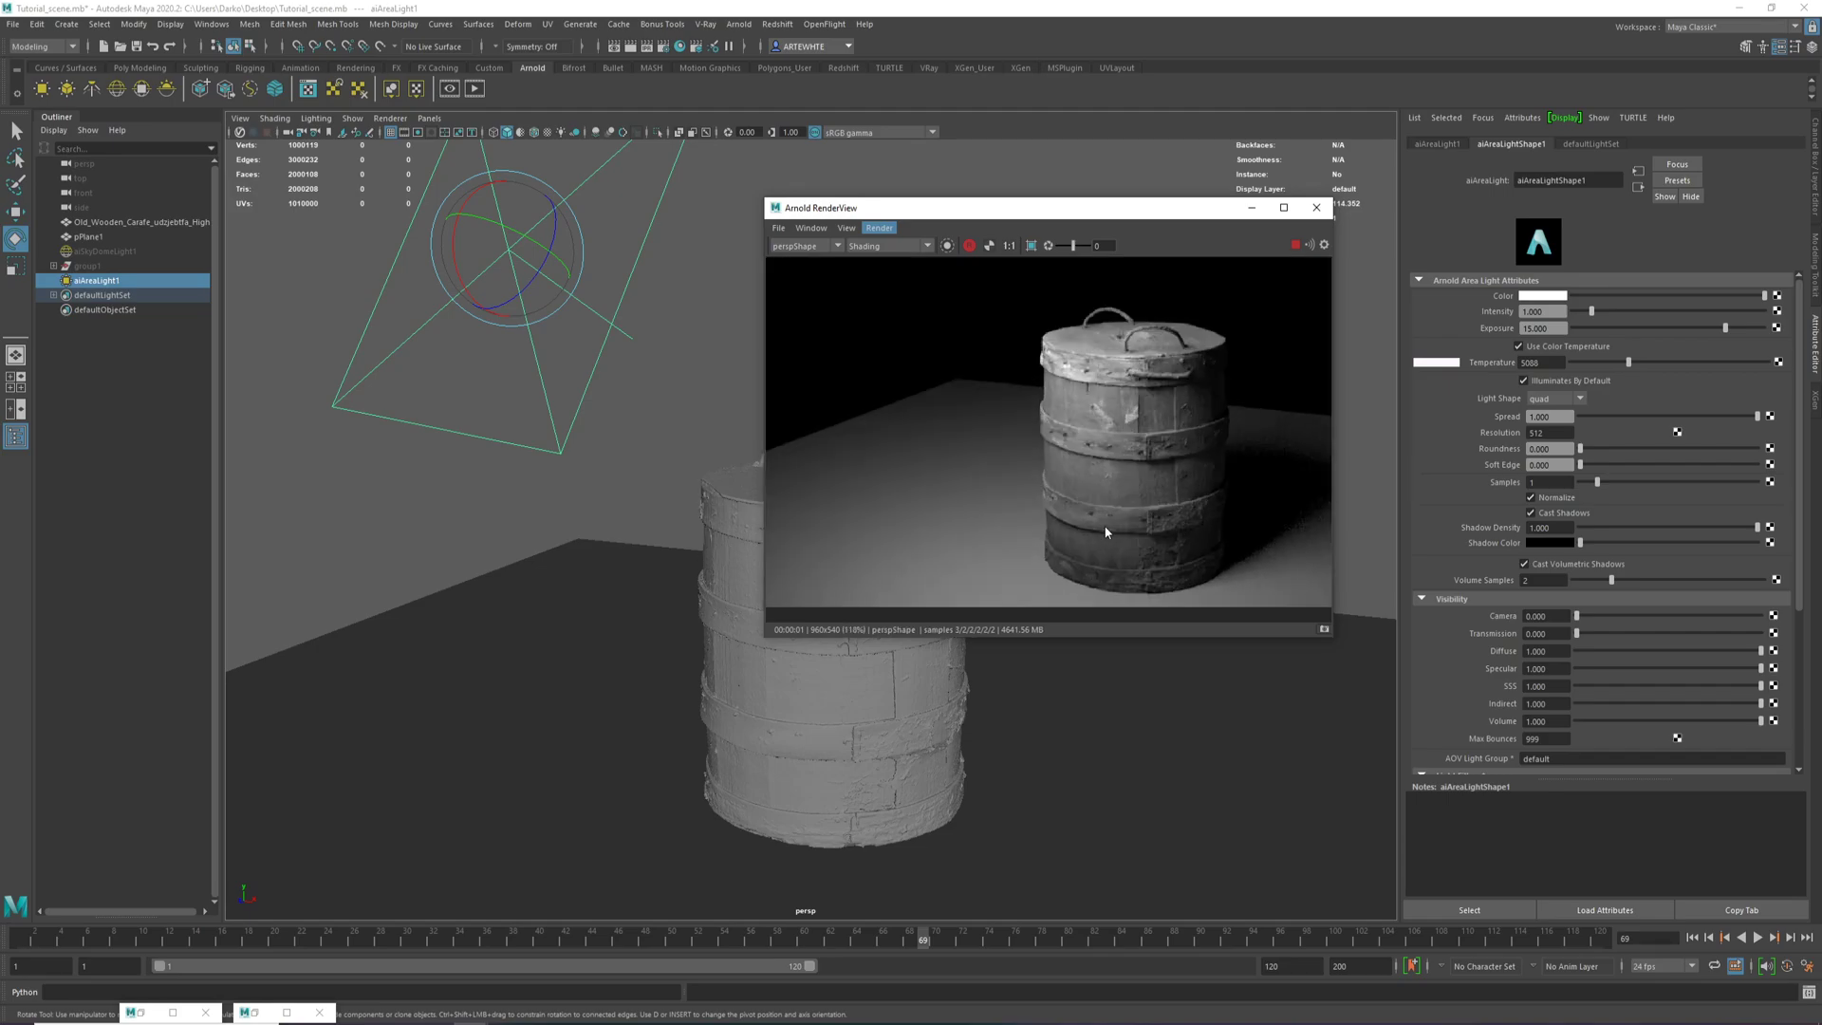
{"action": "scroll", "coordinate": [1233, 512], "scroll_direction": "down", "scroll_amount": 2}
{"action": "scroll", "coordinate": [1239, 510], "scroll_direction": "up", "scroll_amount": 2}
{"action": "scroll", "coordinate": [1224, 507], "scroll_direction": "down", "scroll_amount": 1}
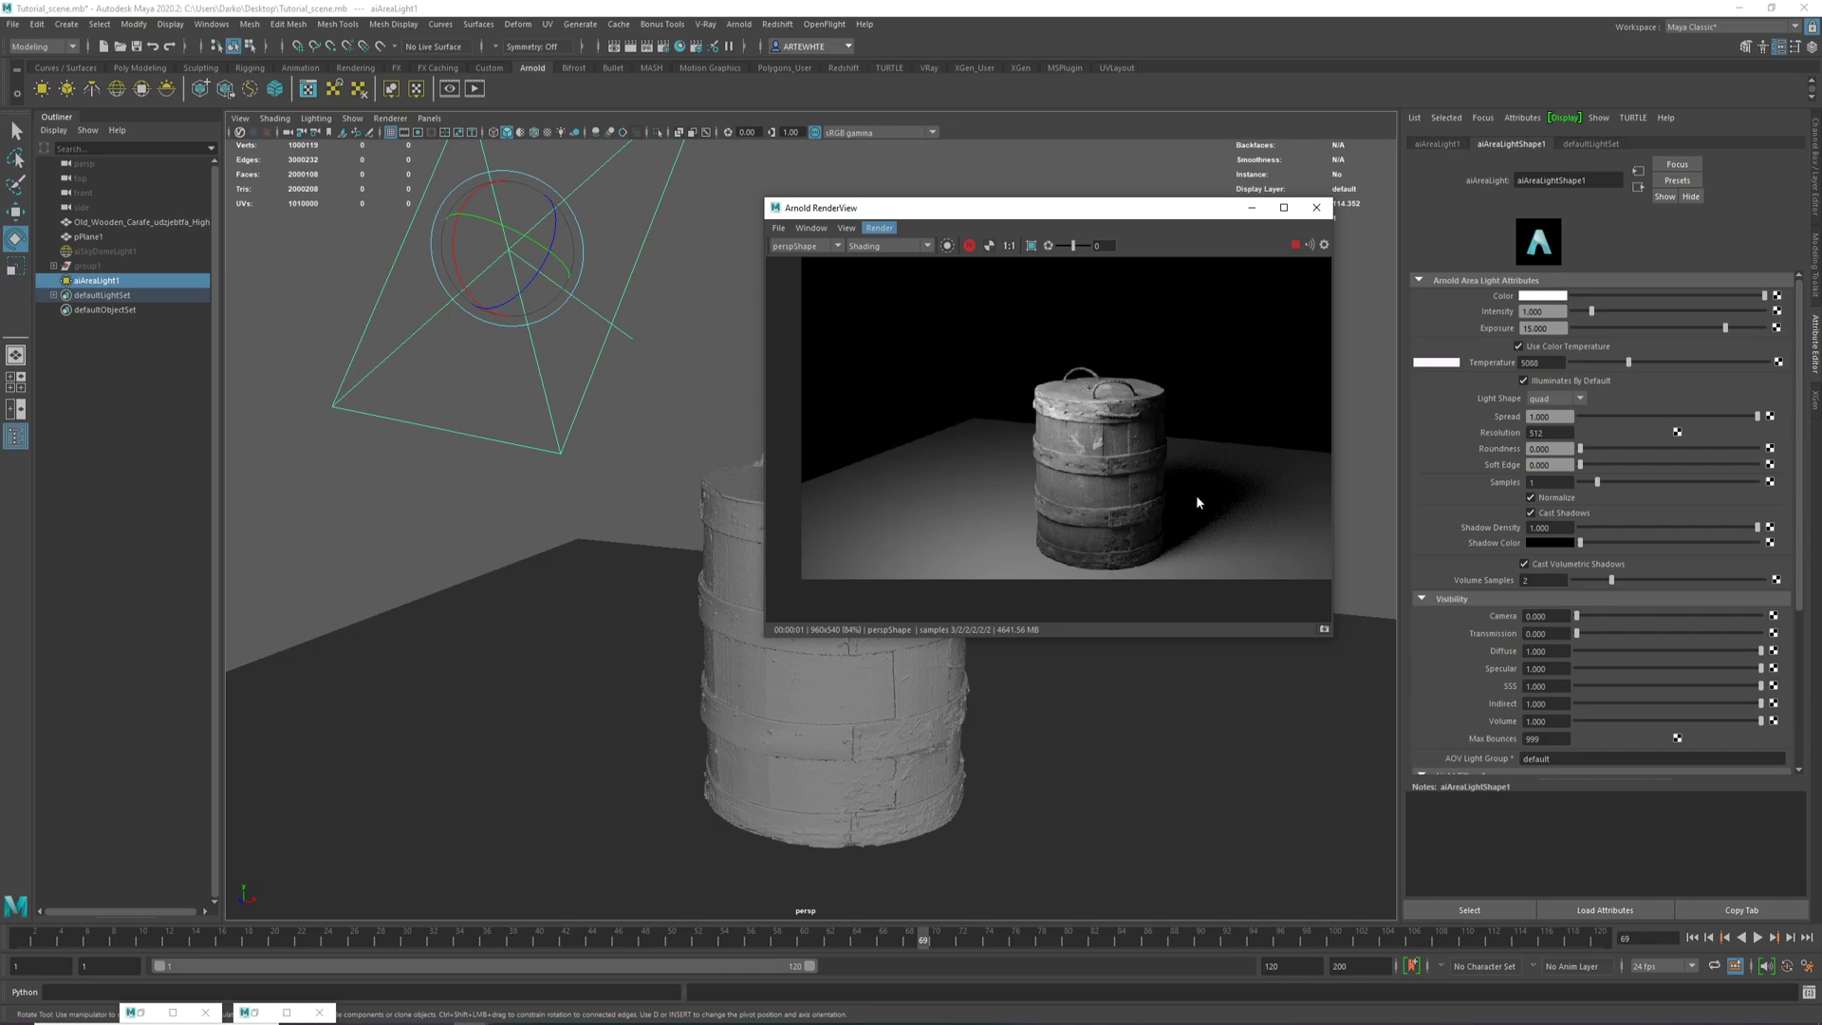
{"action": "scroll", "coordinate": [1244, 486], "scroll_direction": "up", "scroll_amount": 1}
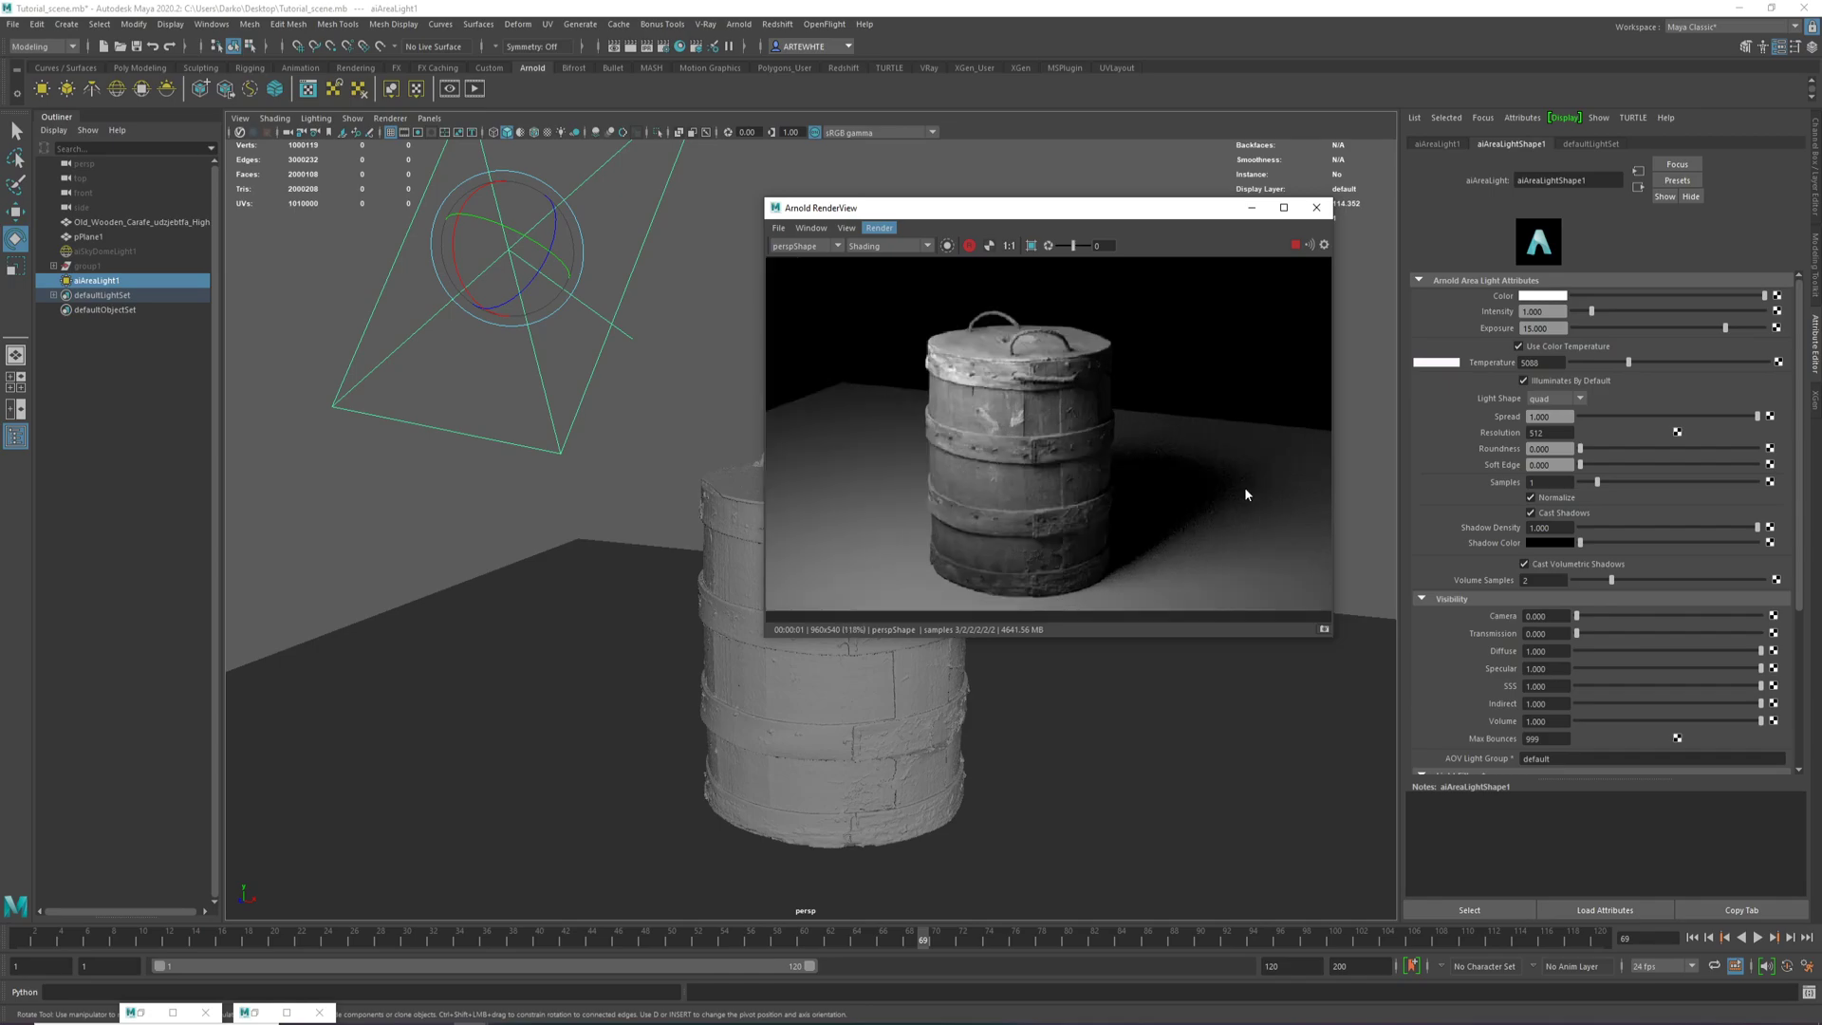
Refresh the render again and move the RenderView window up and to the right.
{"action": "left_click", "coordinate": [969, 248]}
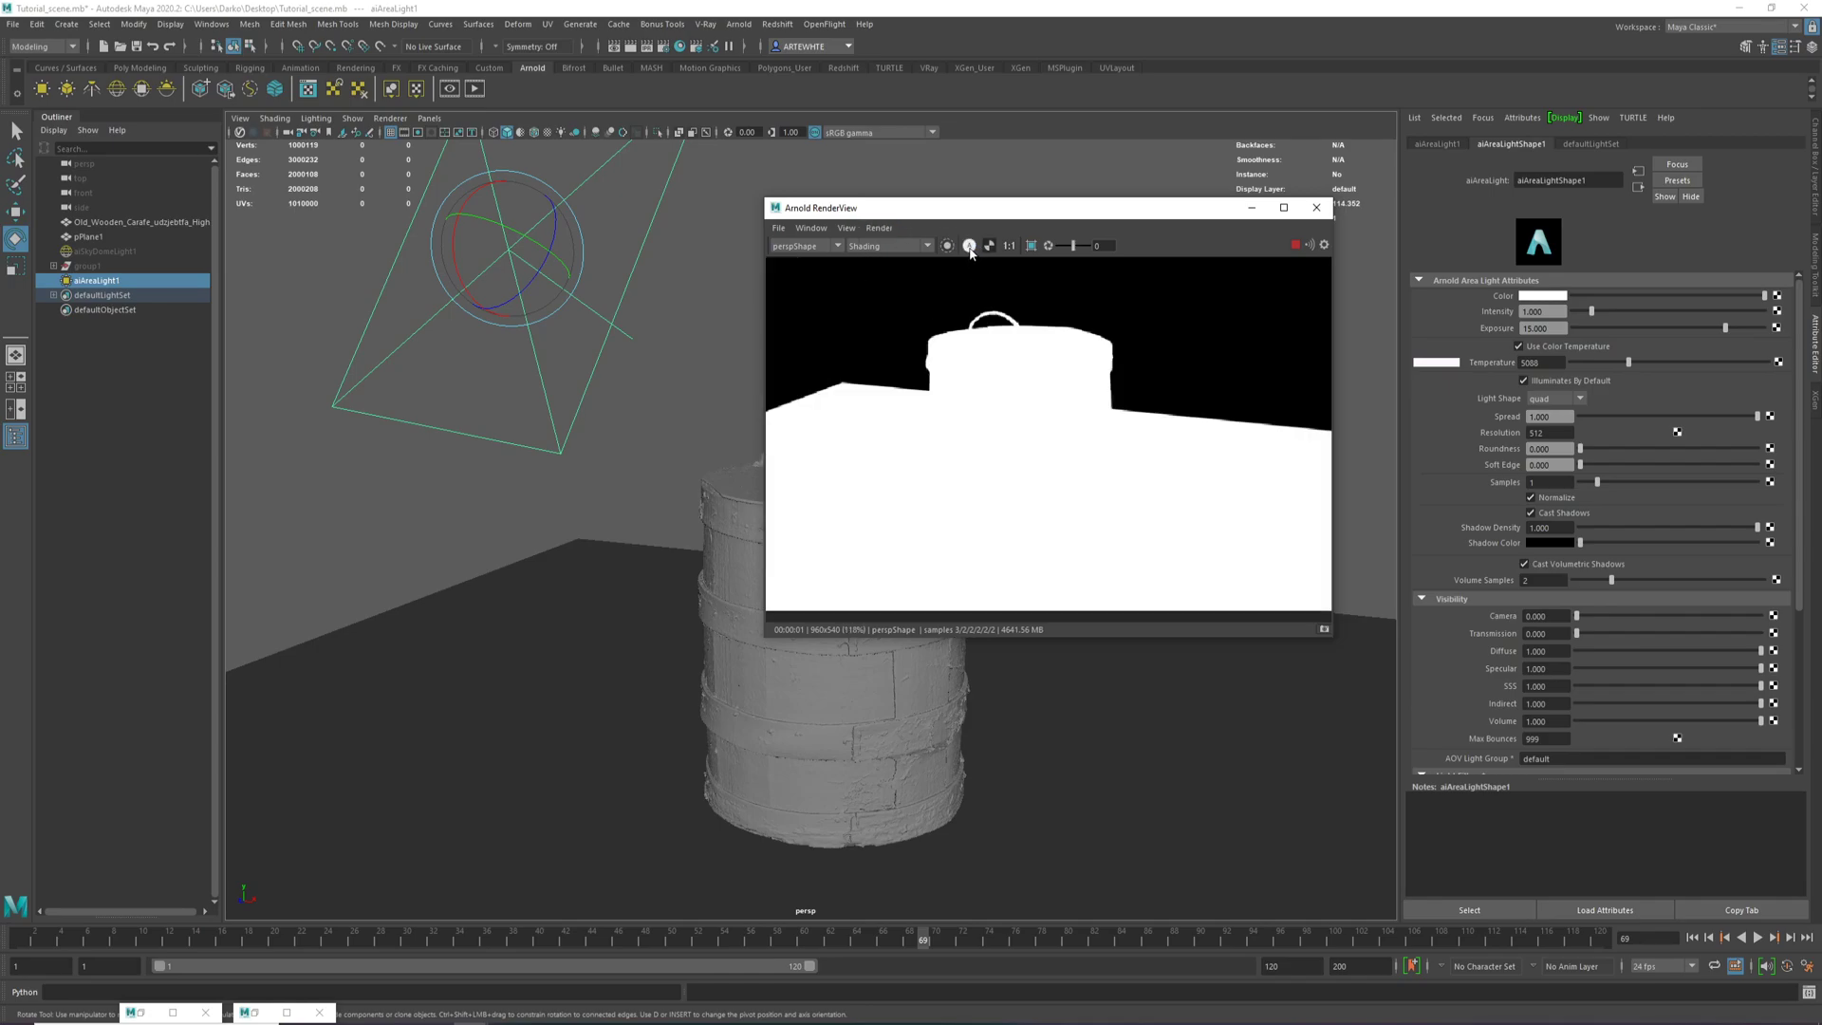
{"action": "left_click", "coordinate": [968, 245]}
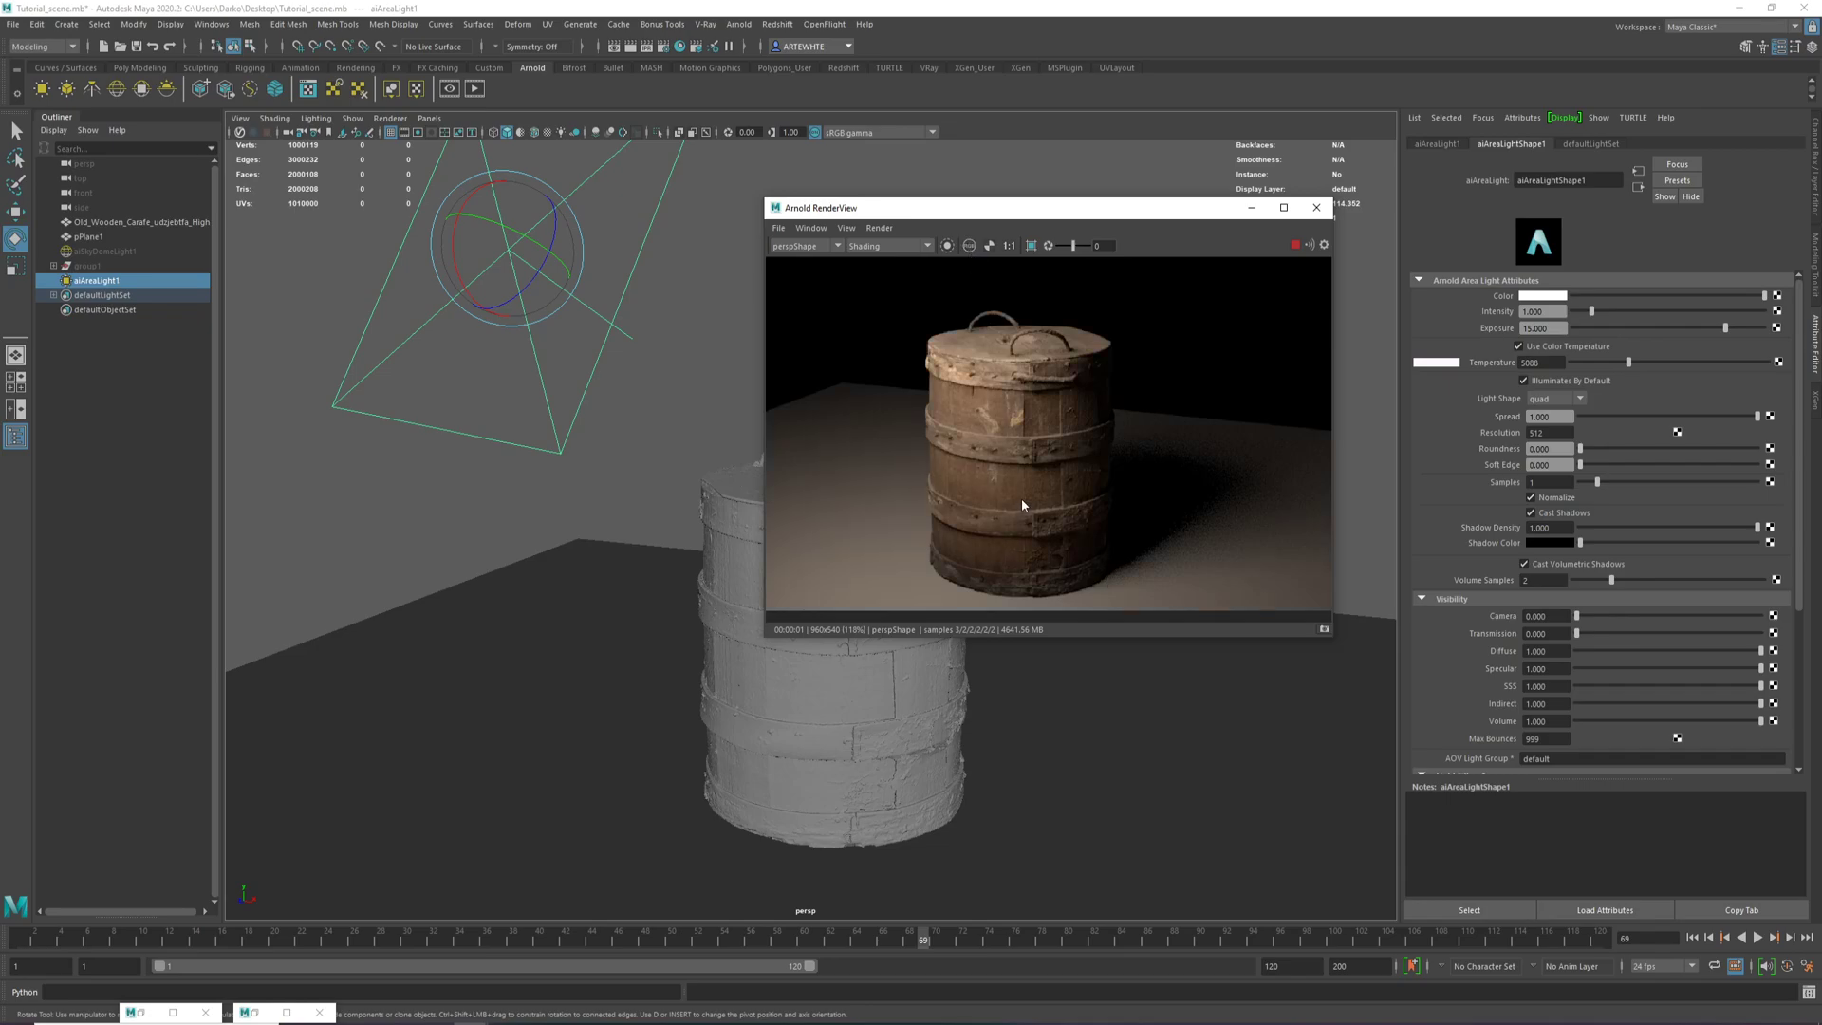
{"action": "left_click_drag", "start_coordinate": [949, 207], "coordinate": [1065, 168]}
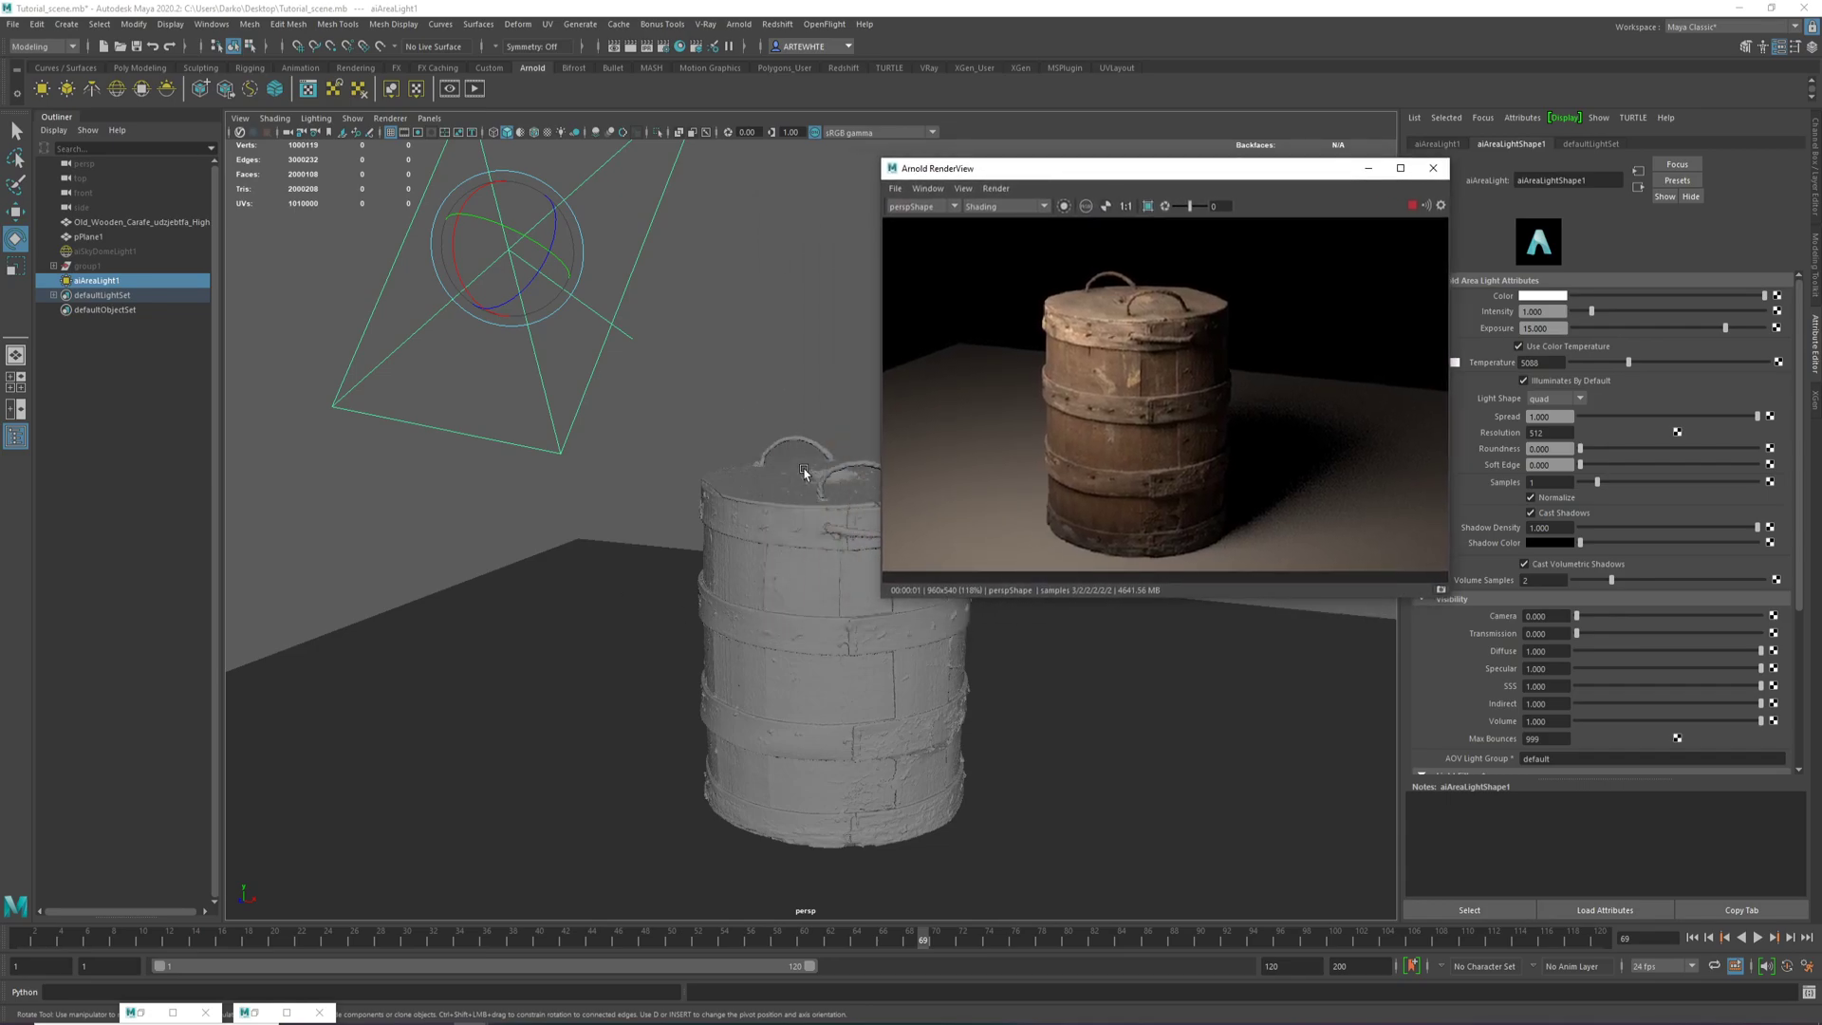
{"action": "left_click_drag", "start_coordinate": [742, 560], "coordinate": [602, 496], "text": "alt"}
{"action": "key", "text": "w"}
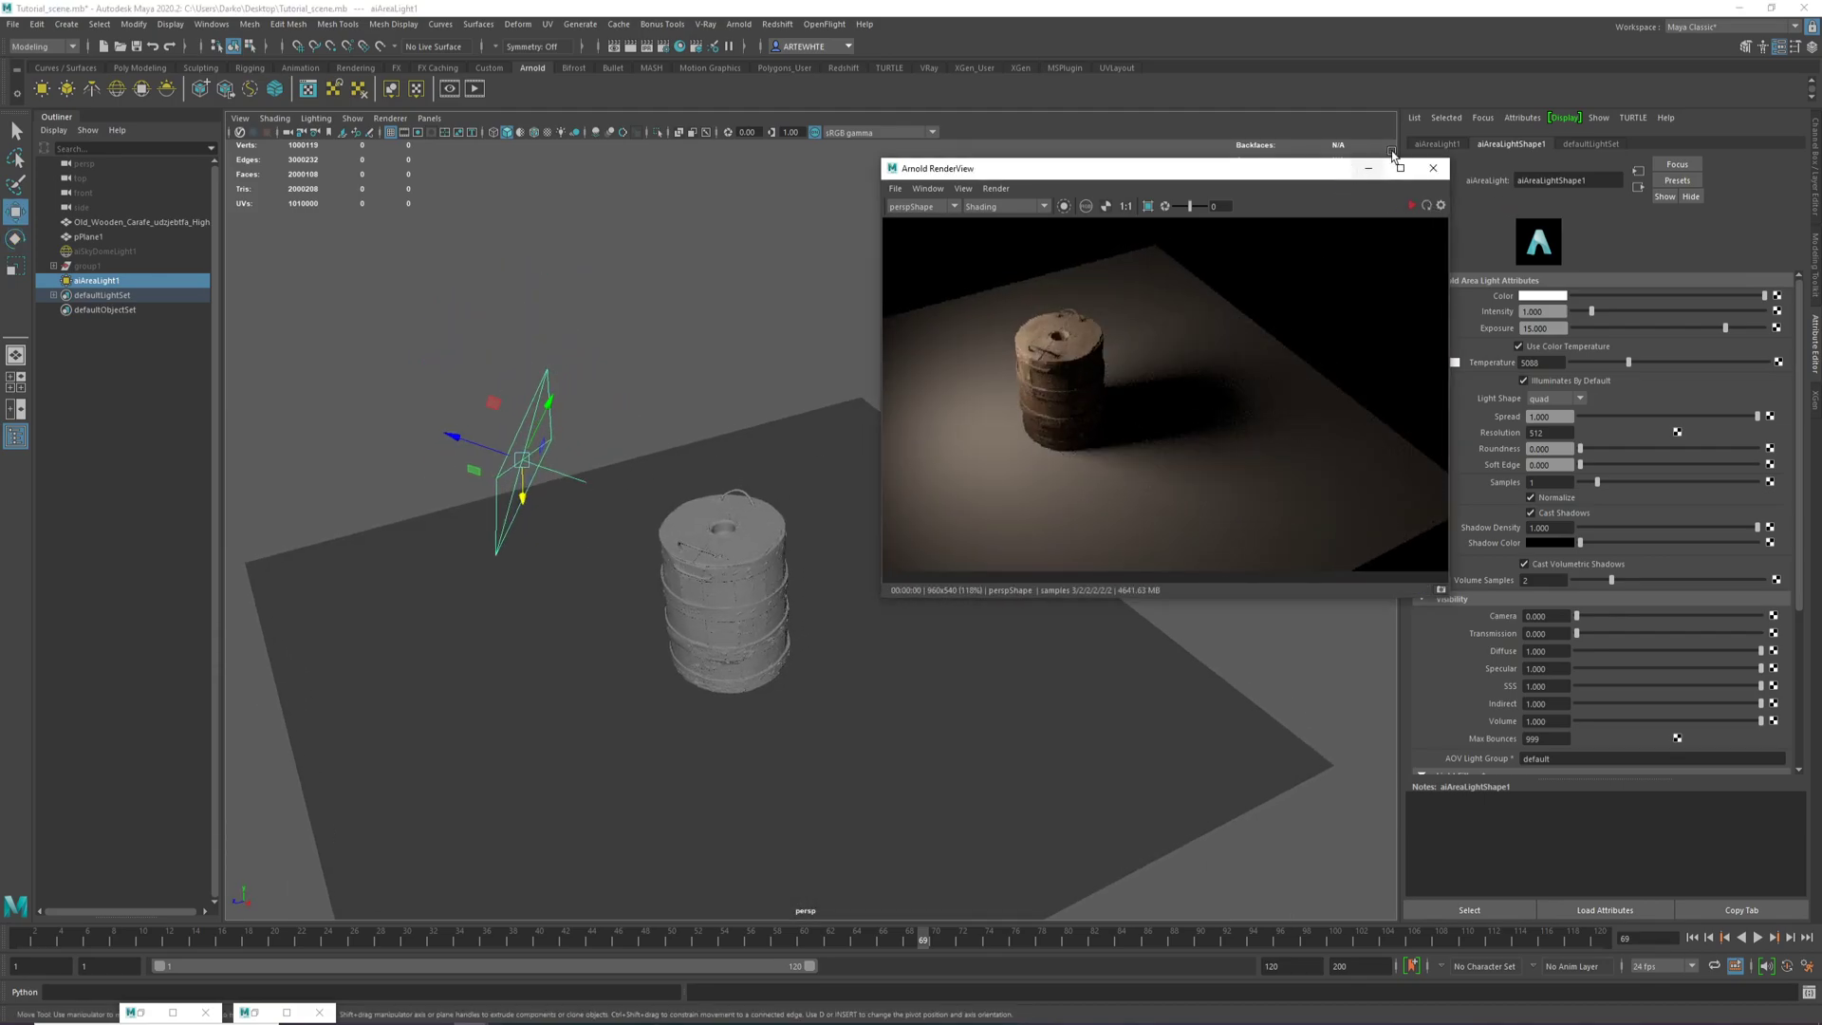
Duplicate the key light as aiAreaLight2 and move it toward the plane's far corner.
{"action": "left_click", "coordinate": [1367, 168]}
{"action": "left_click_drag", "start_coordinate": [734, 315], "coordinate": [664, 318], "text": "alt"}
{"action": "key", "text": "ctrl+d"}
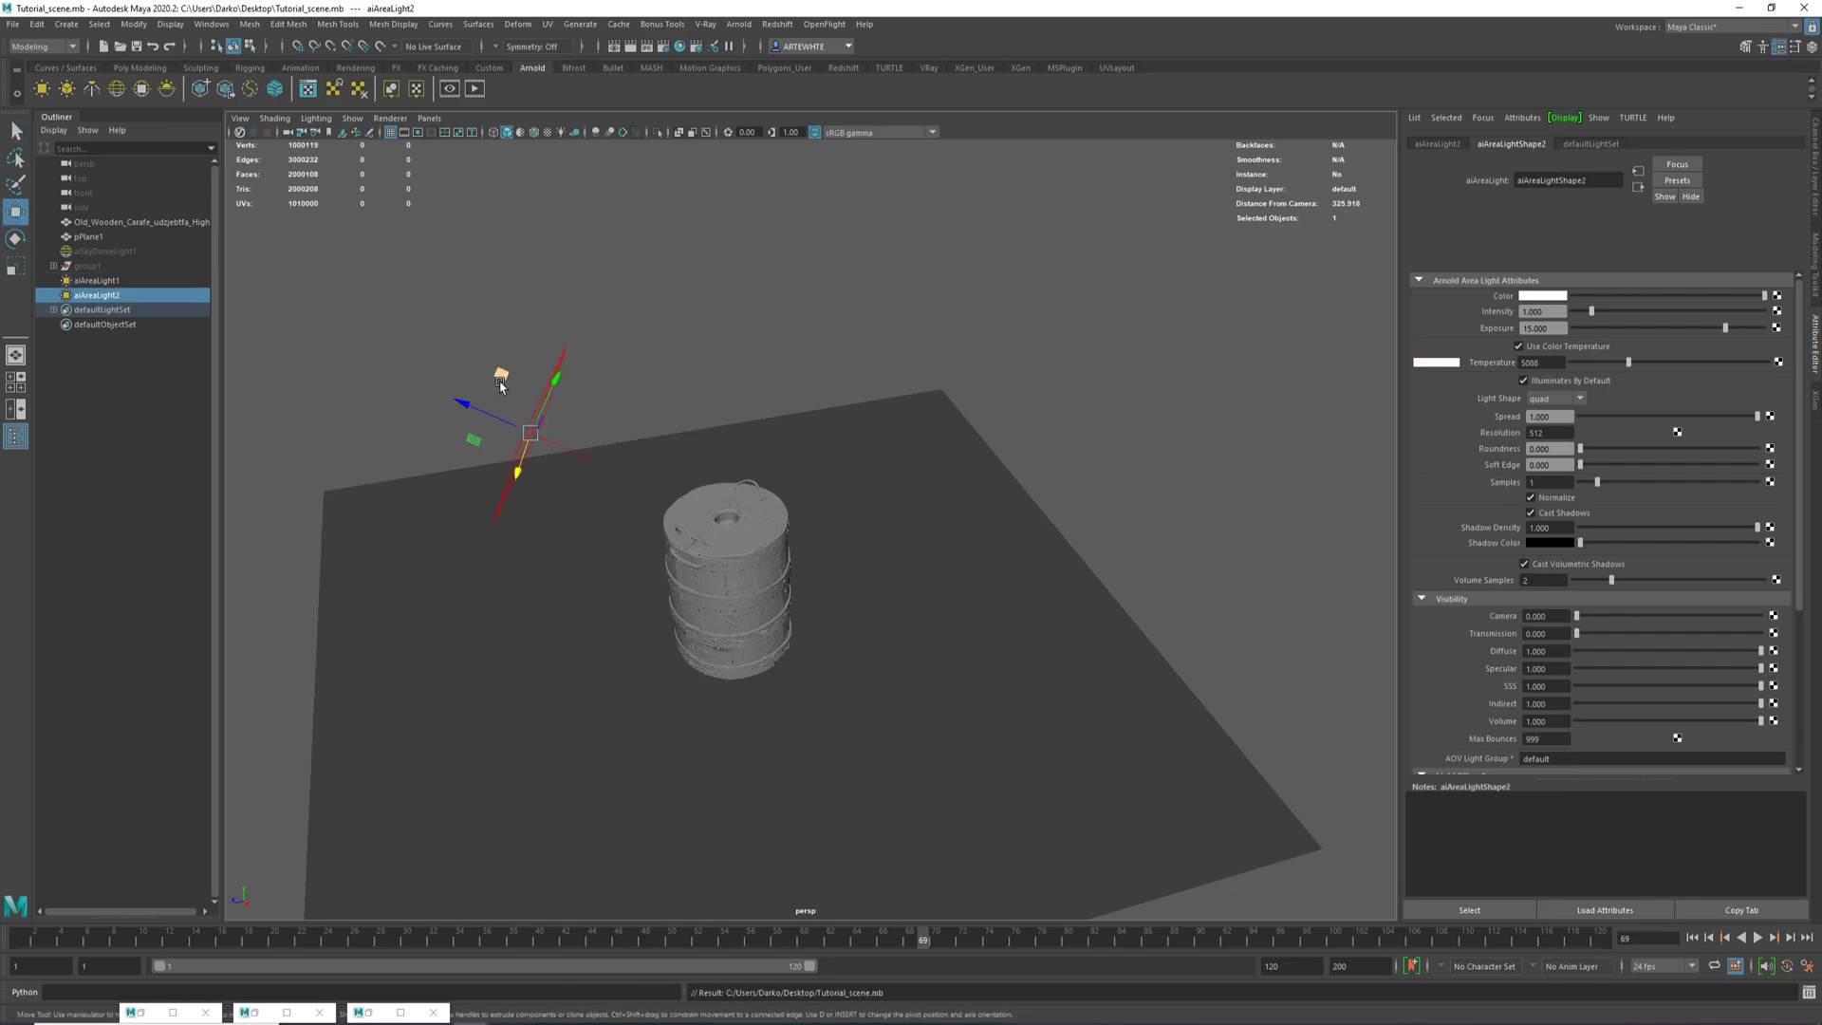
{"action": "left_click_drag", "start_coordinate": [500, 374], "coordinate": [934, 418]}
Re-angle aiAreaLight2, bring RenderView back and refresh the Arnold render.
{"action": "key", "text": "e"}
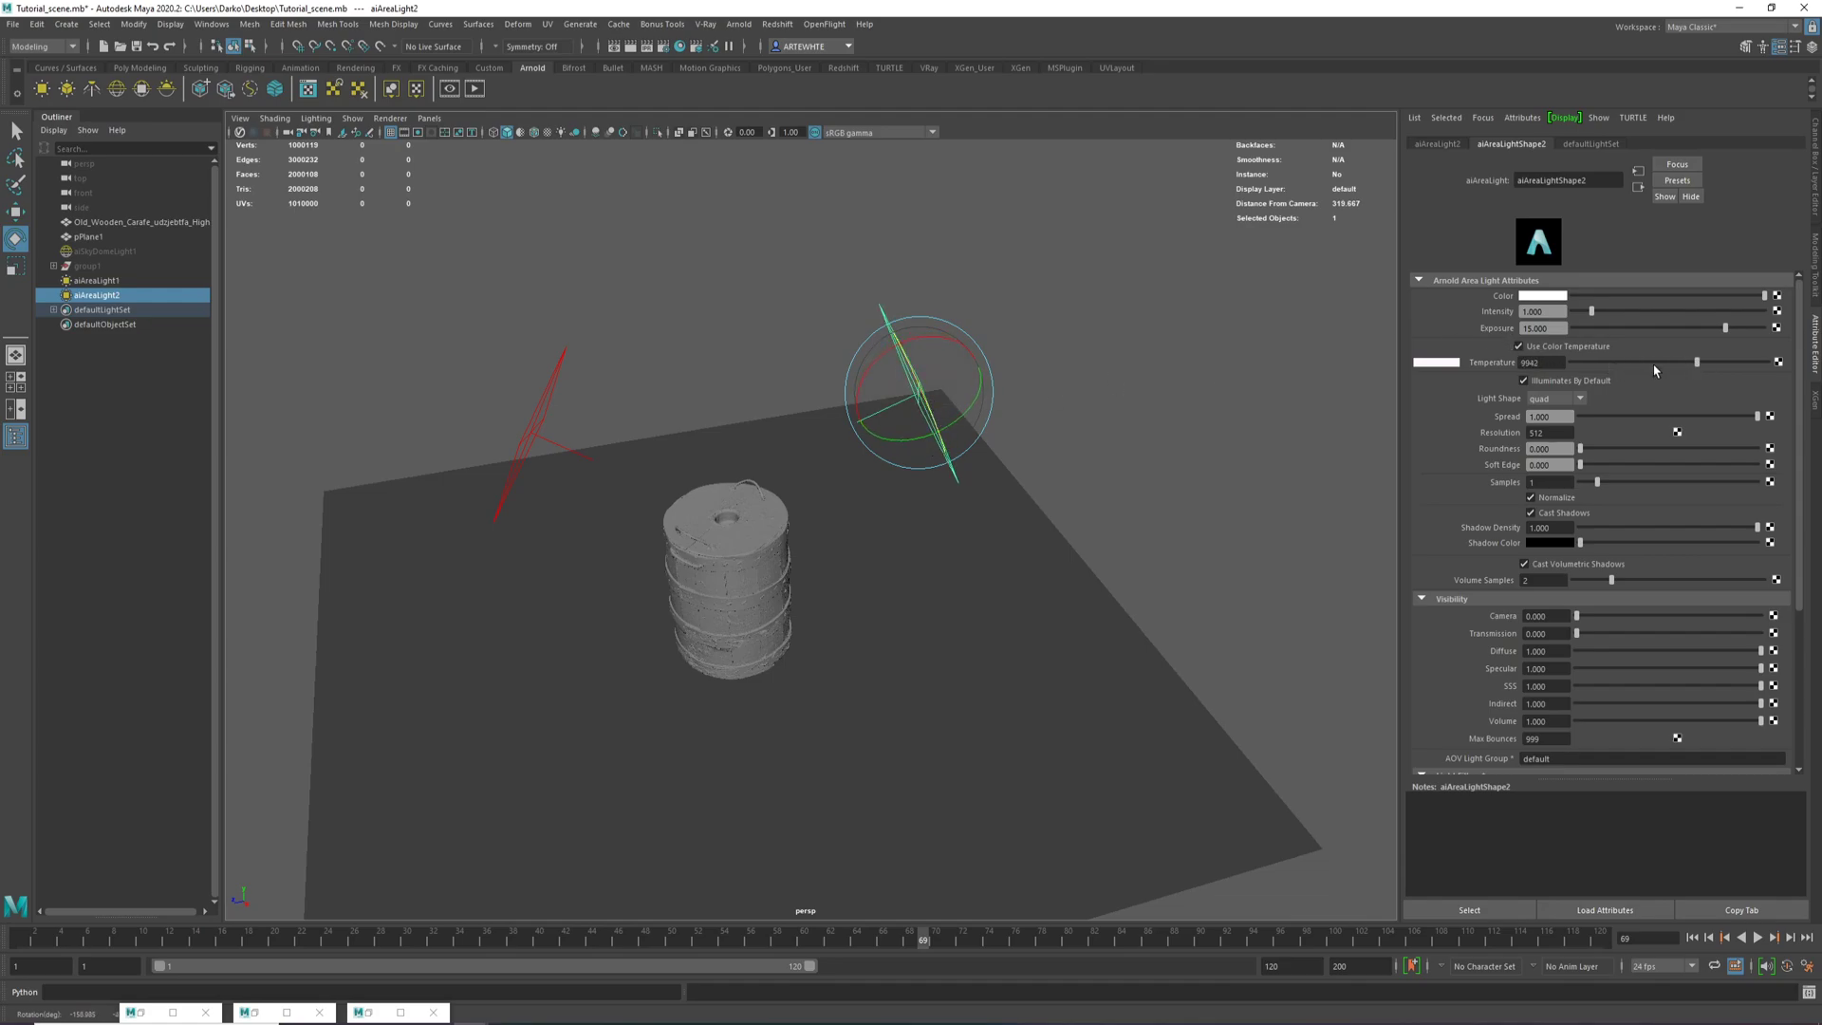
{"action": "left_click_drag", "start_coordinate": [948, 493], "coordinate": [652, 733], "text": "alt"}
{"action": "left_click", "coordinate": [383, 1012]}
{"action": "left_click_drag", "start_coordinate": [771, 520], "coordinate": [858, 465], "text": "alt"}
{"action": "left_click", "coordinate": [1412, 206]}
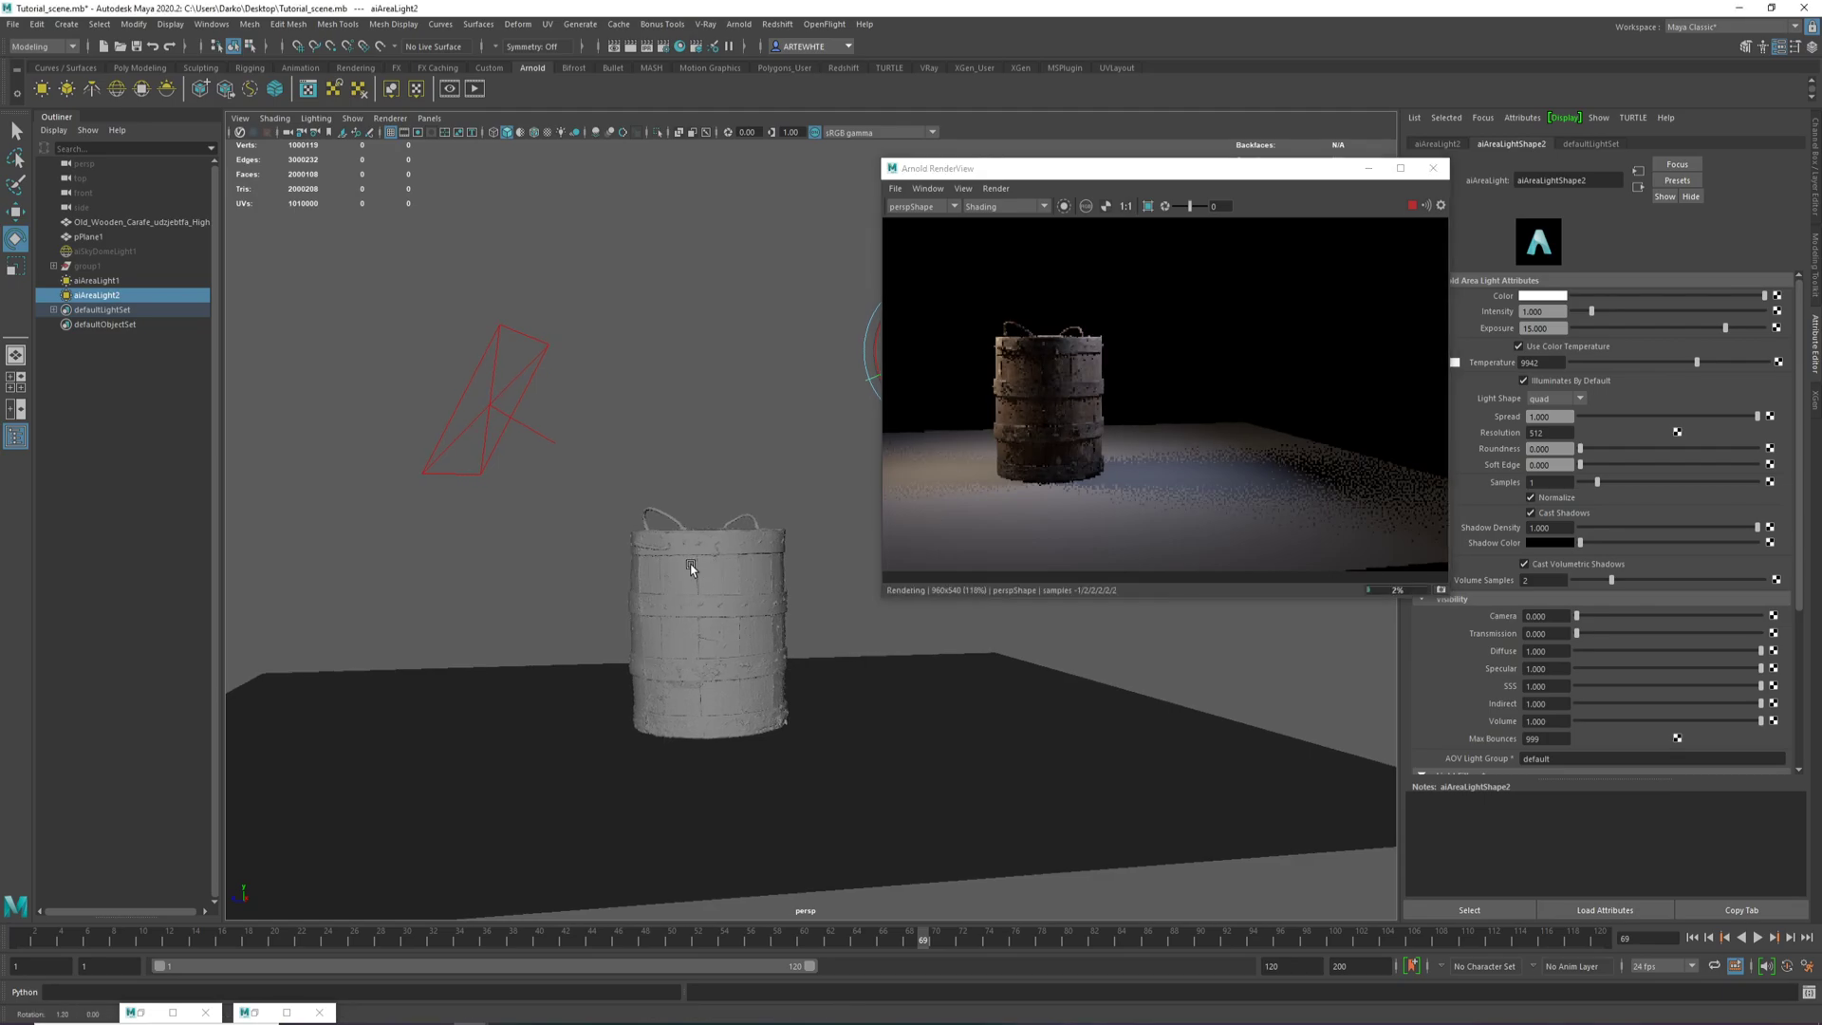
{"action": "left_click_drag", "start_coordinate": [689, 564], "coordinate": [772, 582], "text": "alt"}
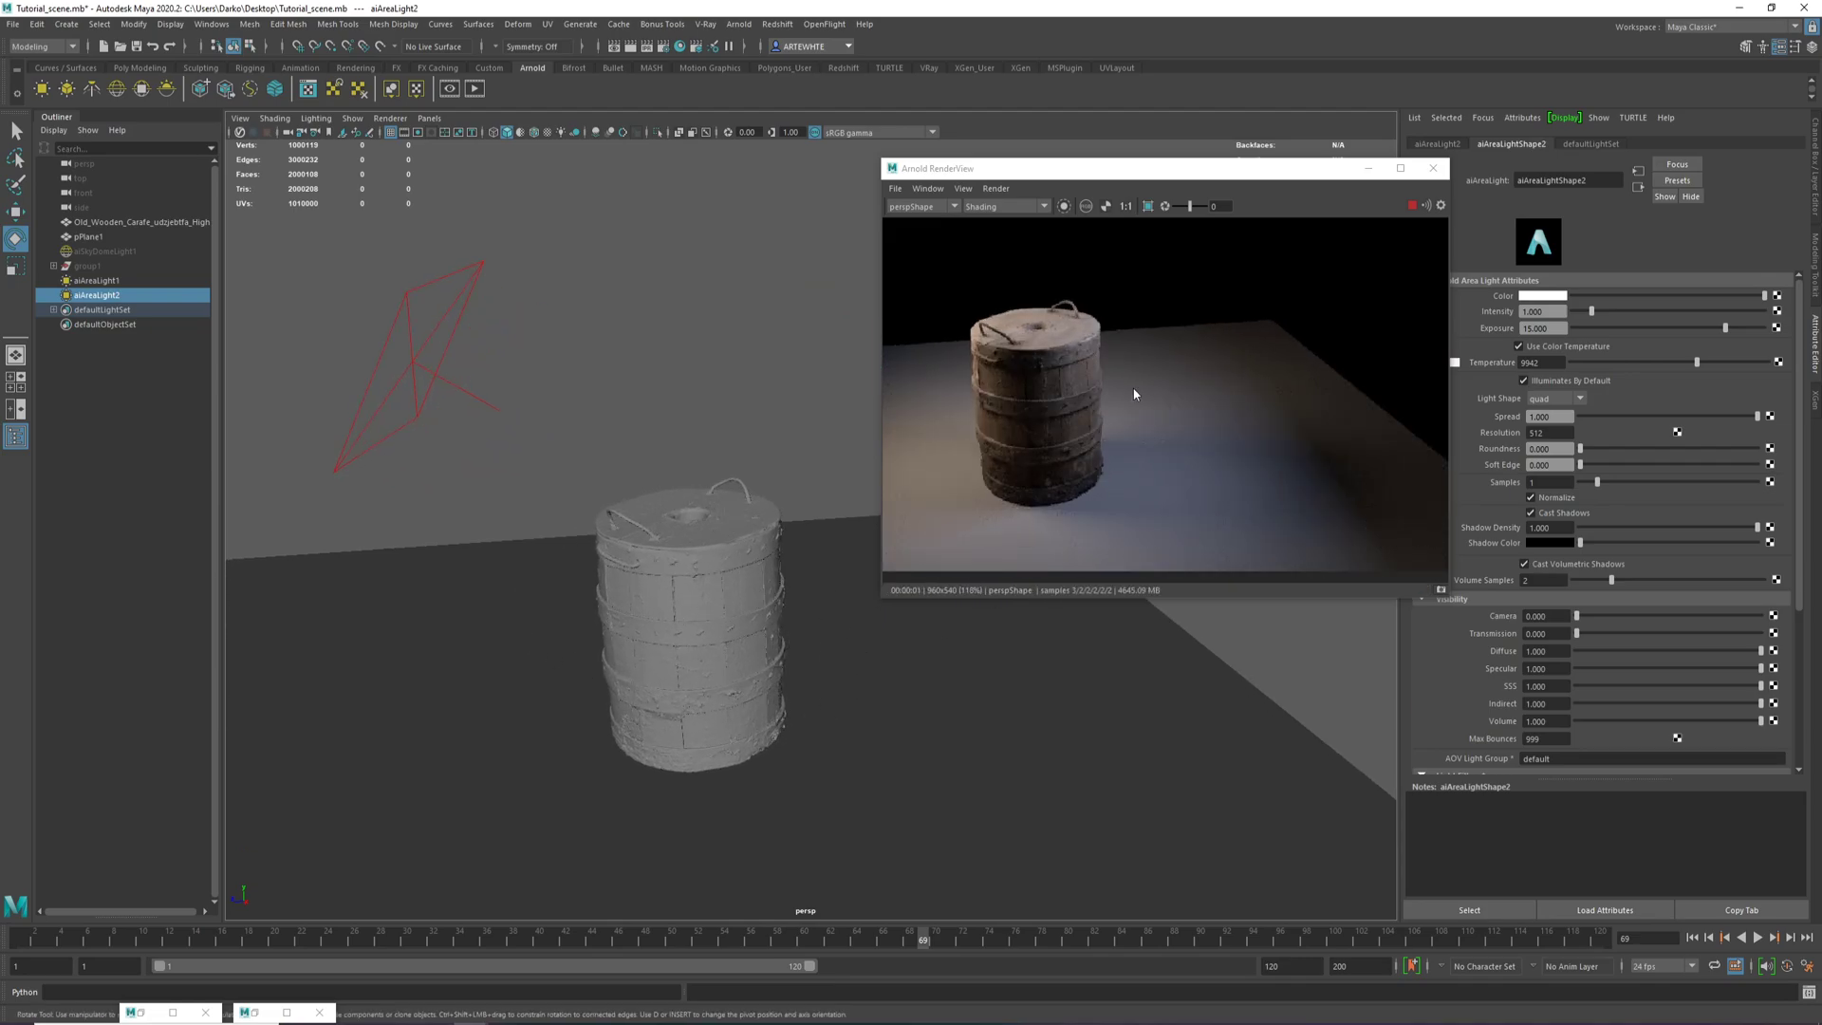
{"action": "left_click_drag", "start_coordinate": [874, 699], "coordinate": [792, 683], "text": "alt"}
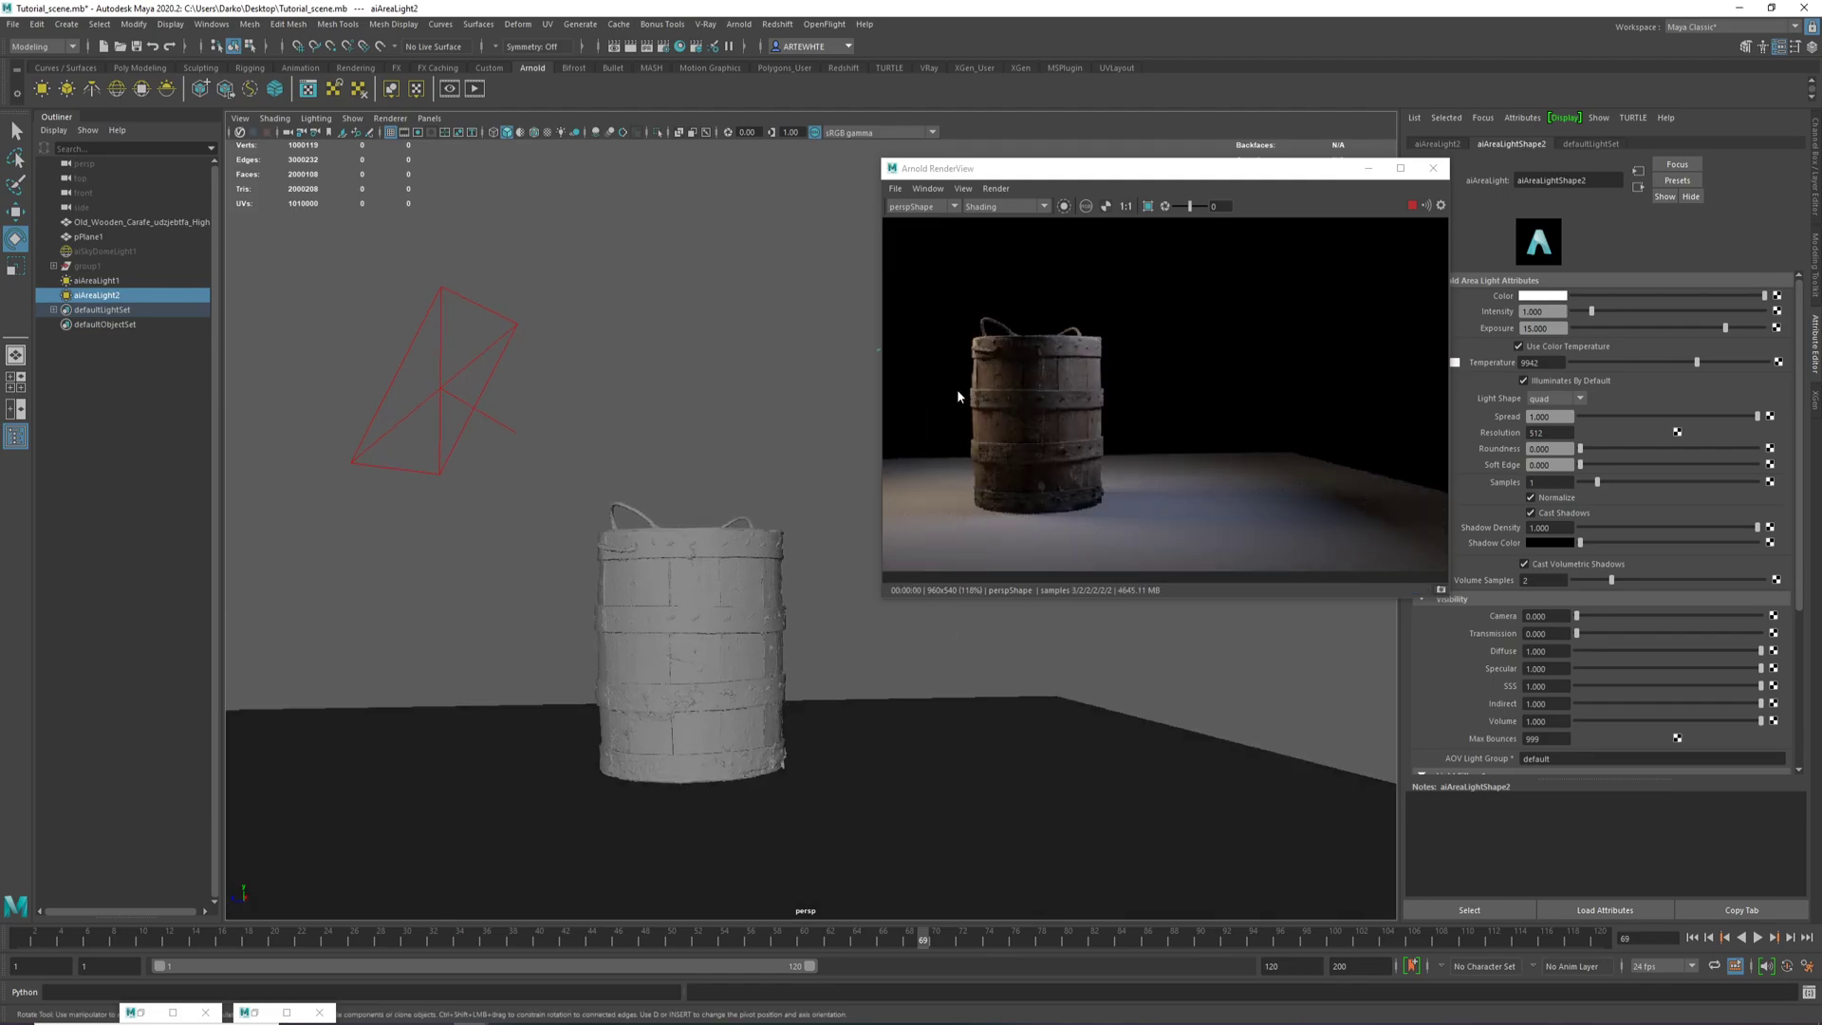
{"action": "left_click_drag", "start_coordinate": [759, 707], "coordinate": [742, 612], "text": "alt"}
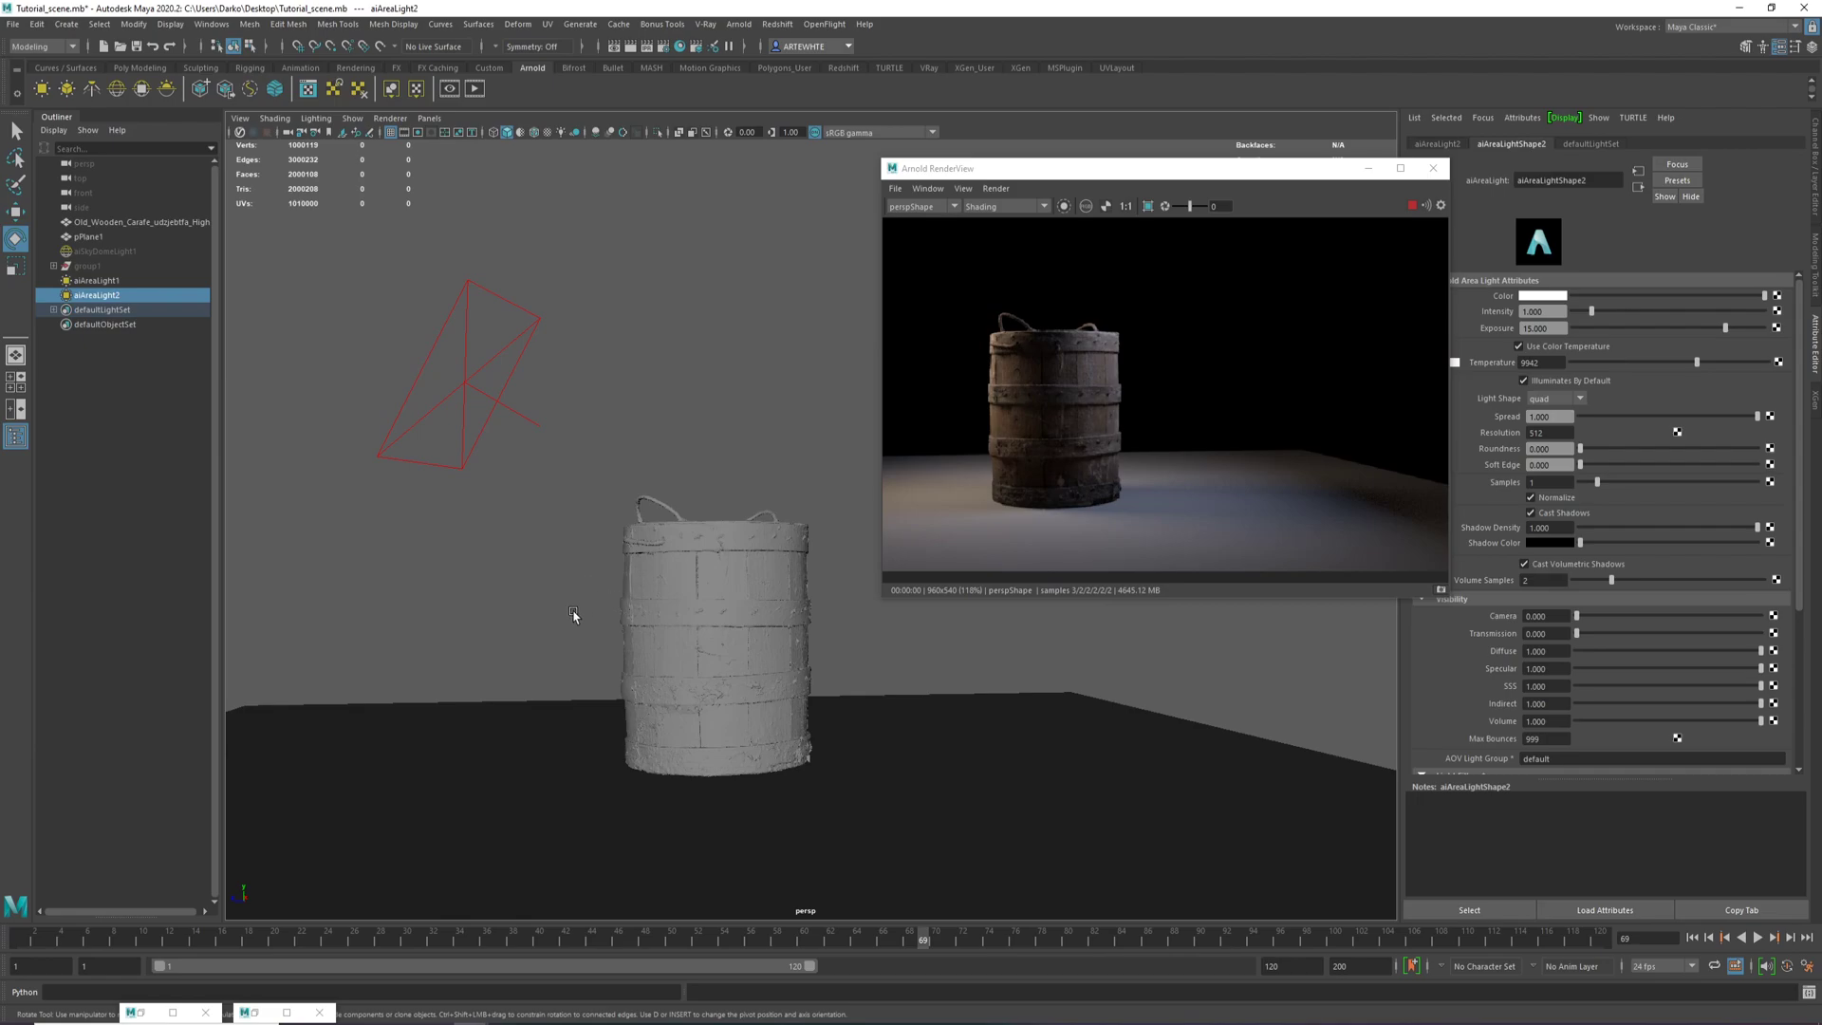
{"action": "left_click_drag", "start_coordinate": [573, 615], "coordinate": [896, 581], "text": "alt"}
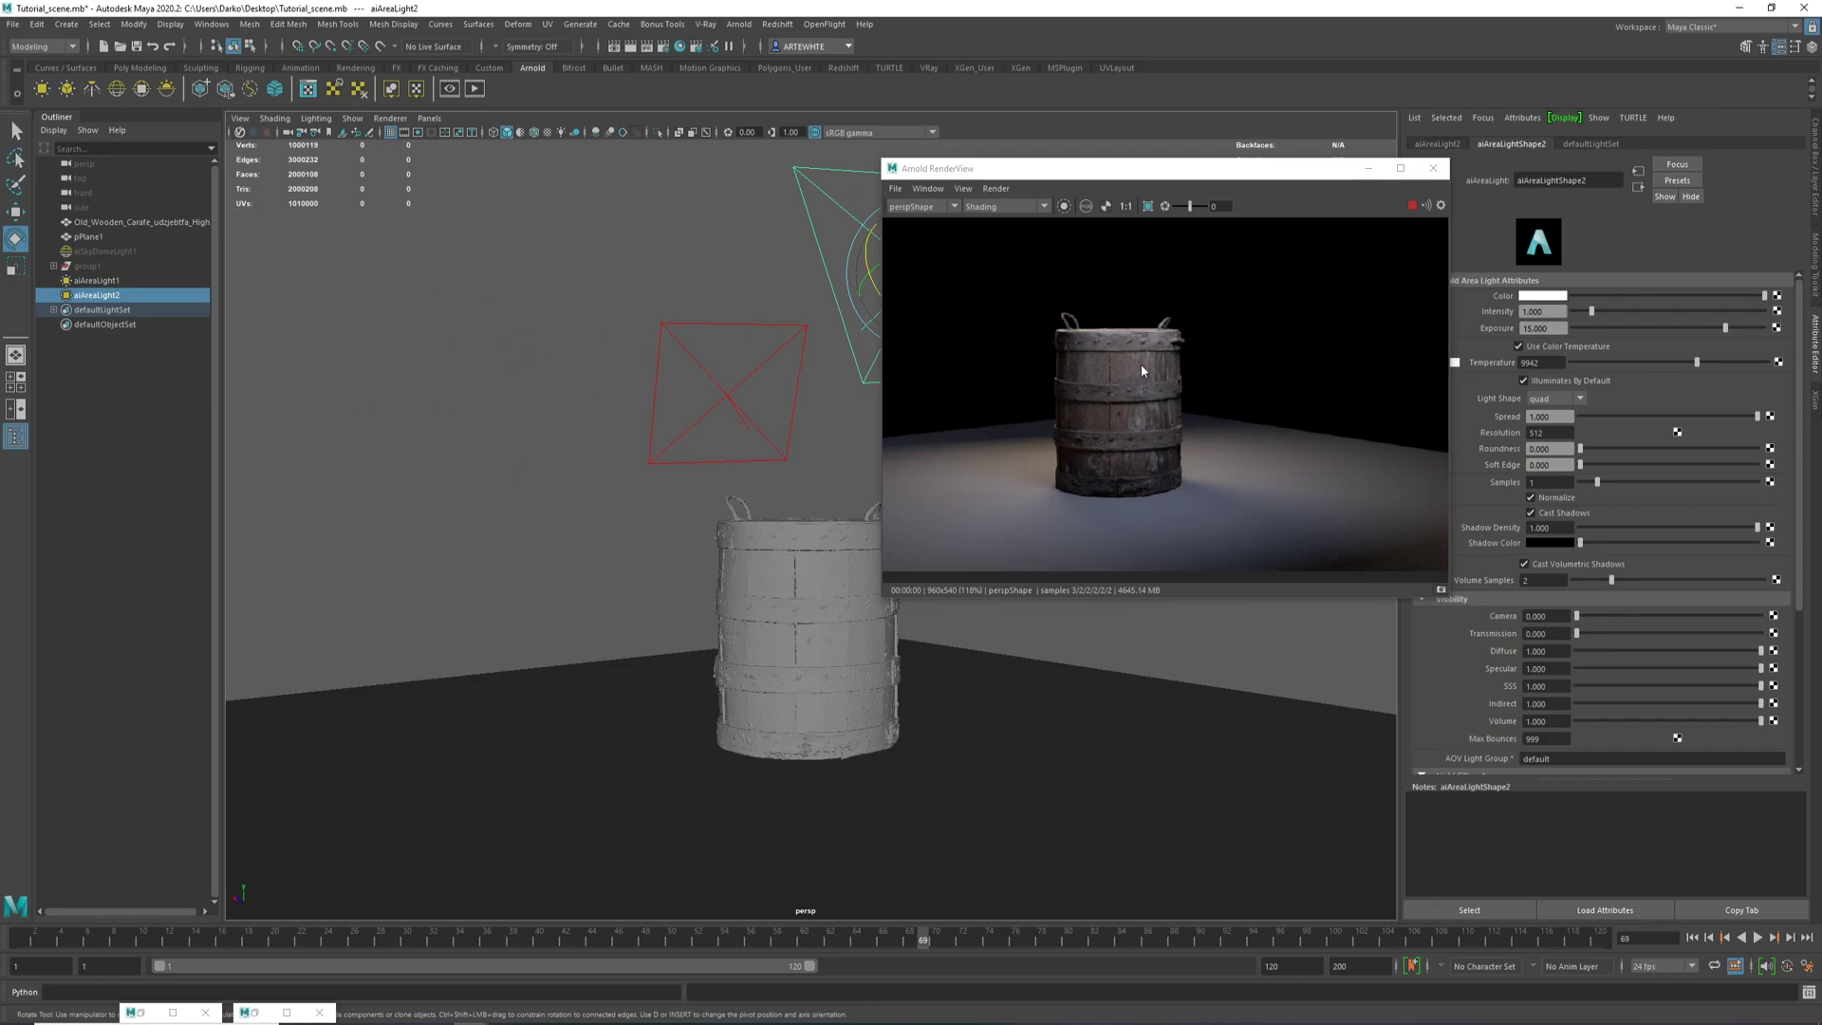
{"action": "left_click_drag", "start_coordinate": [584, 630], "coordinate": [712, 615], "text": "alt"}
{"action": "key", "text": "w"}
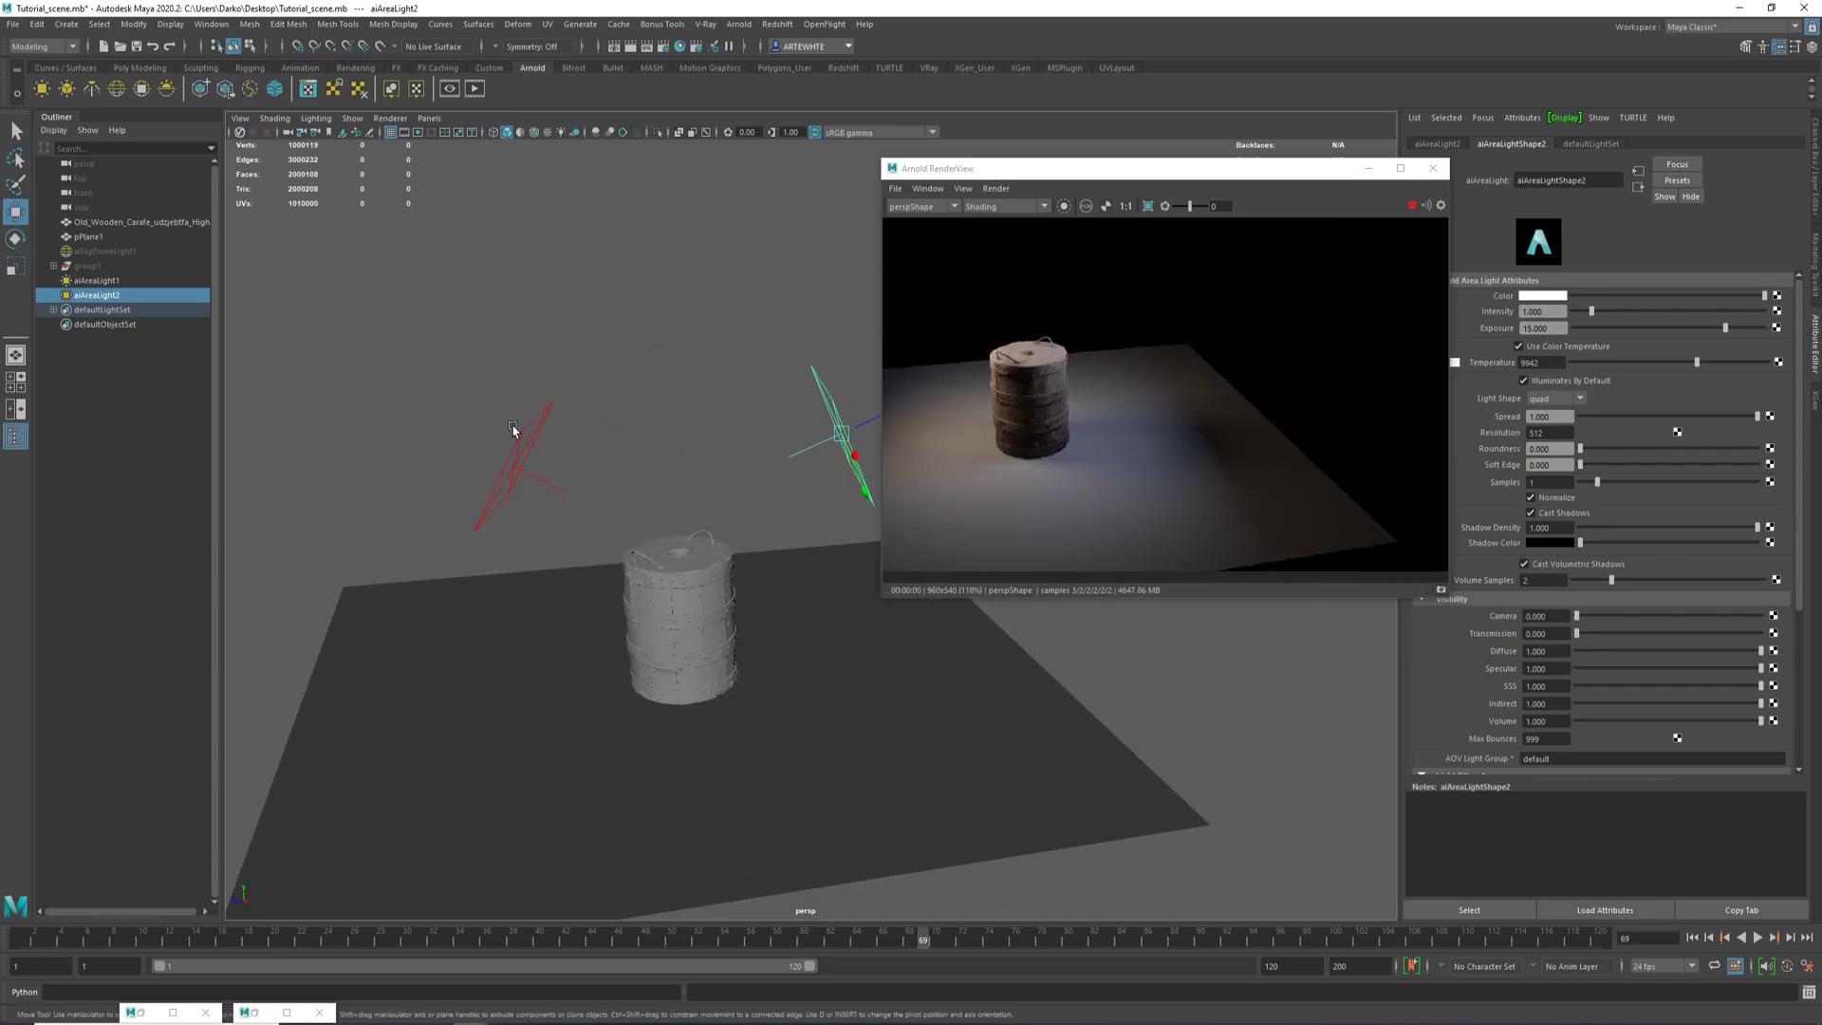
Select aiAreaLight1 and raise it up and to the right.
{"action": "left_click", "coordinate": [508, 432]}
{"action": "left_click", "coordinate": [811, 399]}
{"action": "left_click", "coordinate": [564, 496]}
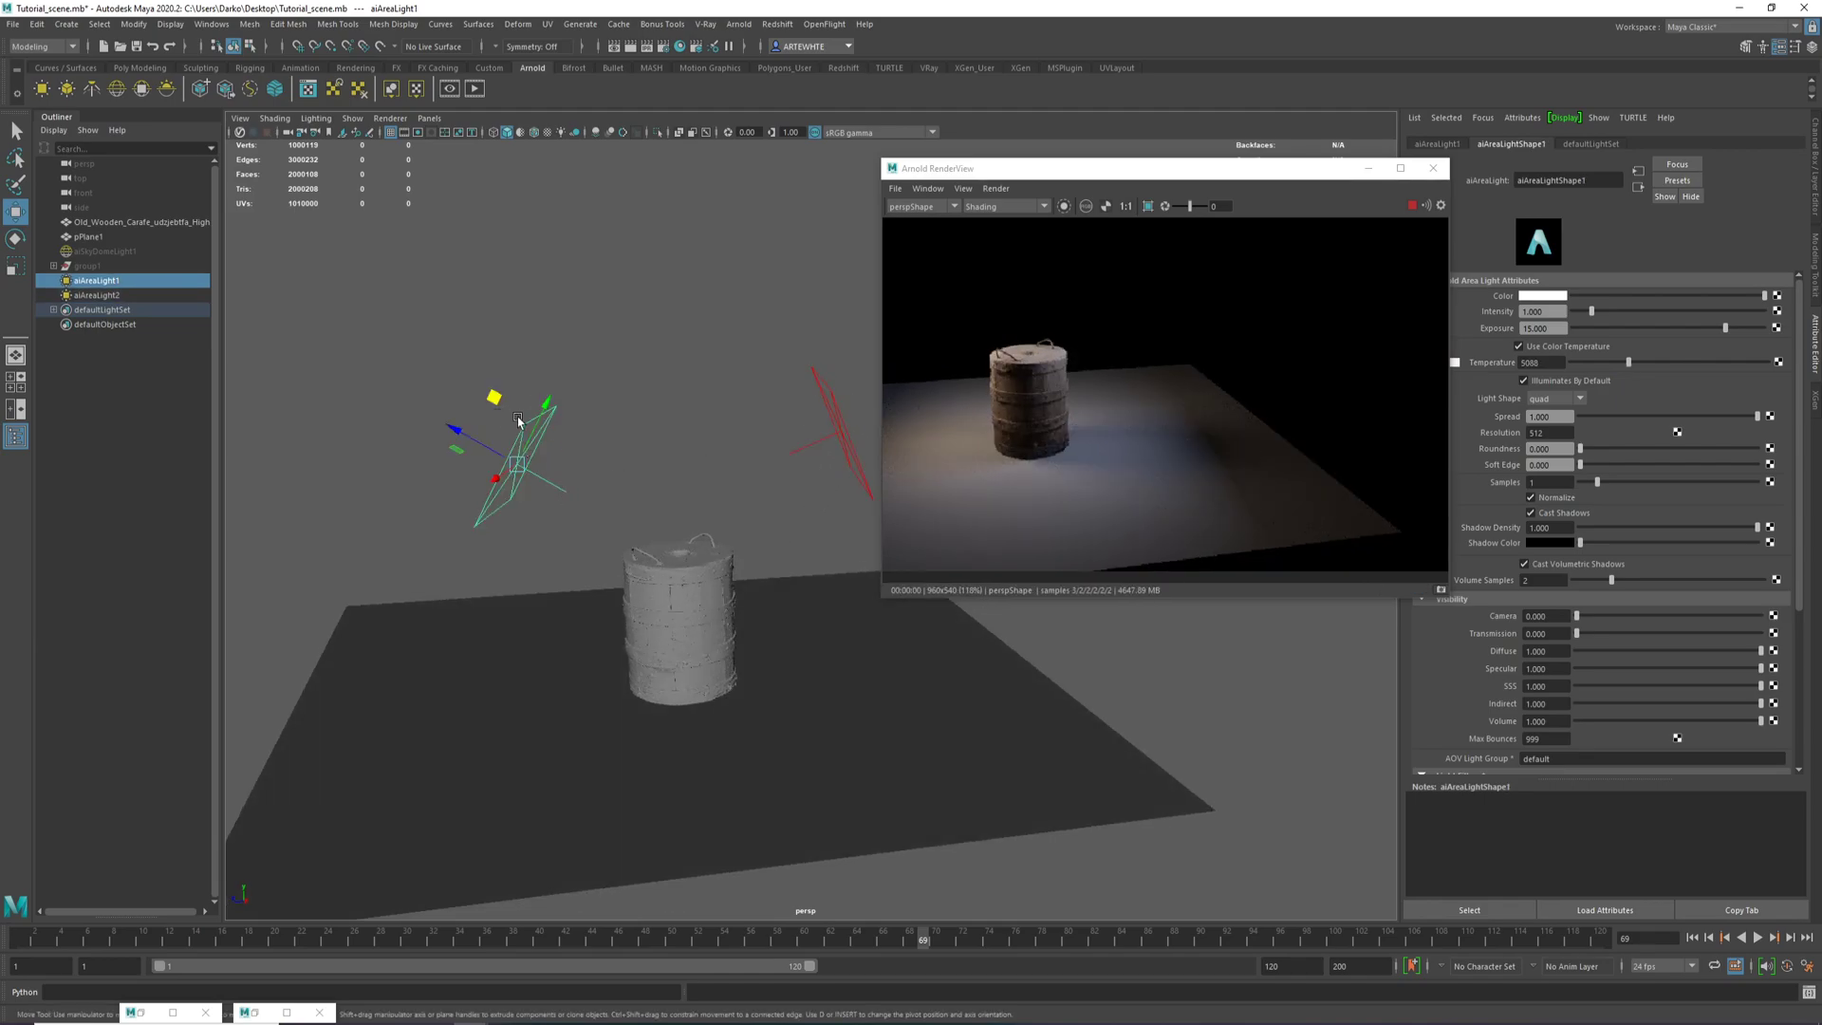
{"action": "left_click_drag", "start_coordinate": [521, 420], "coordinate": [669, 479]}
Re-aim the key light toward the barrel and set its exposure to 16.
{"action": "key", "text": "e"}
{"action": "left_click_drag", "start_coordinate": [560, 398], "coordinate": [521, 401]}
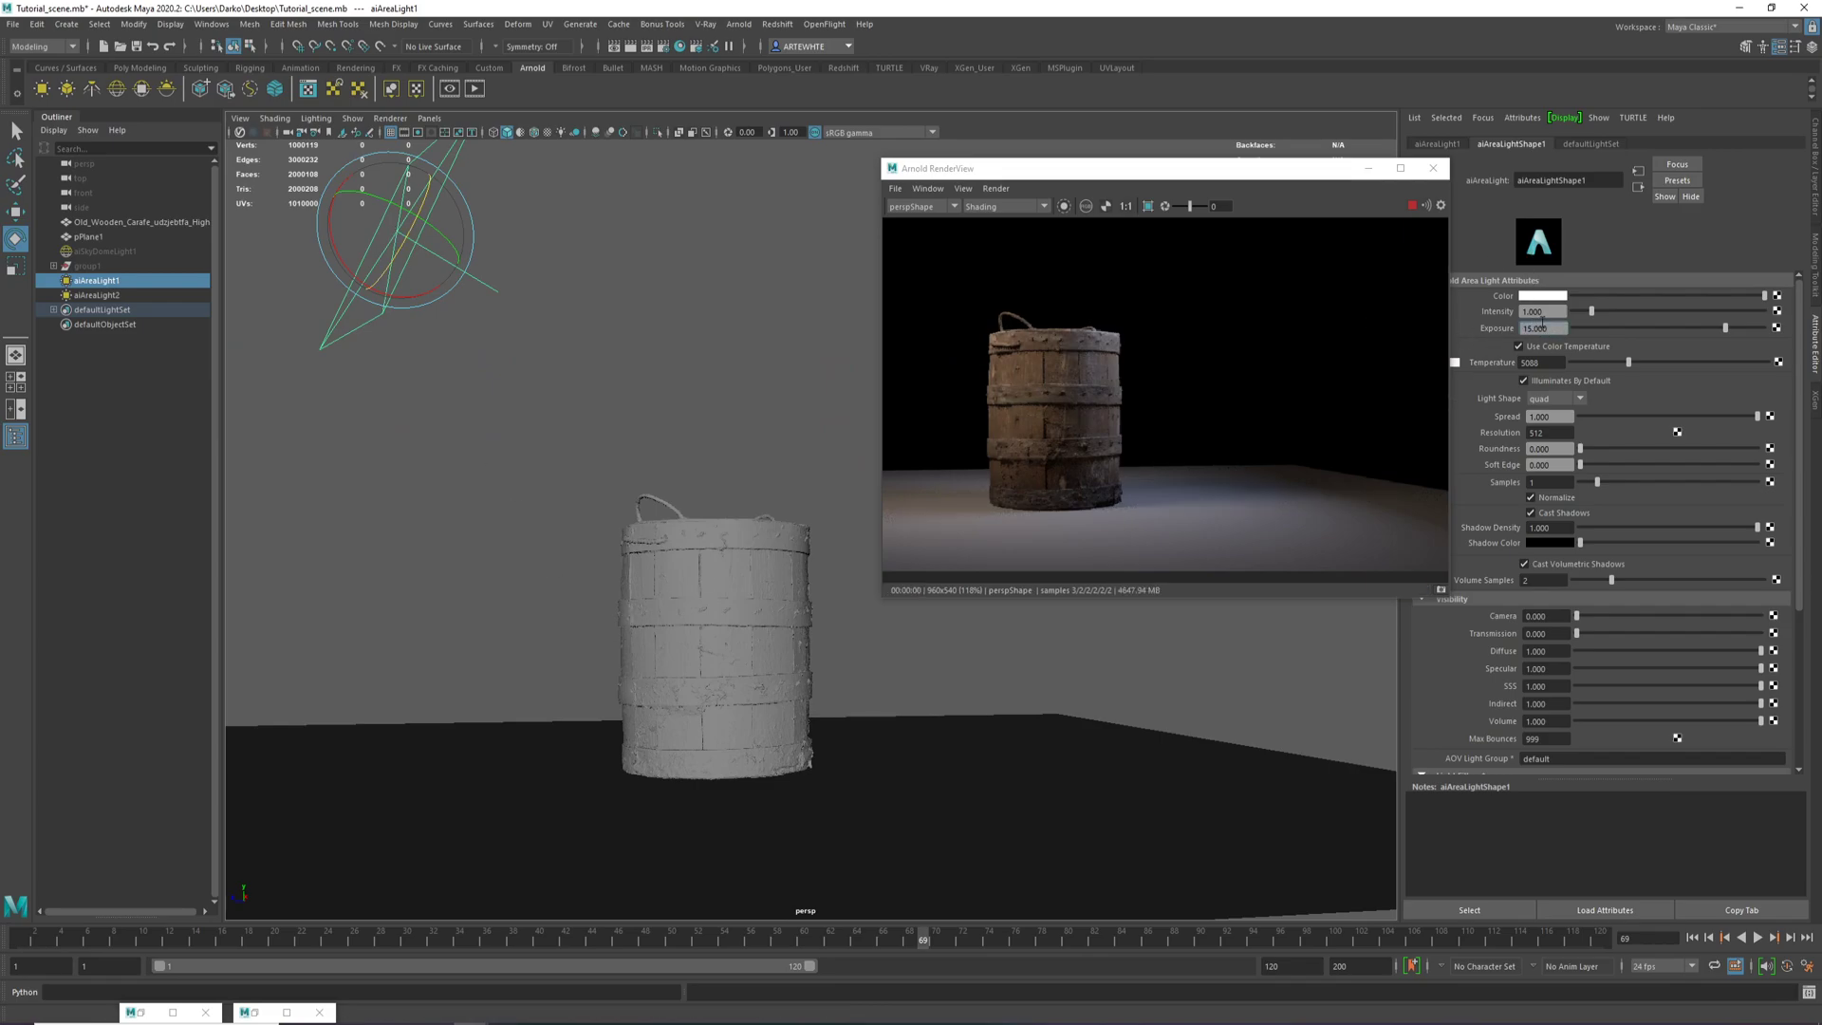
{"action": "type", "text": "6"}
{"action": "key", "text": "Return"}
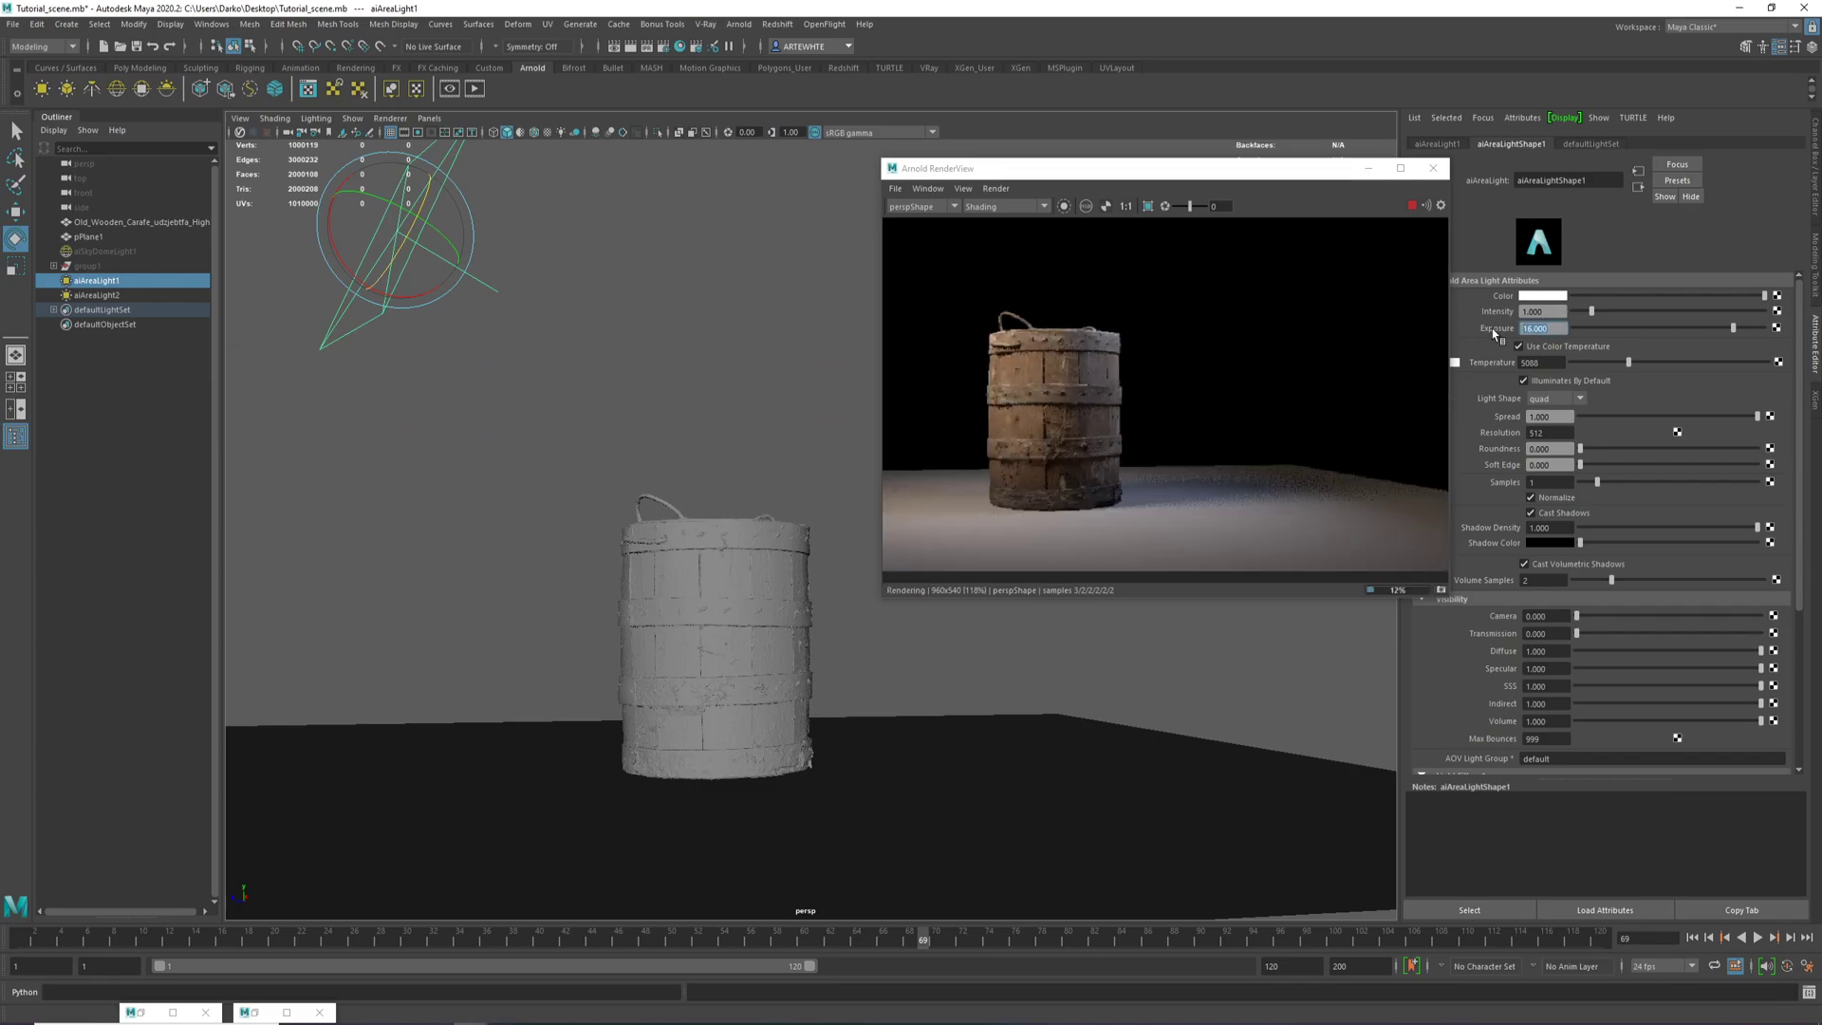
{"action": "left_click_drag", "start_coordinate": [528, 475], "coordinate": [692, 458], "text": "alt"}
Move aiAreaLight2 right and down behind the barrel and turn its intensity down to 0.
{"action": "left_click", "coordinate": [858, 398]}
{"action": "key", "text": "w"}
{"action": "key", "text": "e"}
{"action": "key", "text": "w"}
{"action": "right_click", "coordinate": [747, 457]}
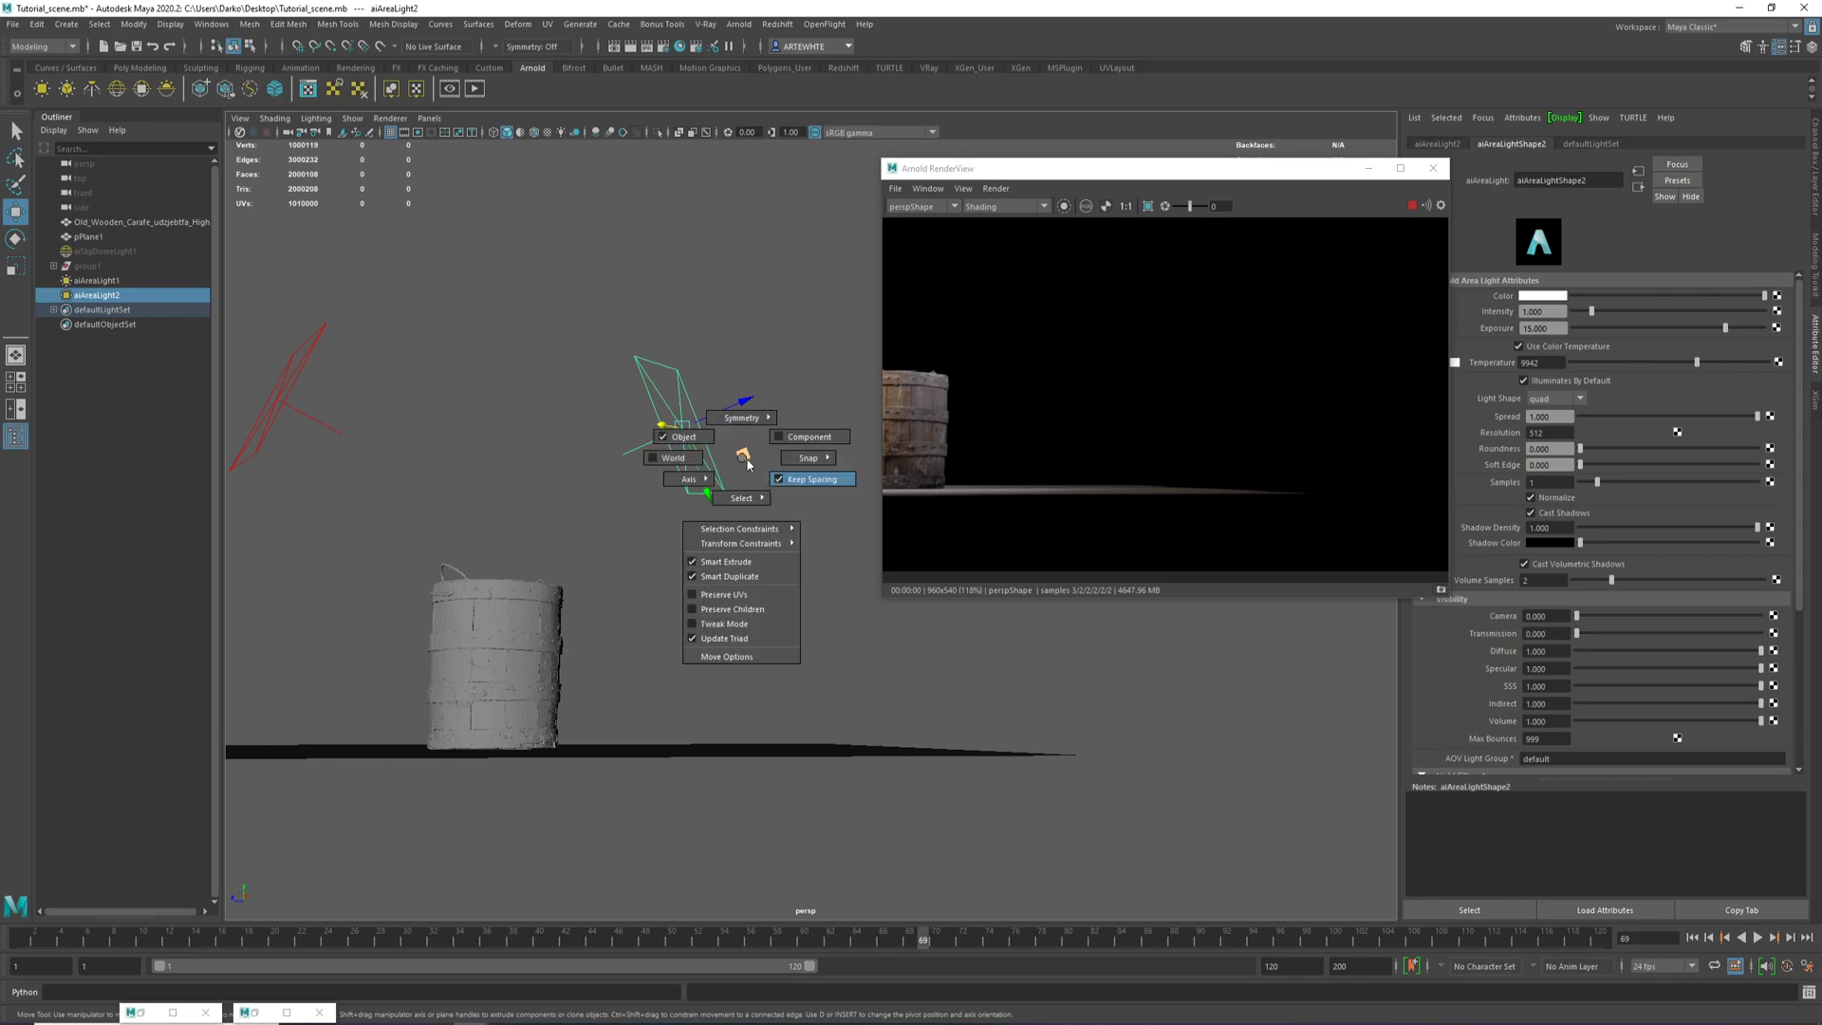
{"action": "left_click", "coordinate": [750, 527]}
{"action": "left_click_drag", "start_coordinate": [748, 456], "coordinate": [606, 509]}
{"action": "key", "text": "e"}
{"action": "left_click_drag", "start_coordinate": [1591, 311], "coordinate": [1571, 311]}
{"action": "scroll", "coordinate": [1082, 419], "scroll_direction": "down", "scroll_amount": 3}
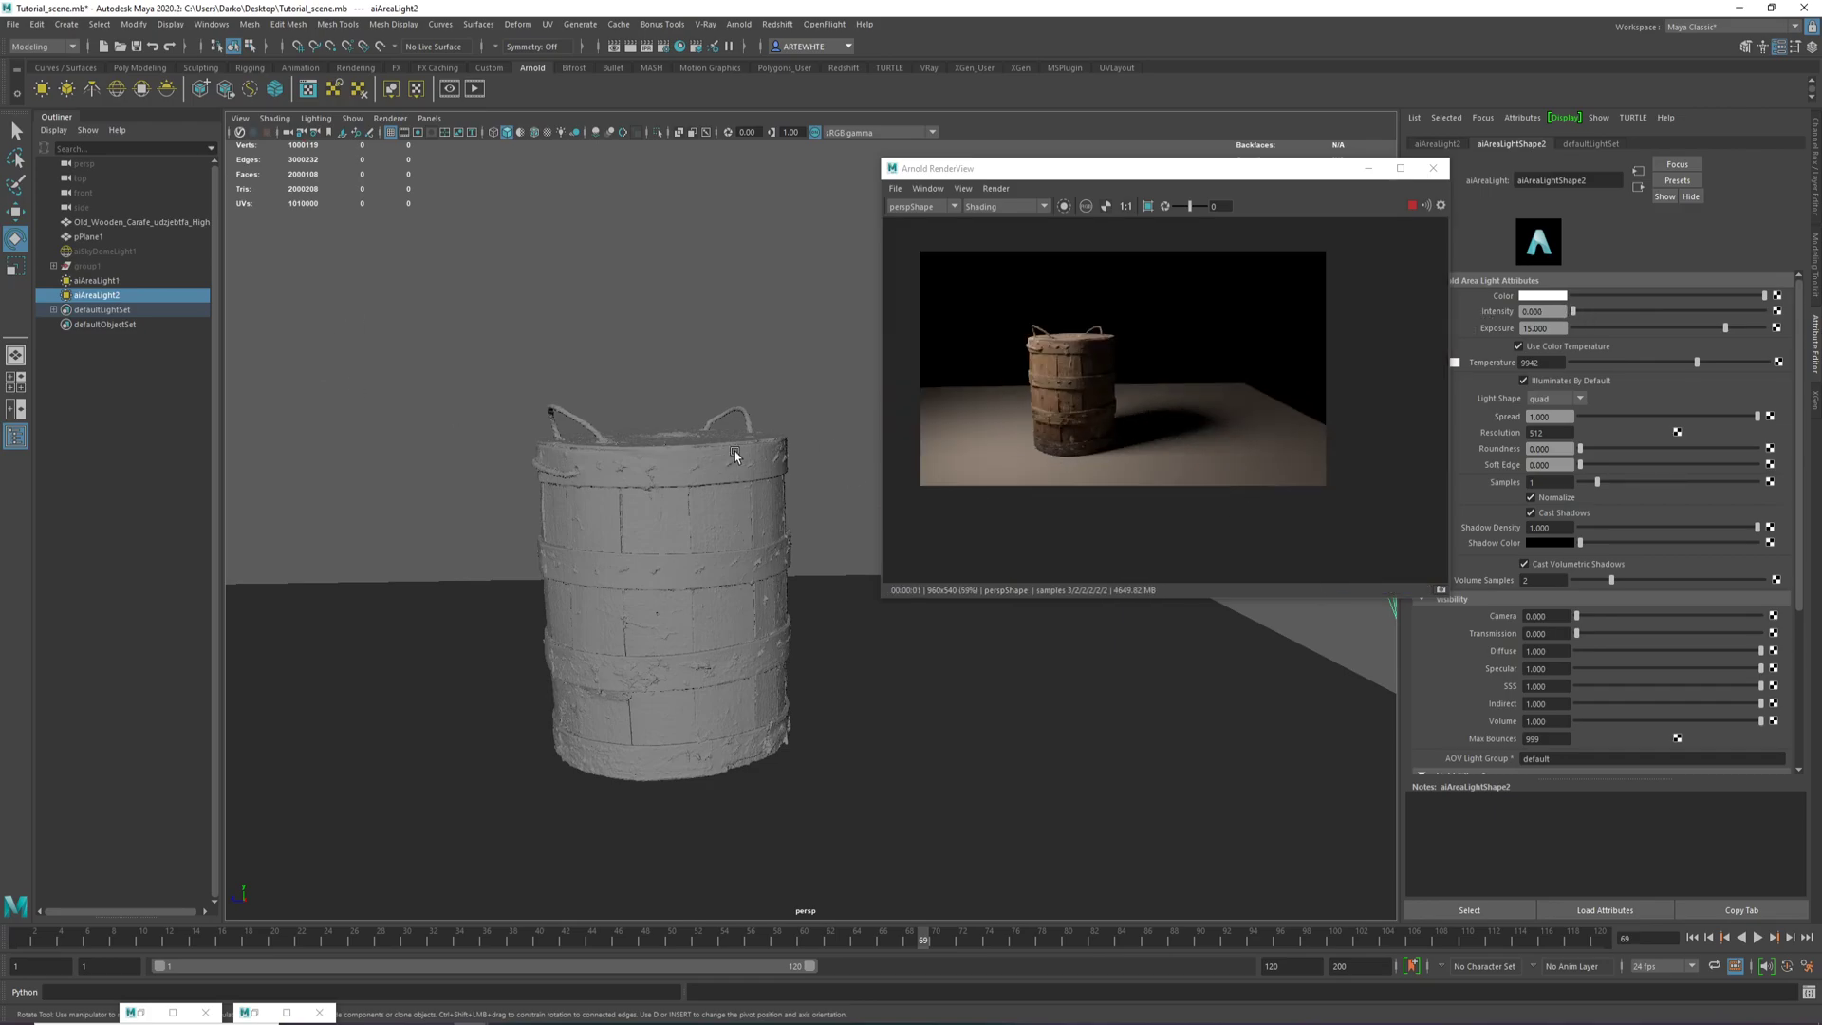
{"action": "scroll", "coordinate": [1120, 358], "scroll_direction": "up", "scroll_amount": 3}
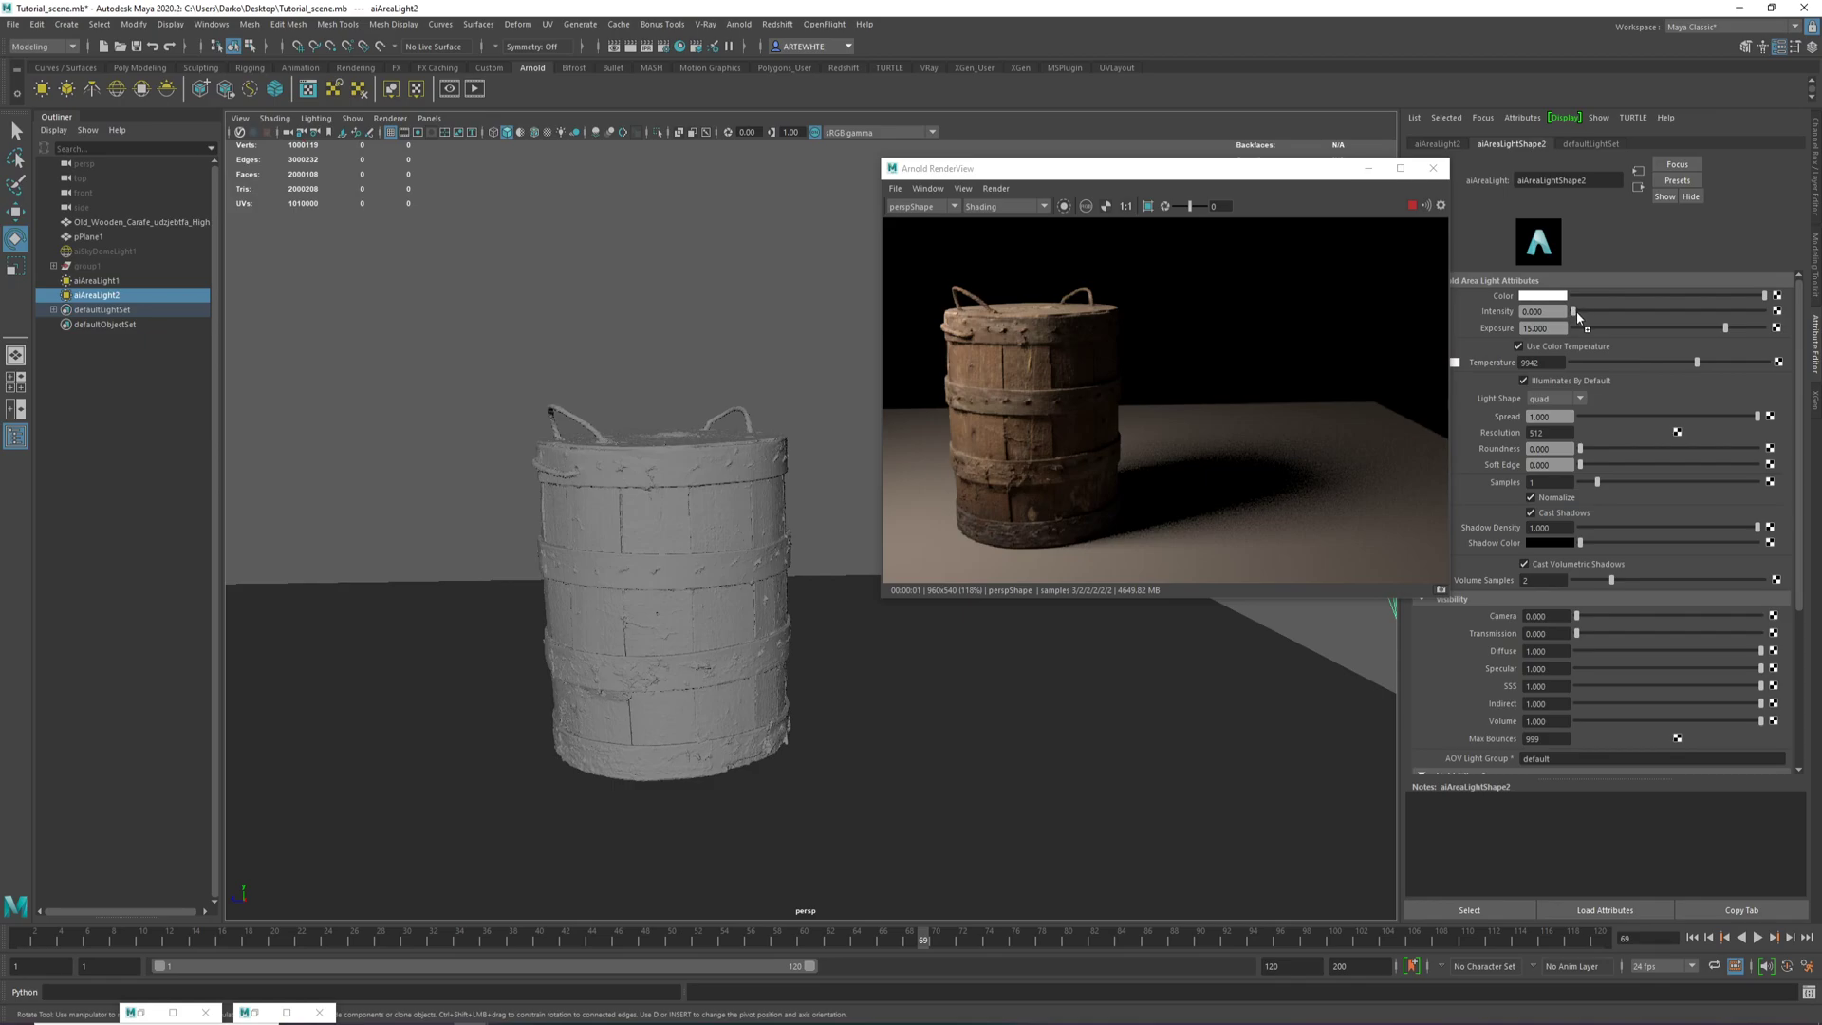
{"action": "left_click_drag", "start_coordinate": [1577, 314], "coordinate": [1764, 313]}
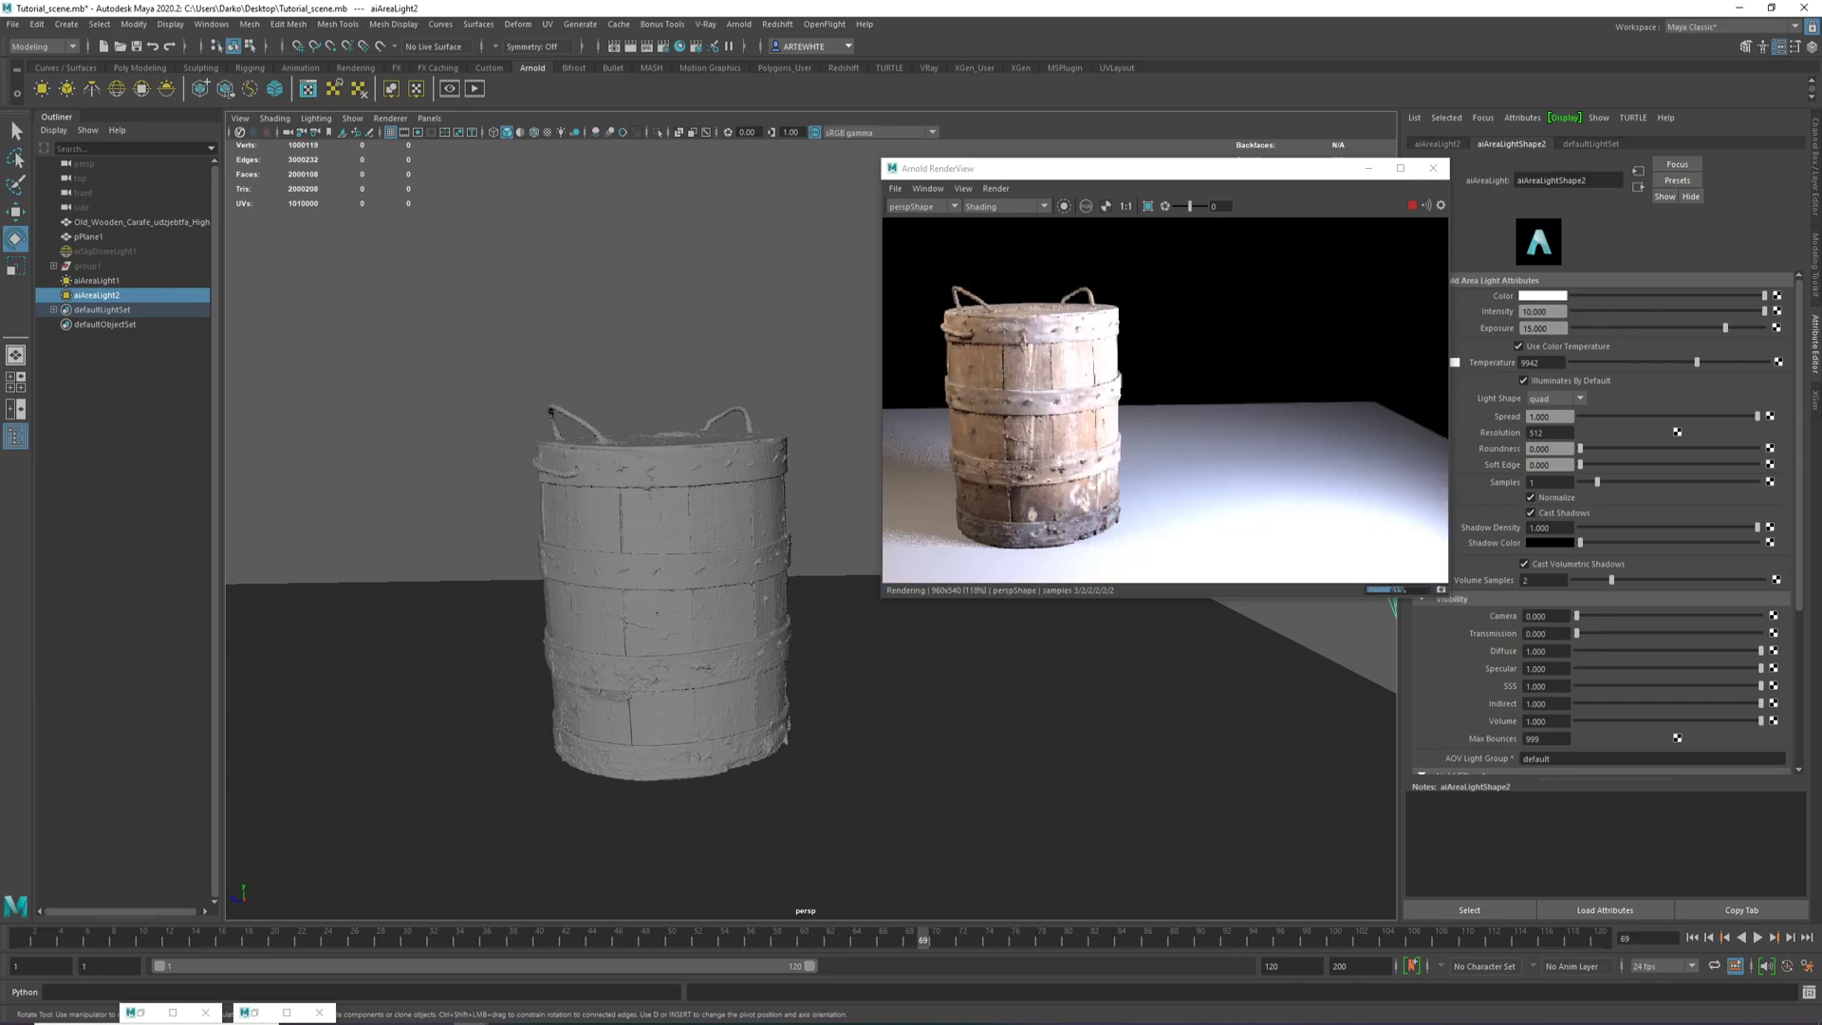
{"action": "left_click_drag", "start_coordinate": [1693, 313], "coordinate": [1566, 312]}
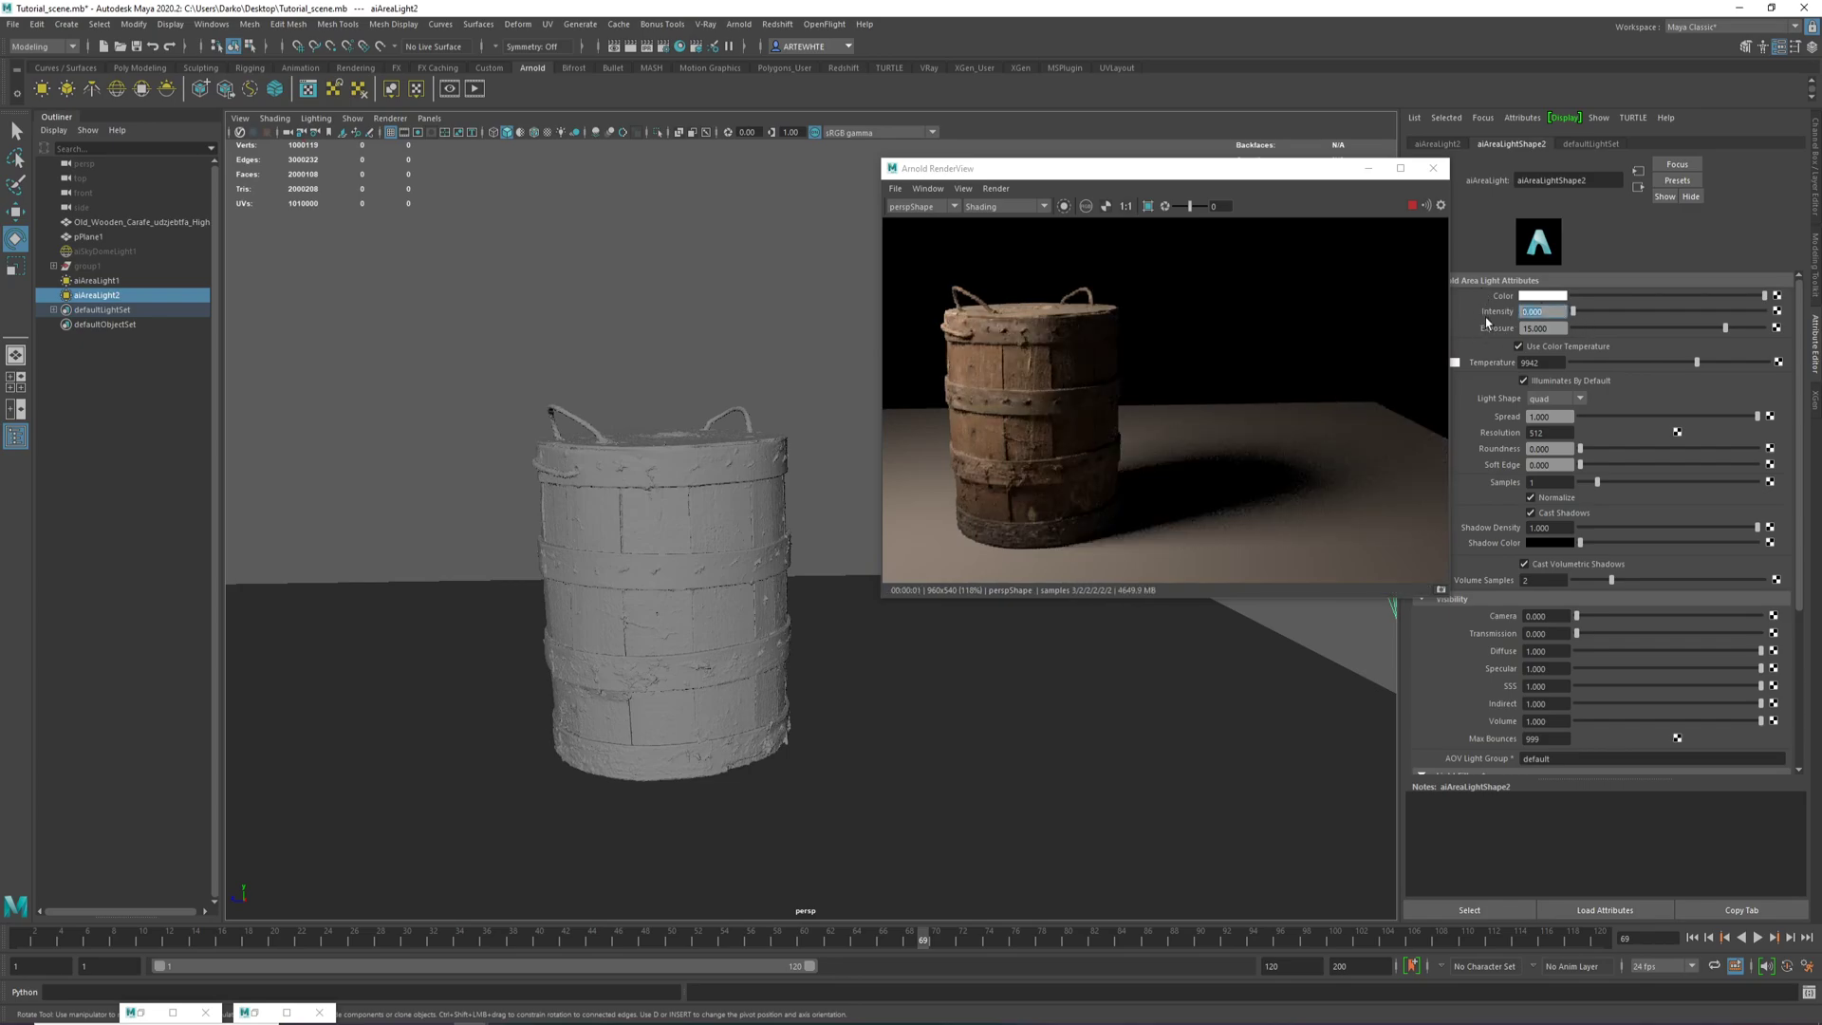
Try intensities 1 and 0.5 on aiAreaLight2, settling at 0.3.
{"action": "type", "text": "1"}
{"action": "key", "text": "Return"}
{"action": "type", "text": "0.5"}
{"action": "key", "text": "Return"}
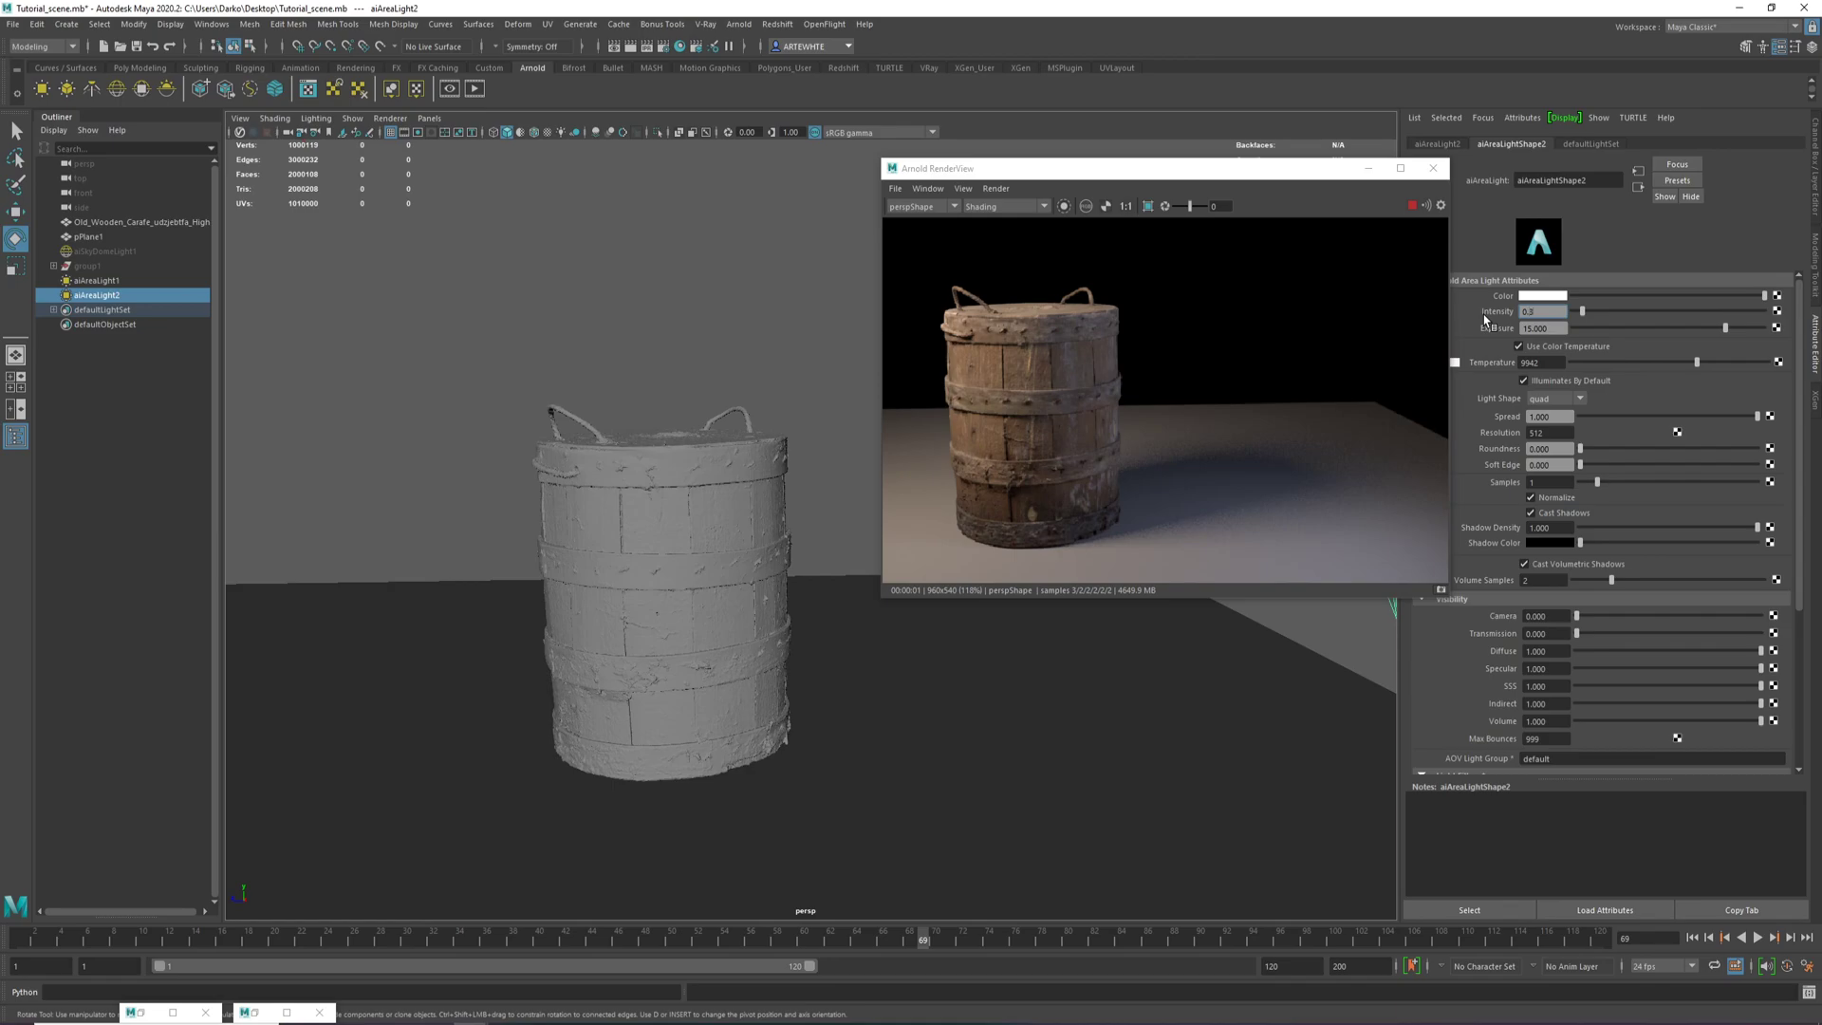
{"action": "key", "text": "Return"}
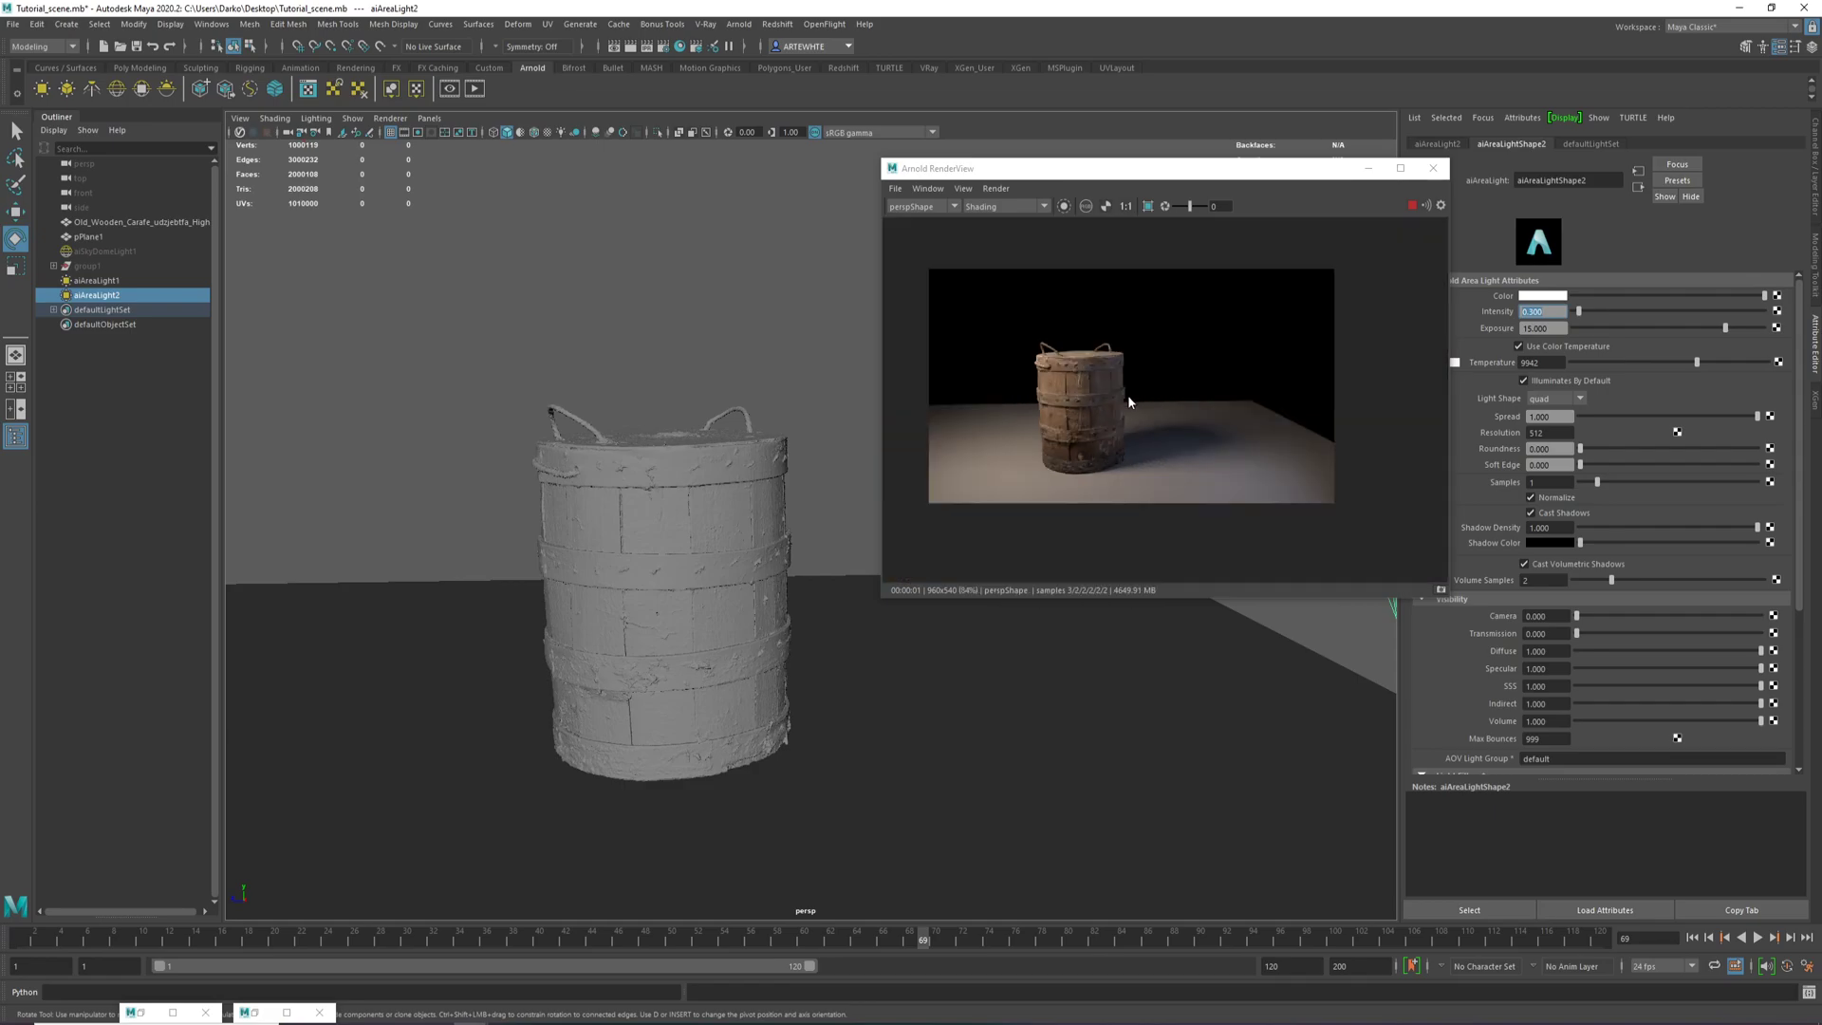
{"action": "scroll", "coordinate": [1129, 380], "scroll_direction": "up", "scroll_amount": 3}
{"action": "scroll", "coordinate": [1177, 273], "scroll_direction": "down", "scroll_amount": 3}
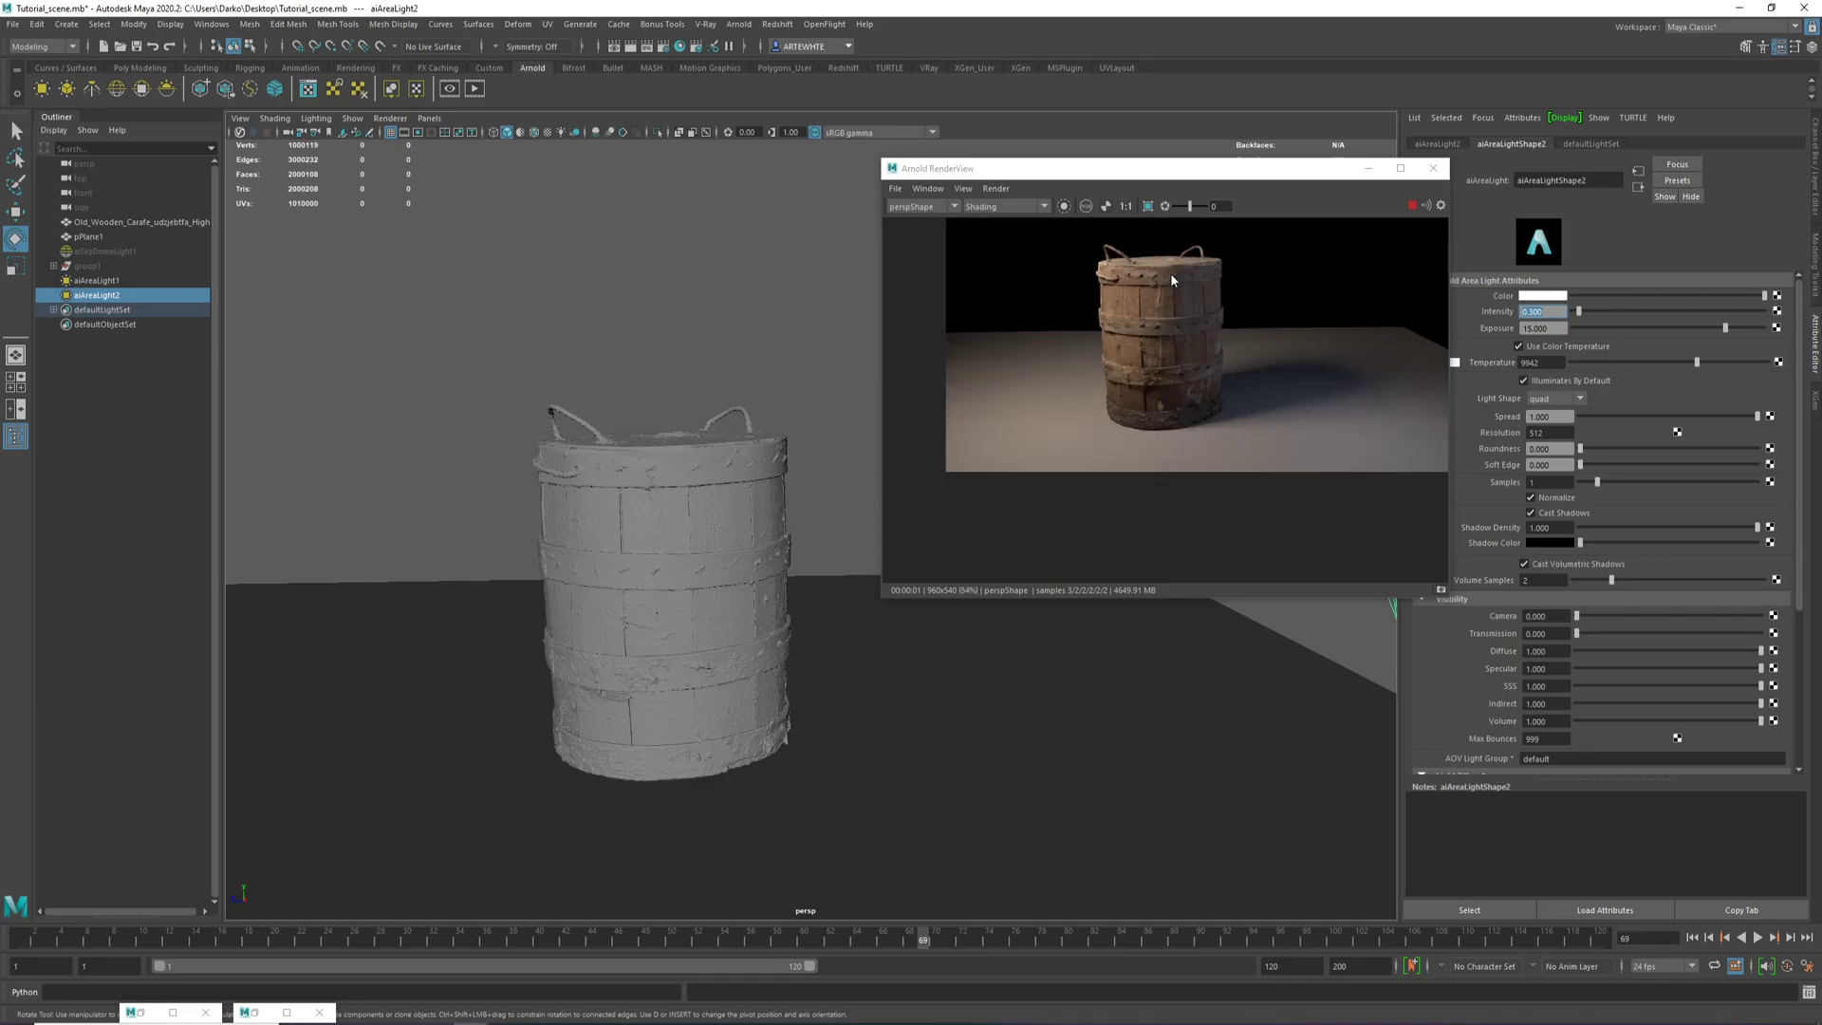
Select aiAreaLight2 in the Outliner and duplicate it into aiAreaLight3.
{"action": "middle_click_drag", "start_coordinate": [1176, 252], "coordinate": [1173, 256]}
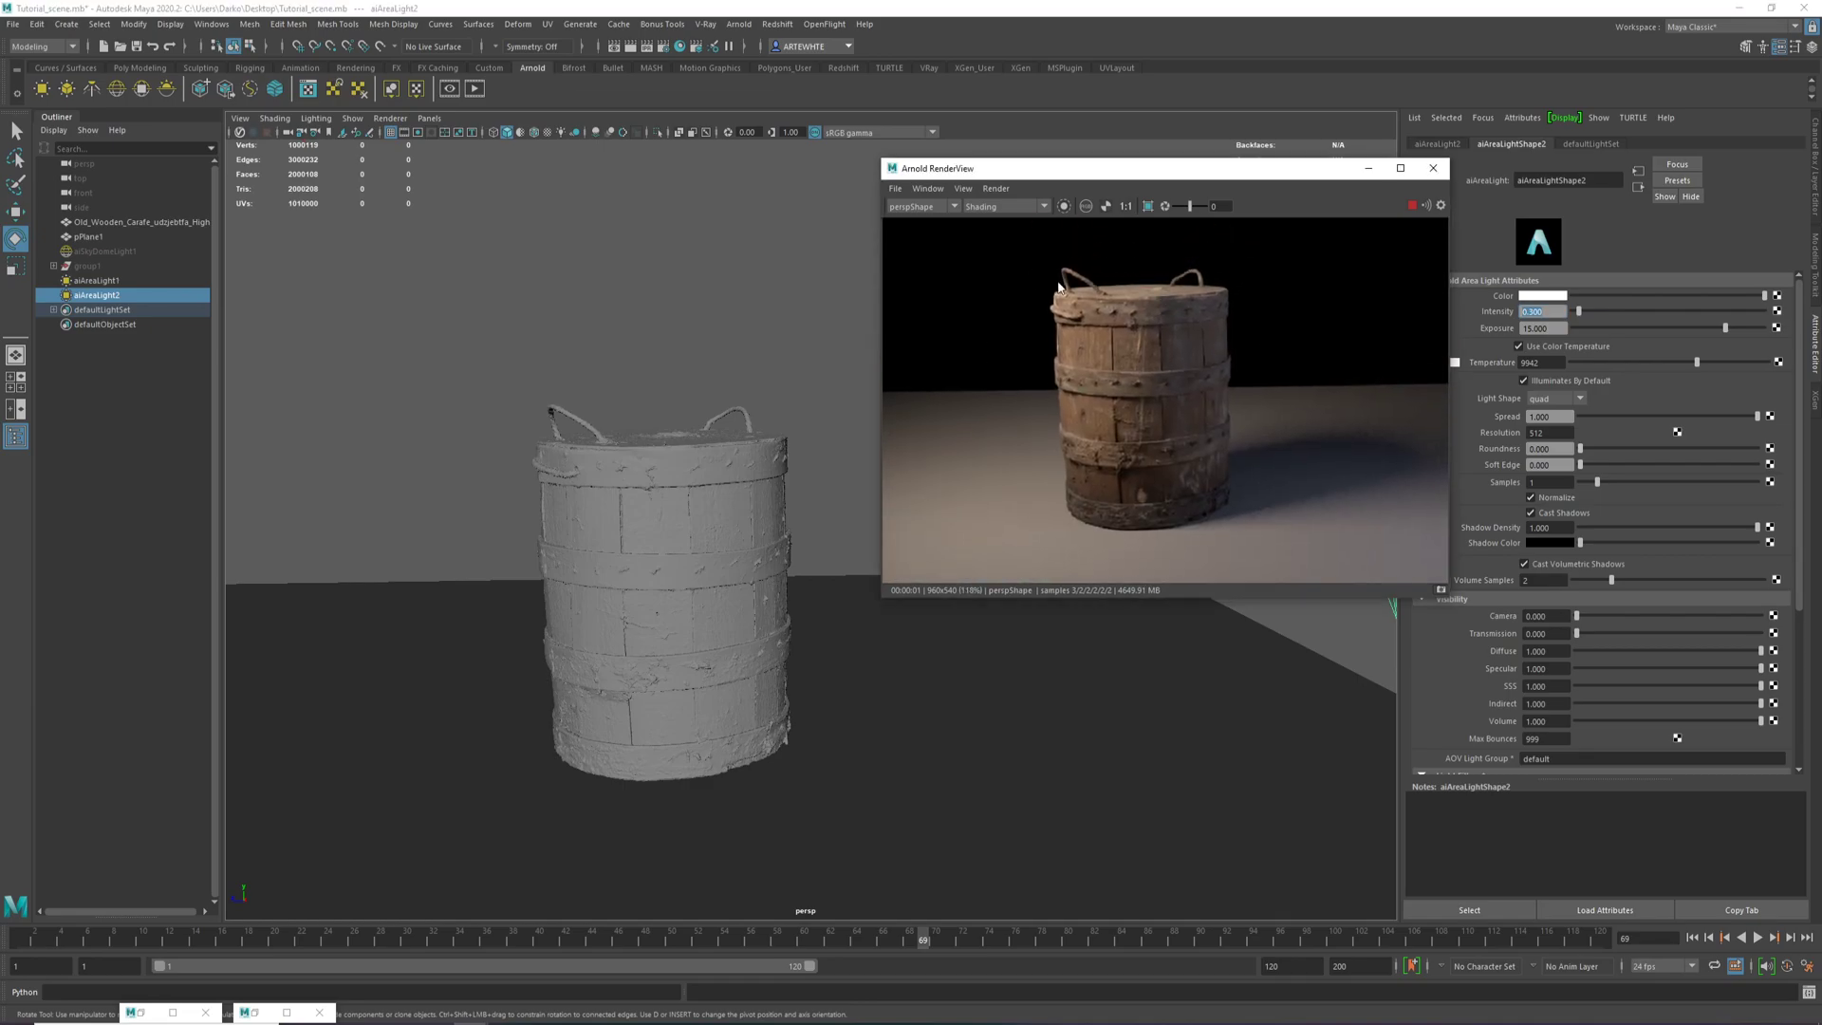
{"action": "left_click", "coordinate": [113, 297]}
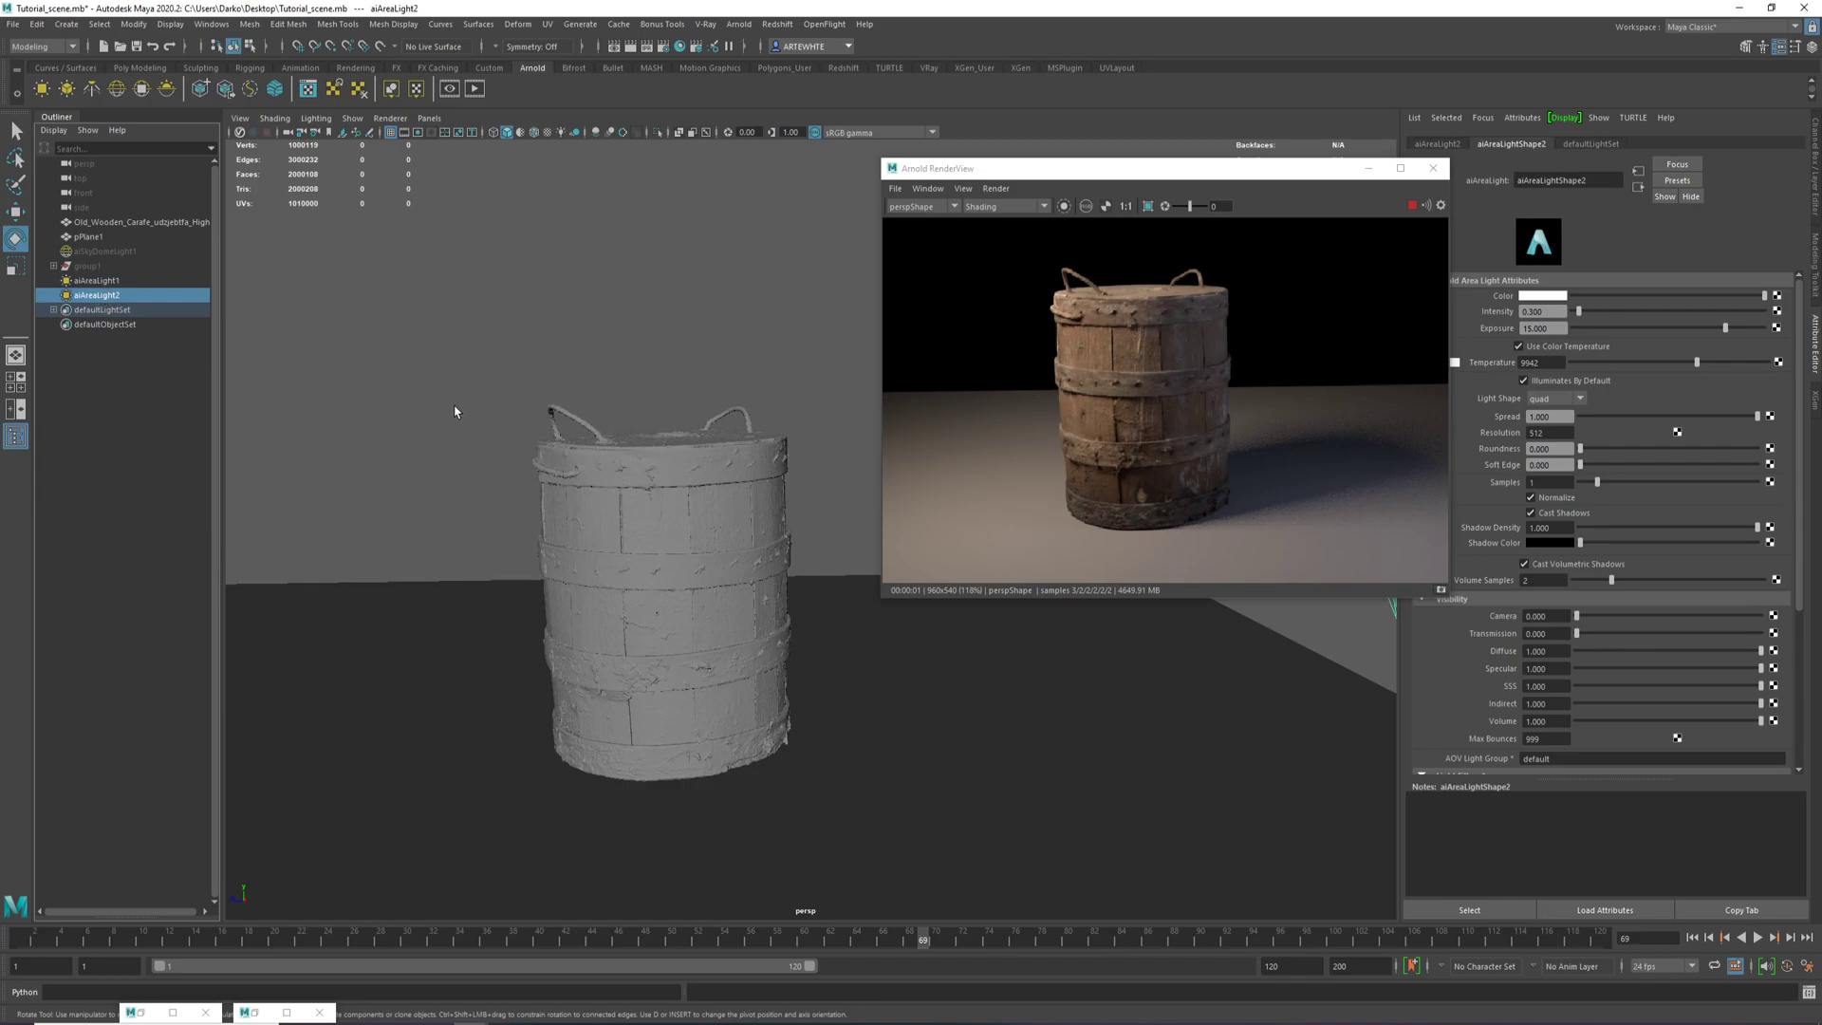
{"action": "key", "text": "ctrl+d"}
{"action": "left_click_drag", "start_coordinate": [1091, 170], "coordinate": [1236, 204]}
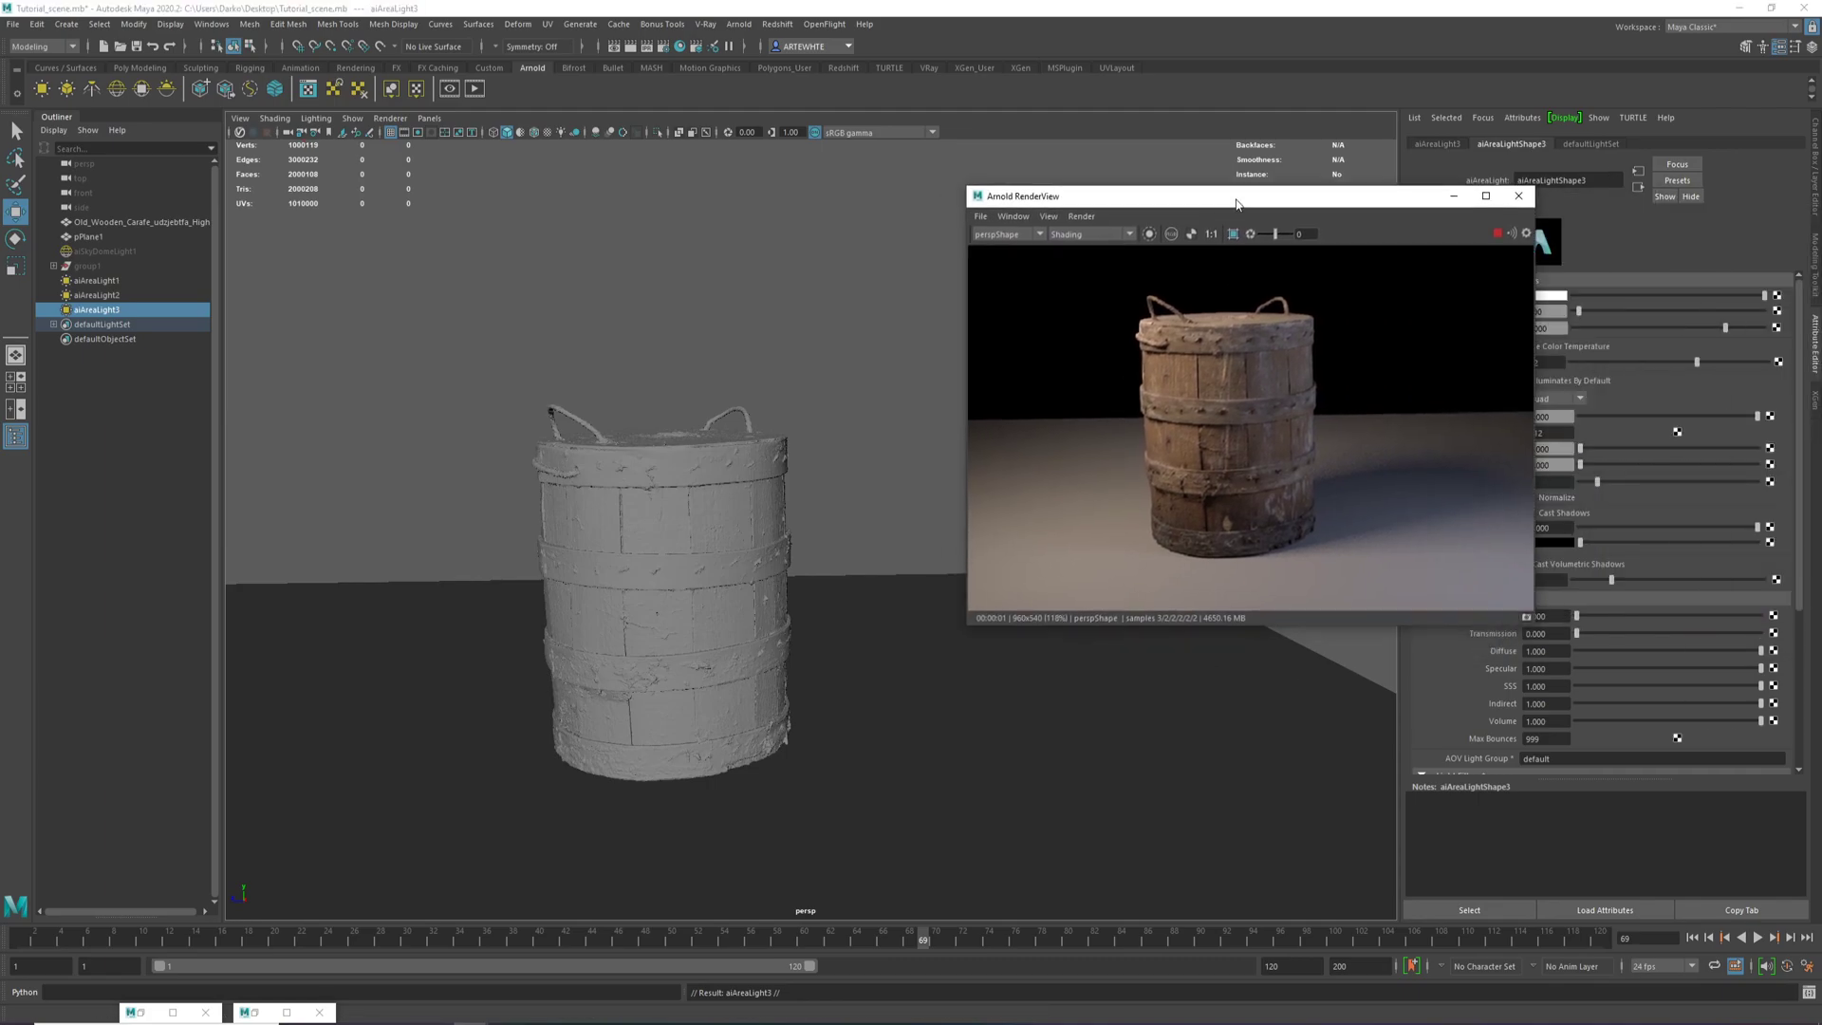
Place aiAreaLight3 above the barrel facing down and switch off its Use Color Temperature.
{"action": "left_click", "coordinate": [1452, 195]}
{"action": "left_click_drag", "start_coordinate": [1363, 396], "coordinate": [688, 371]}
{"action": "key", "text": "e"}
{"action": "key", "text": "w"}
{"action": "key", "text": "e"}
{"action": "key", "text": "w"}
{"action": "key", "text": "e"}
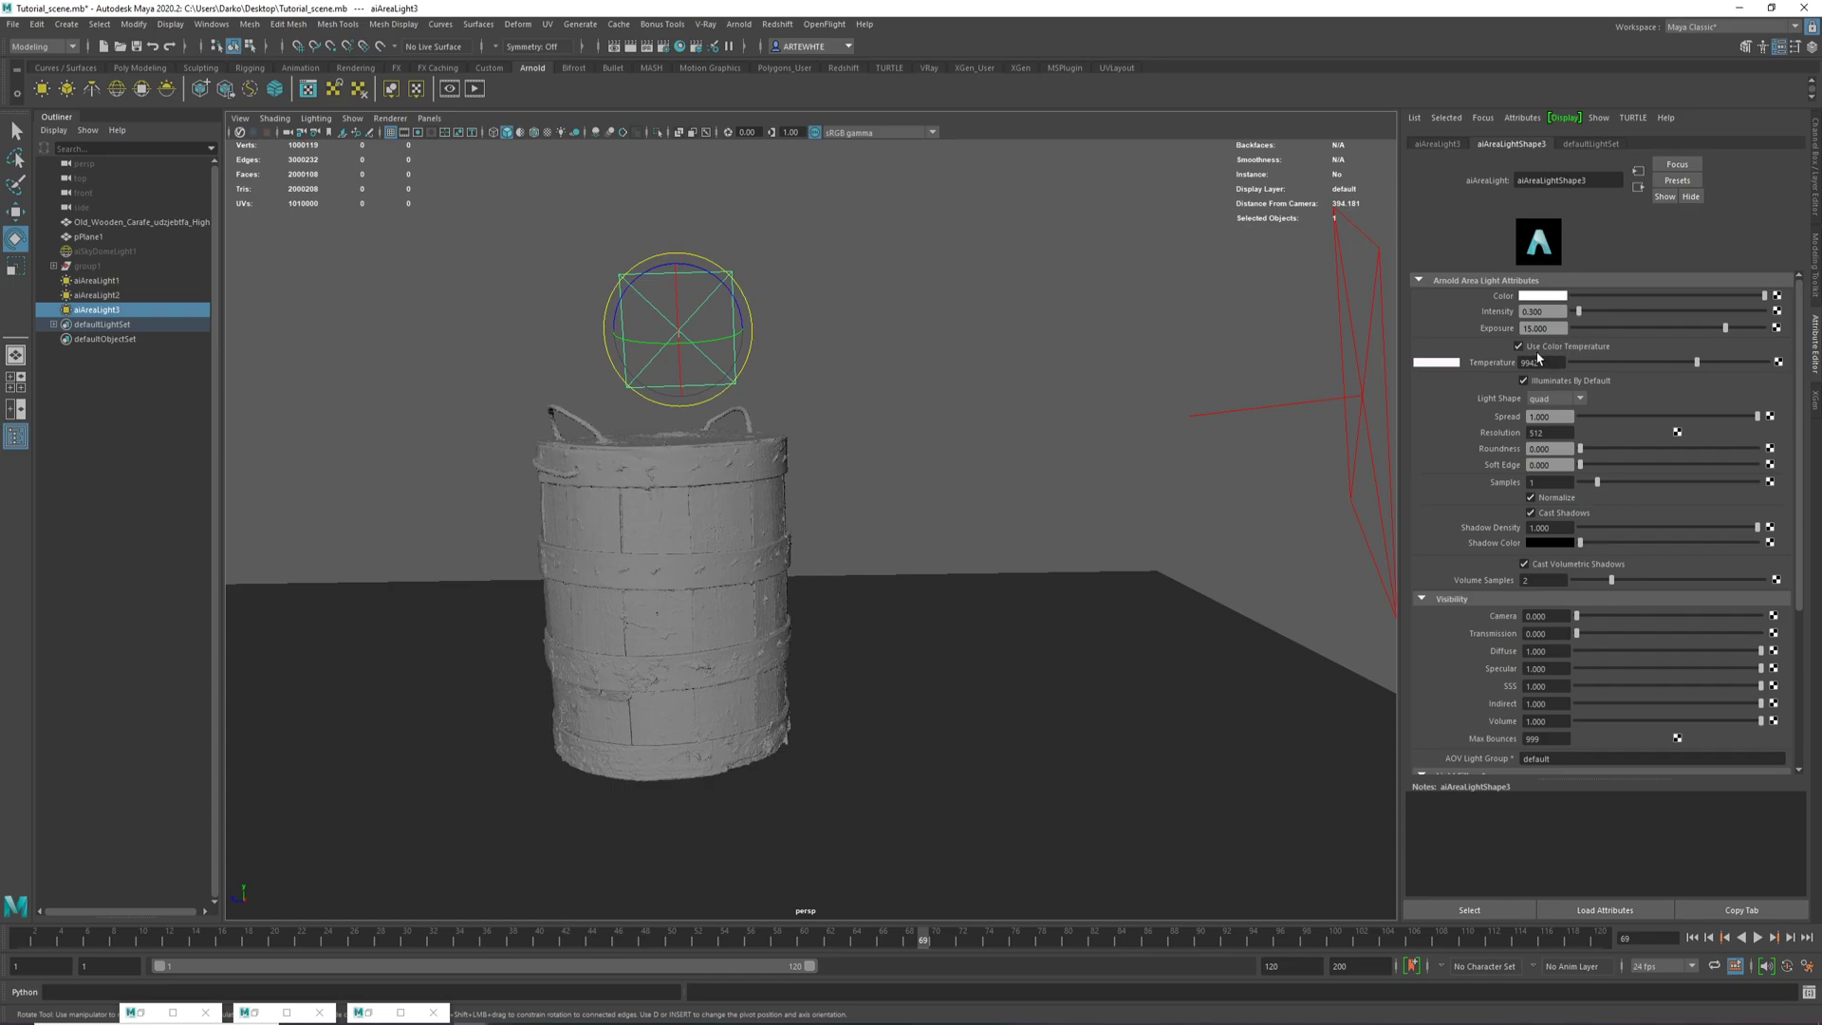
{"action": "left_click", "coordinate": [1557, 345]}
Restore and enlarge the Arnold RenderView, then start a fresh render.
{"action": "key", "text": "w"}
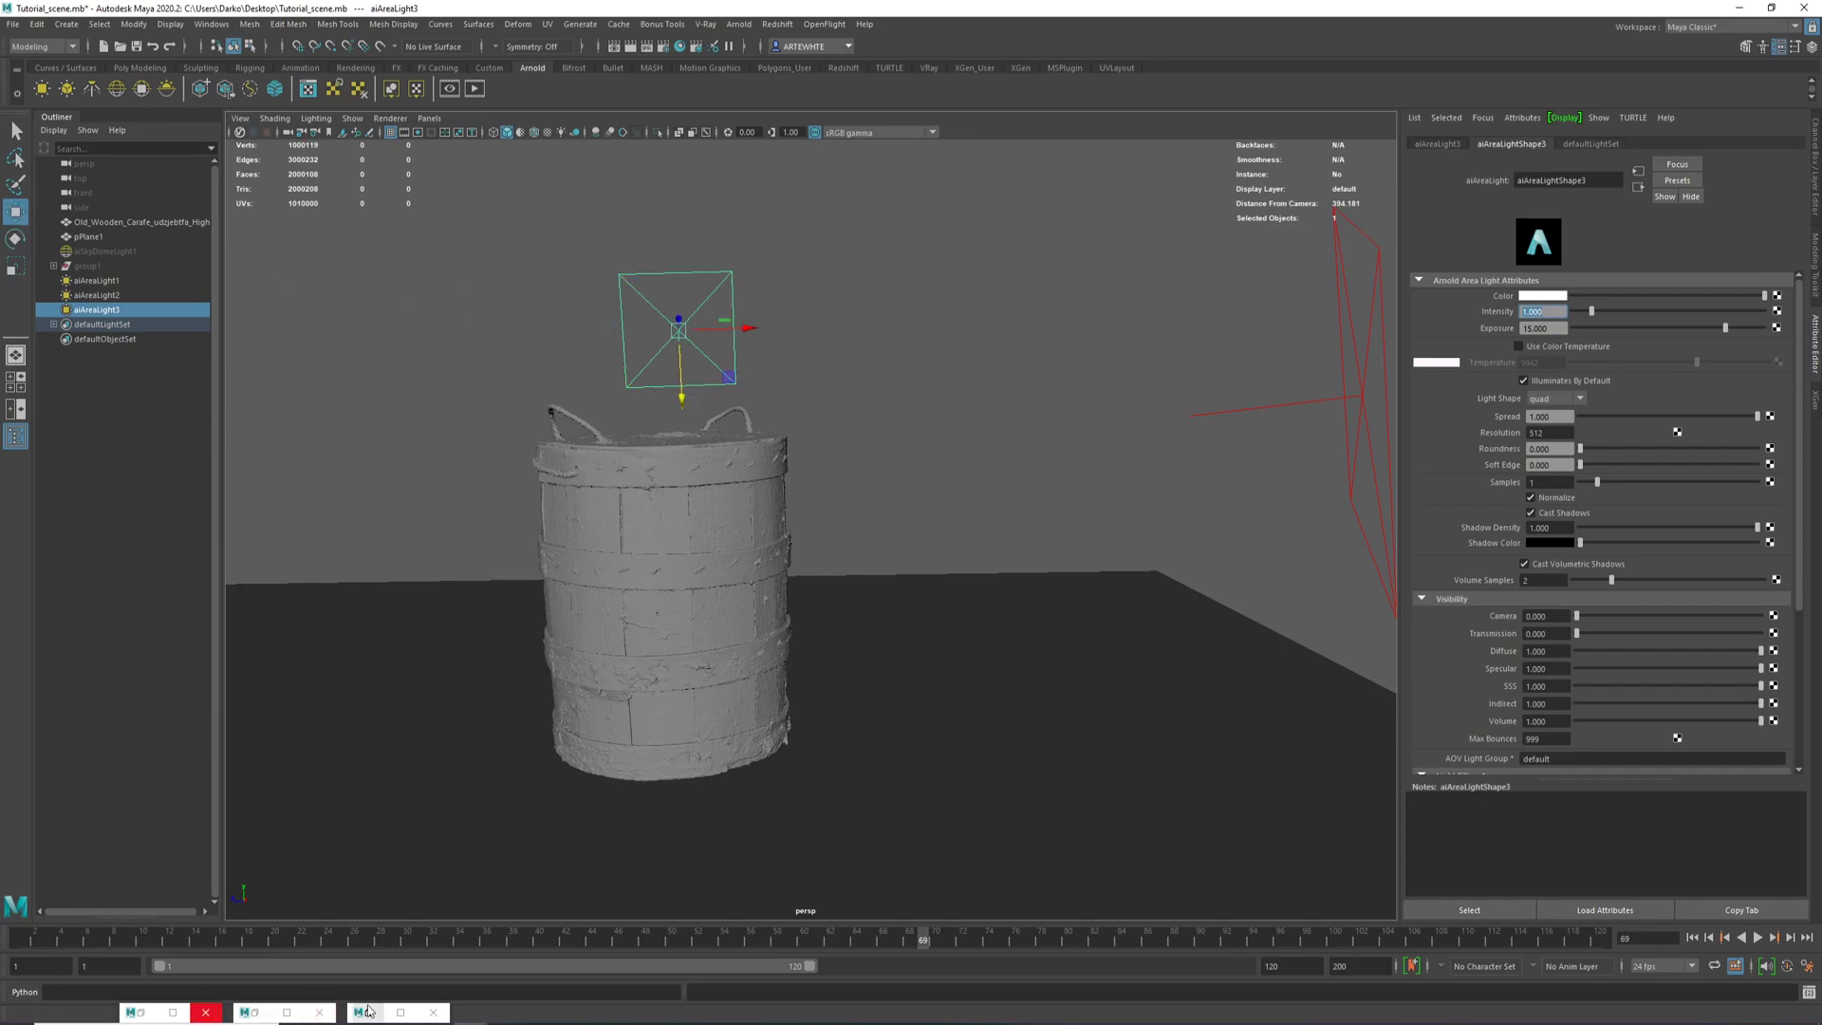
{"action": "left_click", "coordinate": [366, 1013]}
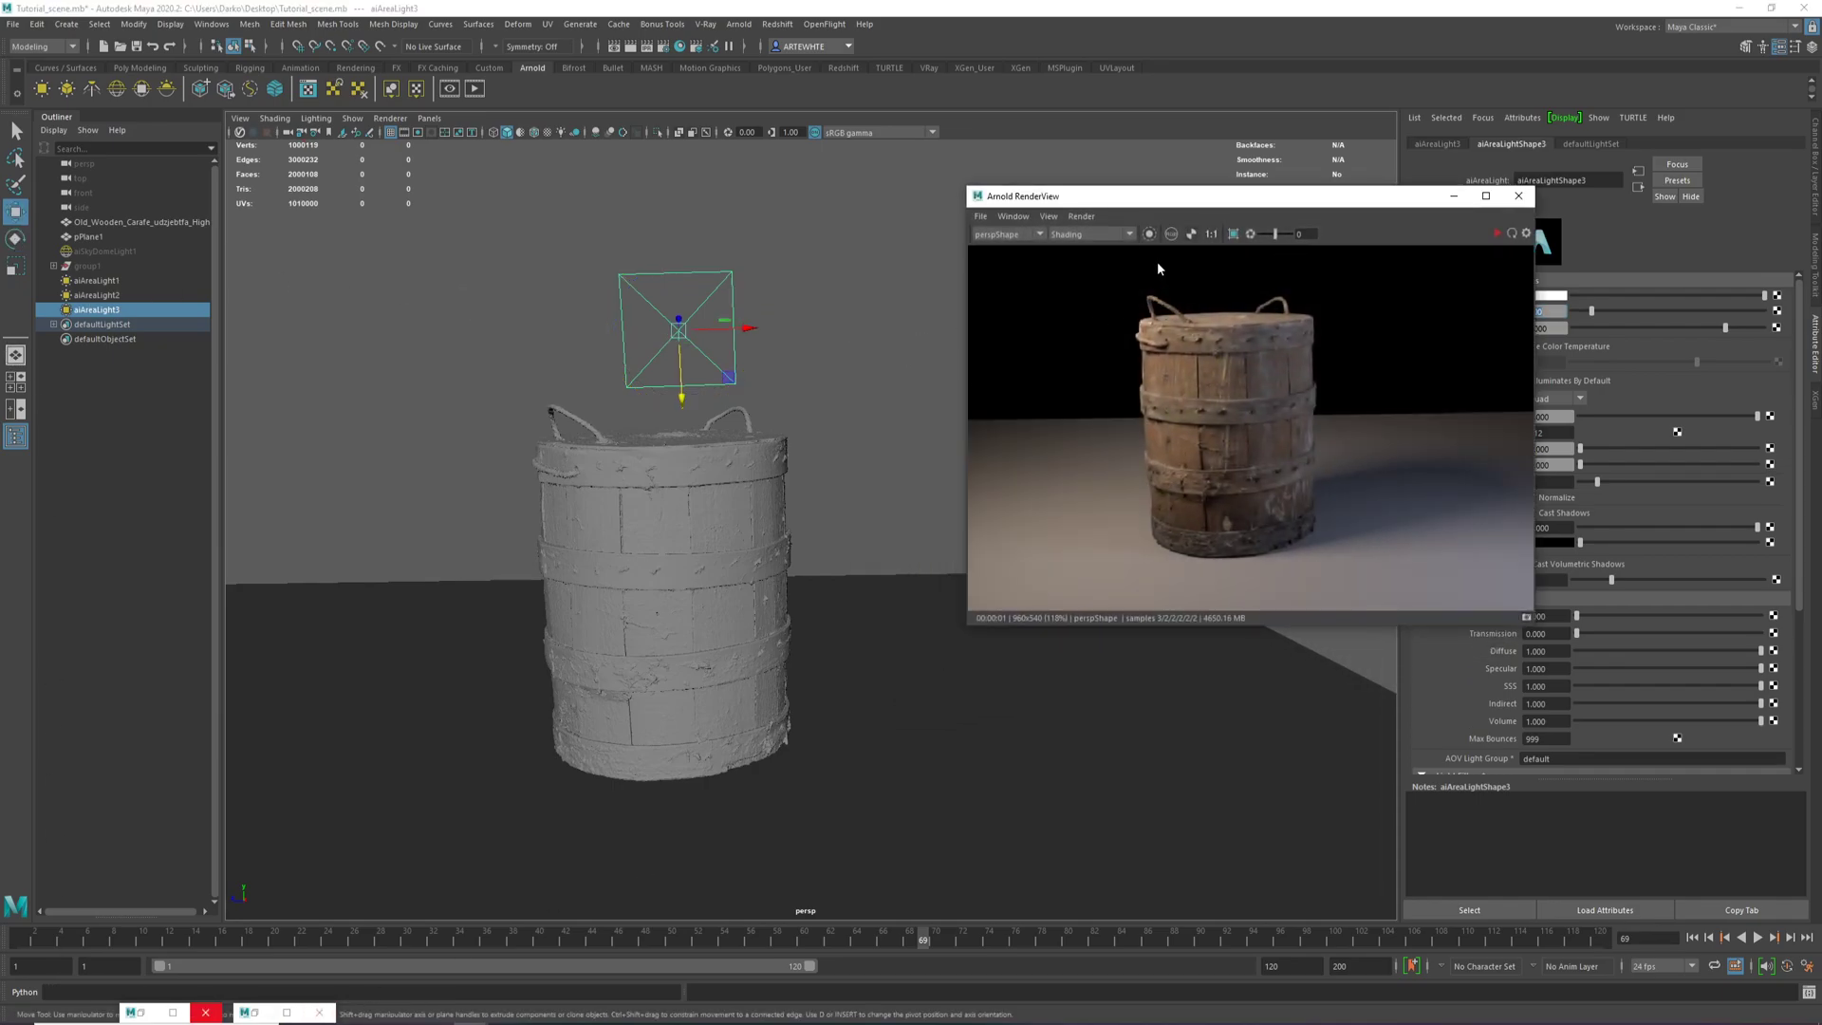
{"action": "scroll", "coordinate": [1162, 268], "scroll_direction": "up", "scroll_amount": 3}
{"action": "left_click_drag", "start_coordinate": [1208, 197], "coordinate": [793, 143]}
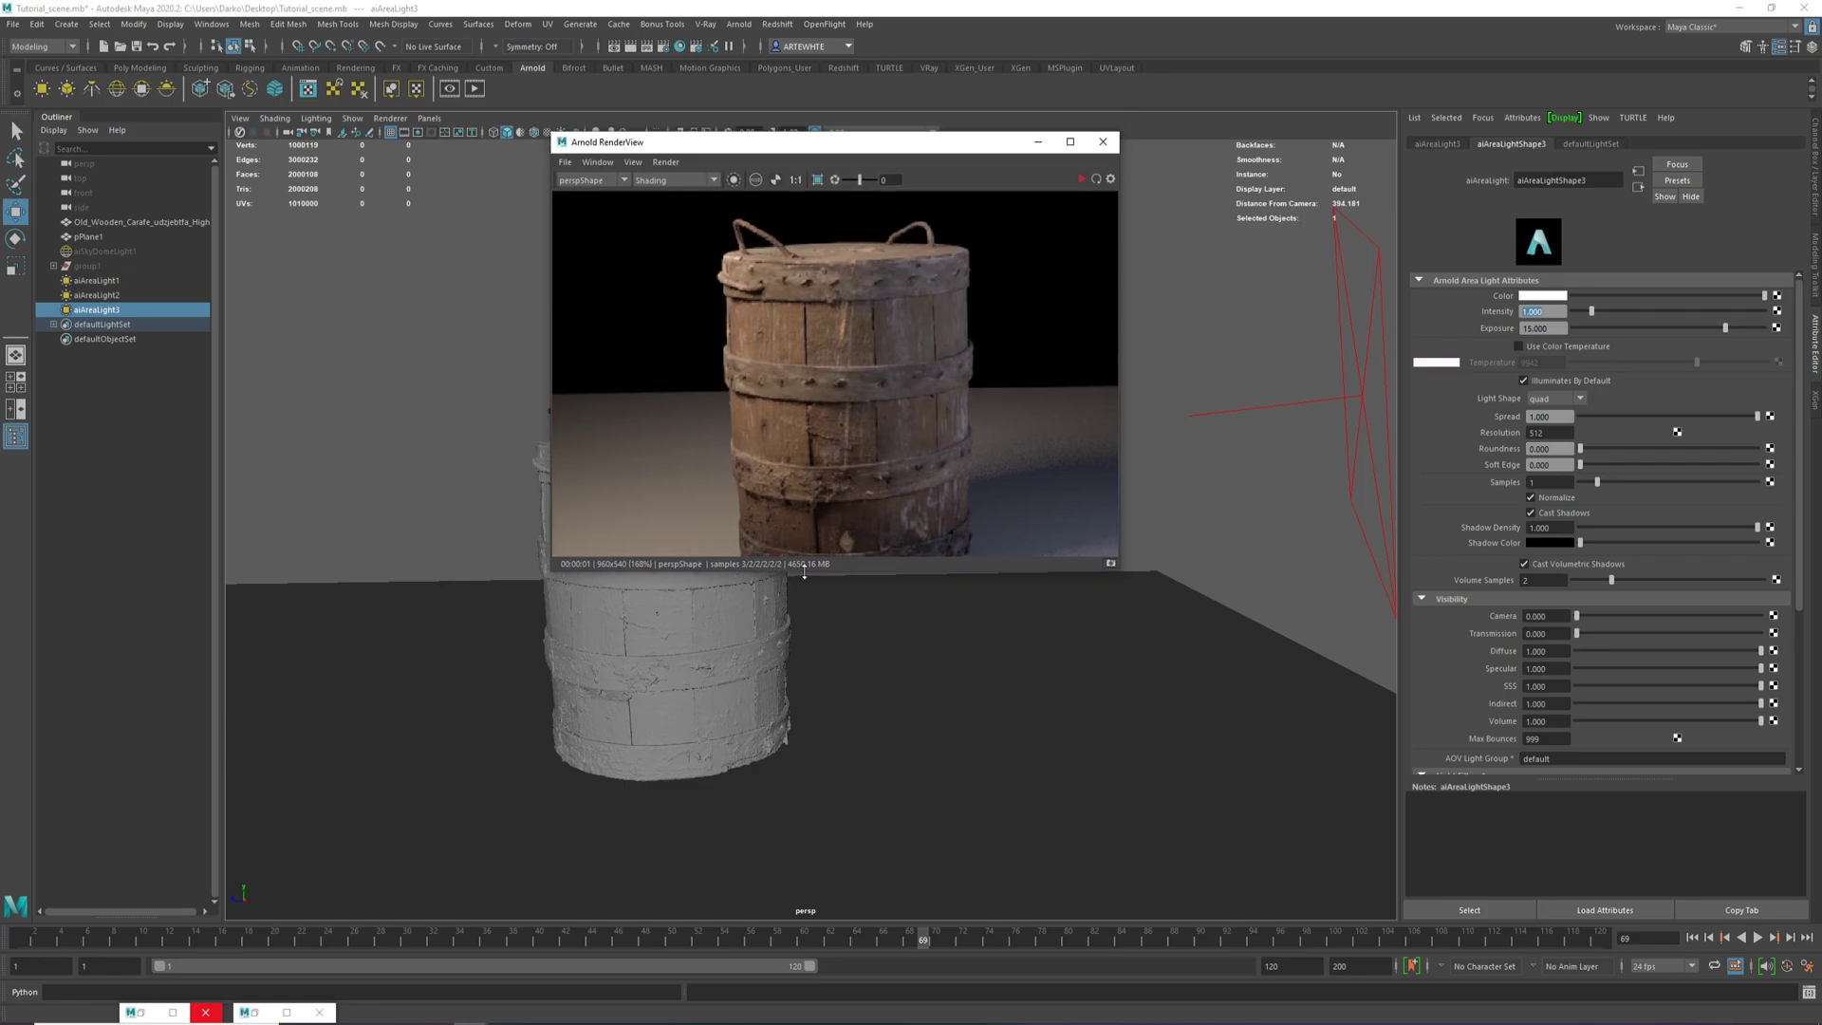
{"action": "left_click_drag", "start_coordinate": [804, 573], "coordinate": [805, 808]}
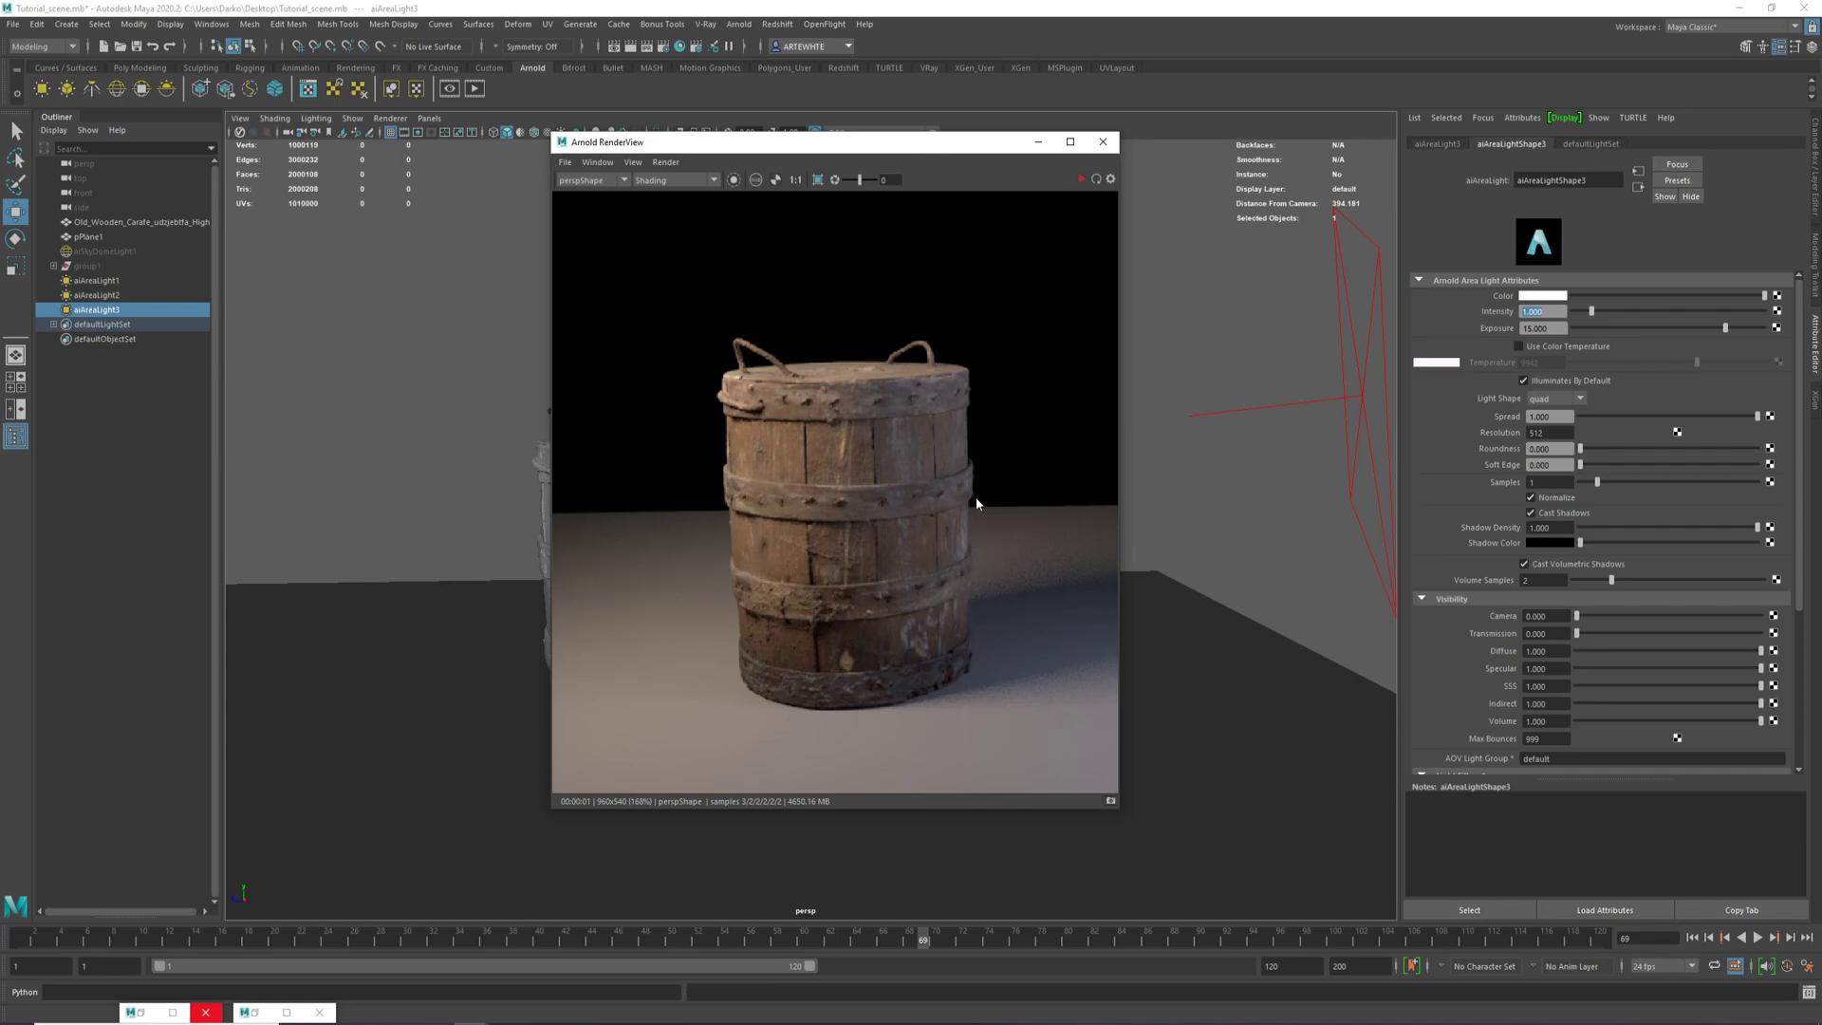
{"action": "left_click", "coordinate": [1081, 179]}
Raise the rim light behind the barrel, set its exposure to 17, and slide it right.
{"action": "left_click_drag", "start_coordinate": [996, 142], "coordinate": [934, 439]}
{"action": "left_click_drag", "start_coordinate": [681, 387], "coordinate": [687, 512]}
{"action": "left_click_drag", "start_coordinate": [679, 421], "coordinate": [680, 448]}
{"action": "left_click_drag", "start_coordinate": [1562, 328], "coordinate": [1492, 333]}
{"action": "key", "text": "Return"}
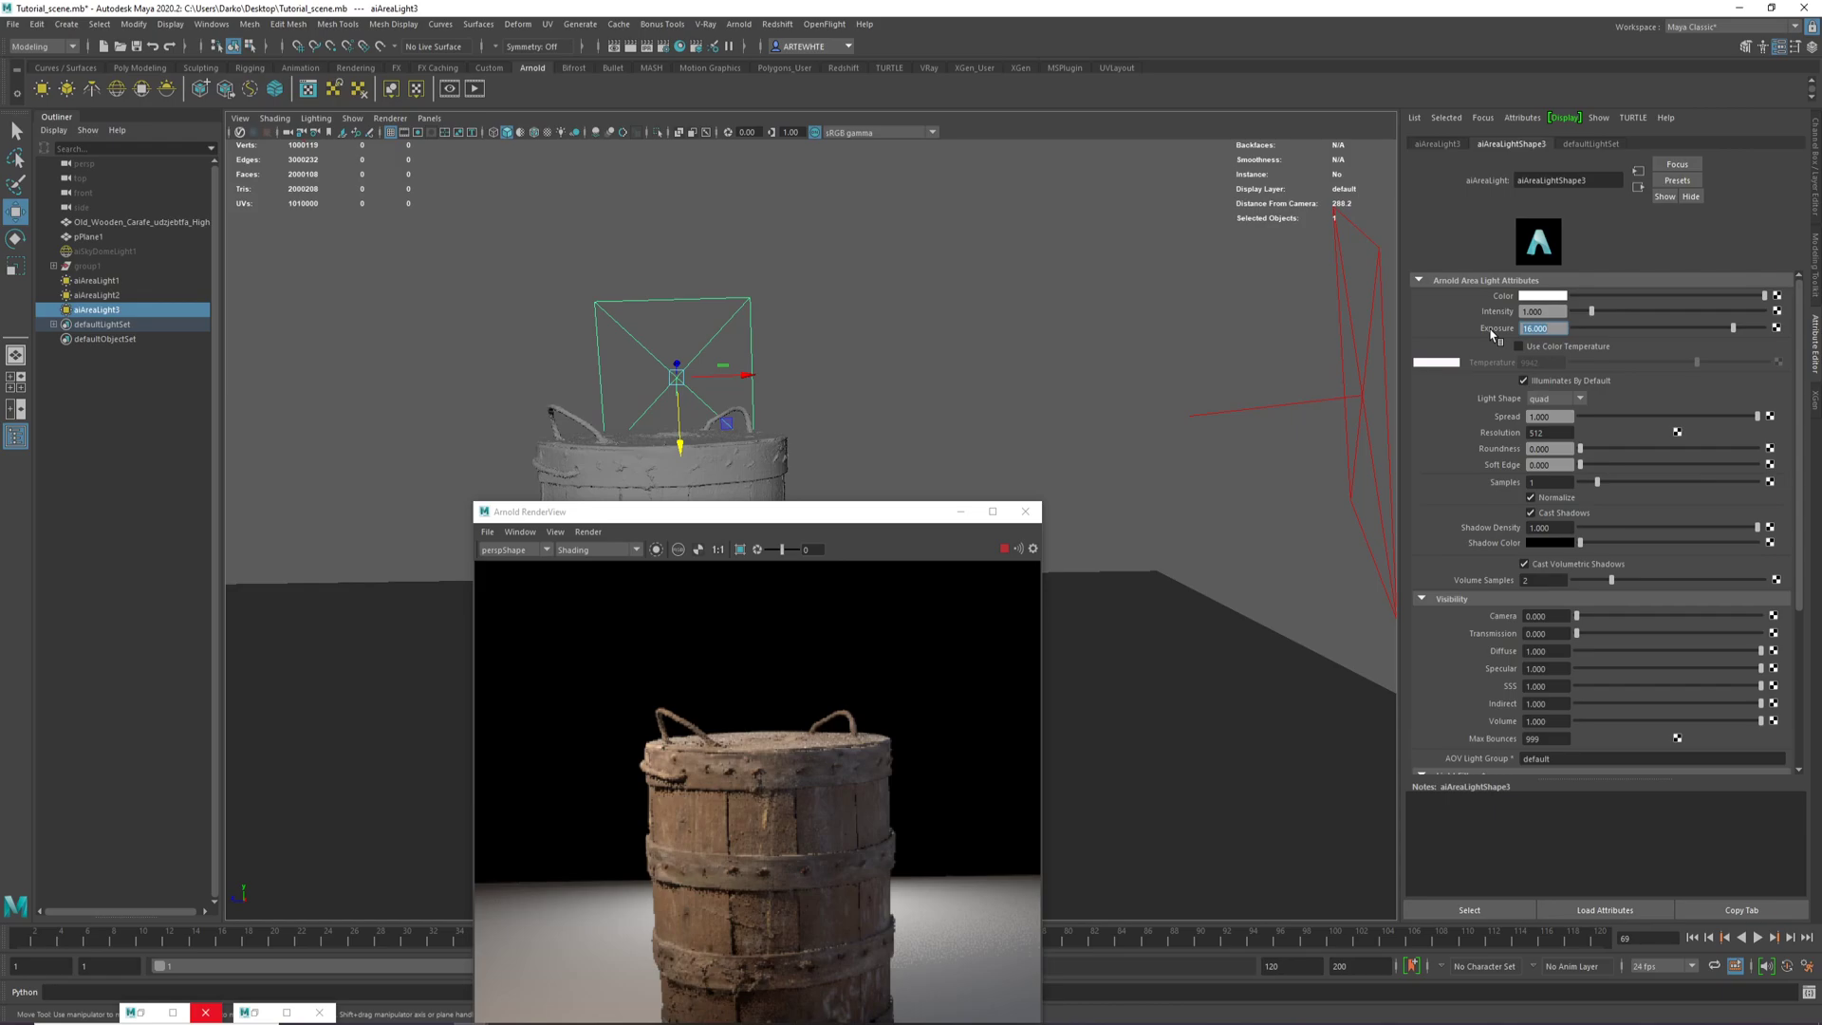
{"action": "type", "text": "17"}
{"action": "key", "text": "Return"}
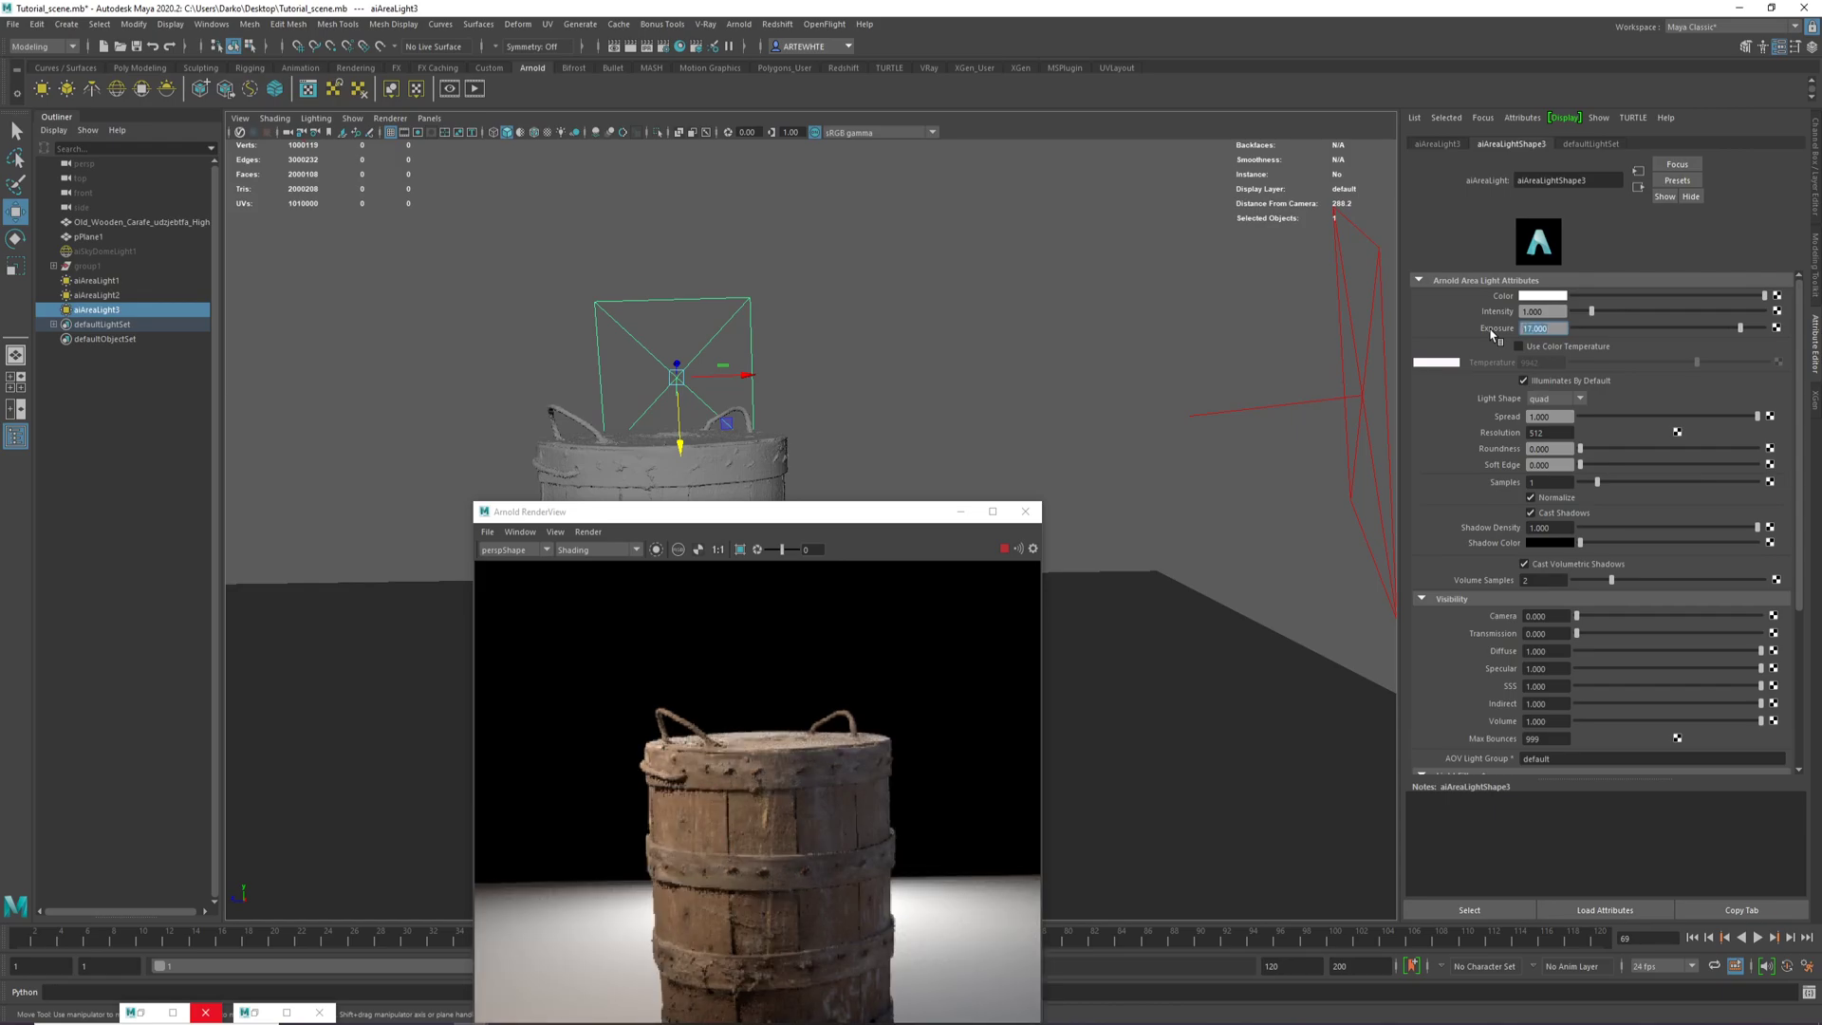
{"action": "left_click_drag", "start_coordinate": [759, 511], "coordinate": [319, 190]}
{"action": "left_click_drag", "start_coordinate": [723, 365], "coordinate": [900, 397]}
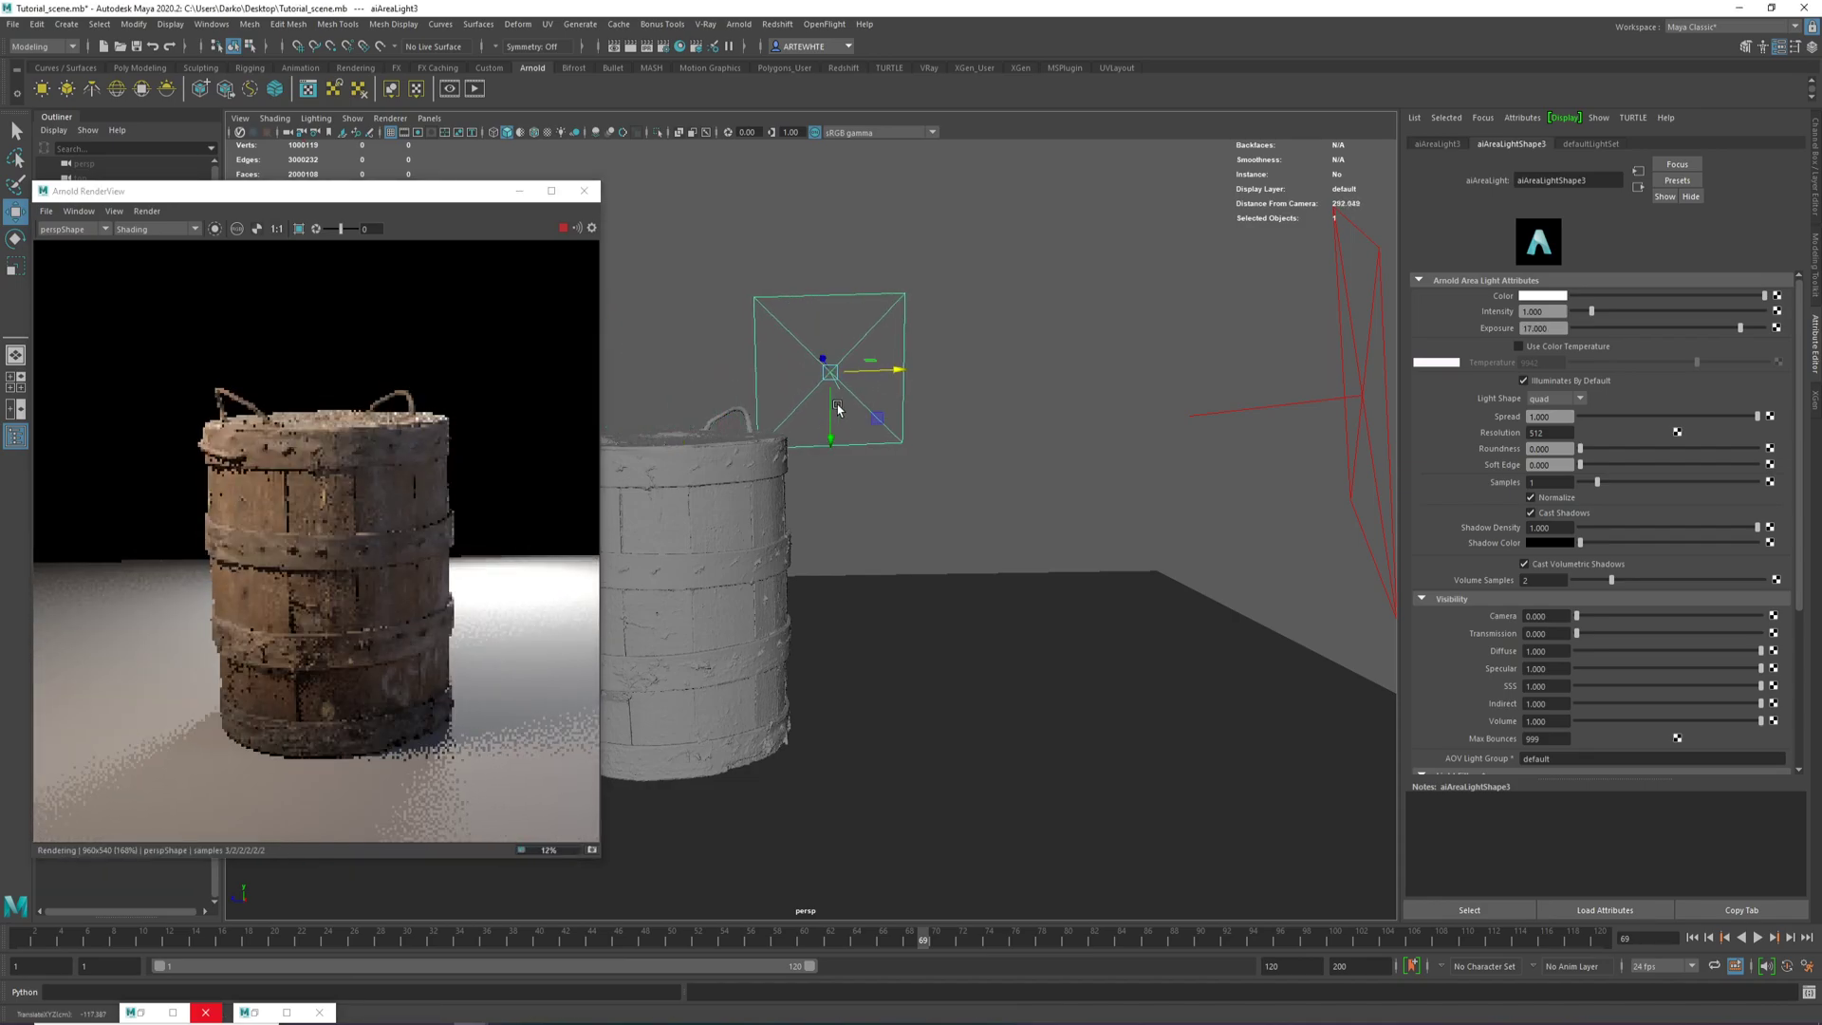
Reselect the rim area light aiAreaLight3 and lower it slightly.
{"action": "left_click", "coordinate": [833, 441]}
{"action": "left_click", "coordinate": [831, 373]}
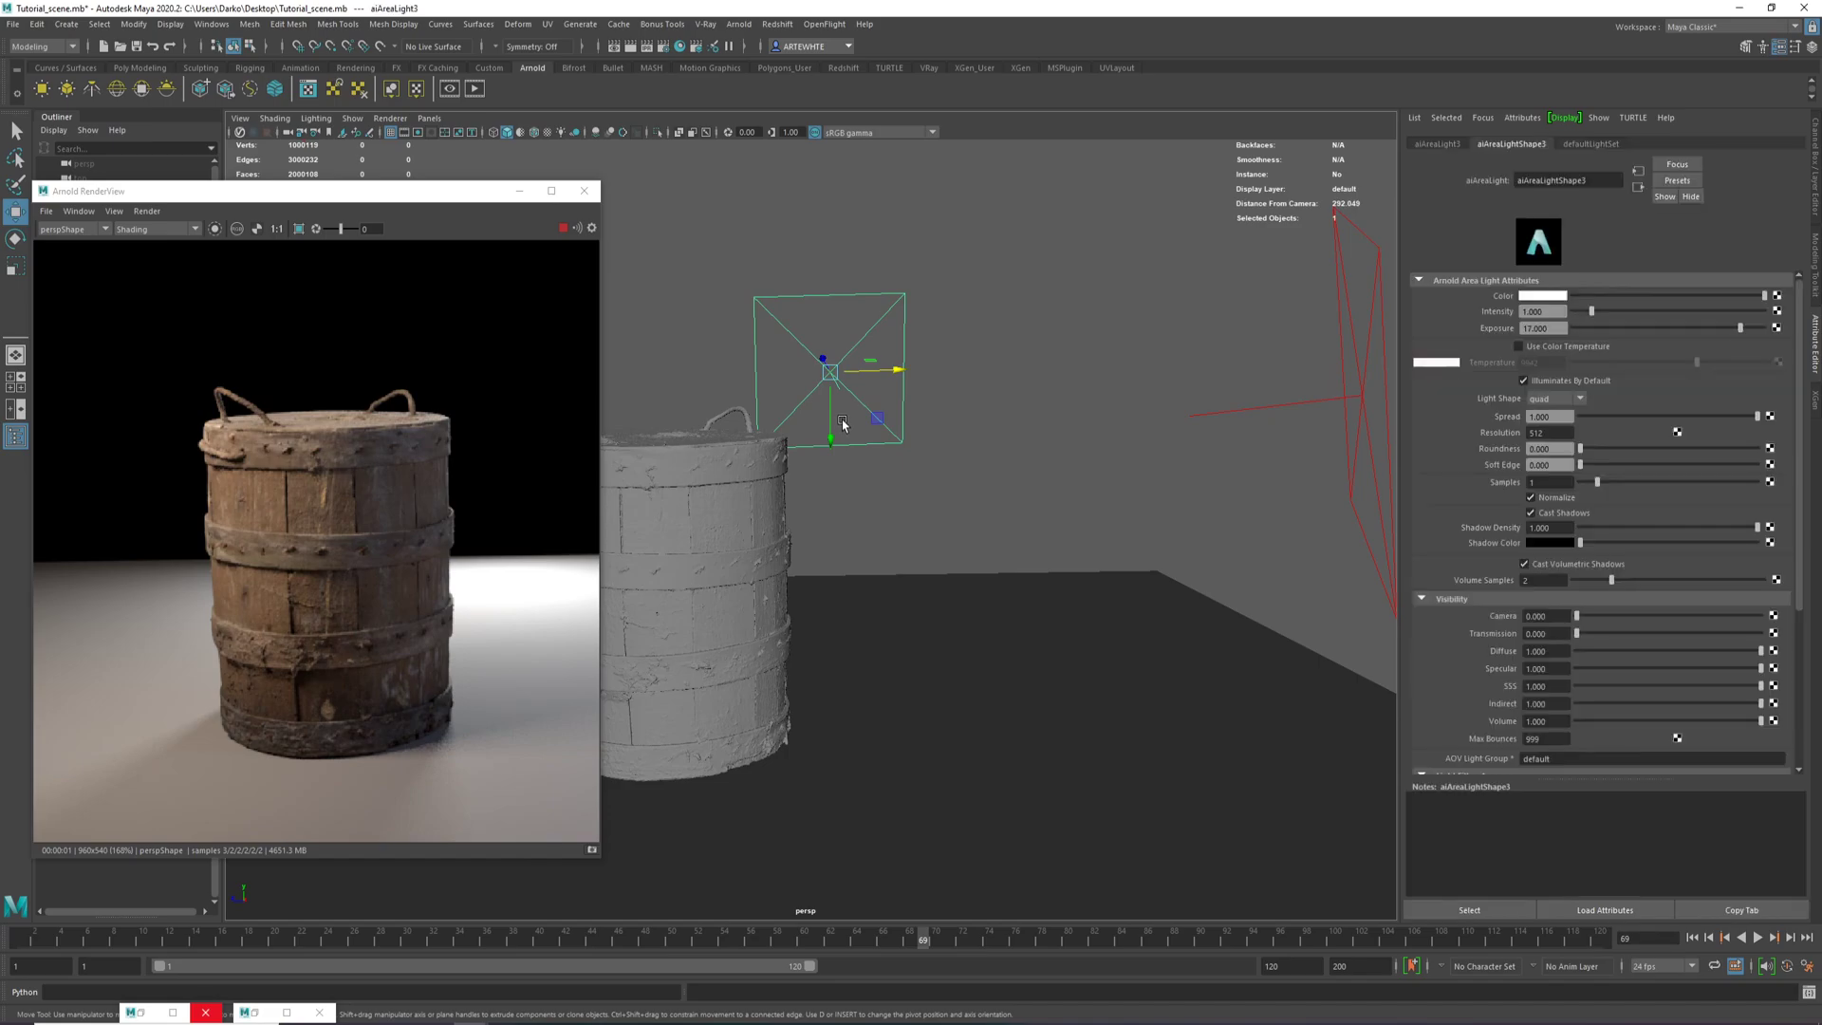
{"action": "left_click_drag", "start_coordinate": [834, 433], "coordinate": [913, 393]}
{"action": "key", "text": "e"}
Enlarge the rim area light and raise it a little up and outward.
{"action": "key", "text": "w"}
{"action": "key", "text": "r"}
{"action": "key", "text": "w"}
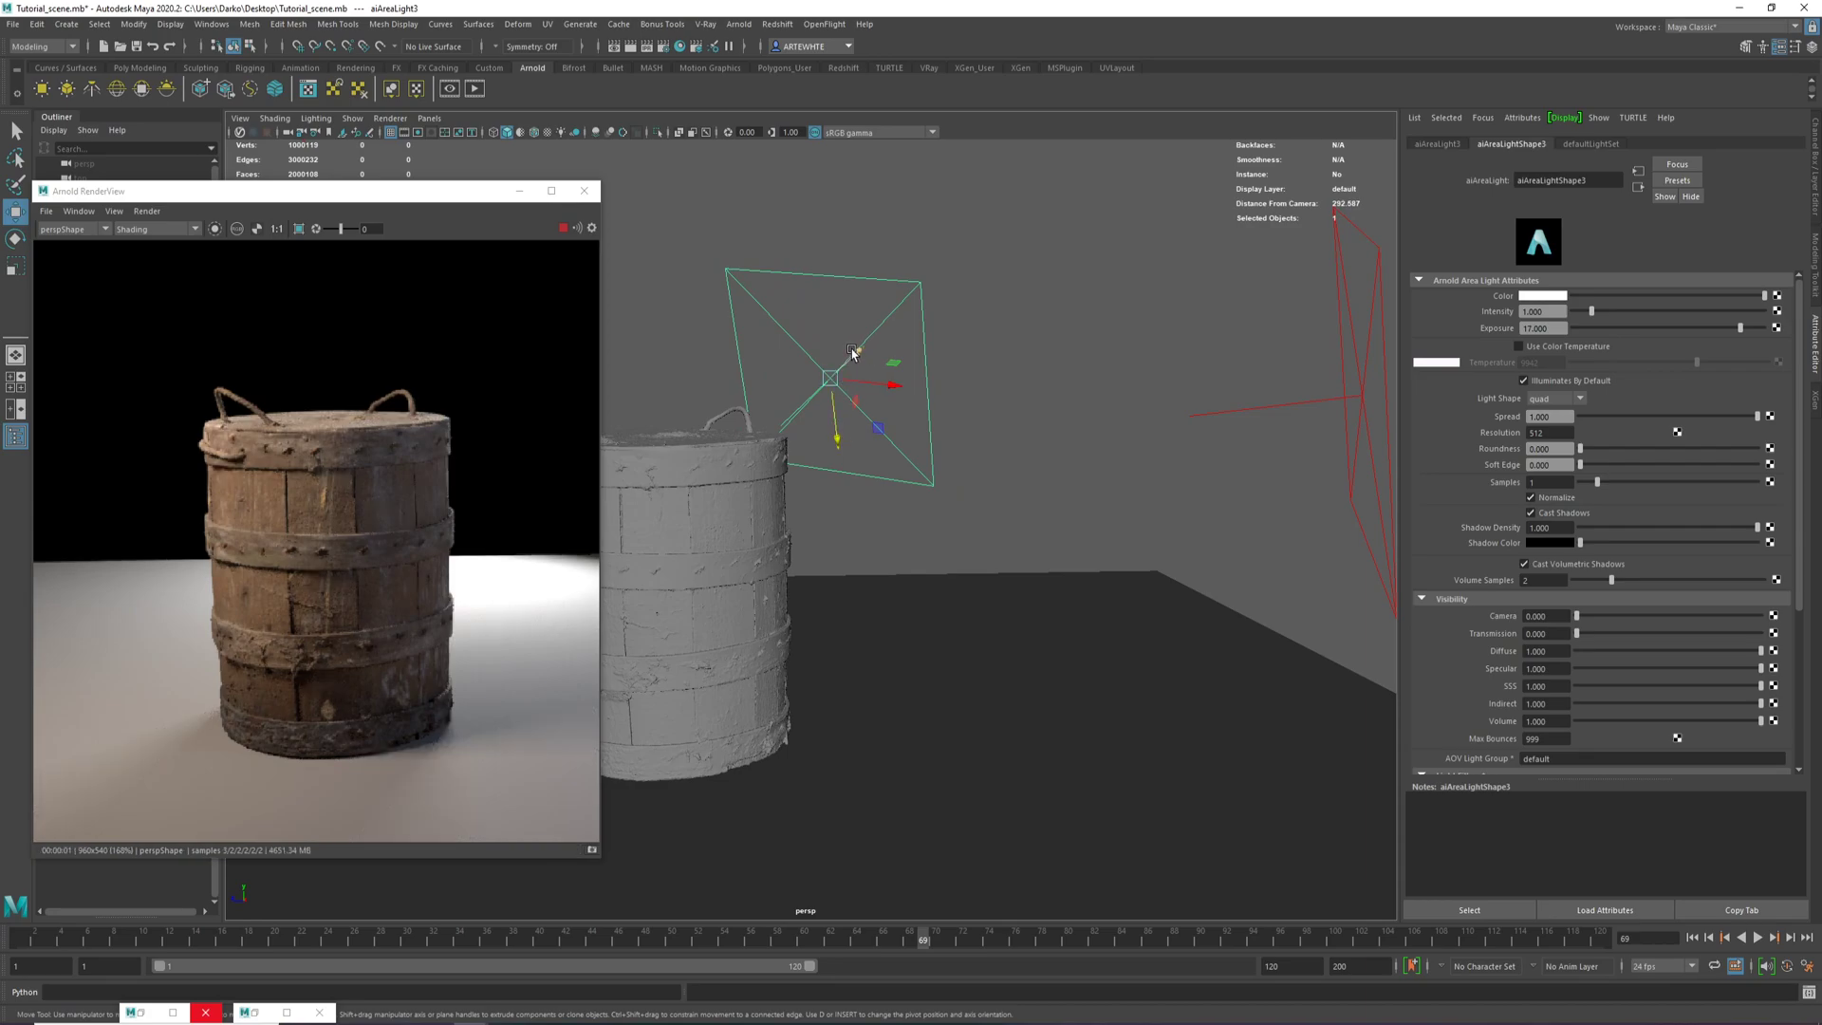
{"action": "left_click_drag", "start_coordinate": [857, 353], "coordinate": [897, 356]}
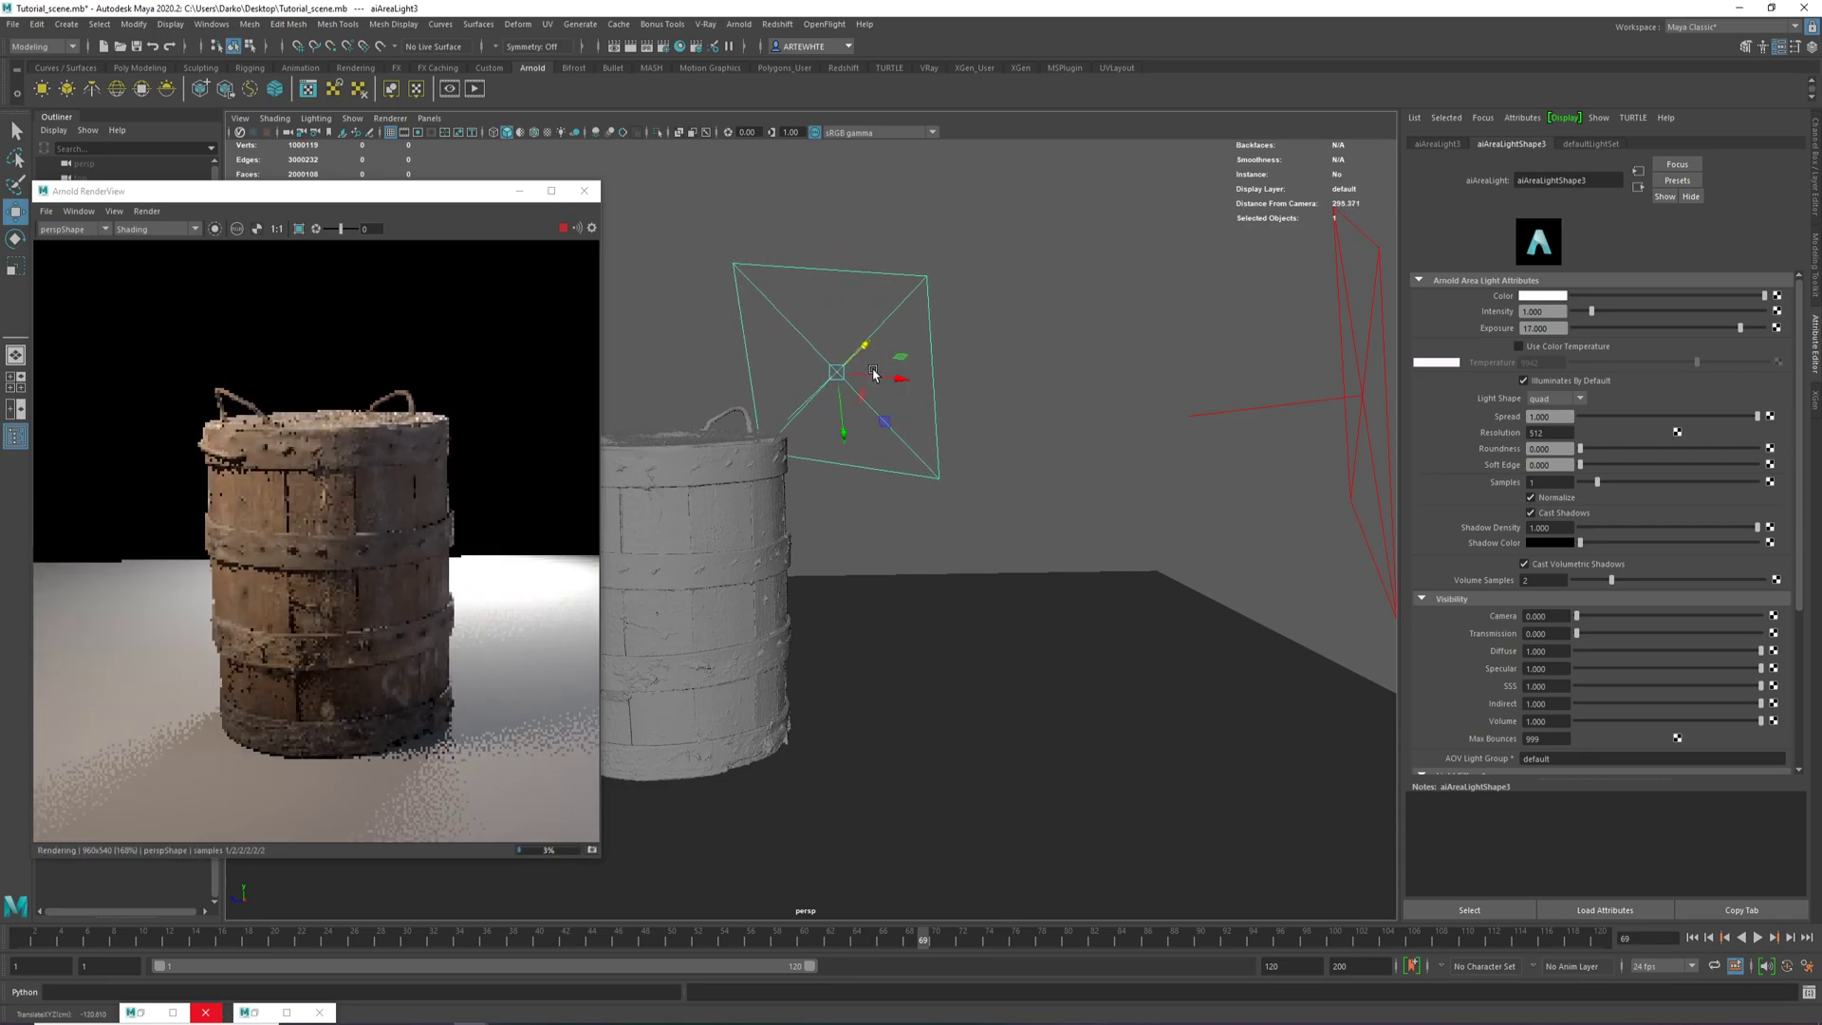
{"action": "left_click_drag", "start_coordinate": [849, 433], "coordinate": [847, 427]}
Compare the Arnold render with the rim light's Intensity at 0 and back at 1.
{"action": "left_click_drag", "start_coordinate": [412, 202], "coordinate": [1006, 90]}
{"action": "scroll", "coordinate": [982, 335], "scroll_direction": "up", "scroll_amount": 5}
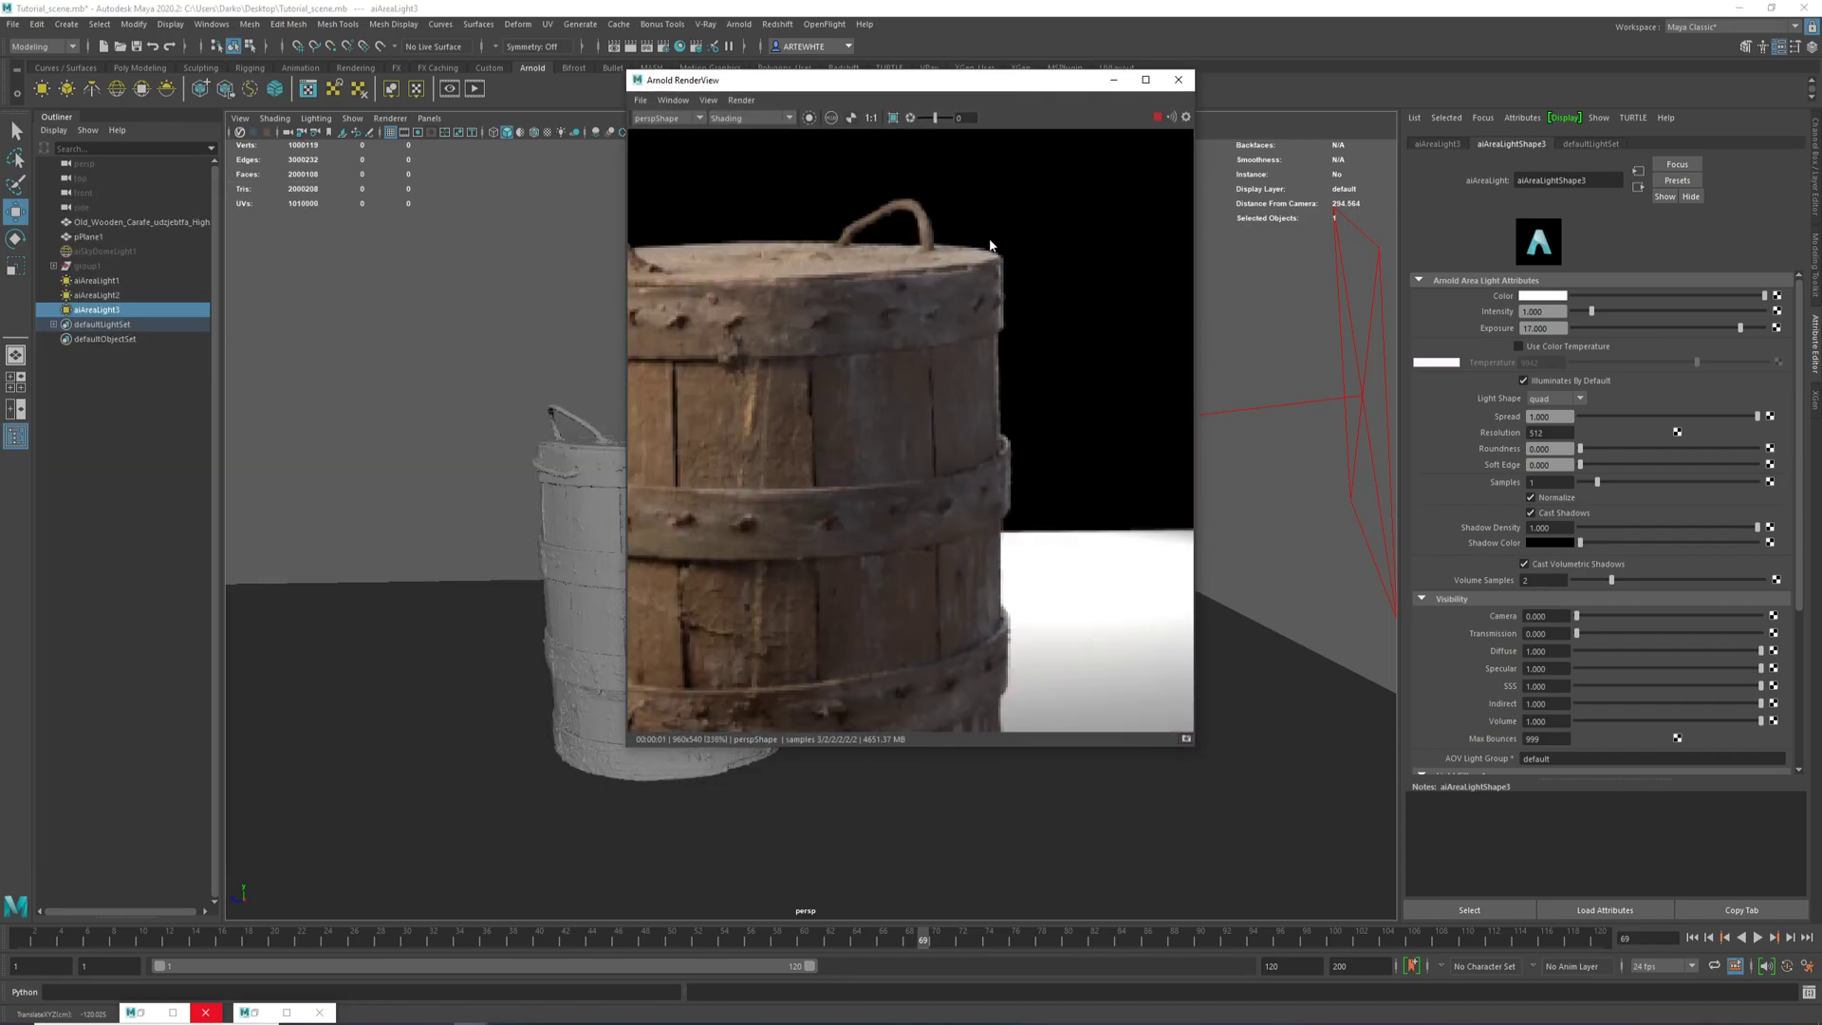
{"action": "scroll", "coordinate": [984, 244], "scroll_direction": "down", "scroll_amount": 8}
{"action": "scroll", "coordinate": [922, 296], "scroll_direction": "up", "scroll_amount": 4}
{"action": "scroll", "coordinate": [922, 296], "scroll_direction": "up", "scroll_amount": 2}
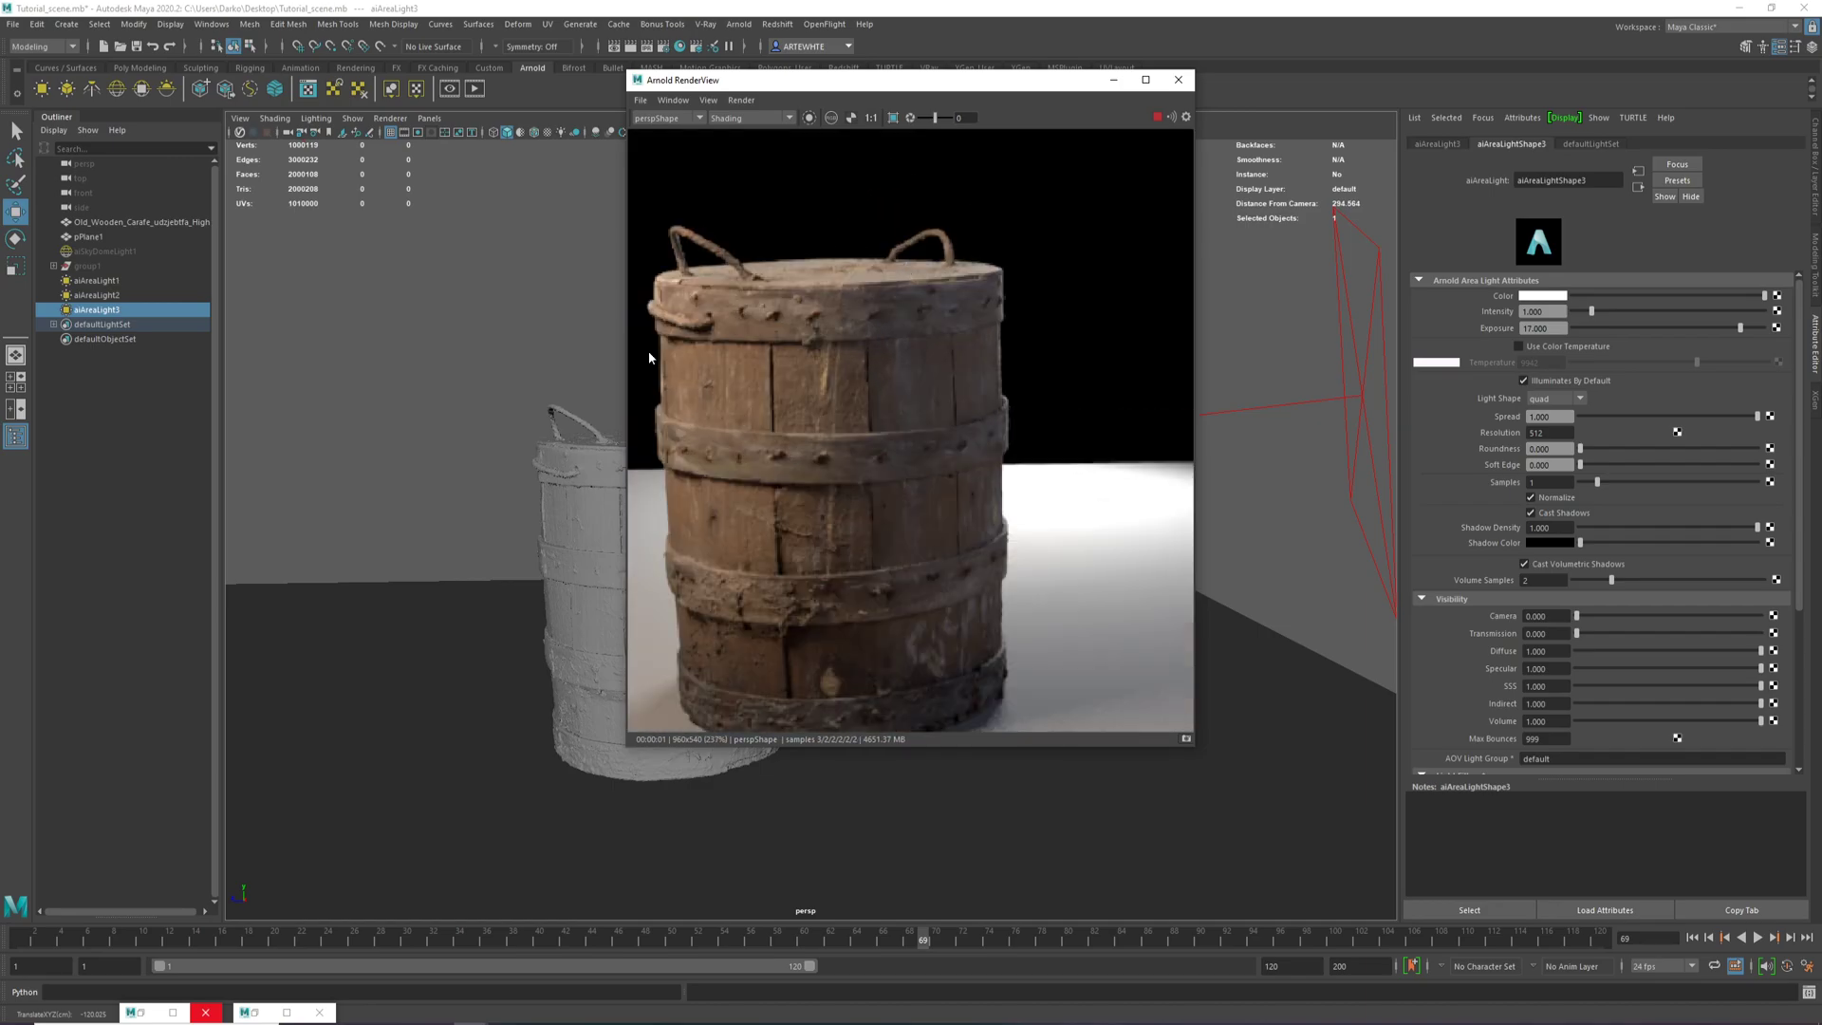
{"action": "scroll", "coordinate": [791, 428], "scroll_direction": "down", "scroll_amount": 2}
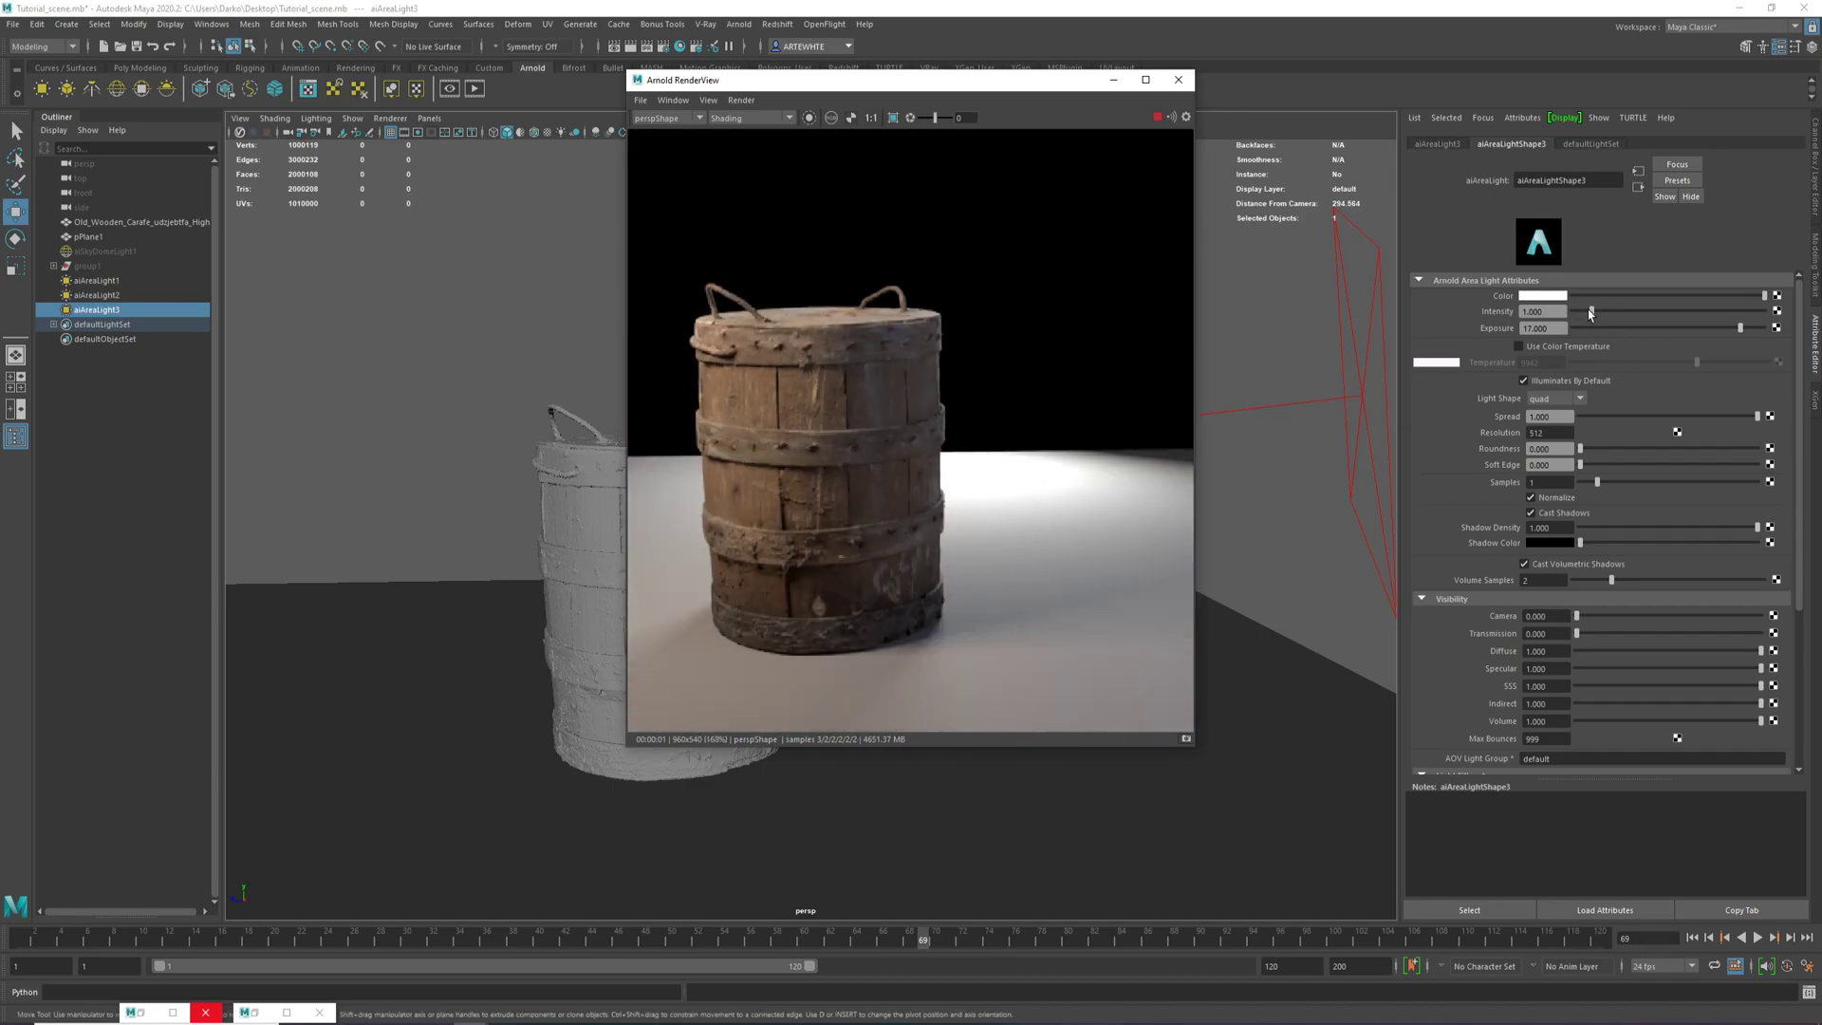
{"action": "left_click_drag", "start_coordinate": [1591, 313], "coordinate": [1533, 311]}
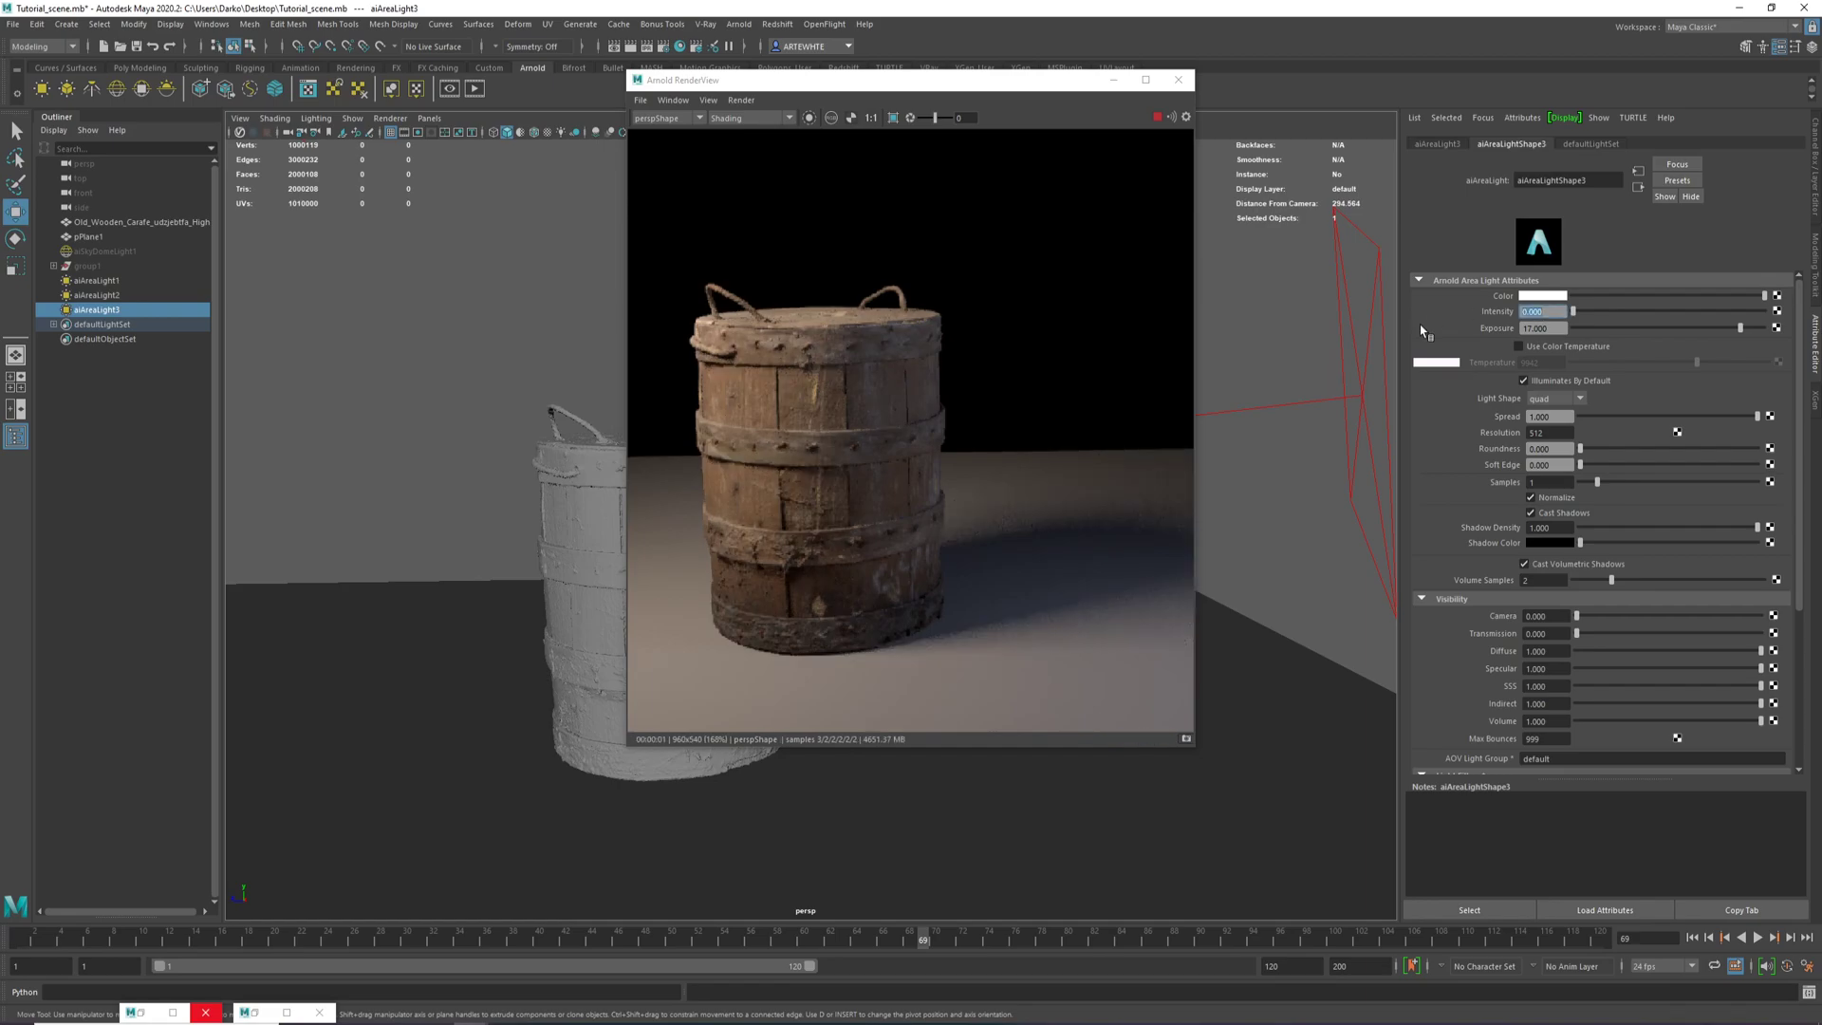
{"action": "type", "text": "1"}
{"action": "key", "text": "Return"}
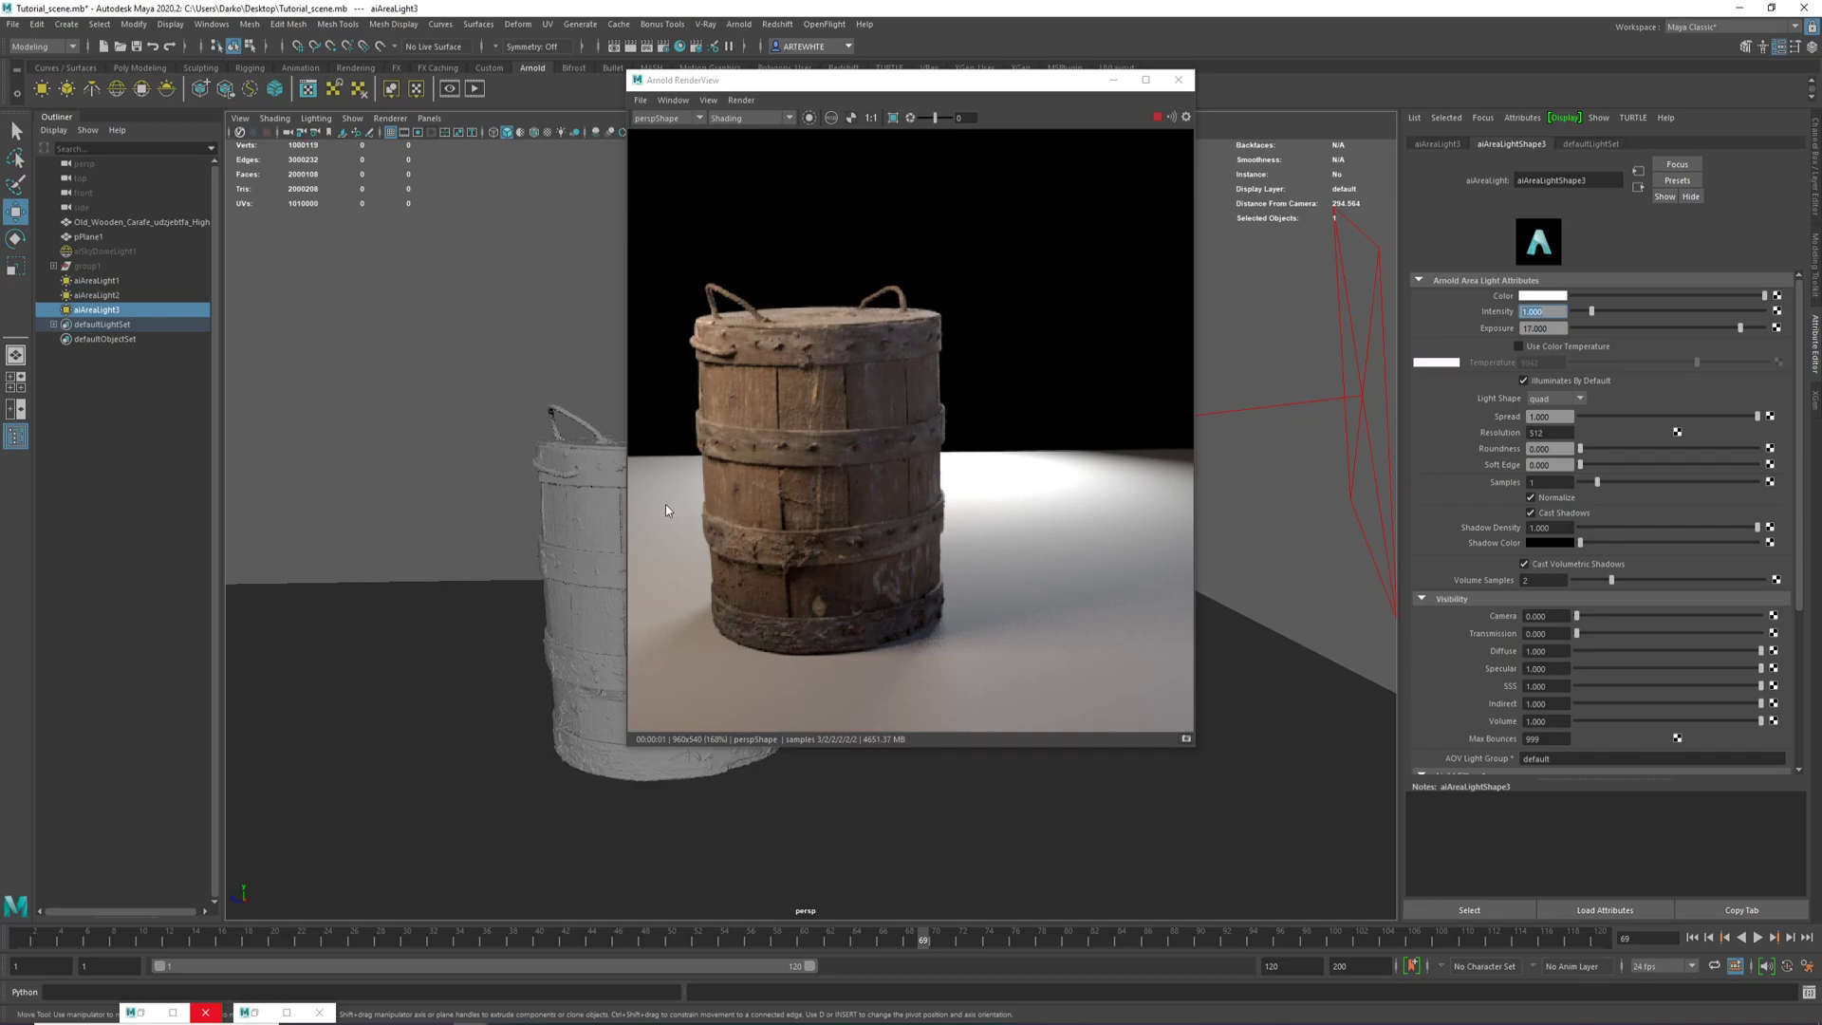
{"action": "scroll", "coordinate": [840, 424], "scroll_direction": "down", "scroll_amount": 3}
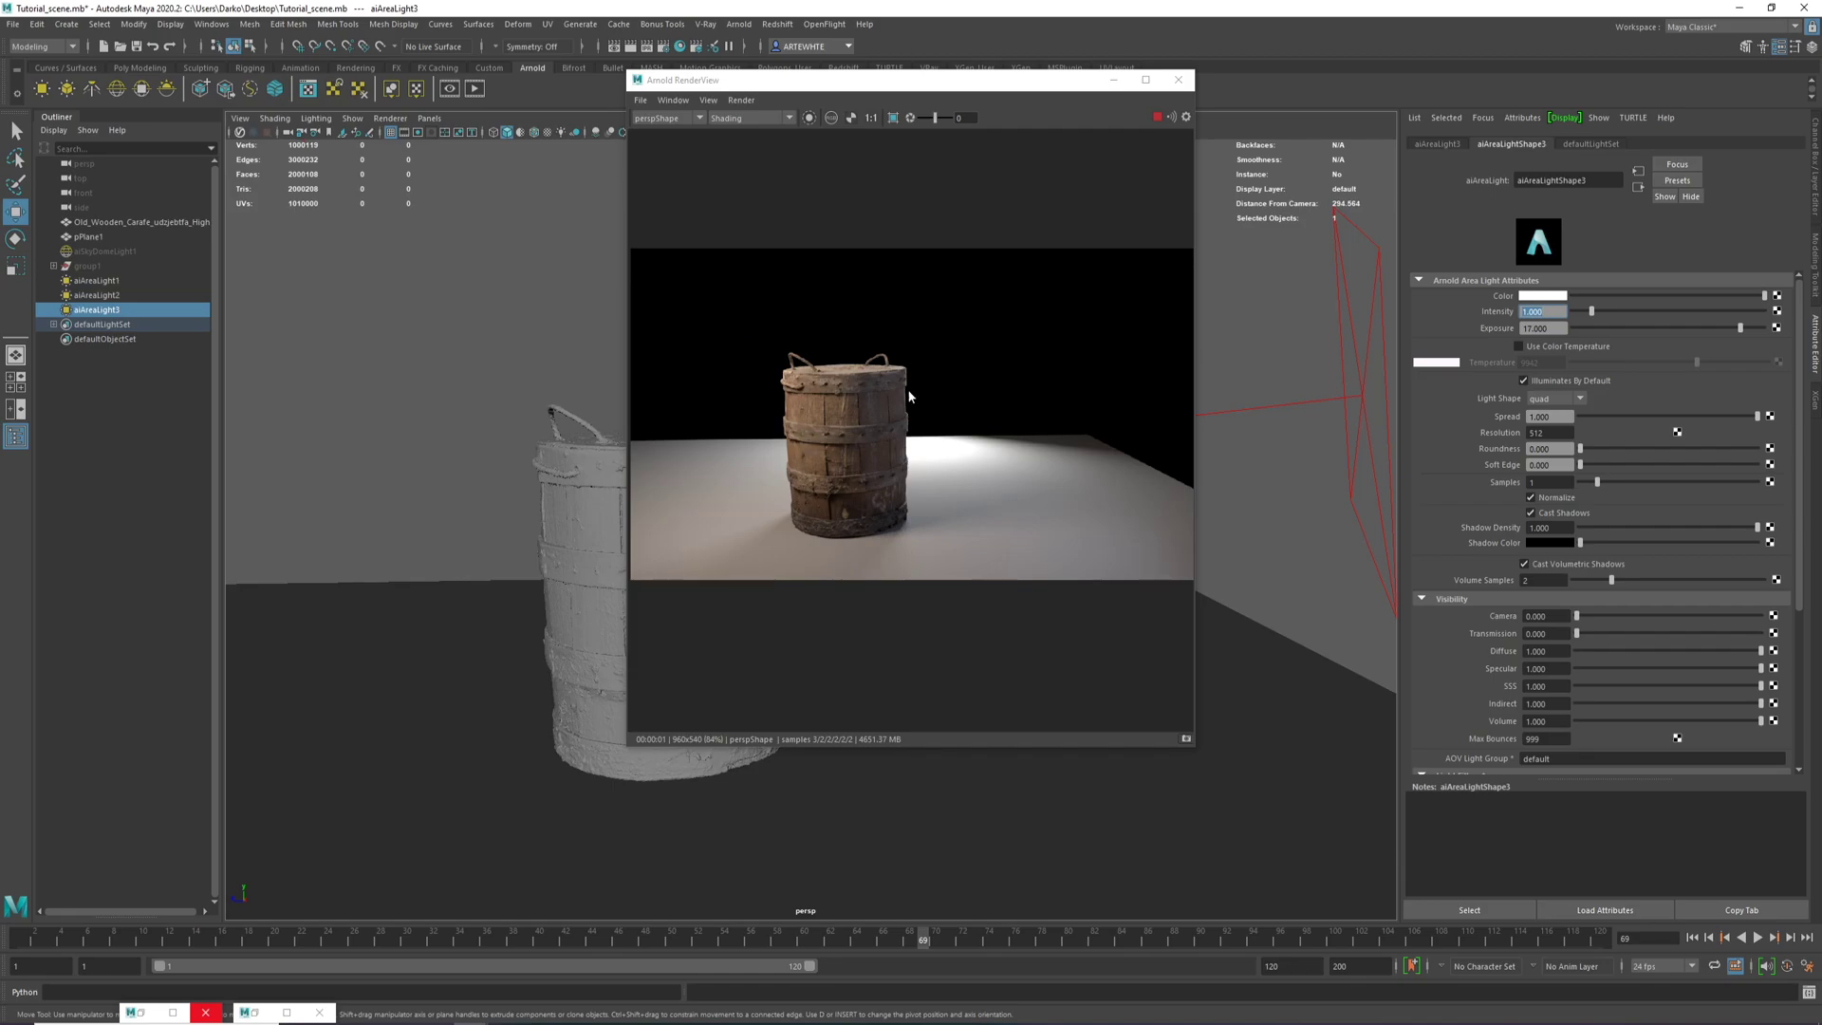
{"action": "scroll", "coordinate": [954, 313], "scroll_direction": "down", "scroll_amount": 2}
{"action": "left_click_drag", "start_coordinate": [990, 81], "coordinate": [1156, 175]}
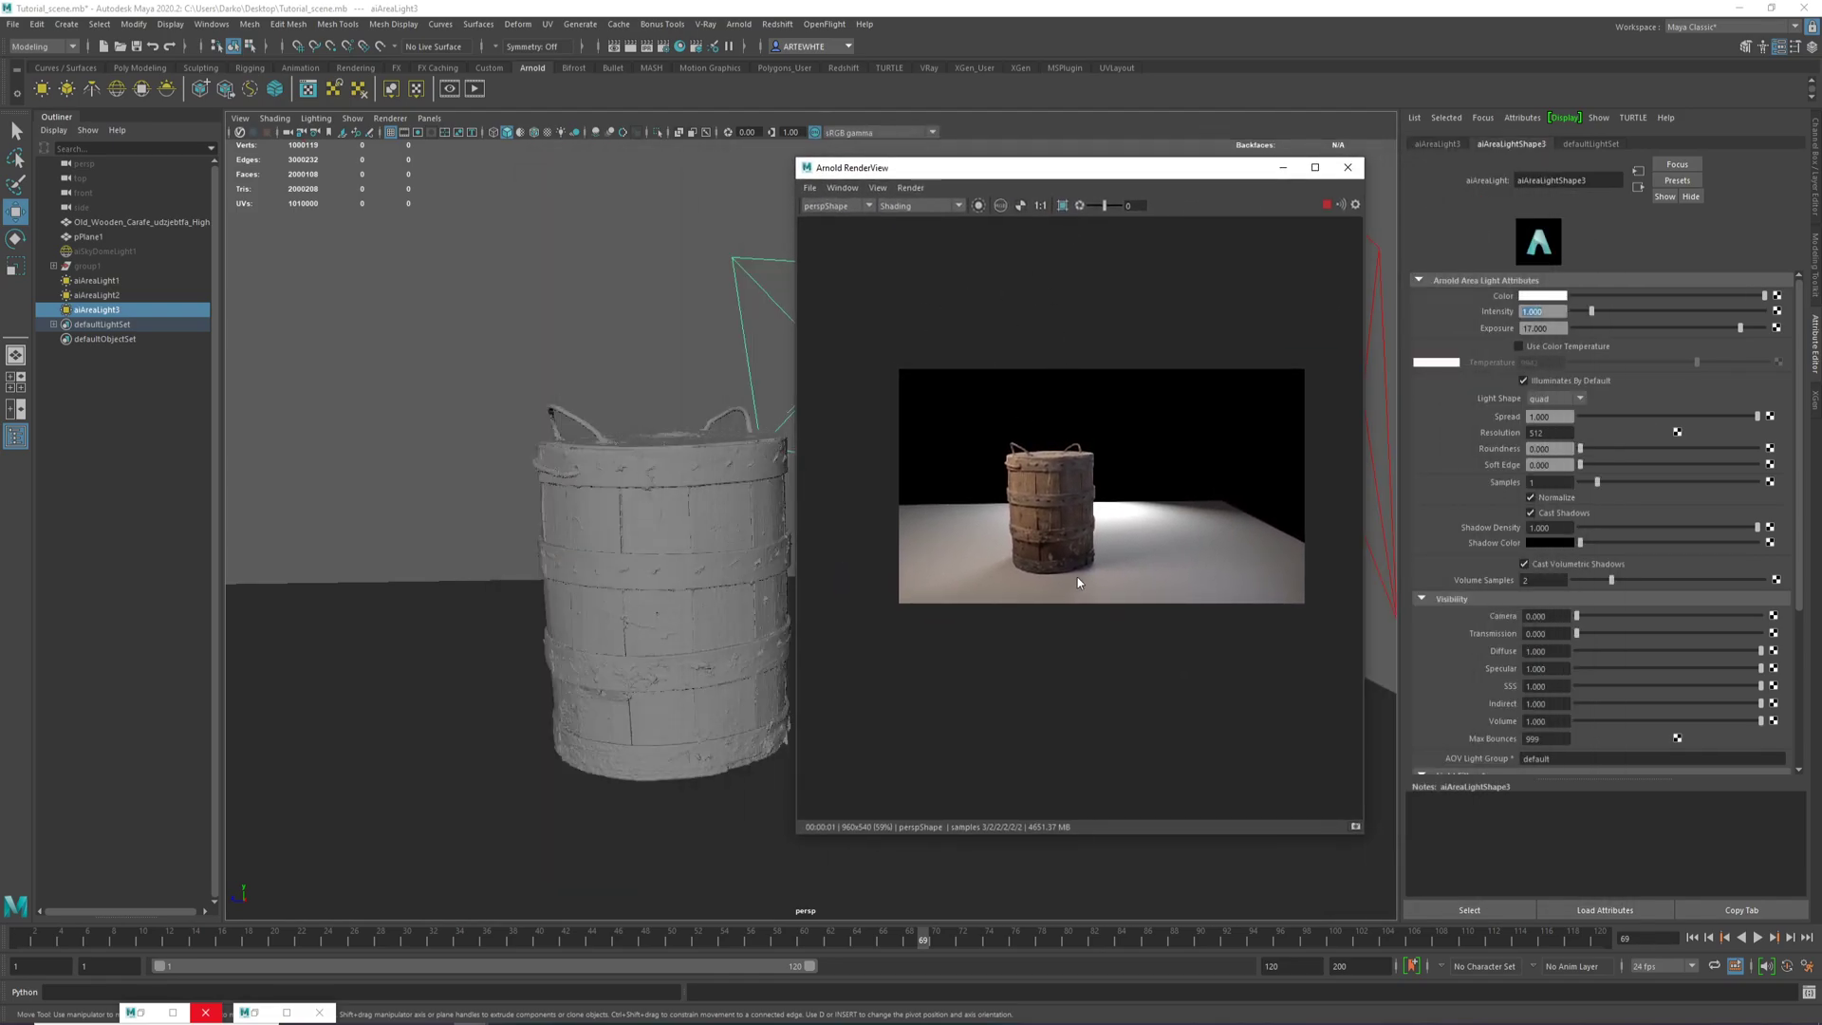
{"action": "scroll", "coordinate": [1062, 559], "scroll_direction": "up", "scroll_amount": 2}
{"action": "scroll", "coordinate": [1049, 543], "scroll_direction": "down", "scroll_amount": 1}
{"action": "scroll", "coordinate": [1079, 537], "scroll_direction": "up", "scroll_amount": 1}
{"action": "scroll", "coordinate": [1073, 537], "scroll_direction": "down", "scroll_amount": 1}
{"action": "scroll", "coordinate": [1011, 516], "scroll_direction": "up", "scroll_amount": 1}
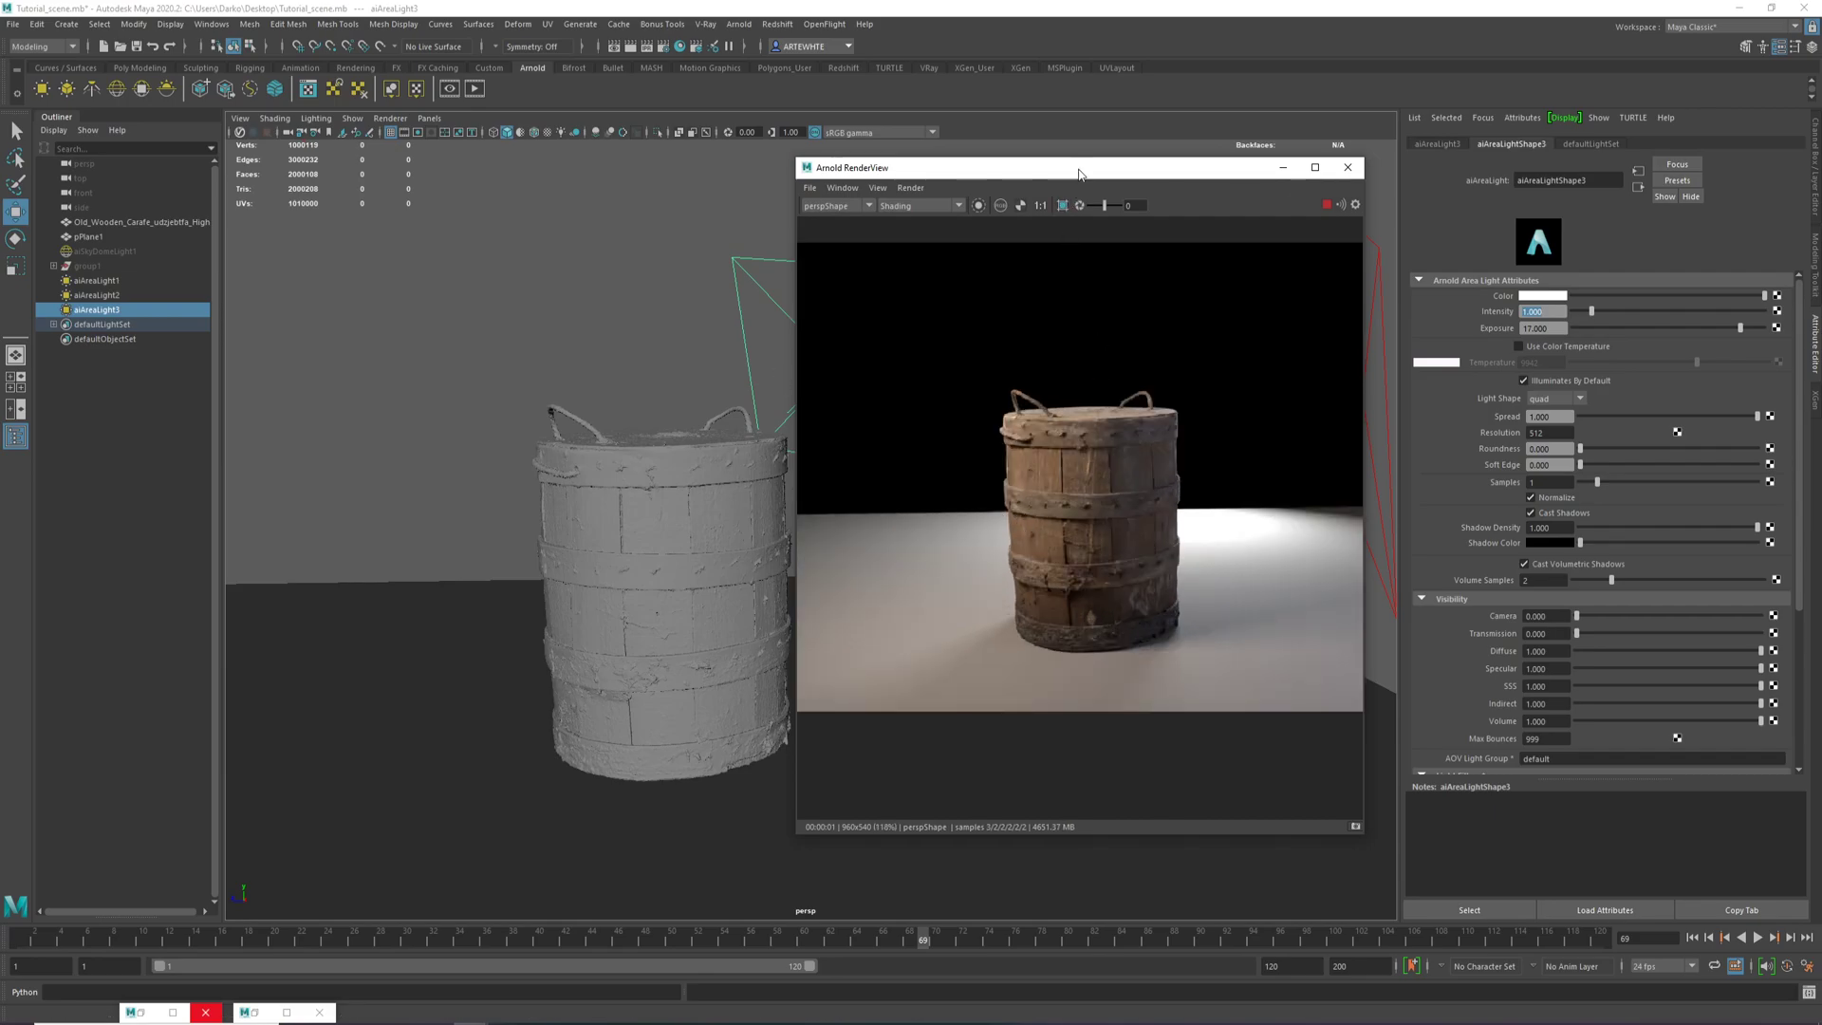
{"action": "left_click_drag", "start_coordinate": [1077, 169], "coordinate": [864, 148]}
{"action": "scroll", "coordinate": [875, 434], "scroll_direction": "up", "scroll_amount": 1}
{"action": "scroll", "coordinate": [875, 450], "scroll_direction": "down", "scroll_amount": 3}
{"action": "scroll", "coordinate": [939, 441], "scroll_direction": "up", "scroll_amount": 3}
{"action": "scroll", "coordinate": [931, 455], "scroll_direction": "down", "scroll_amount": 2}
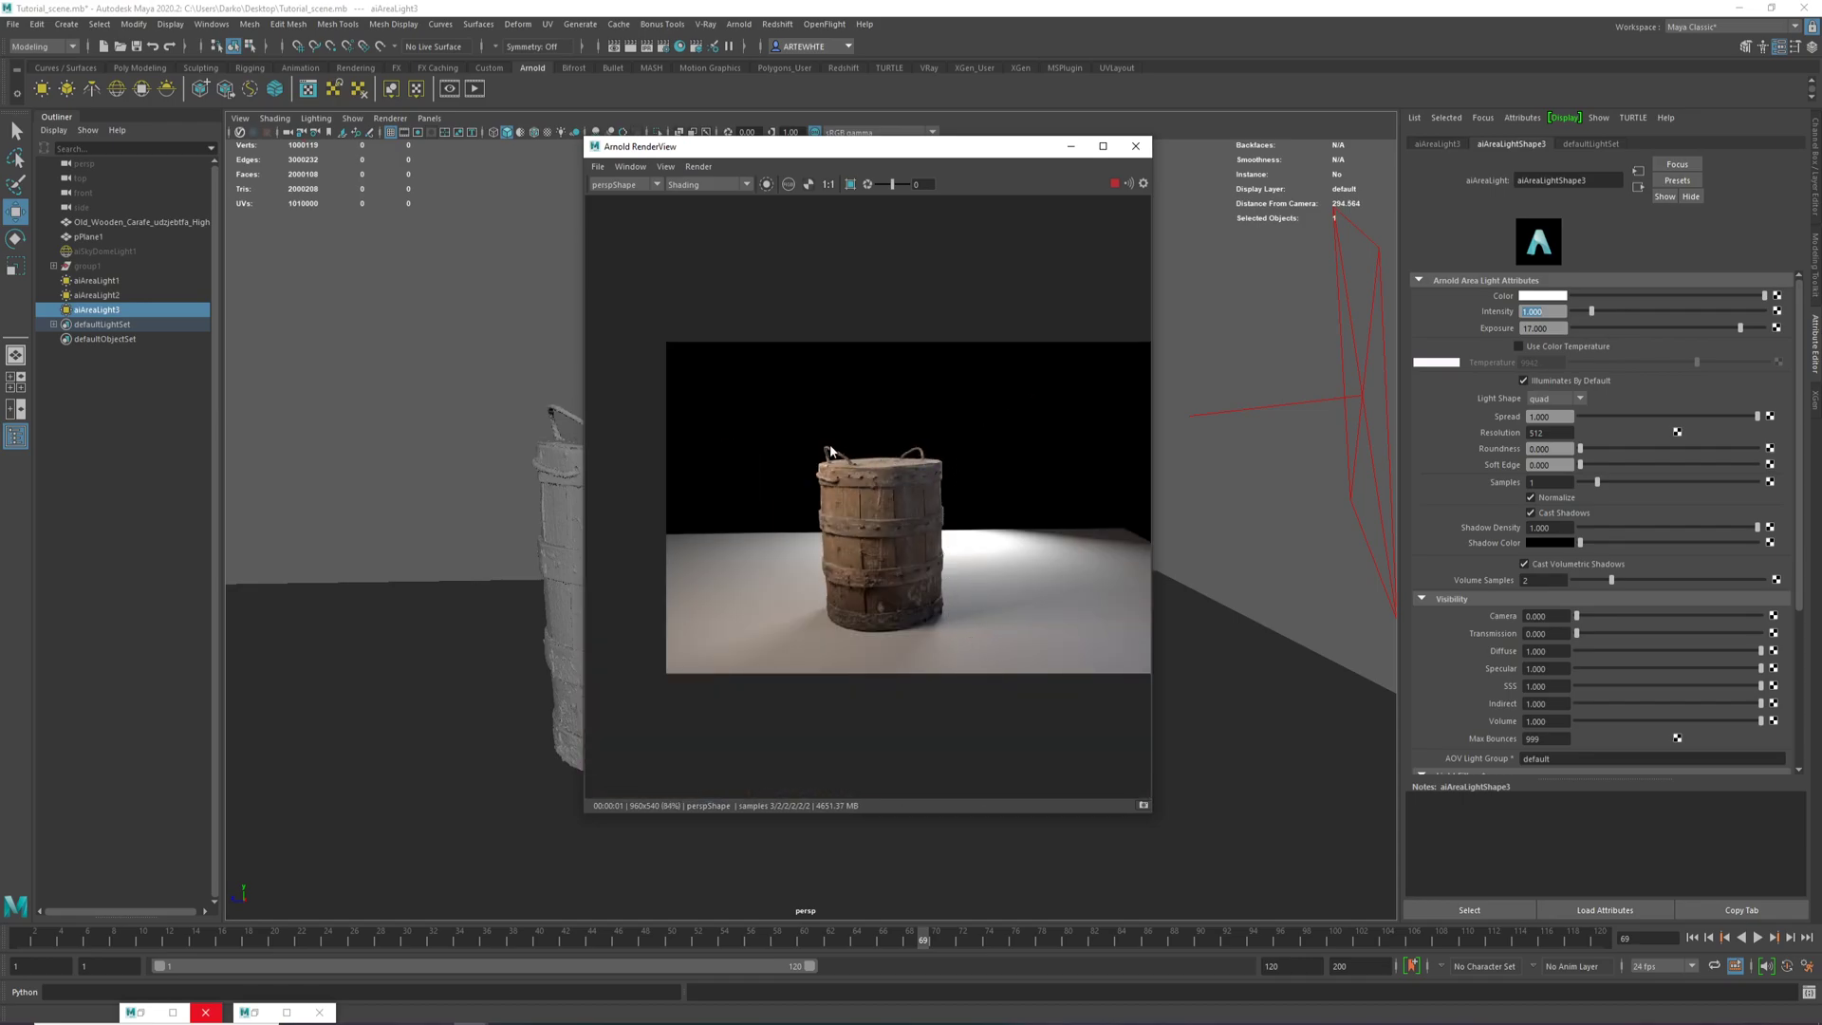
{"action": "scroll", "coordinate": [873, 532], "scroll_direction": "up", "scroll_amount": 2}
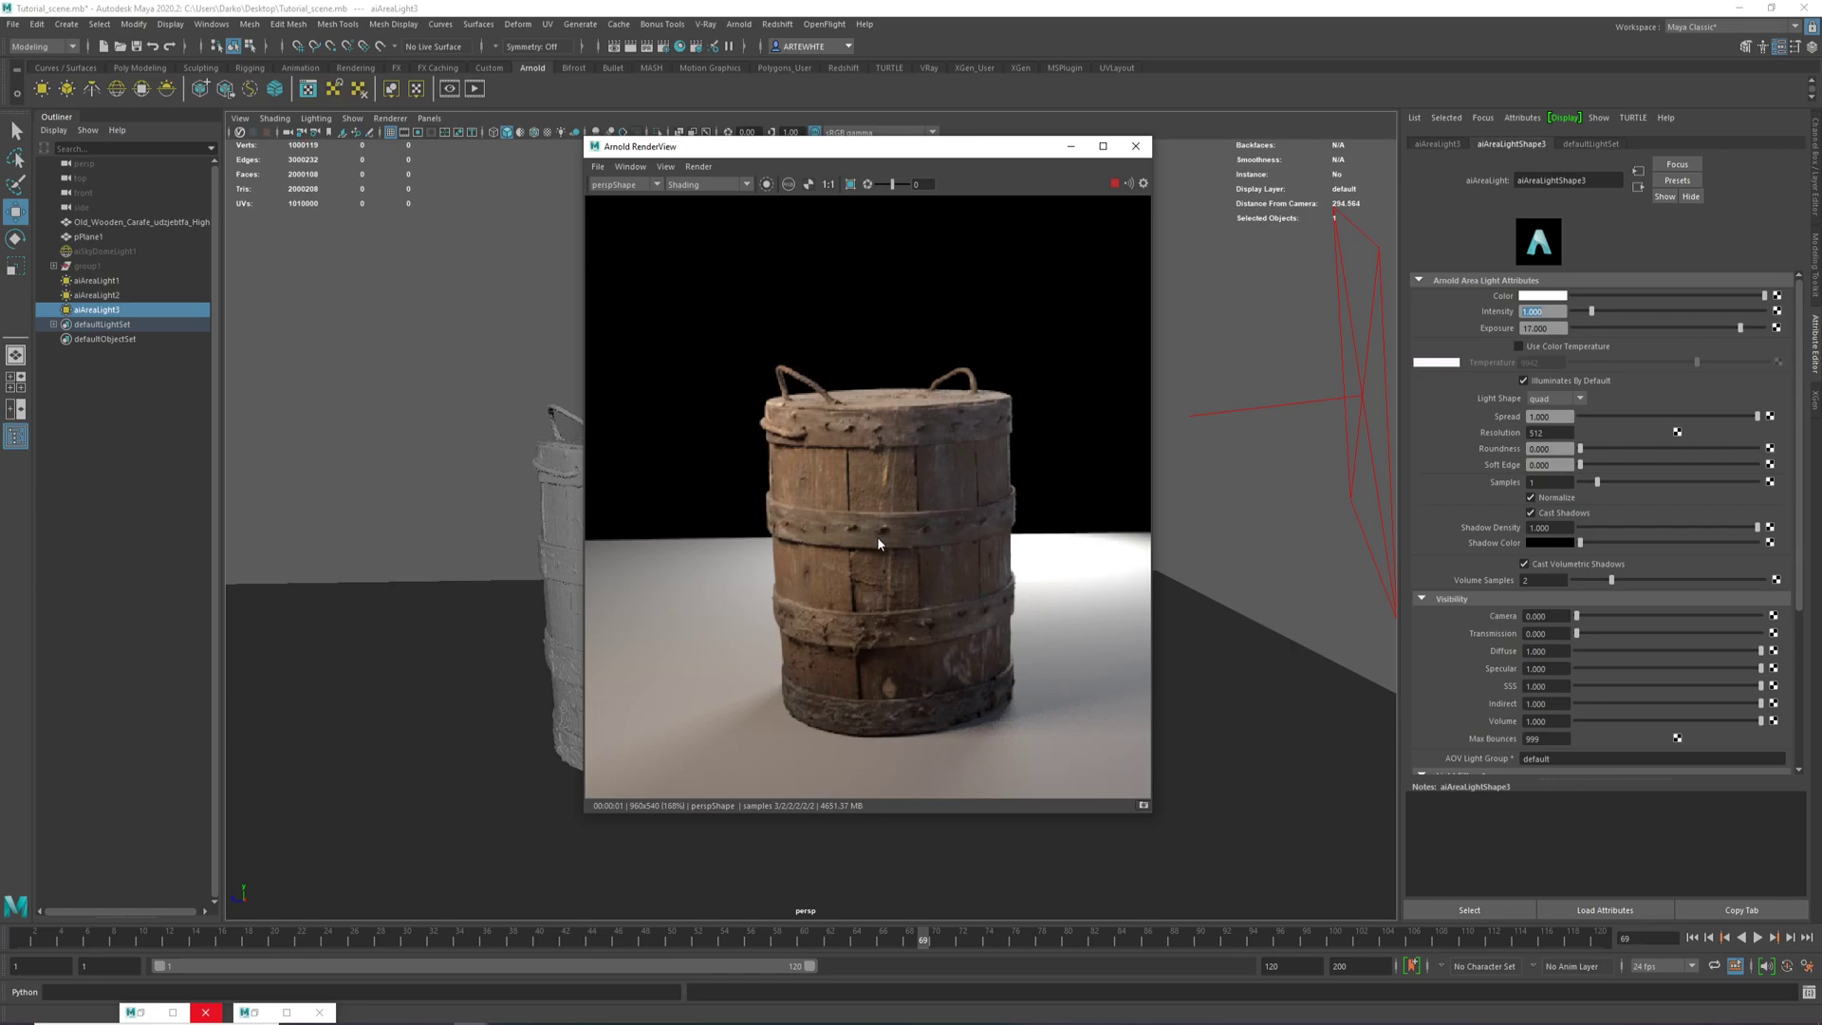
{"action": "scroll", "coordinate": [876, 537], "scroll_direction": "down", "scroll_amount": 1}
{"action": "scroll", "coordinate": [876, 537], "scroll_direction": "down", "scroll_amount": 1}
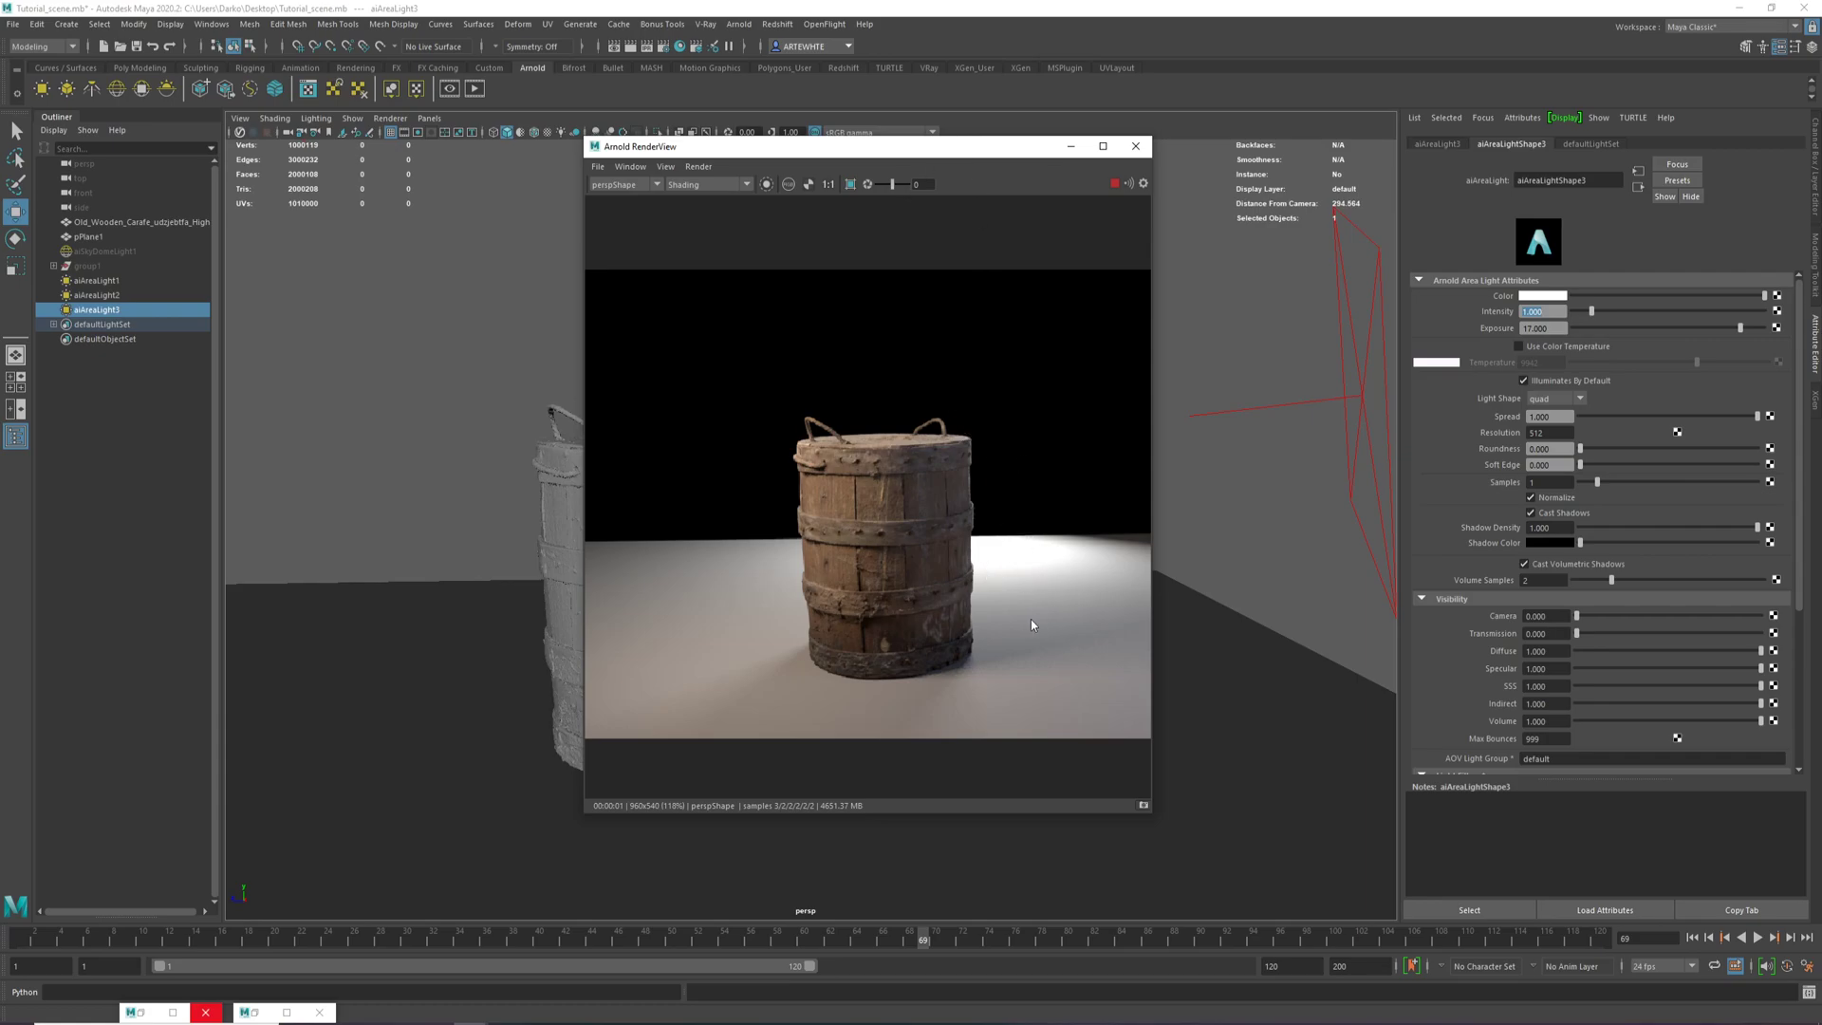
{"action": "left_click_drag", "start_coordinate": [870, 146], "coordinate": [1229, 168]}
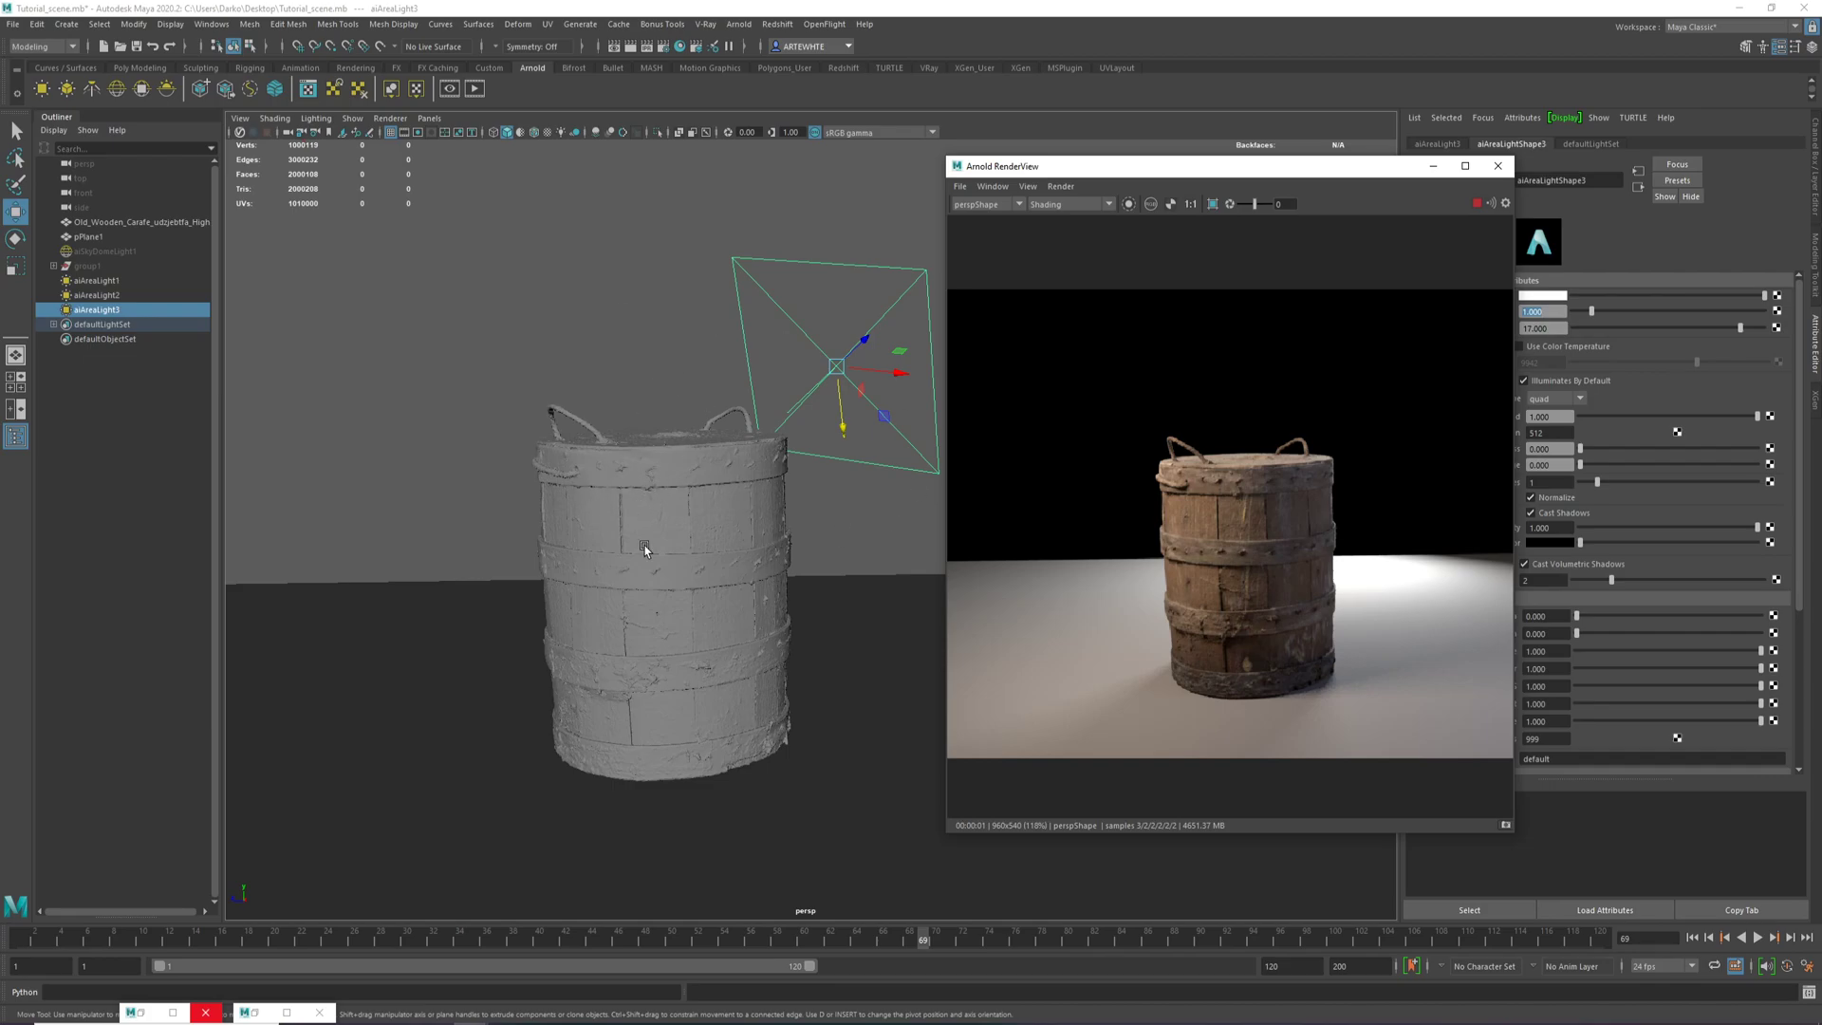
Break the light link between aiAreaLight3 and pPlane1, then move the rim light to a new position.
{"action": "left_click", "coordinate": [868, 351]}
{"action": "left_click", "coordinate": [870, 621], "text": "shift"}
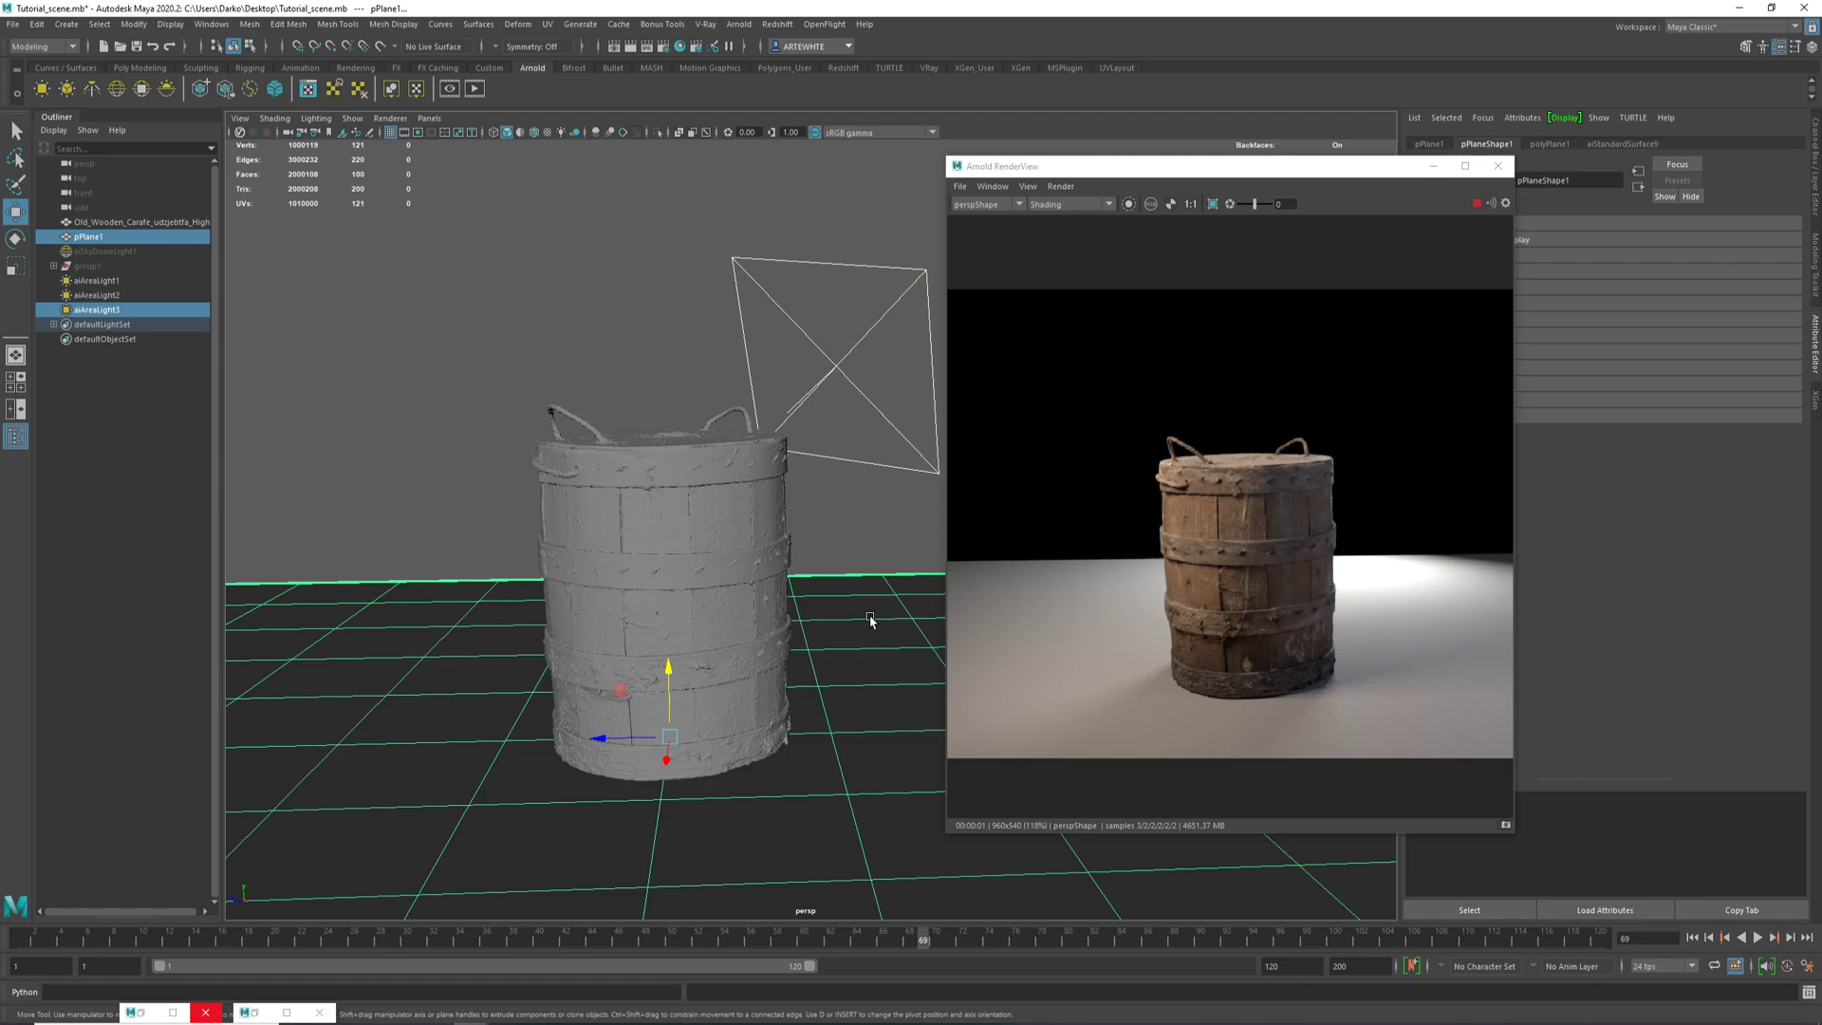
{"action": "left_click", "coordinate": [31, 48]}
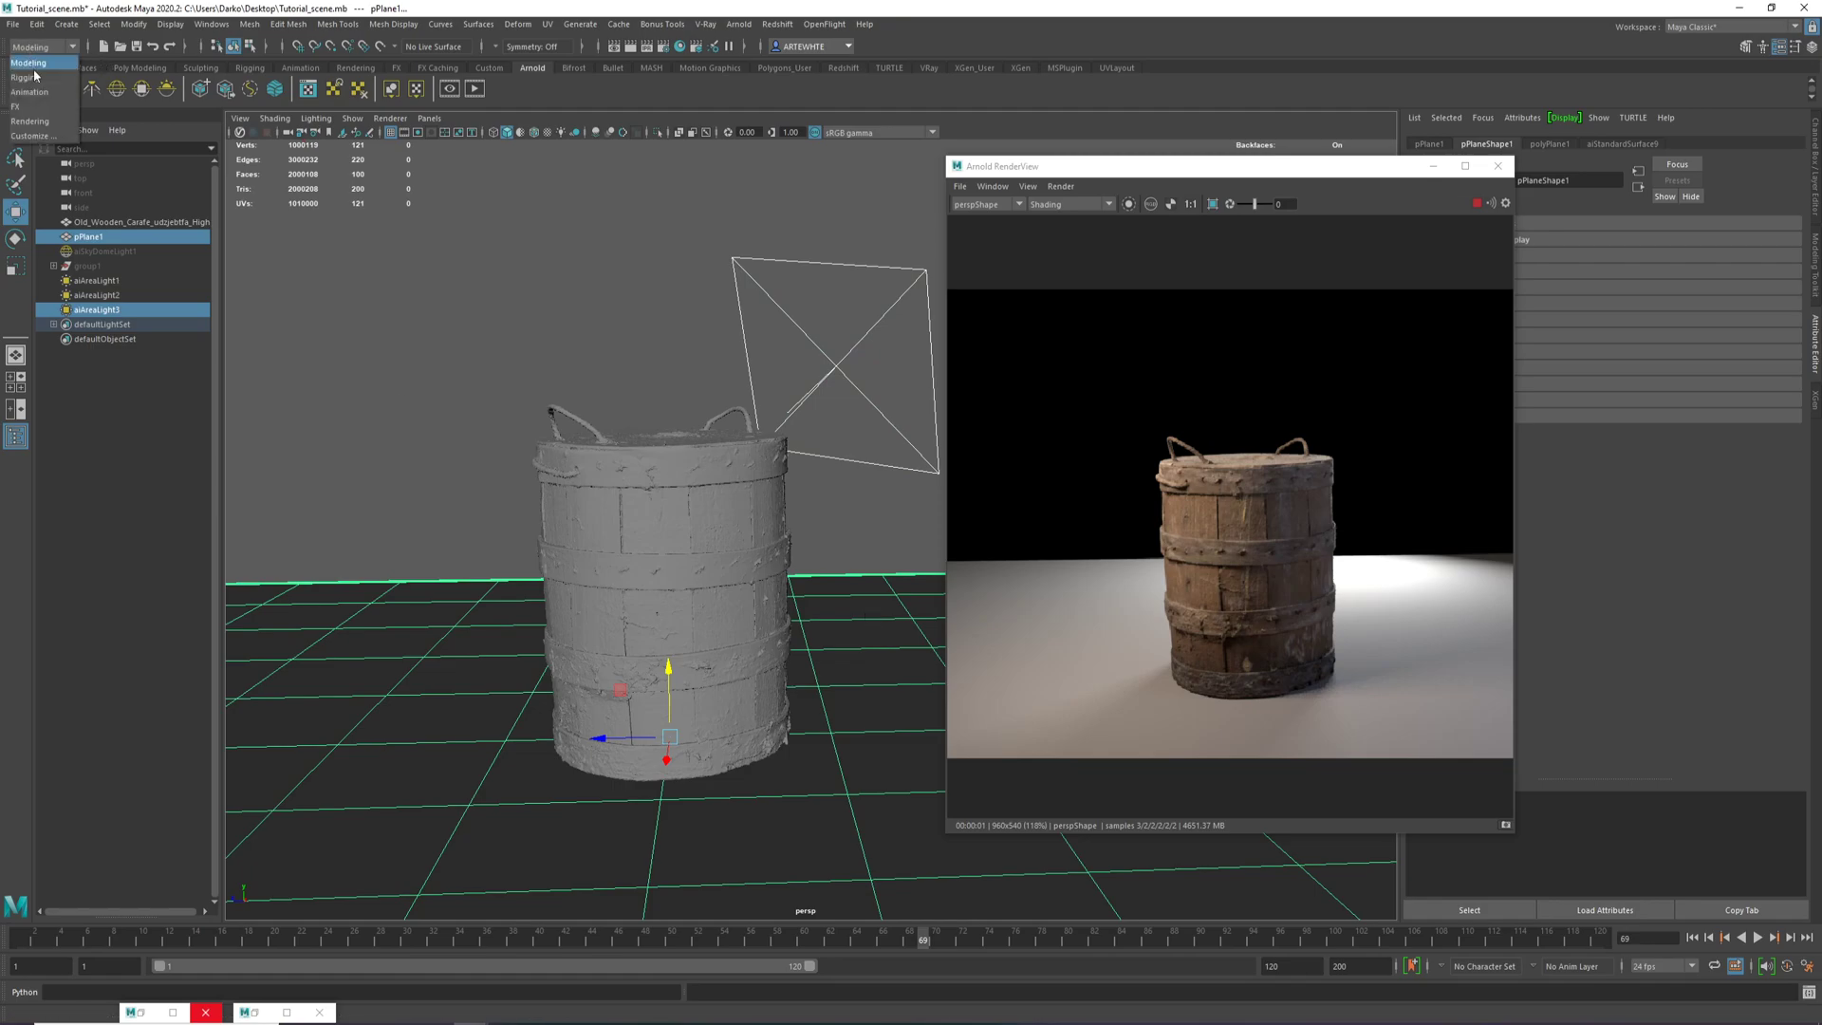
{"action": "left_click", "coordinate": [42, 124]}
{"action": "left_click", "coordinate": [256, 25]}
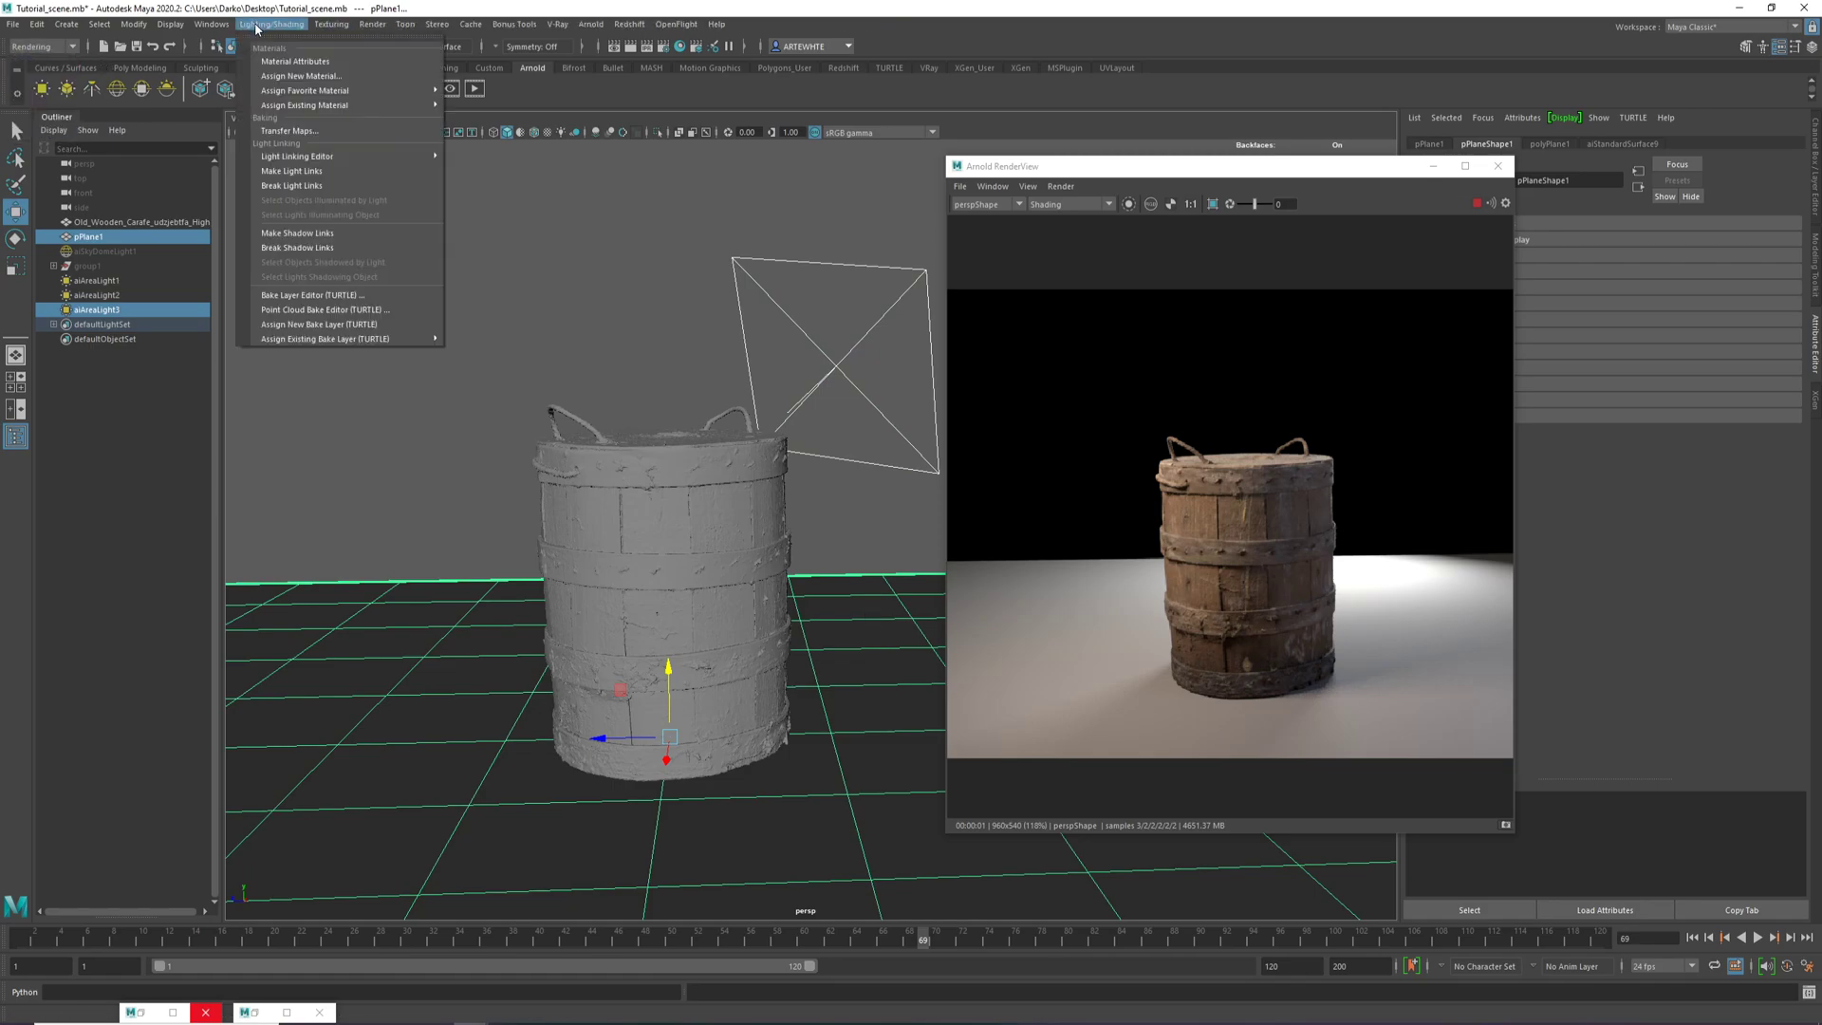
{"action": "left_click", "coordinate": [297, 187]}
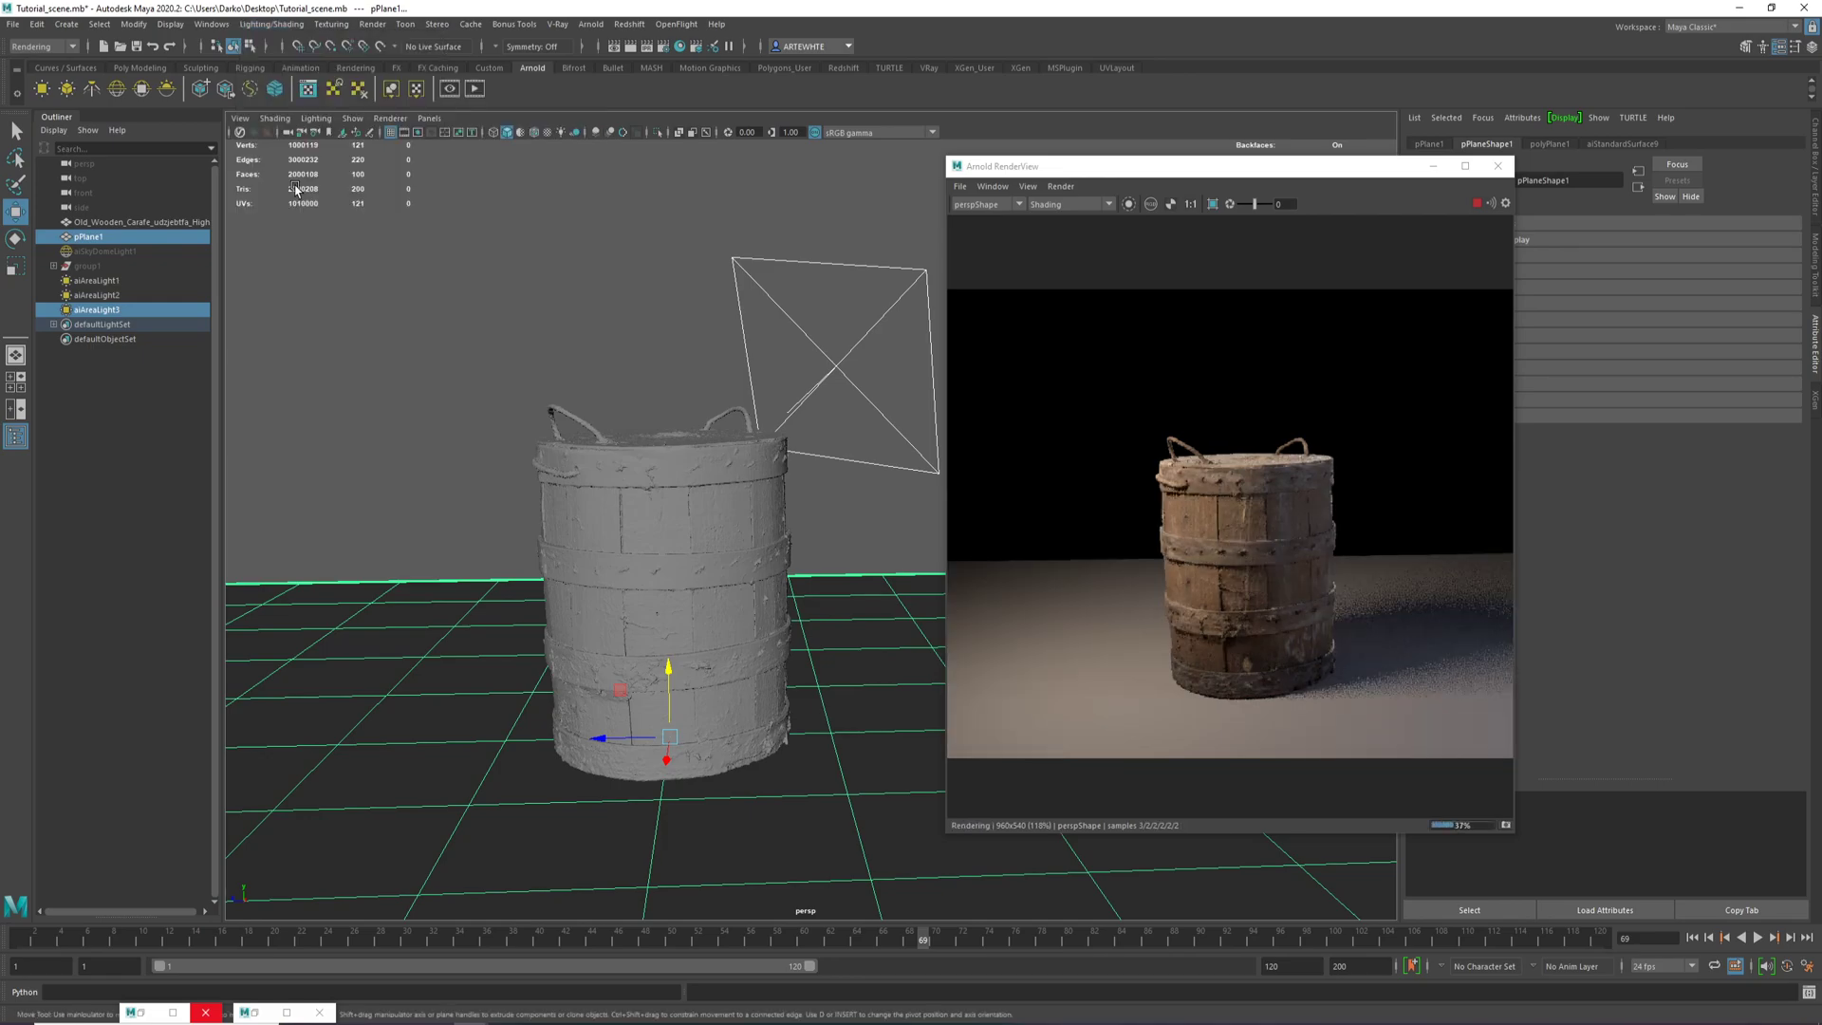
{"action": "left_click", "coordinate": [869, 340]}
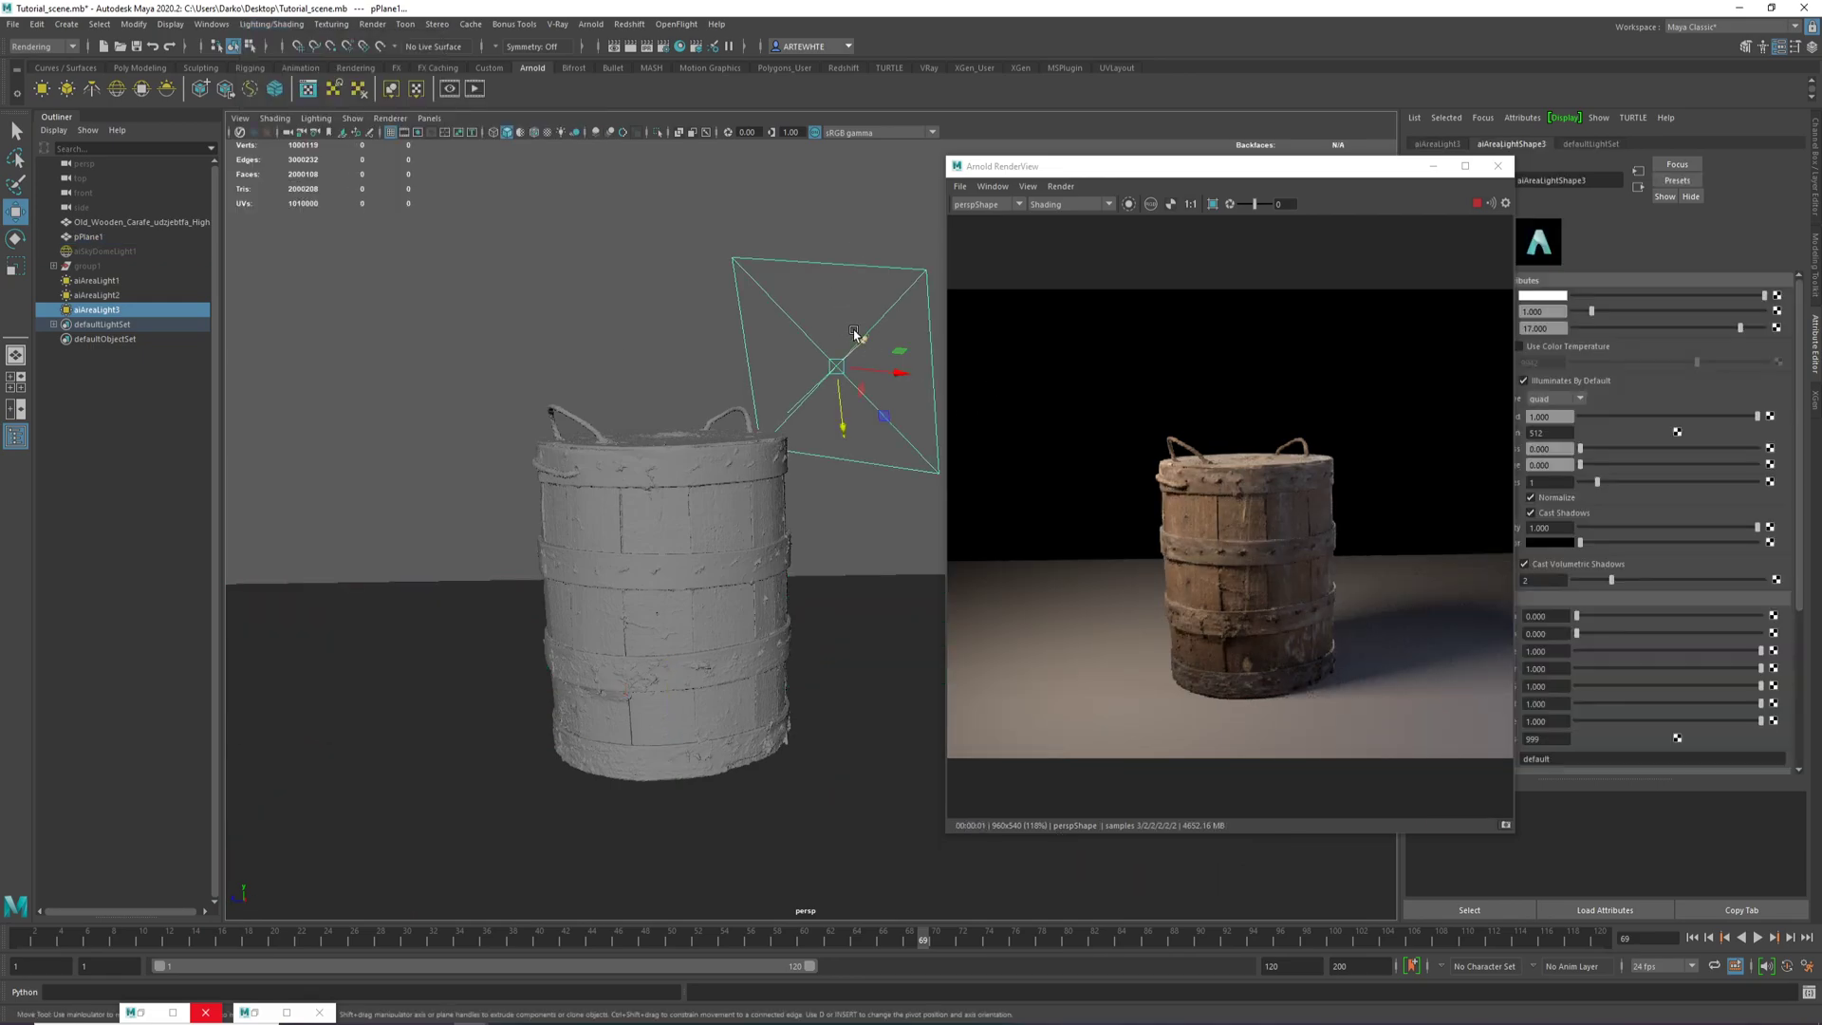
{"action": "left_click_drag", "start_coordinate": [843, 365], "coordinate": [880, 321]}
{"action": "scroll", "coordinate": [1302, 545], "scroll_direction": "up", "scroll_amount": 2}
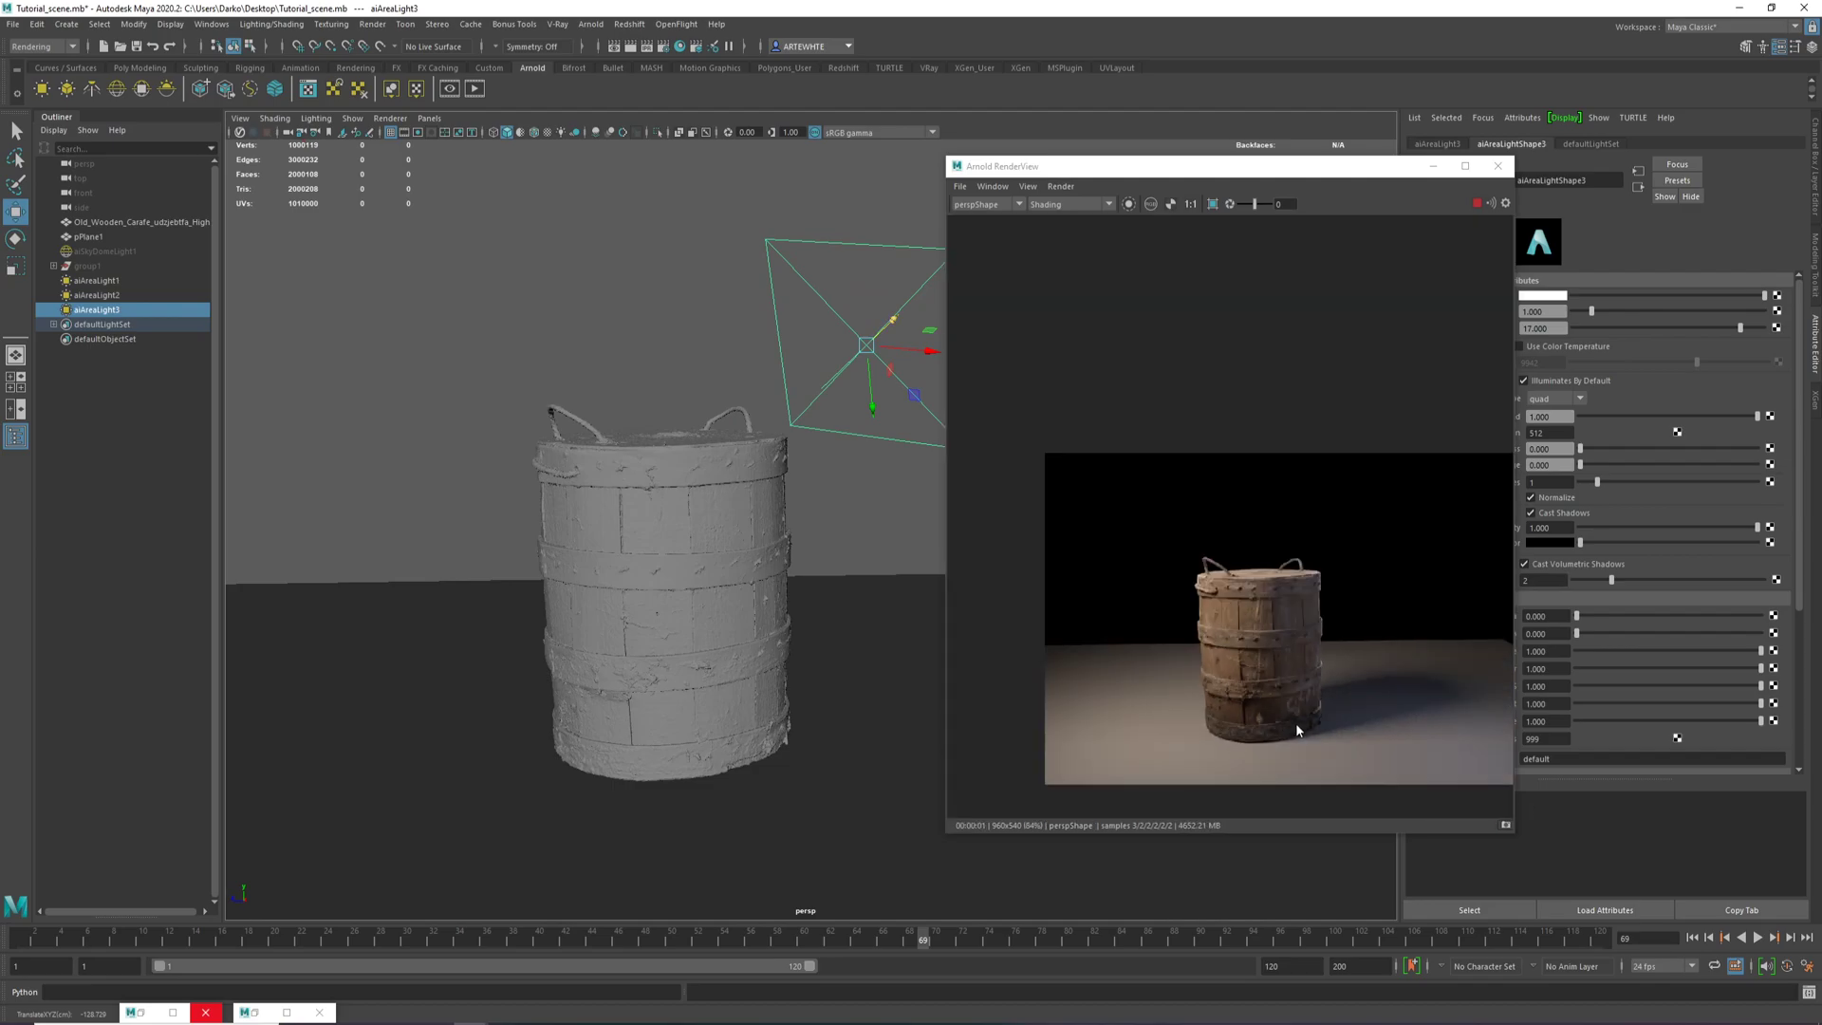
{"action": "scroll", "coordinate": [1295, 721], "scroll_direction": "up", "scroll_amount": 2}
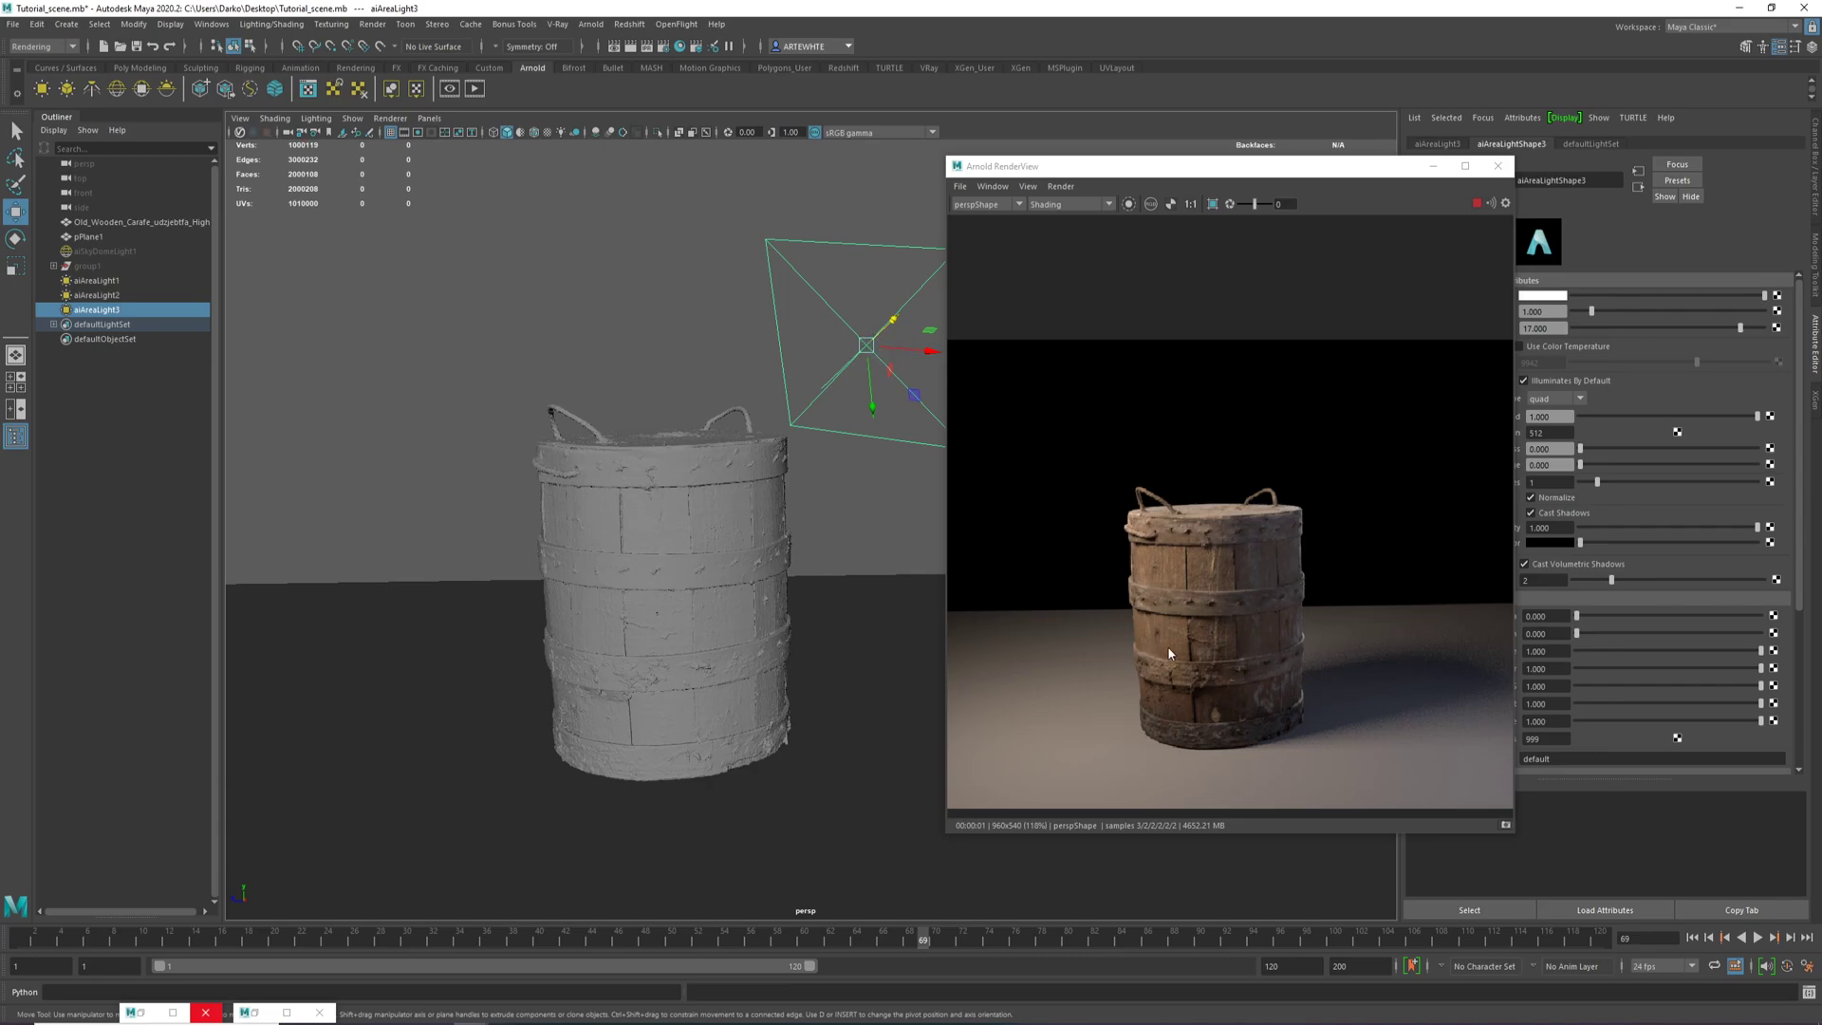
{"action": "scroll", "coordinate": [1163, 639], "scroll_direction": "up", "scroll_amount": 4}
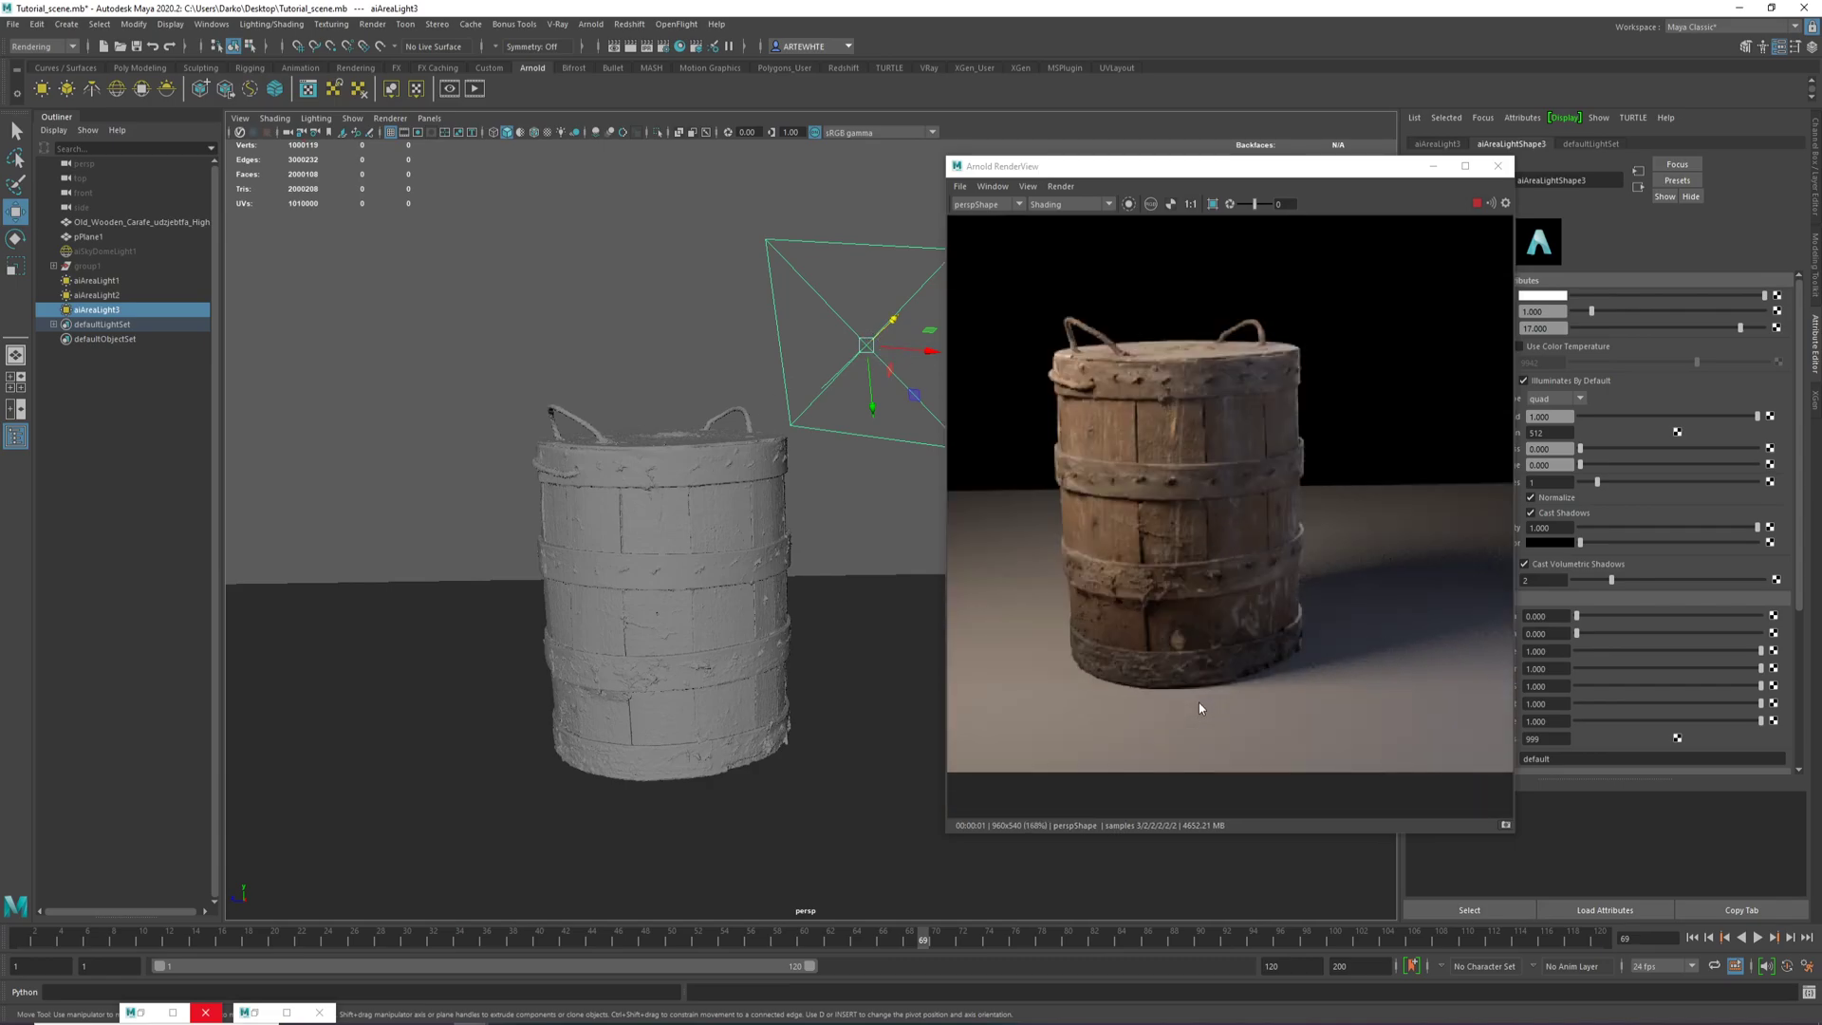
{"action": "scroll", "coordinate": [1250, 616], "scroll_direction": "down", "scroll_amount": 3}
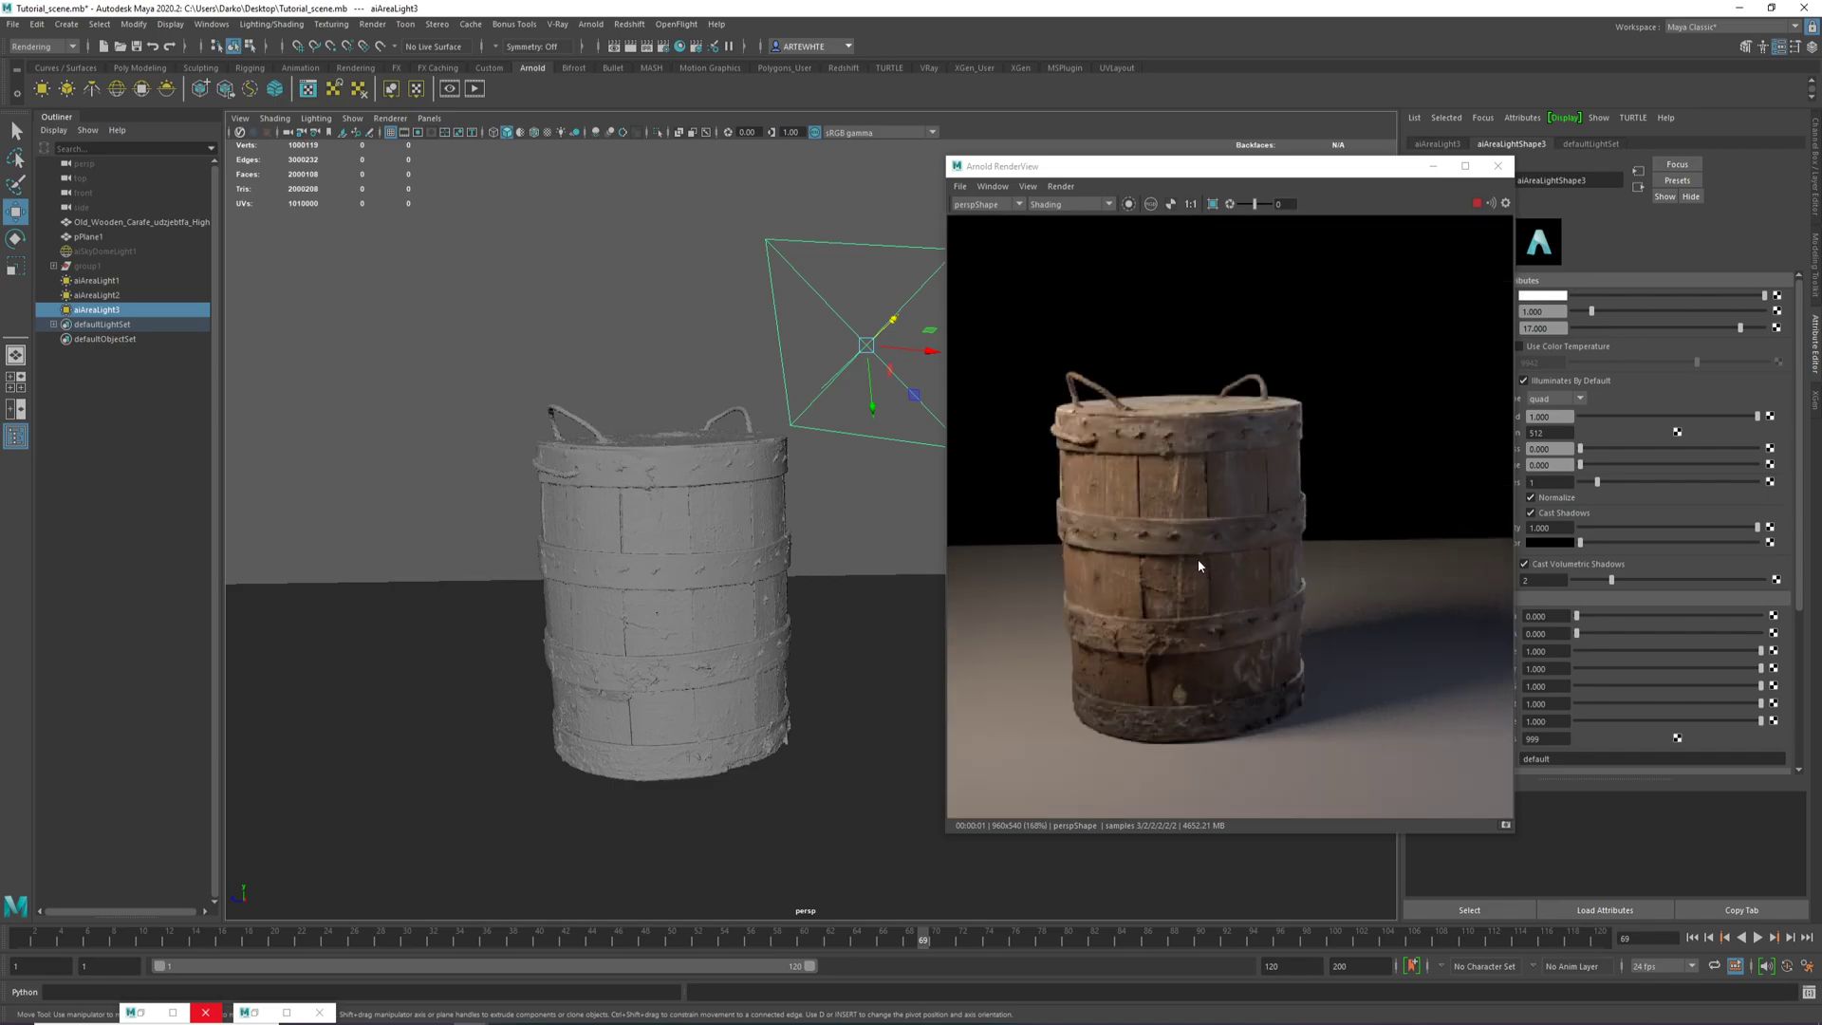
{"action": "left_click_drag", "start_coordinate": [1160, 181], "coordinate": [812, 97]}
{"action": "scroll", "coordinate": [867, 324], "scroll_direction": "down", "scroll_amount": 3}
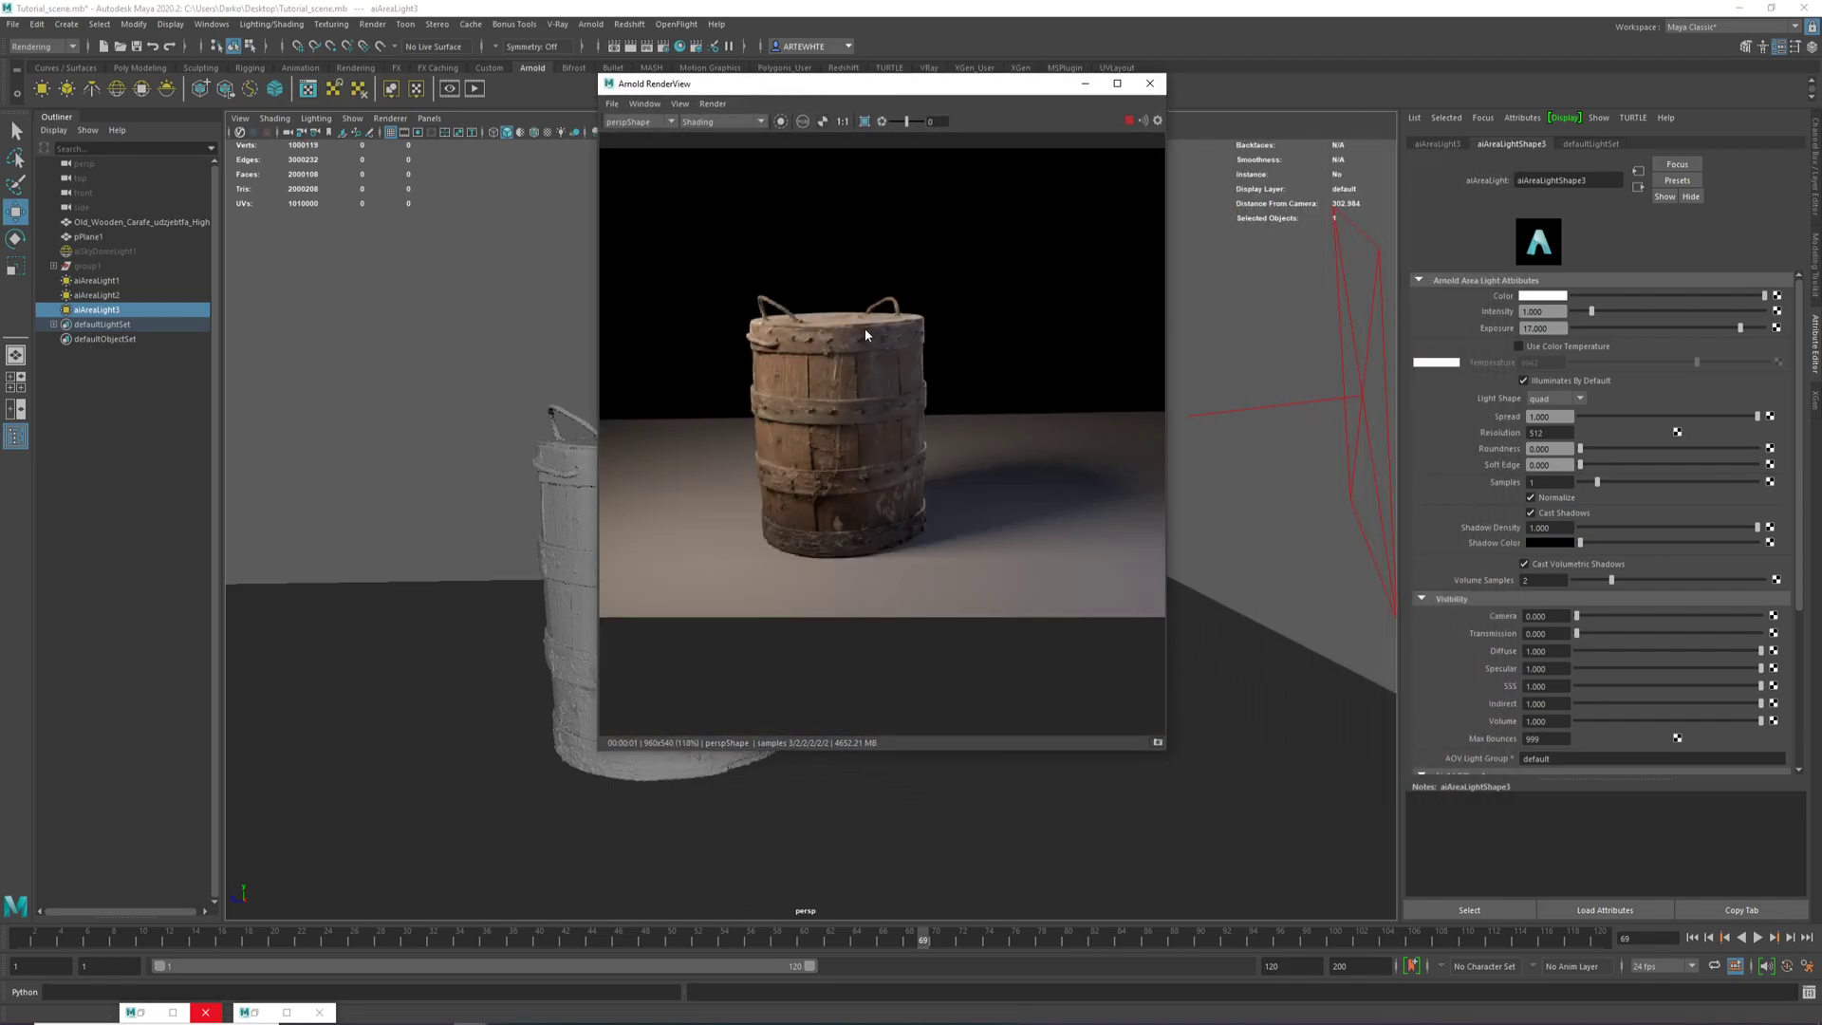